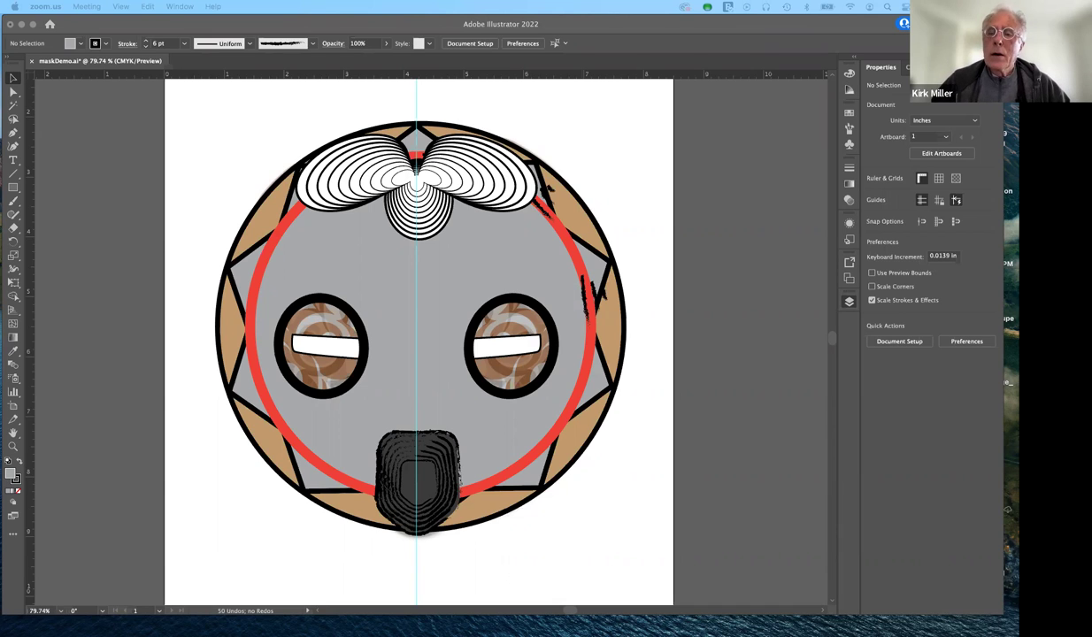
Hide Layer 5 and the drawing layer in the Layers panel.
{"action": "left_click", "coordinate": [848, 301]}
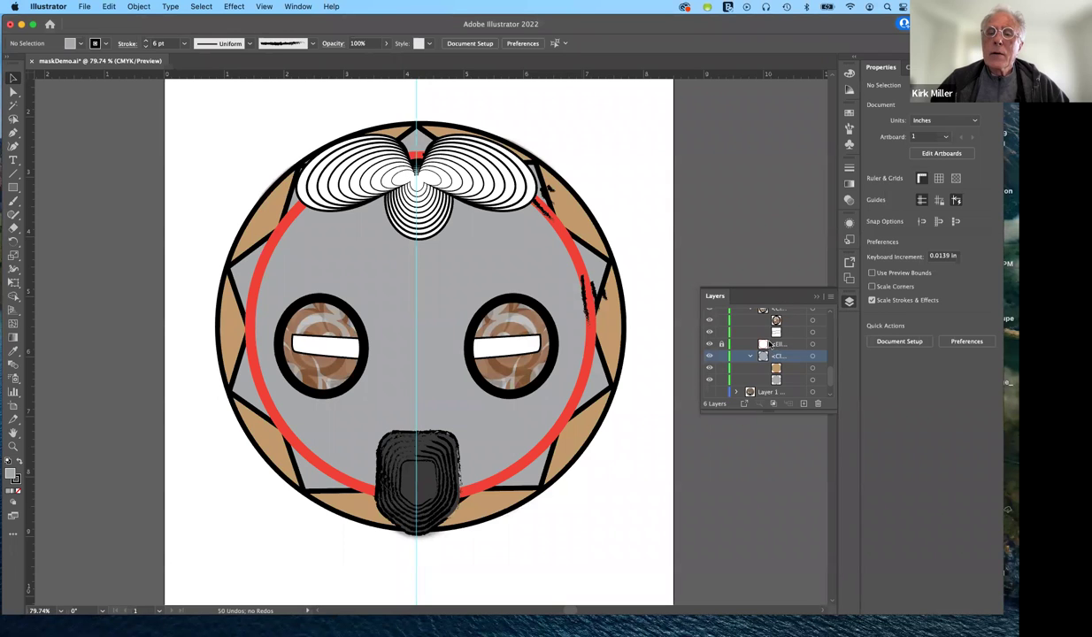
{"action": "scroll", "coordinate": [717, 328], "scroll_direction": "up", "scroll_amount": 10}
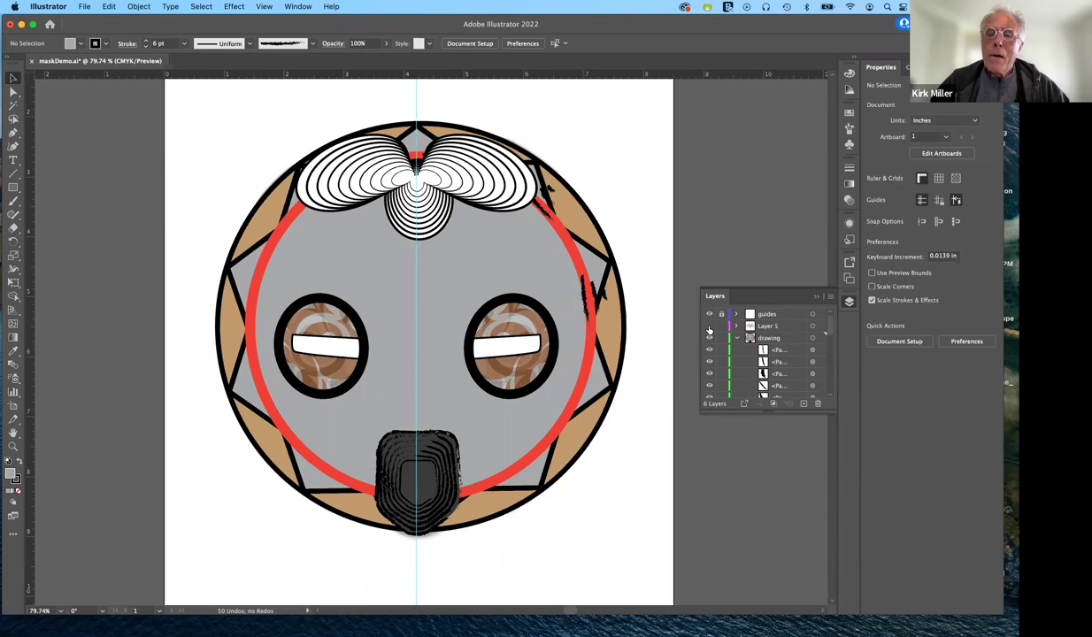
{"action": "left_click", "coordinate": [708, 326]}
{"action": "left_click", "coordinate": [709, 339]}
Select the template layer and lock it.
{"action": "scroll", "coordinate": [710, 353], "scroll_direction": "down", "scroll_amount": 8}
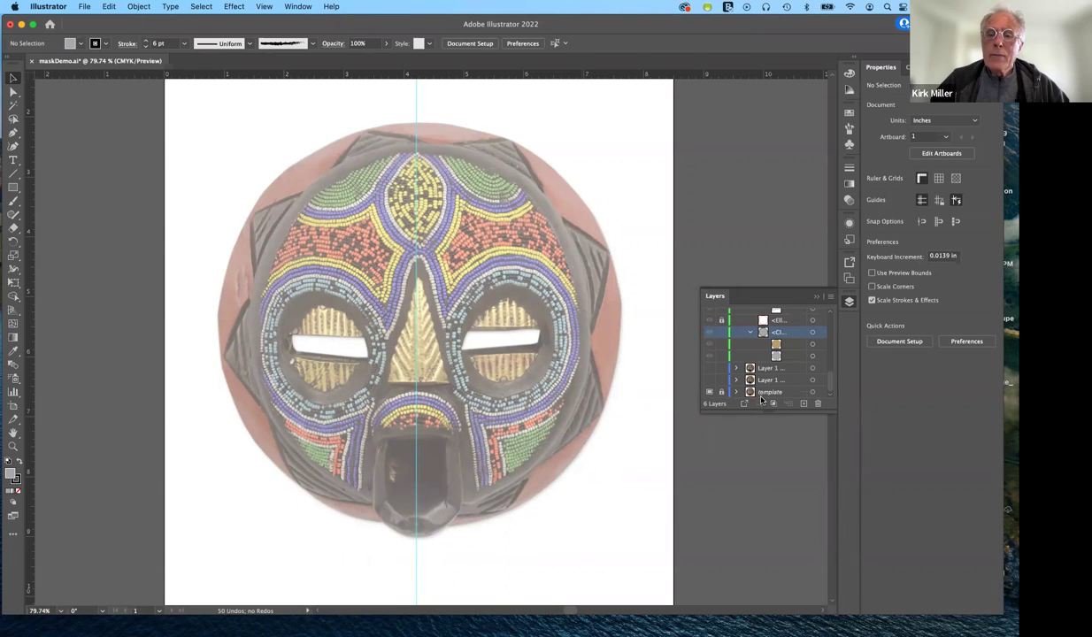
{"action": "left_click", "coordinate": [759, 393]}
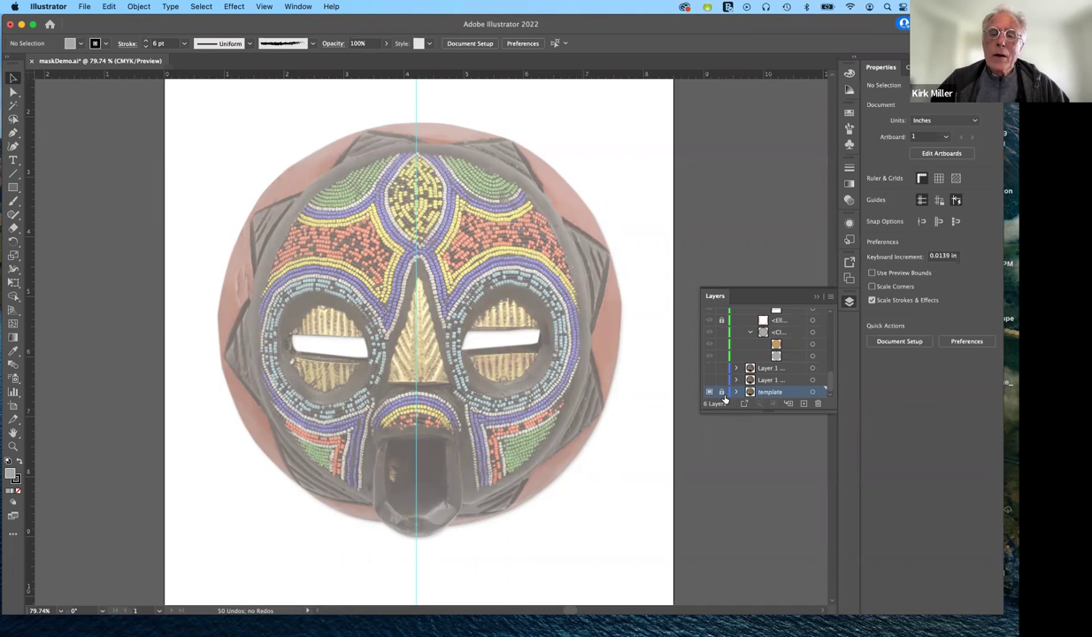
{"action": "left_click", "coordinate": [720, 393]}
{"action": "double_click", "coordinate": [766, 393]}
{"action": "left_click", "coordinate": [750, 392]}
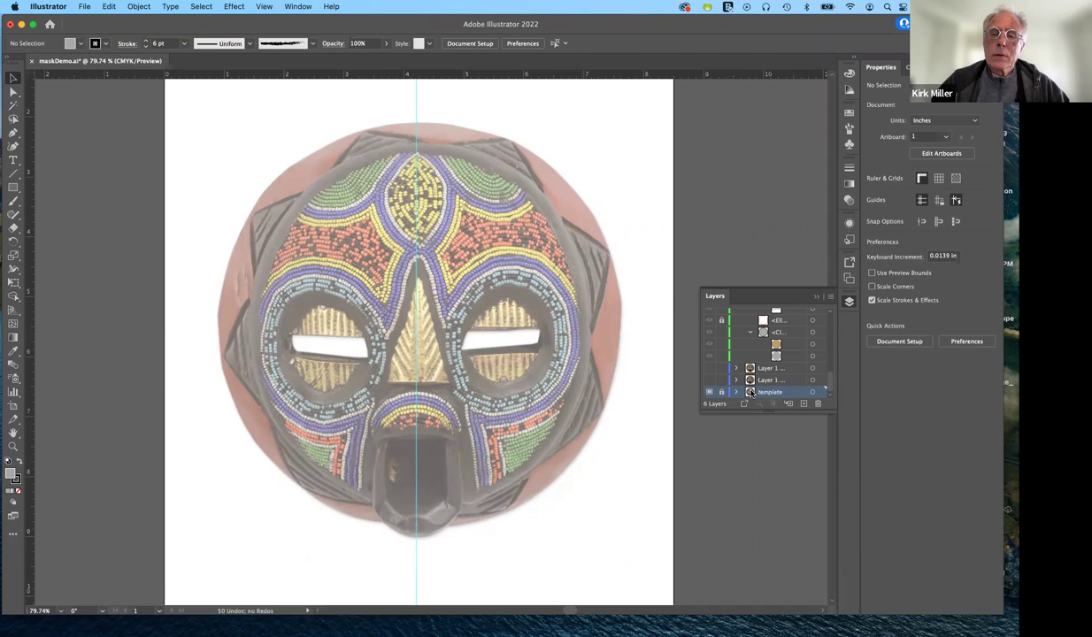
{"action": "double_click", "coordinate": [750, 392]}
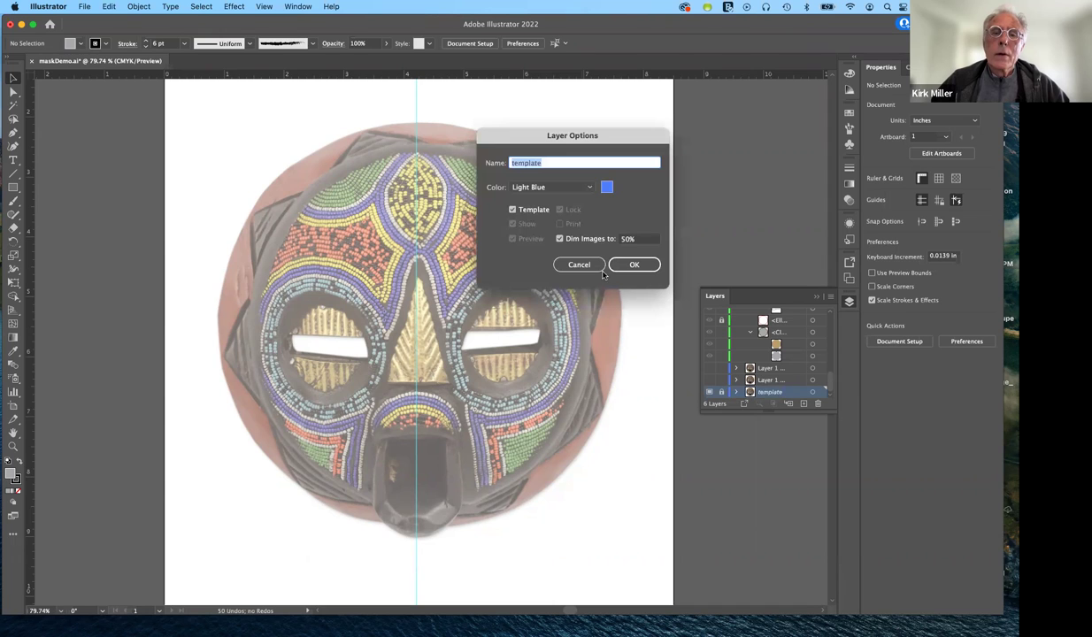
{"action": "left_click", "coordinate": [511, 210]}
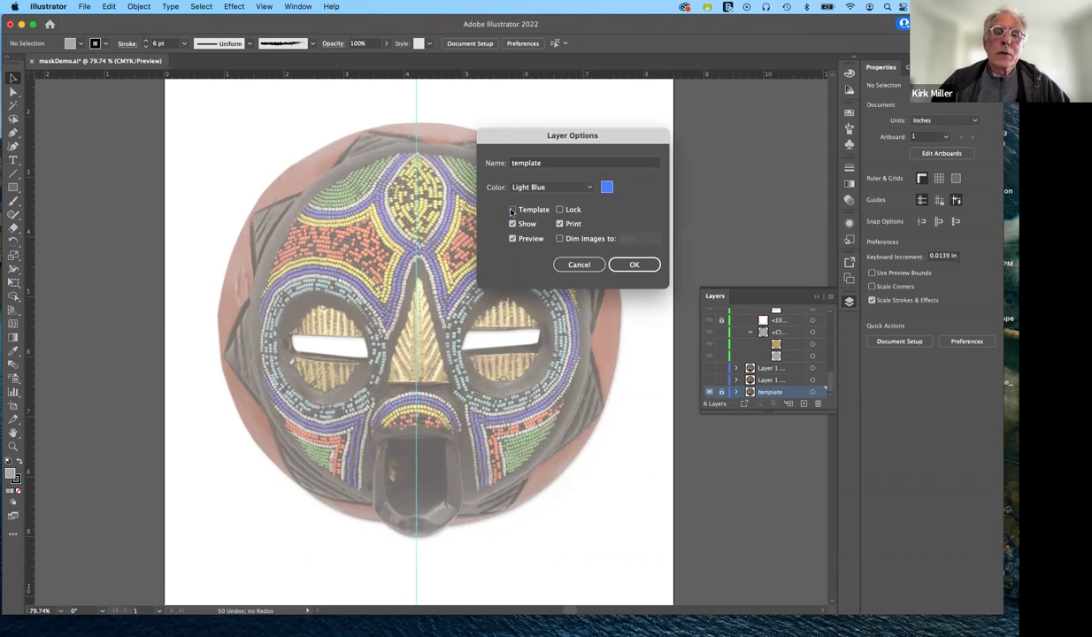
{"action": "left_click", "coordinate": [512, 209]}
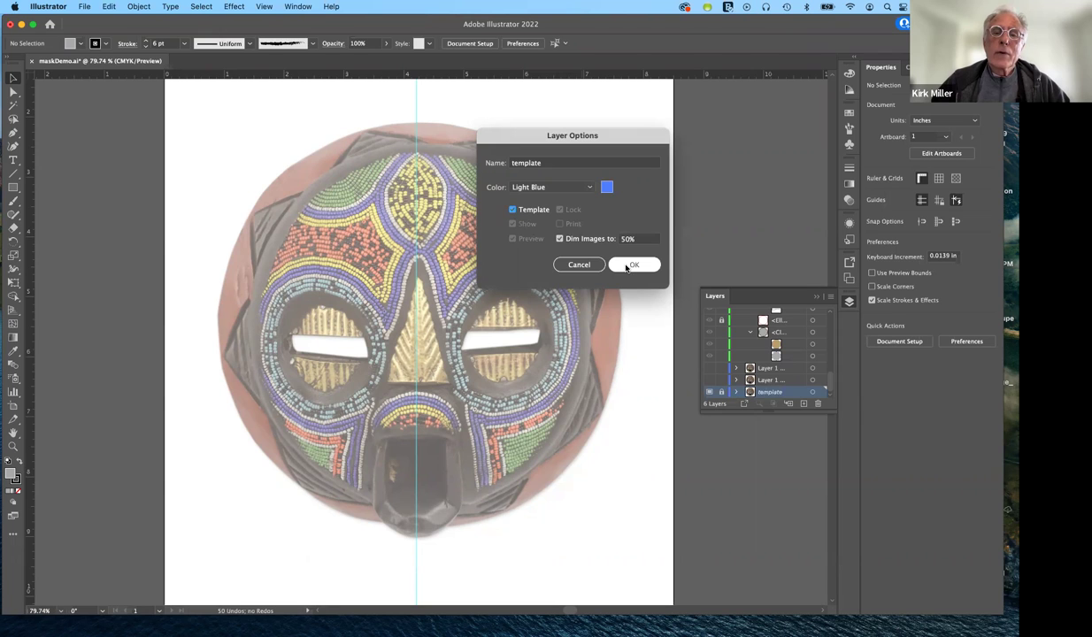
{"action": "left_click", "coordinate": [580, 265]}
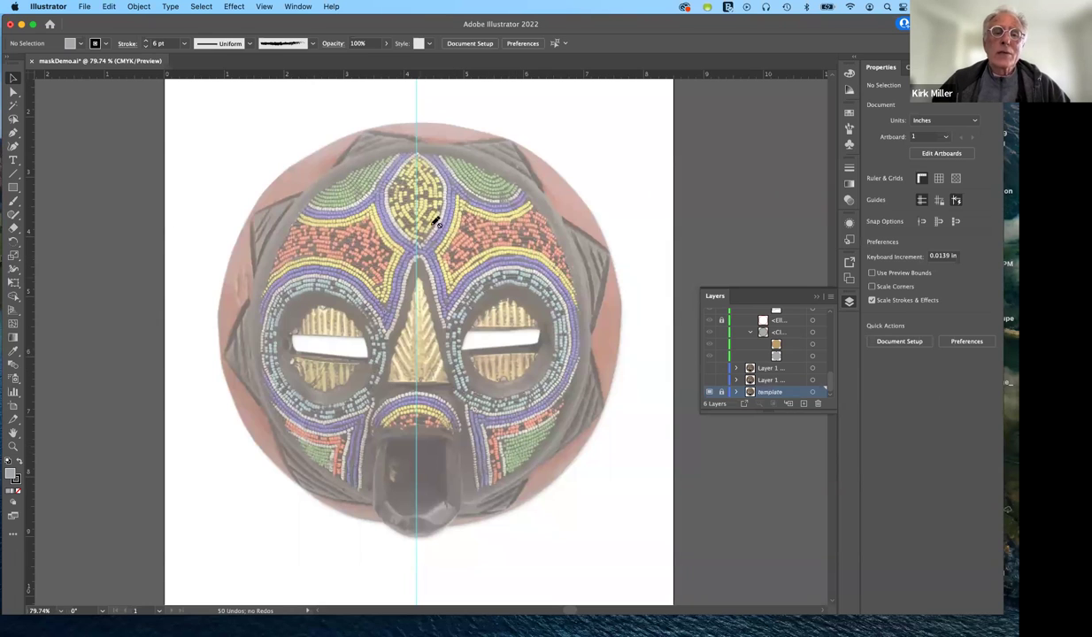
{"action": "scroll", "coordinate": [766, 354], "scroll_direction": "up", "scroll_amount": 3}
{"action": "scroll", "coordinate": [766, 354], "scroll_direction": "up", "scroll_amount": 3}
{"action": "scroll", "coordinate": [765, 355], "scroll_direction": "up", "scroll_amount": 3}
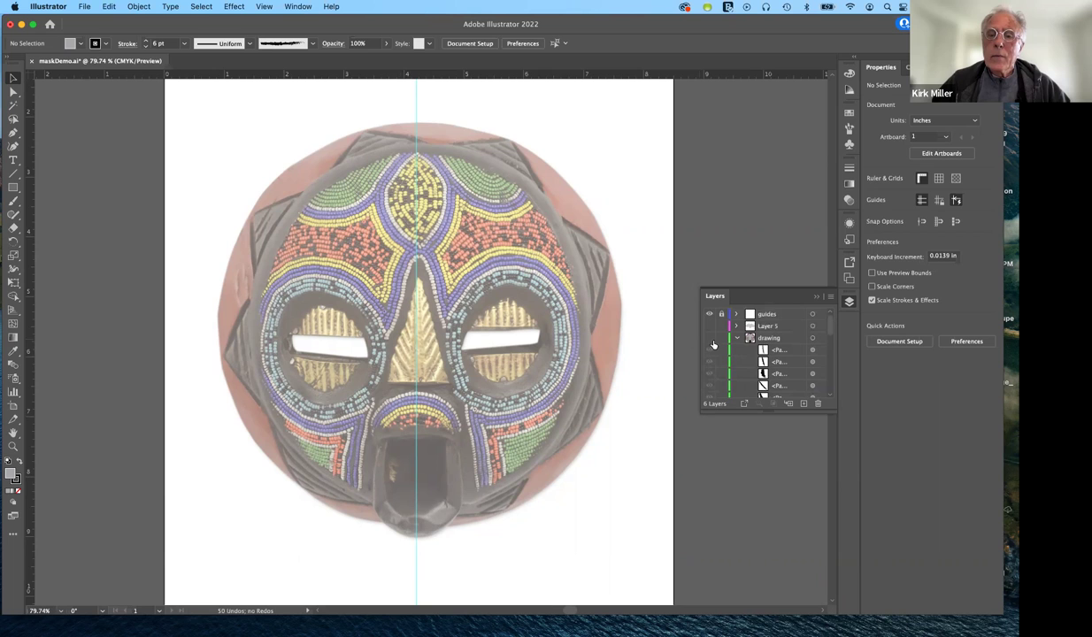
{"action": "left_click", "coordinate": [709, 339]}
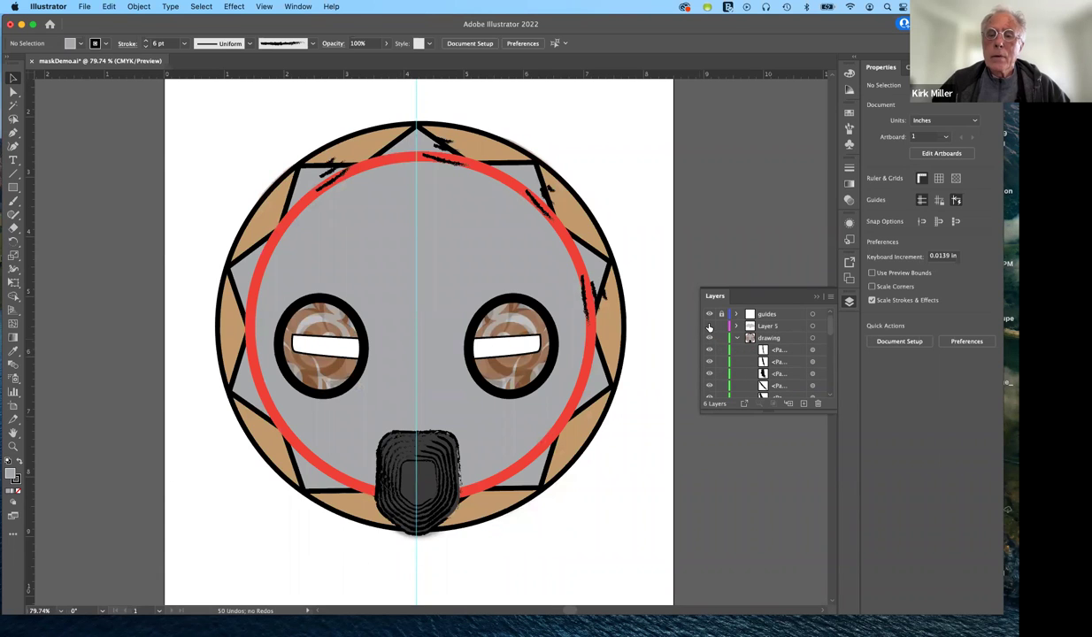
{"action": "left_click", "coordinate": [709, 326]}
{"action": "left_click", "coordinate": [709, 327]}
{"action": "left_click", "coordinate": [709, 327]}
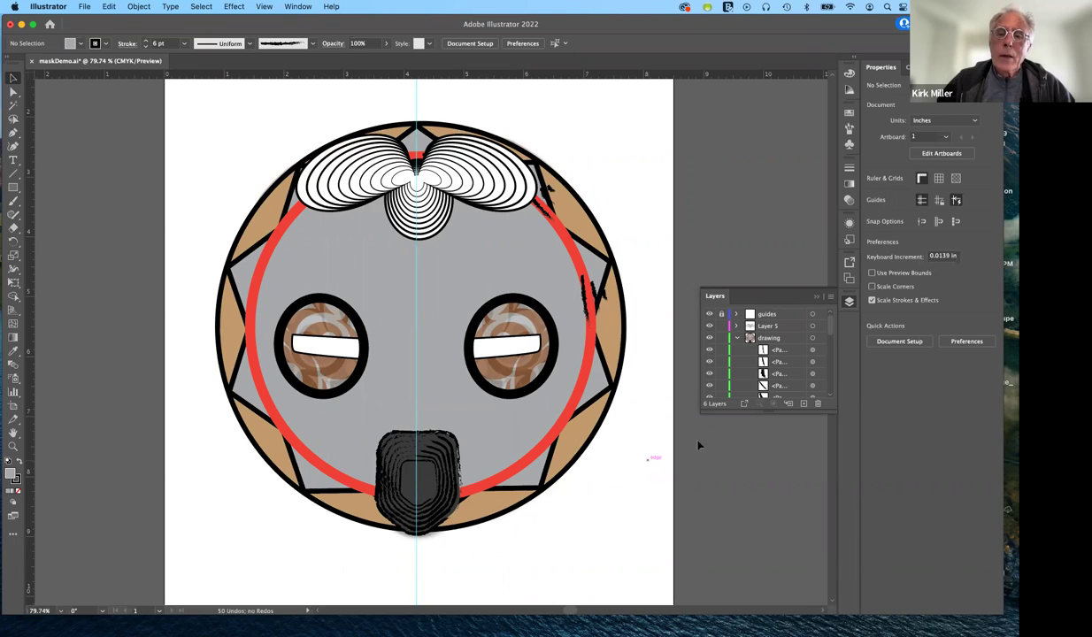
{"action": "left_click", "coordinate": [711, 334]}
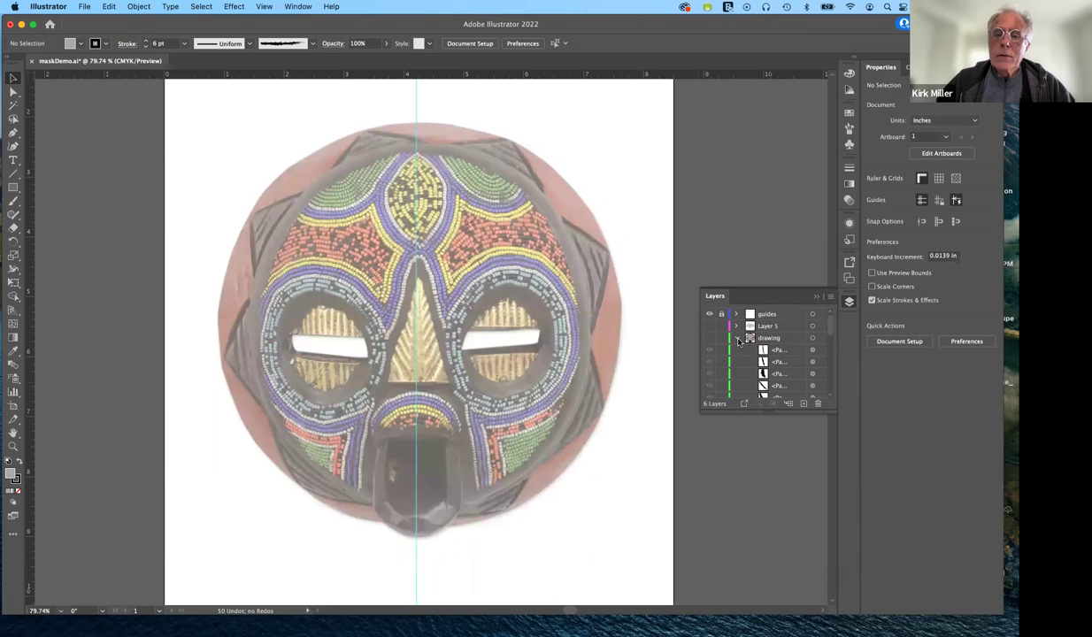
Collapse the drawing layer and make the Layer 1 copy photo visible.
{"action": "left_click", "coordinate": [736, 339]}
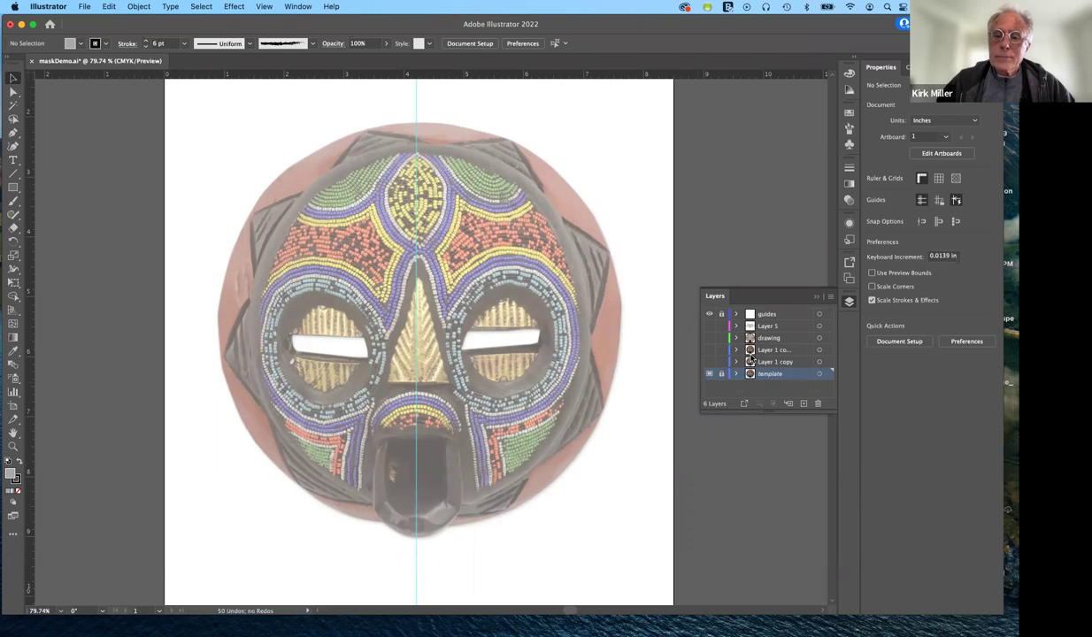
{"action": "left_click", "coordinate": [750, 350]}
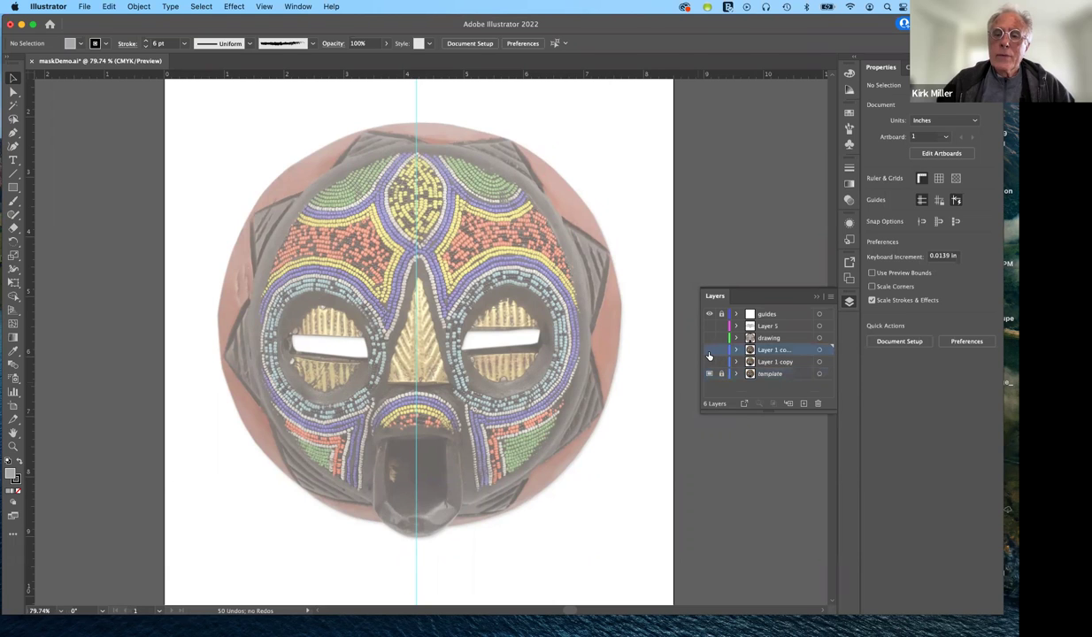
{"action": "left_click", "coordinate": [709, 351]}
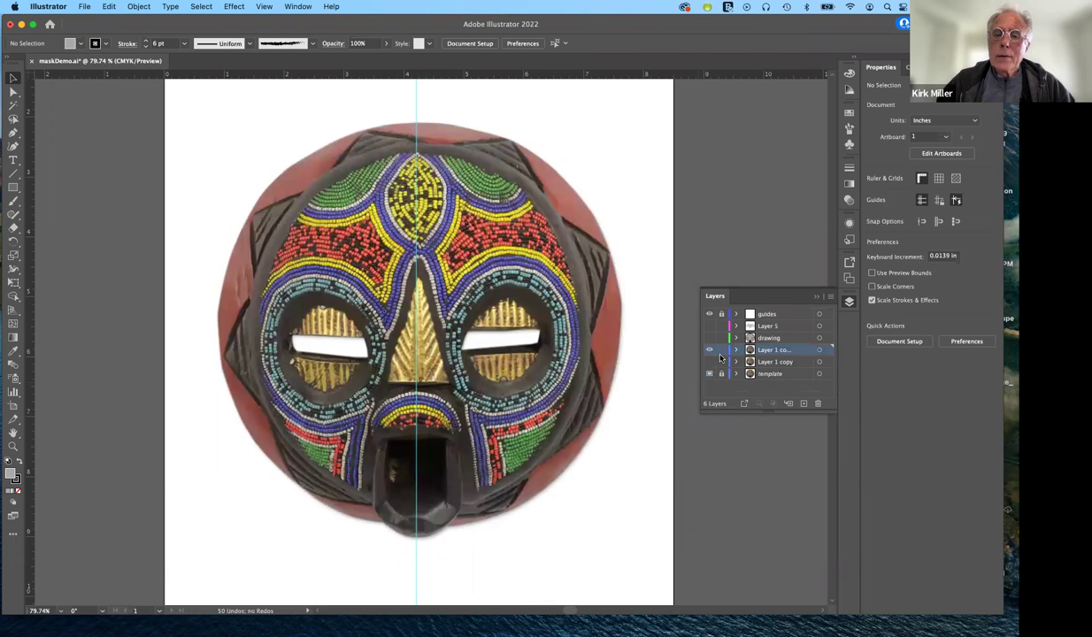
{"action": "left_click", "coordinate": [708, 351]}
{"action": "left_click", "coordinate": [708, 349]}
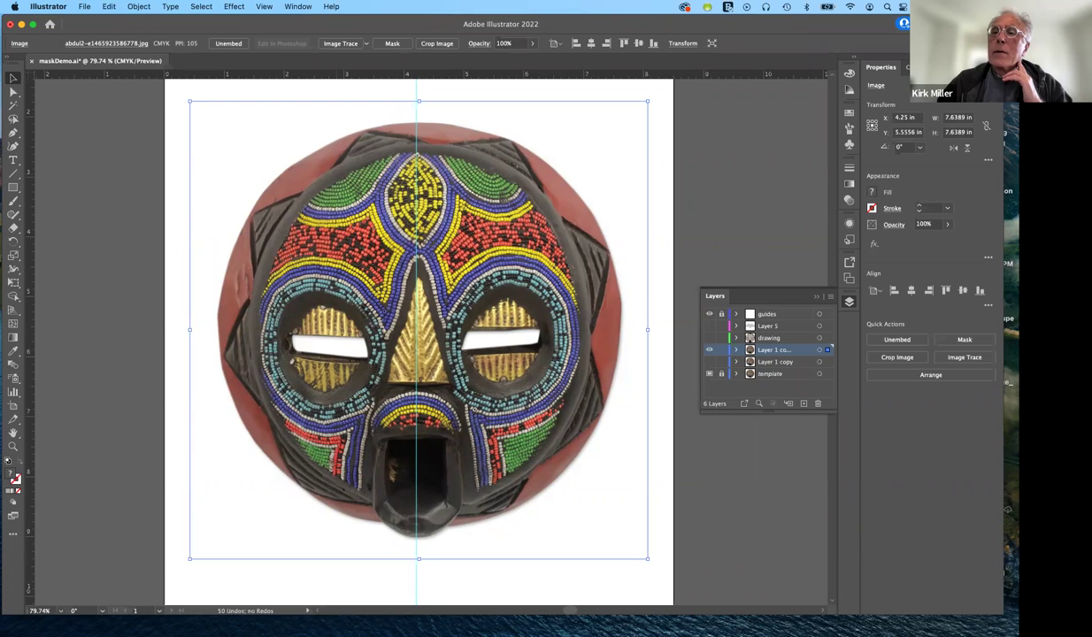
Switch to the Essentials workspace and browse the View menu without changing anything.
{"action": "left_click", "coordinate": [938, 24]}
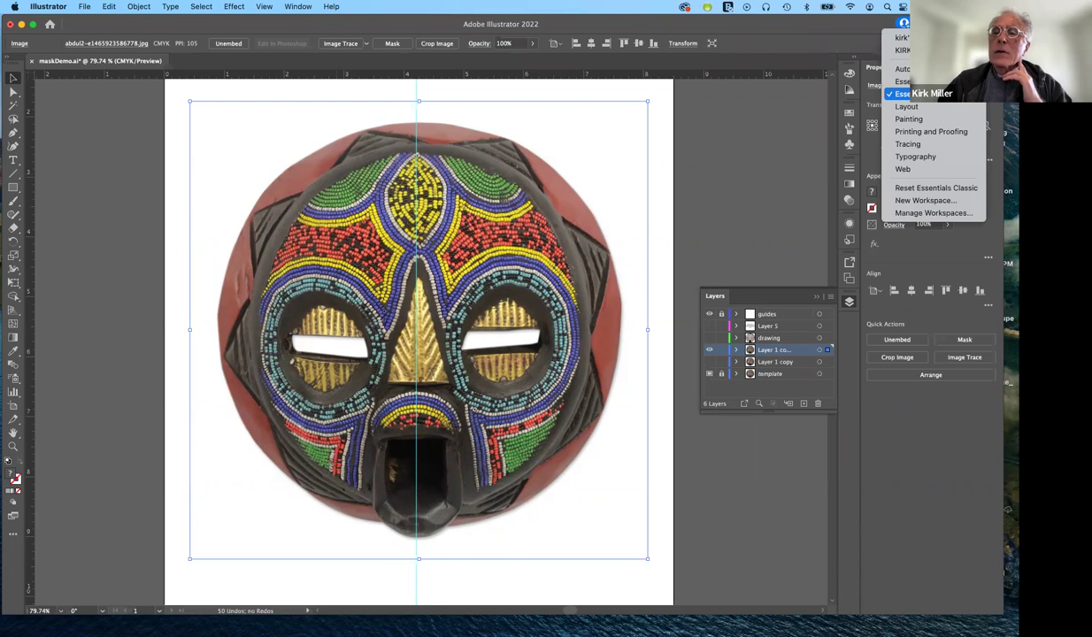
{"action": "left_click", "coordinate": [920, 94]}
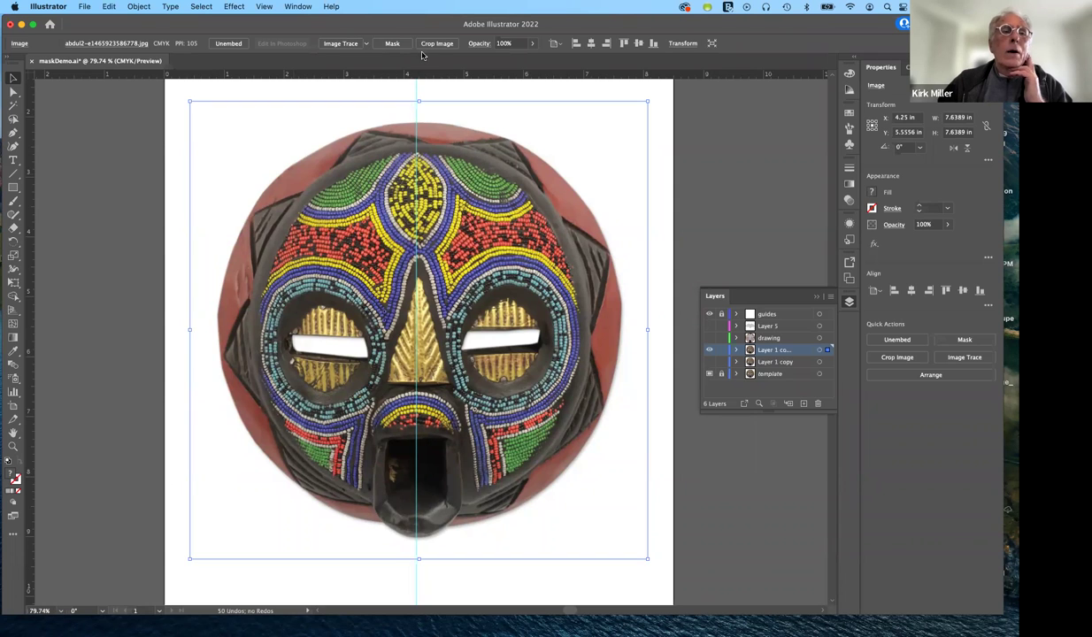
{"action": "left_click", "coordinate": [264, 7]}
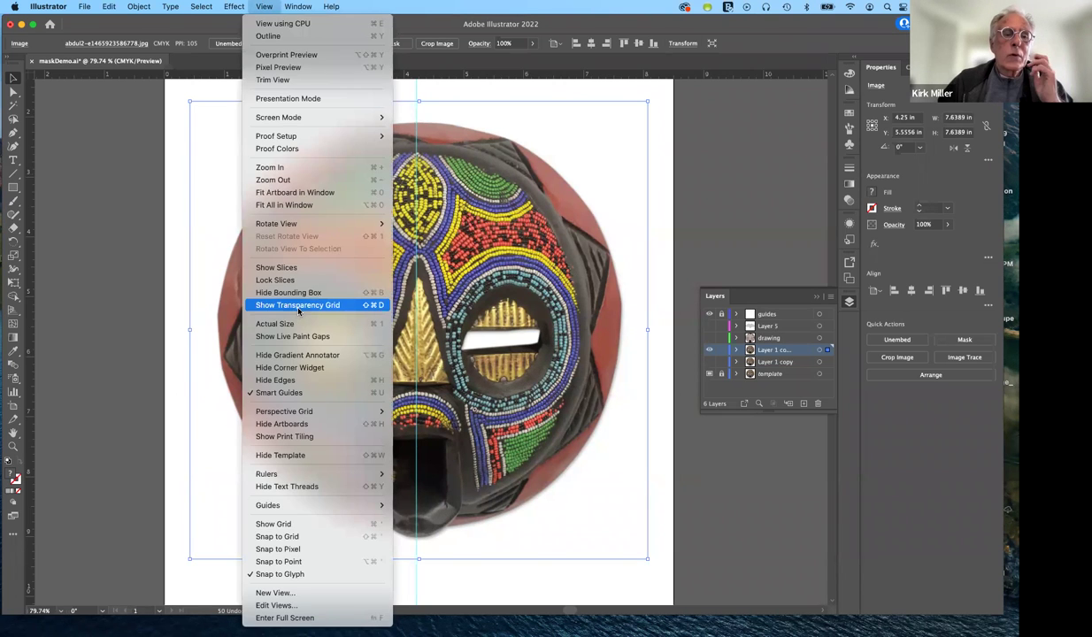
{"action": "mouse_move", "coordinate": [282, 227]}
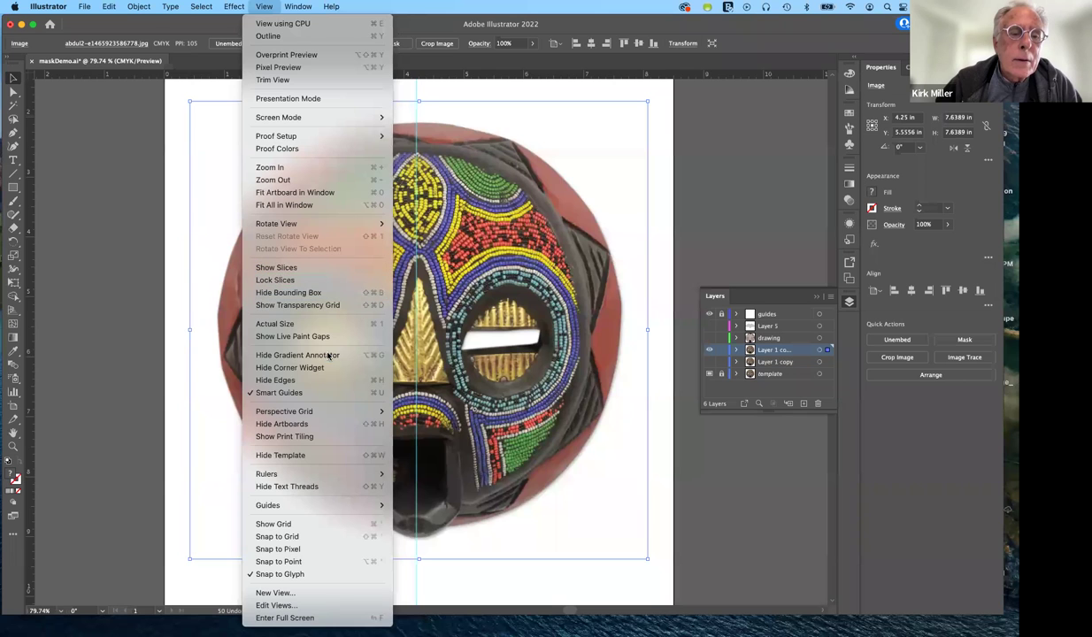
{"action": "mouse_move", "coordinate": [301, 409]}
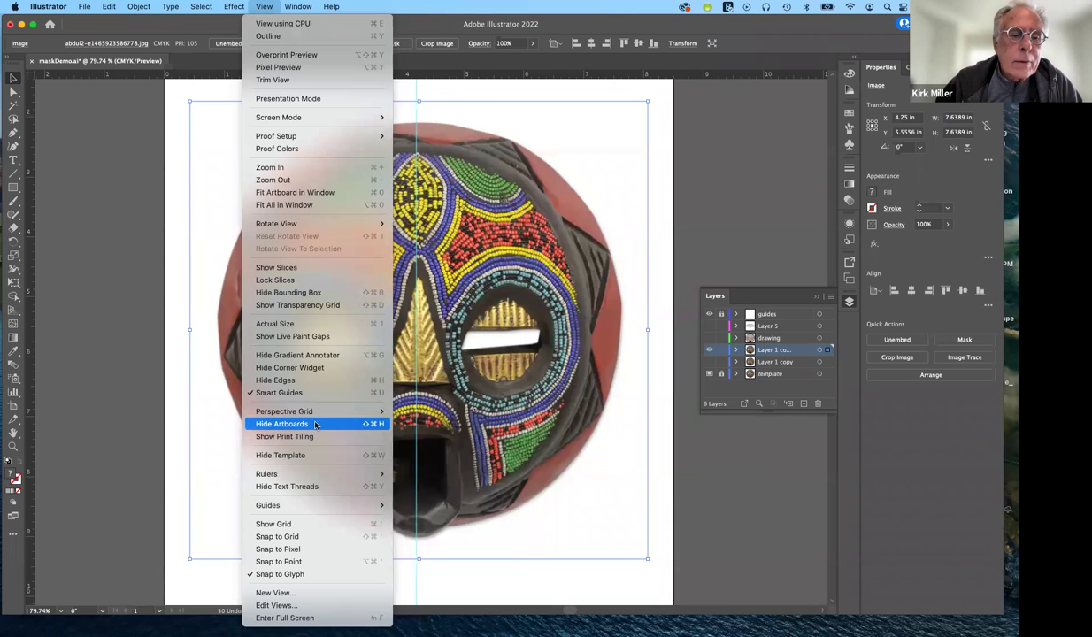
{"action": "mouse_move", "coordinate": [293, 473]}
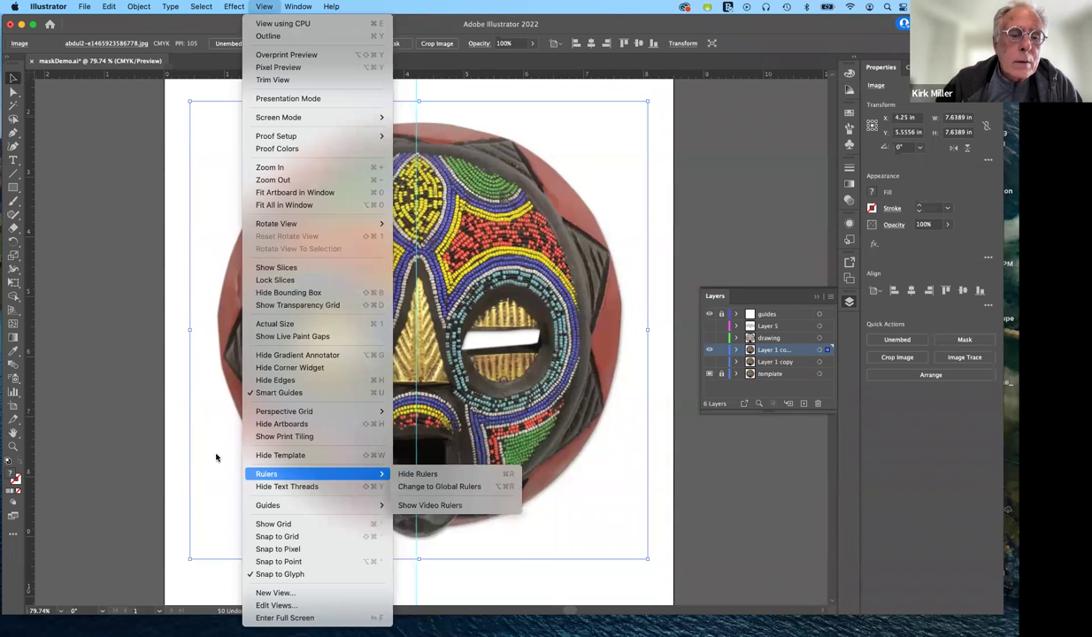
{"action": "left_click", "coordinate": [166, 361]}
Deselect the mask photo and open the Window menu.
{"action": "left_click", "coordinate": [182, 373]}
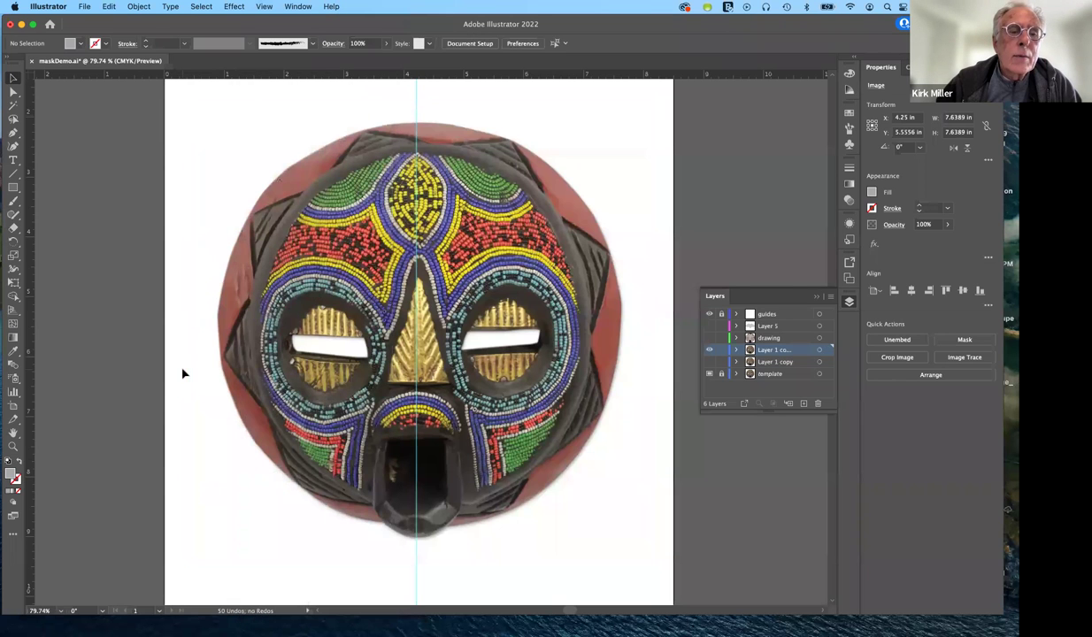
{"action": "left_click", "coordinate": [265, 7]}
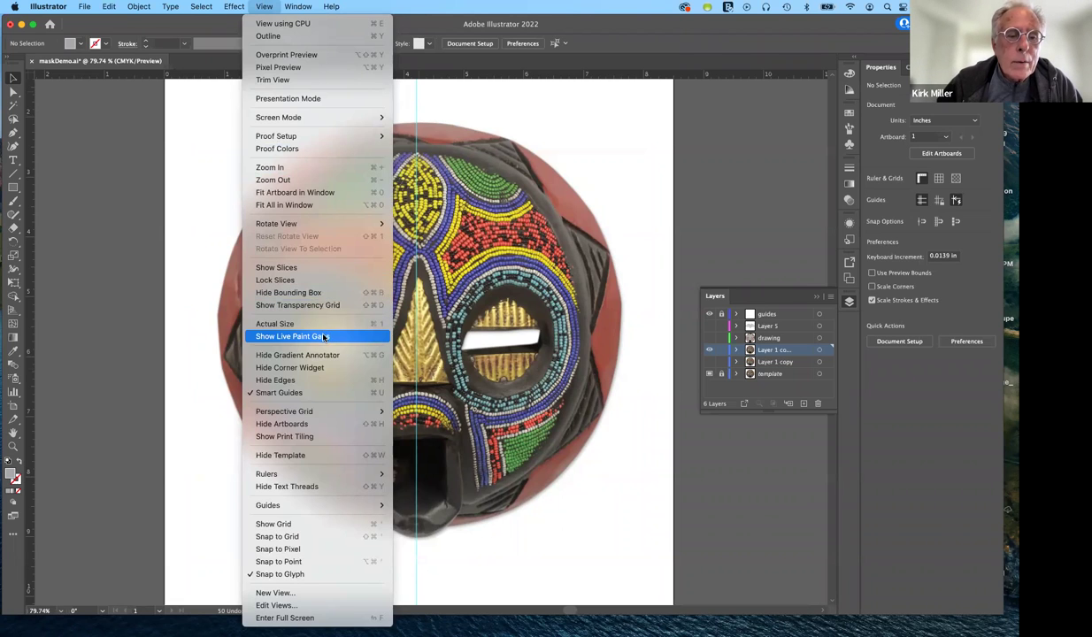
{"action": "mouse_move", "coordinate": [308, 7]}
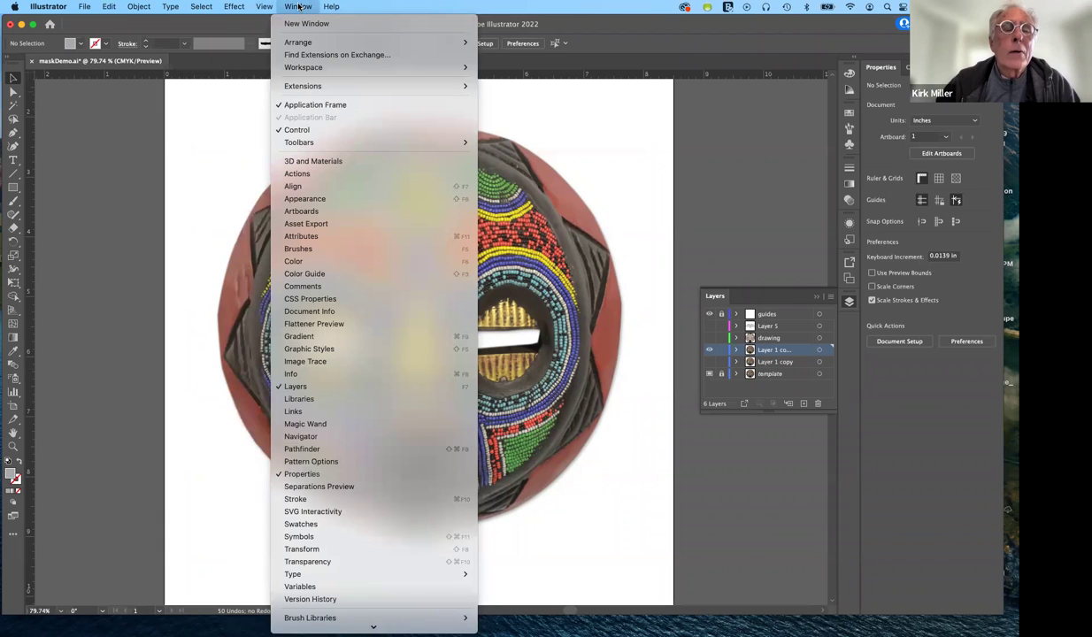
Open the Image Trace panel and move it off the Layers panel.
{"action": "left_click", "coordinate": [308, 362]}
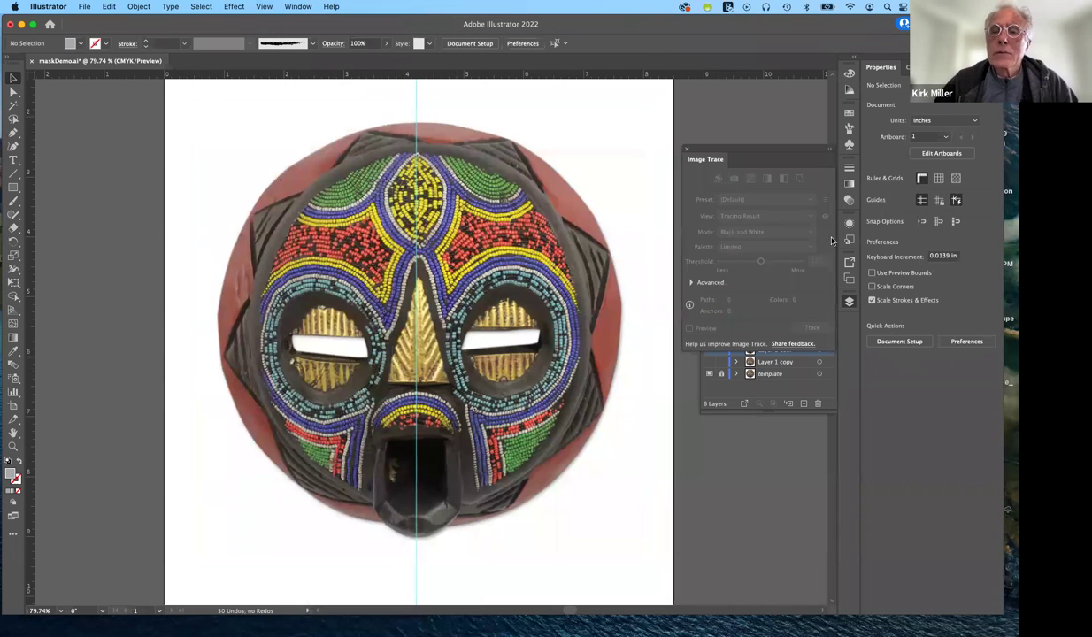
{"action": "left_click_drag", "start_coordinate": [780, 150], "coordinate": [155, 104]}
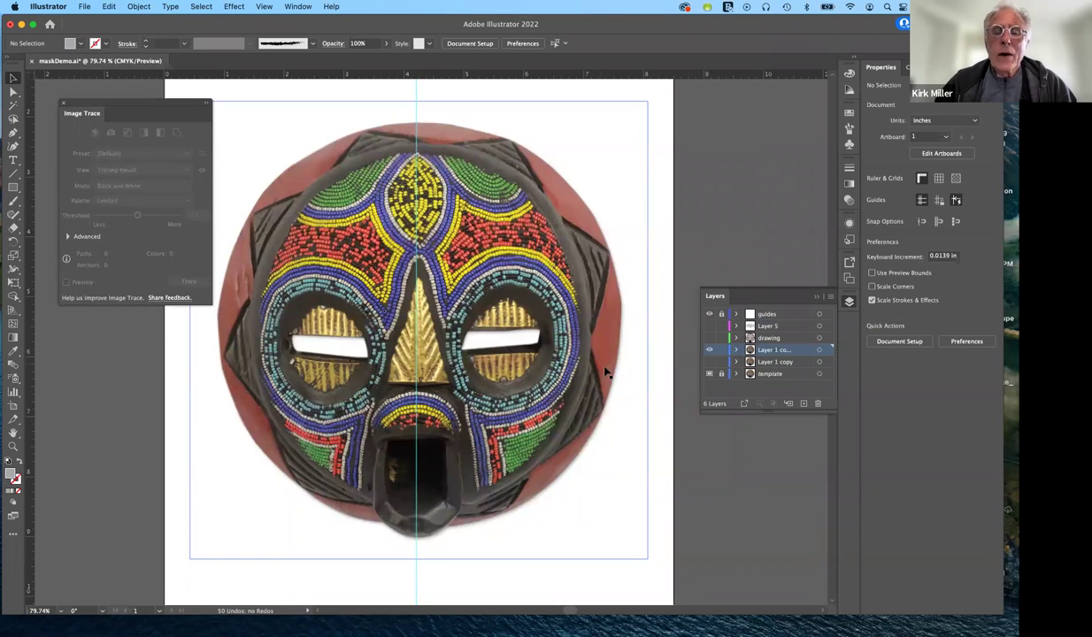
{"action": "left_click", "coordinate": [300, 7]}
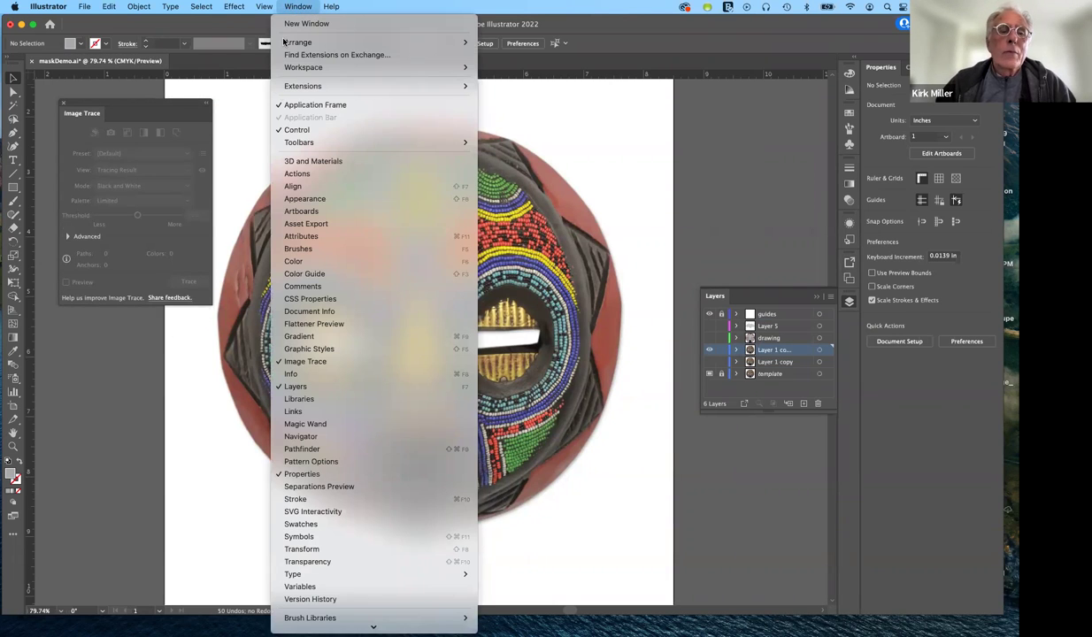
{"action": "mouse_move", "coordinate": [330, 6]}
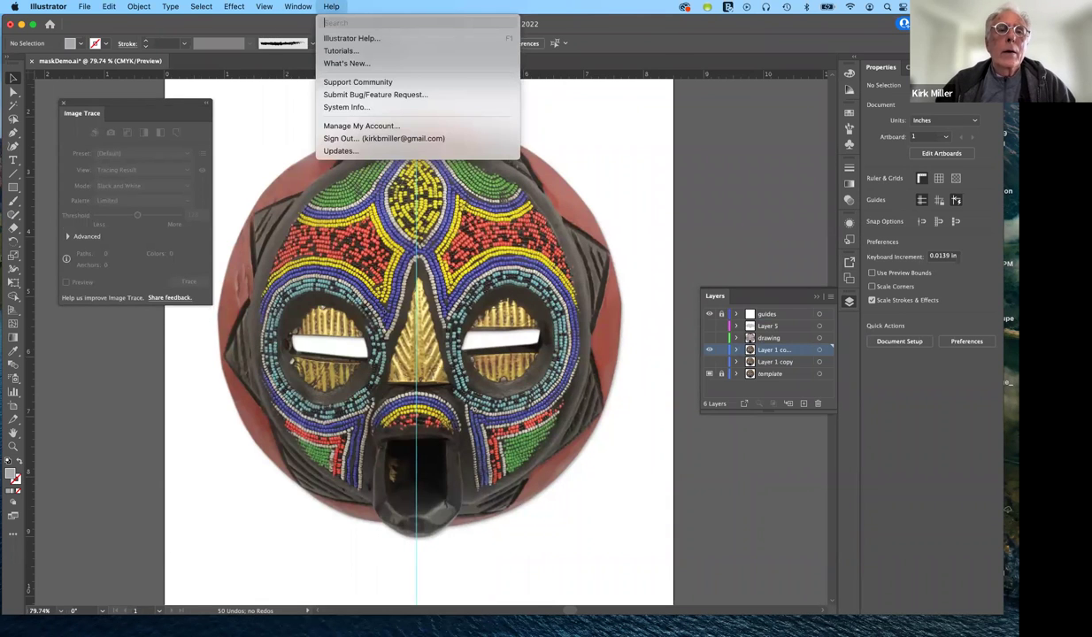
{"action": "key", "text": "Escape"}
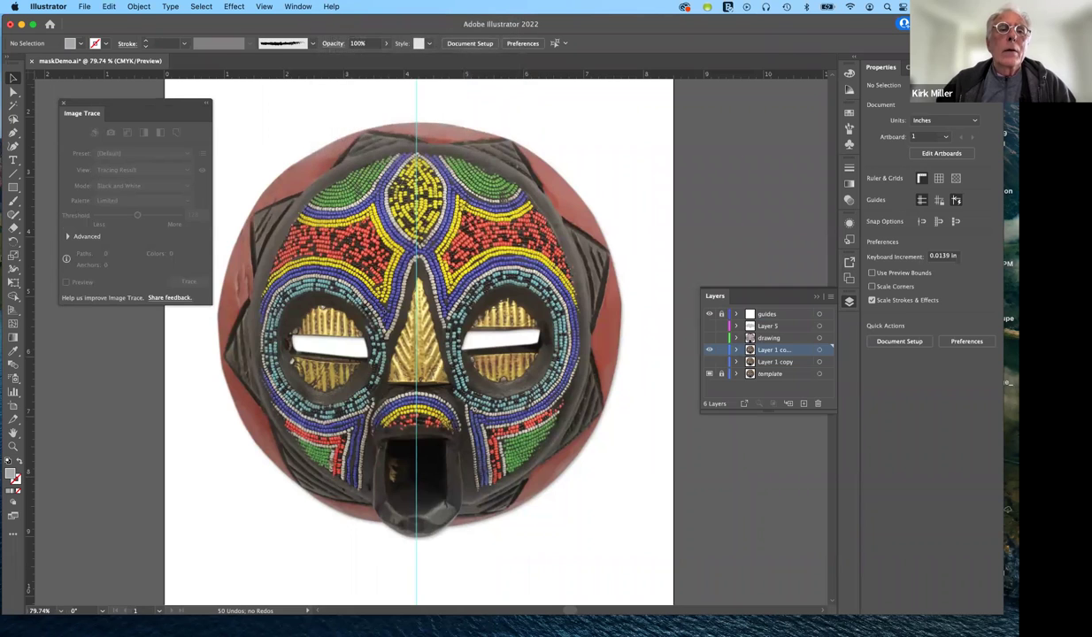
Nudge the Image Trace panel aside and select the mask photo.
{"action": "left_click", "coordinate": [298, 8]}
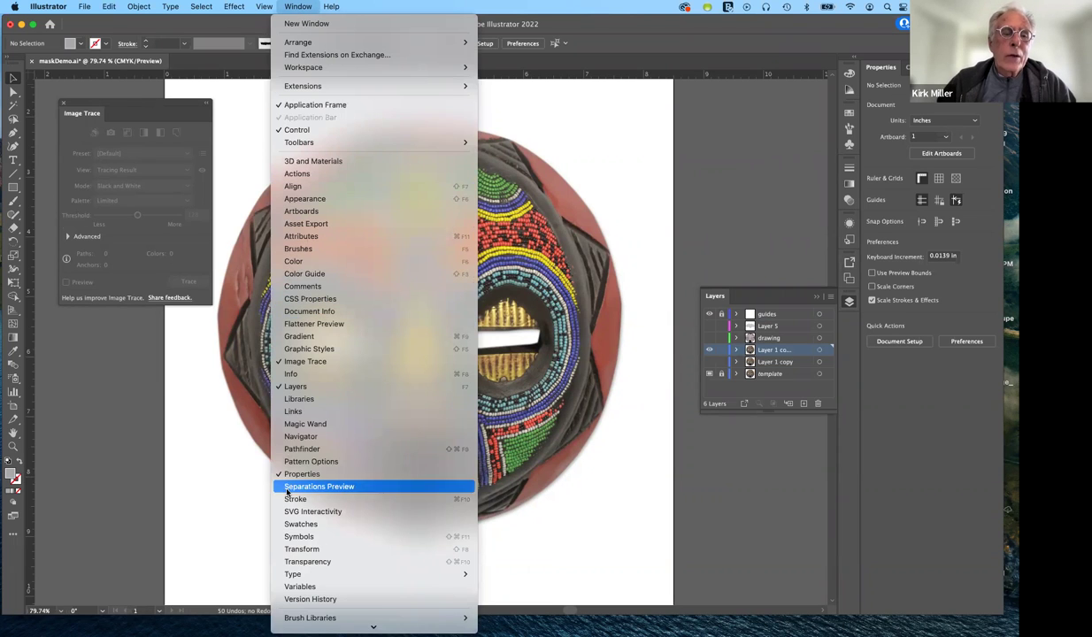
{"action": "left_click", "coordinate": [154, 71]}
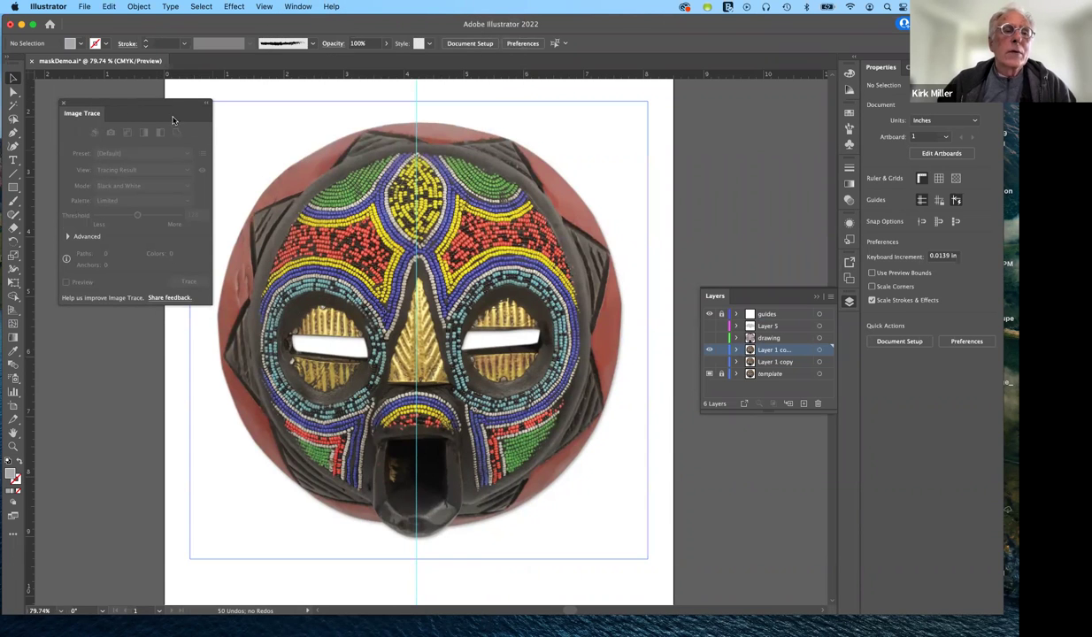
{"action": "left_click_drag", "start_coordinate": [160, 103], "coordinate": [173, 99]}
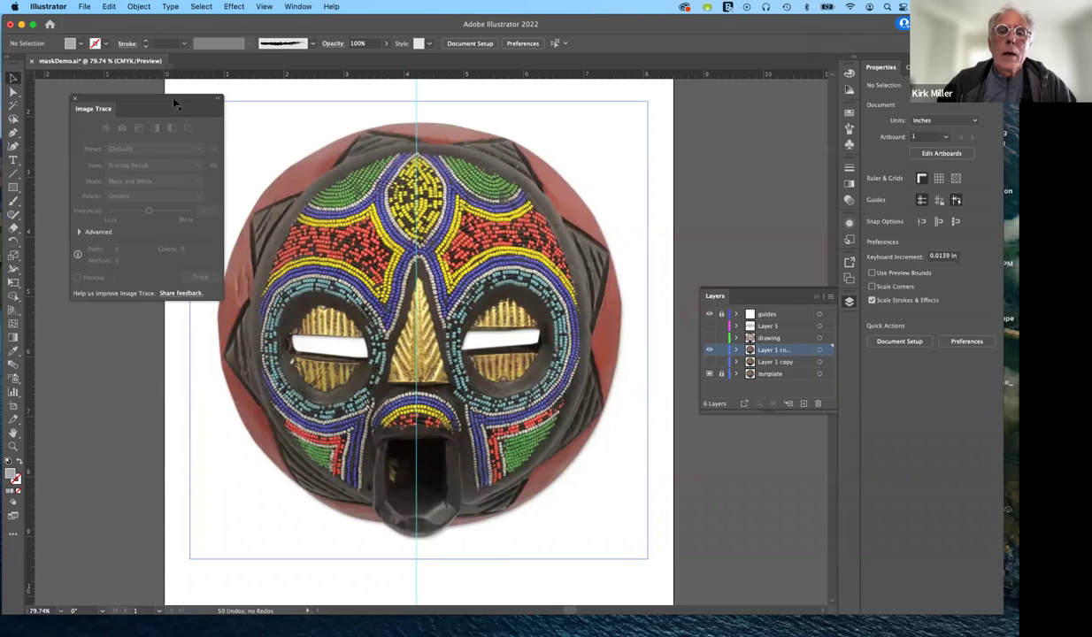
{"action": "left_click", "coordinate": [628, 451]}
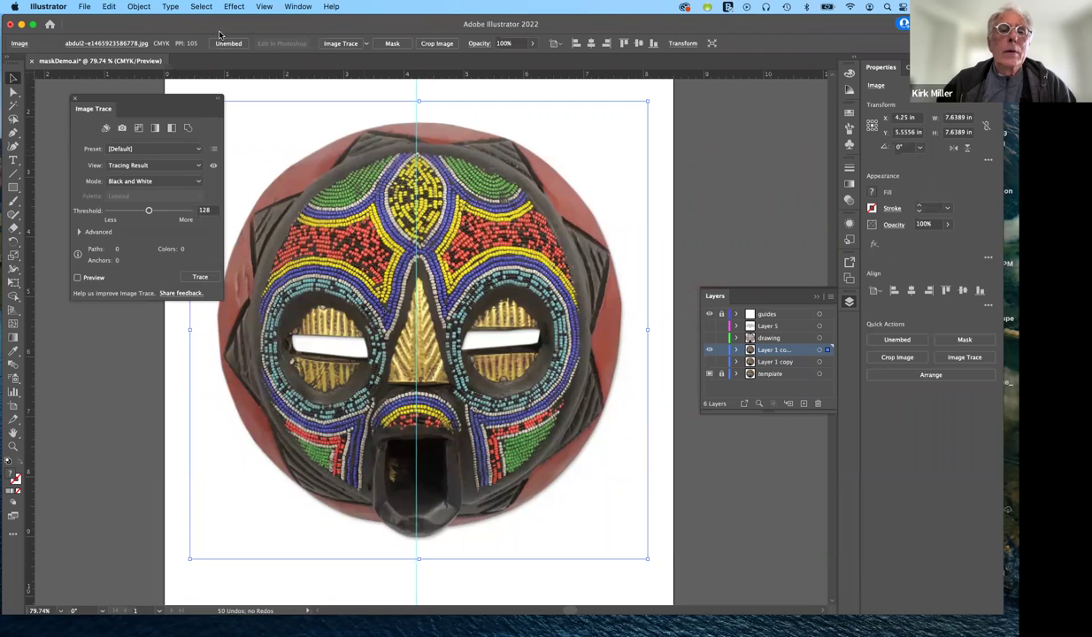
Trace the mask photo with the [Default] preset from the Control bar.
{"action": "left_click", "coordinate": [366, 46]}
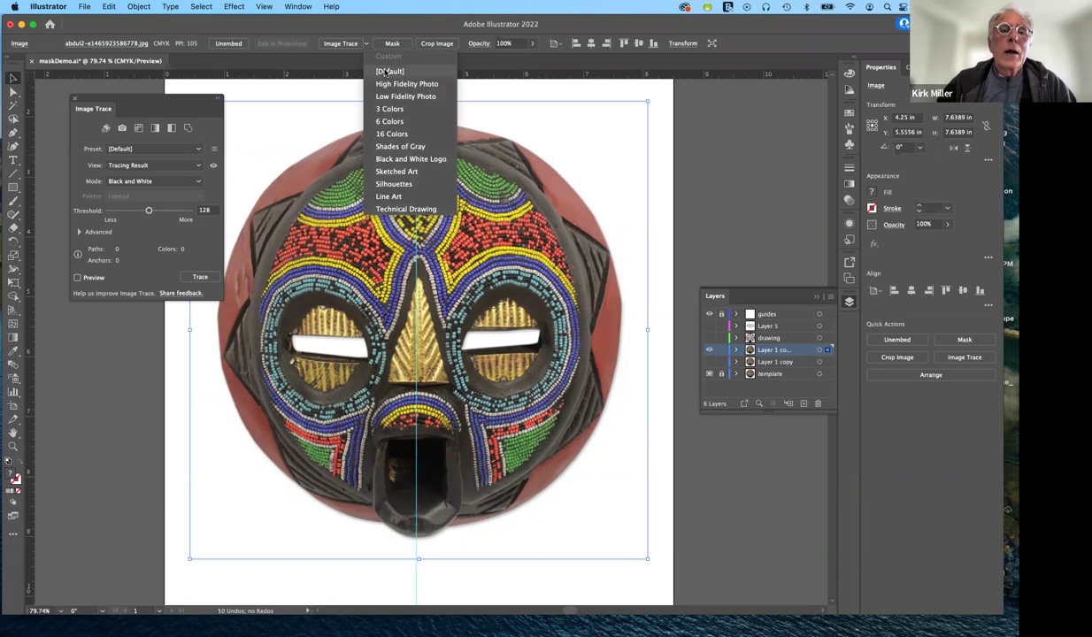
{"action": "left_click", "coordinate": [380, 71]}
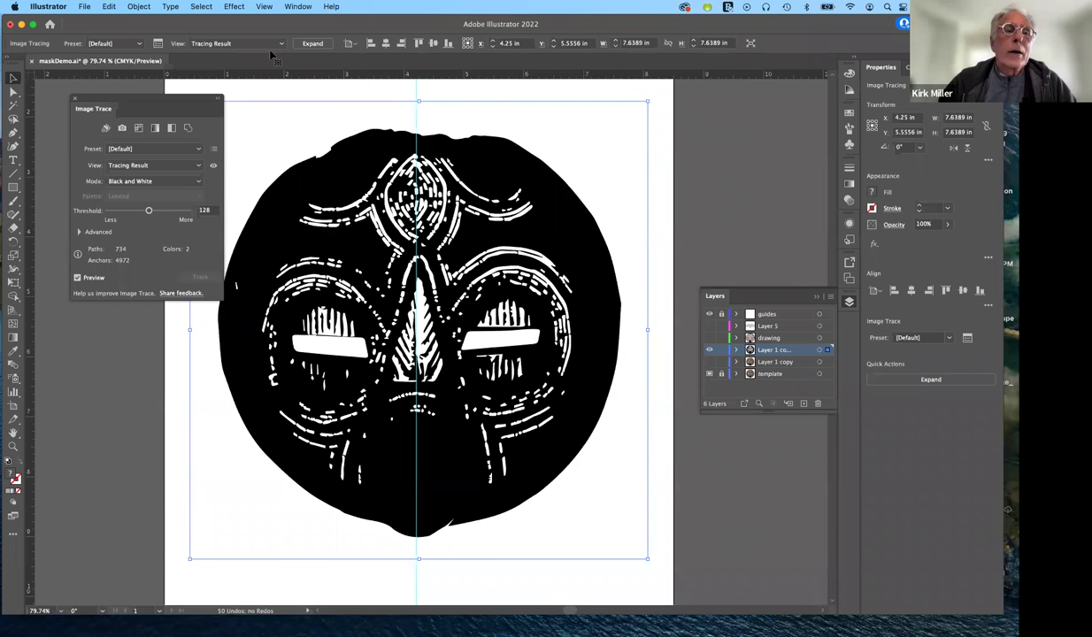
{"action": "left_click_drag", "start_coordinate": [201, 97], "coordinate": [186, 86]}
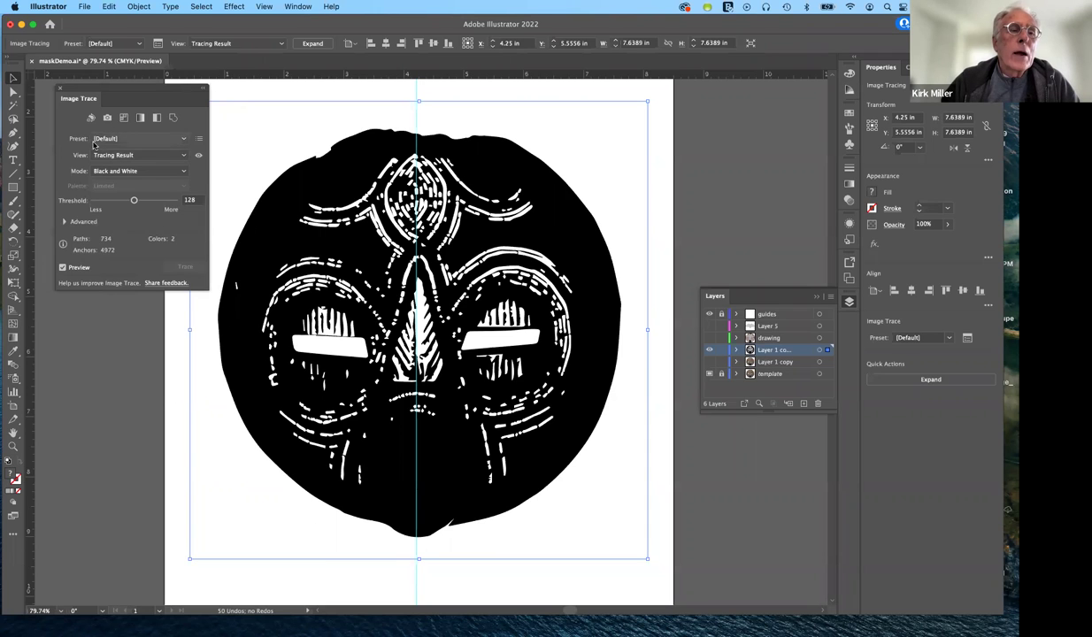
{"action": "left_click_drag", "start_coordinate": [188, 93], "coordinate": [182, 110]}
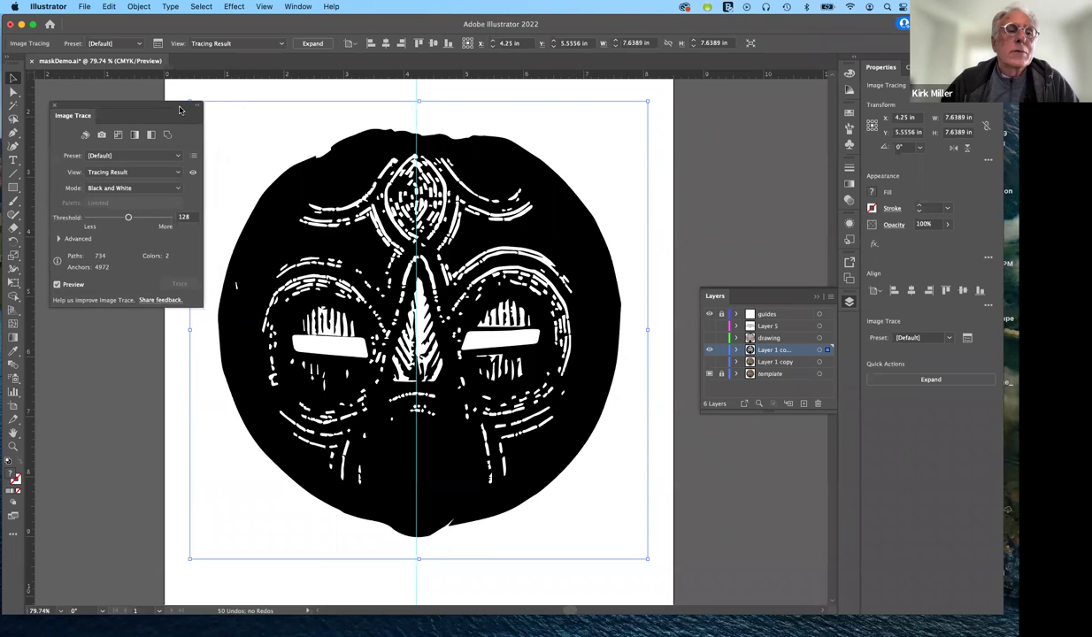
{"action": "left_click", "coordinate": [178, 157]}
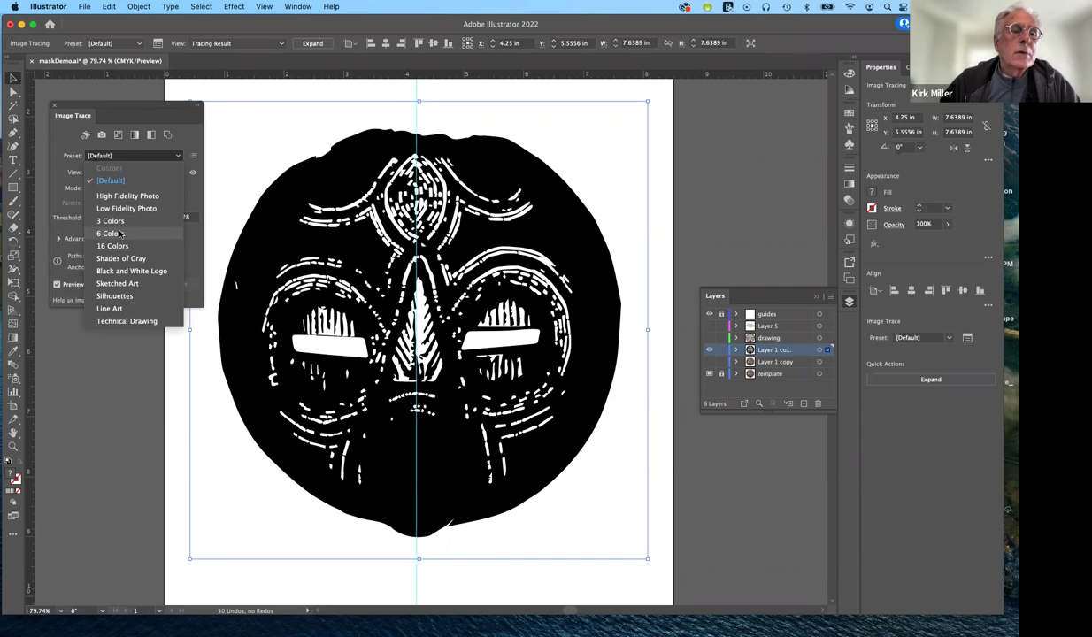
Retrace the mask using the 6 Colors preset in the Image Trace panel.
{"action": "left_click", "coordinate": [120, 234]}
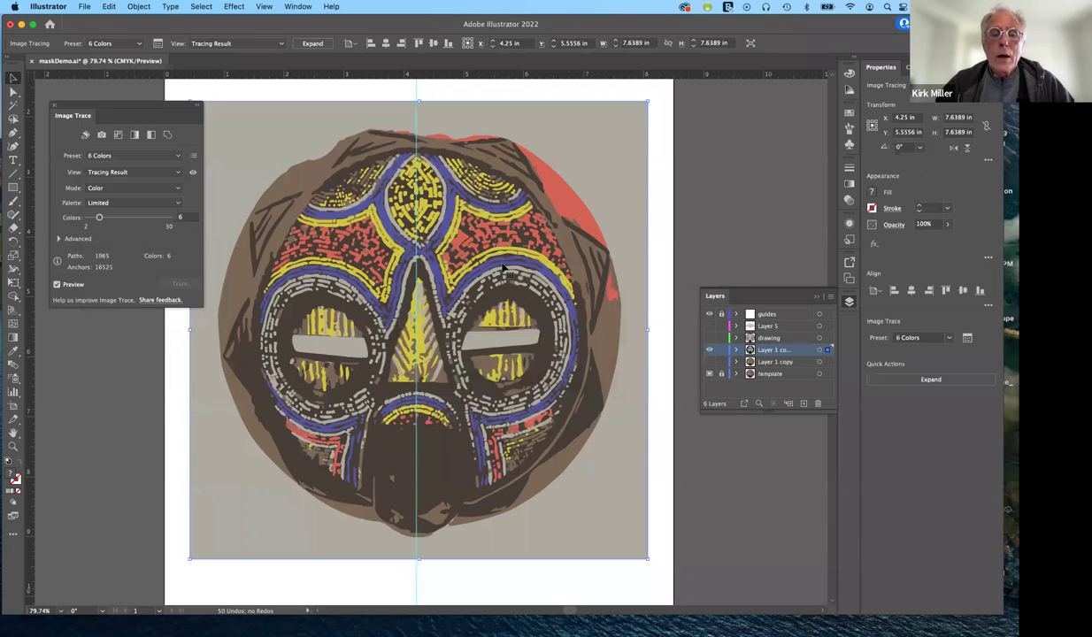
{"action": "left_click", "coordinate": [708, 351]}
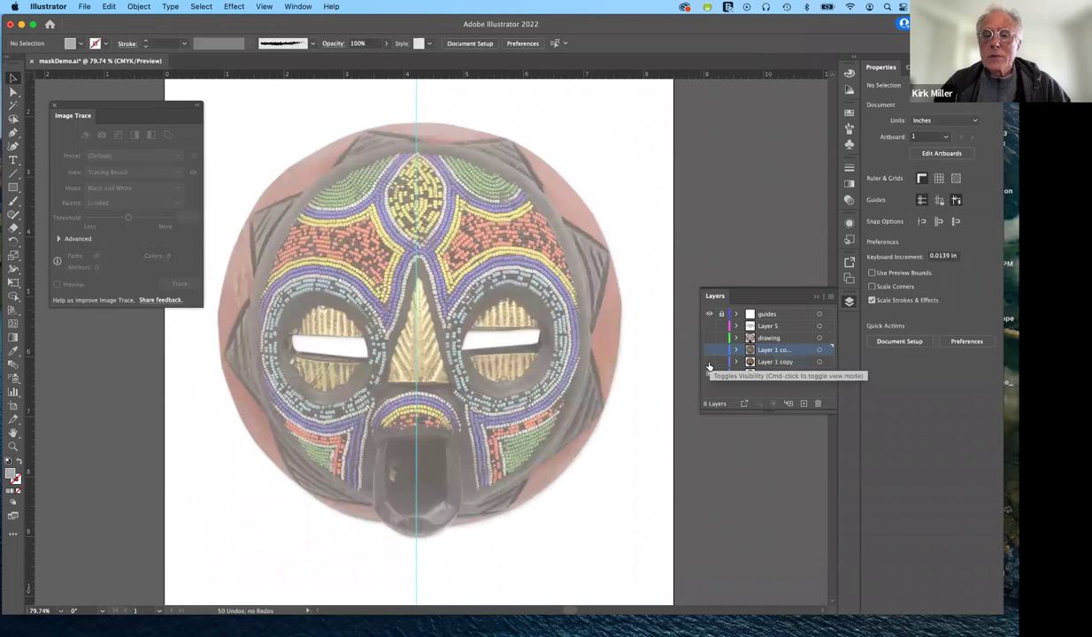
{"action": "left_click", "coordinate": [709, 362]}
{"action": "left_click", "coordinate": [707, 350]}
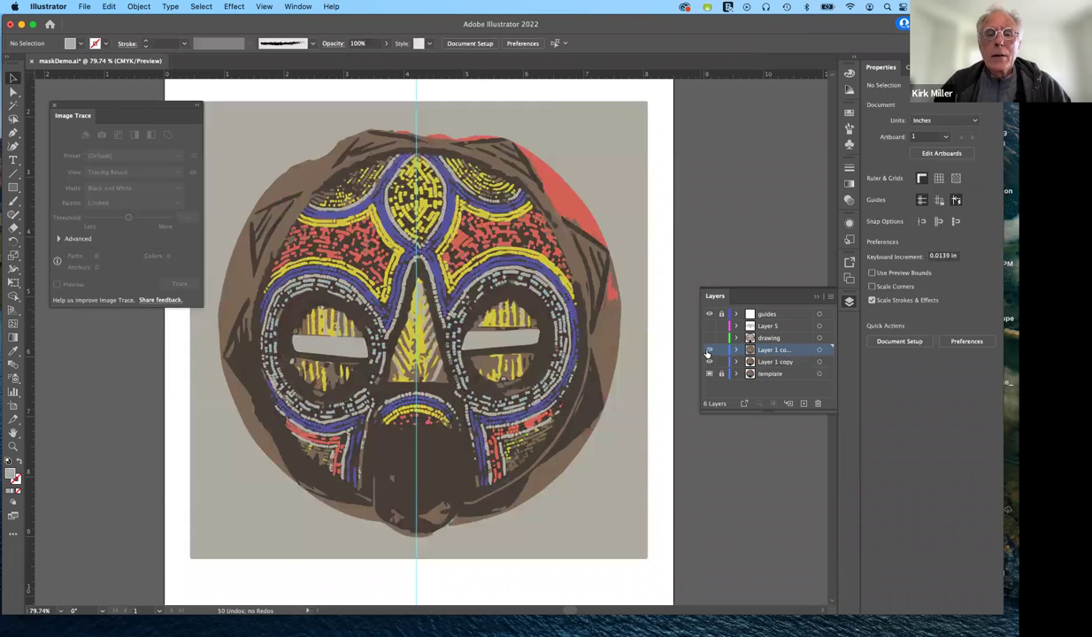
{"action": "left_click", "coordinate": [708, 350]}
{"action": "left_click", "coordinate": [708, 350]}
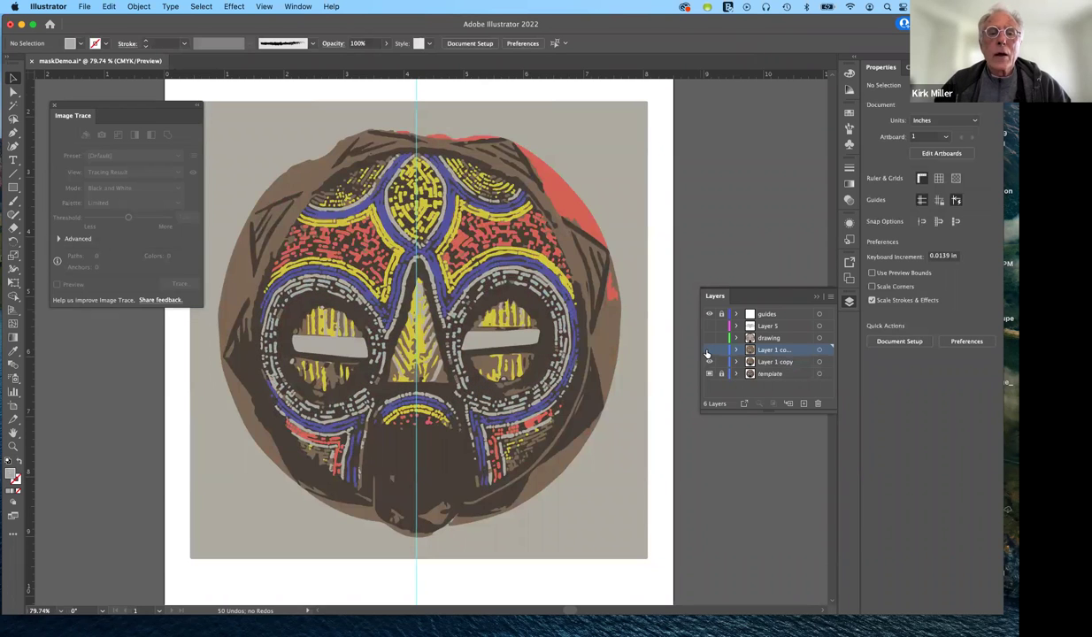
{"action": "left_click", "coordinate": [707, 350]}
{"action": "left_click", "coordinate": [708, 350]}
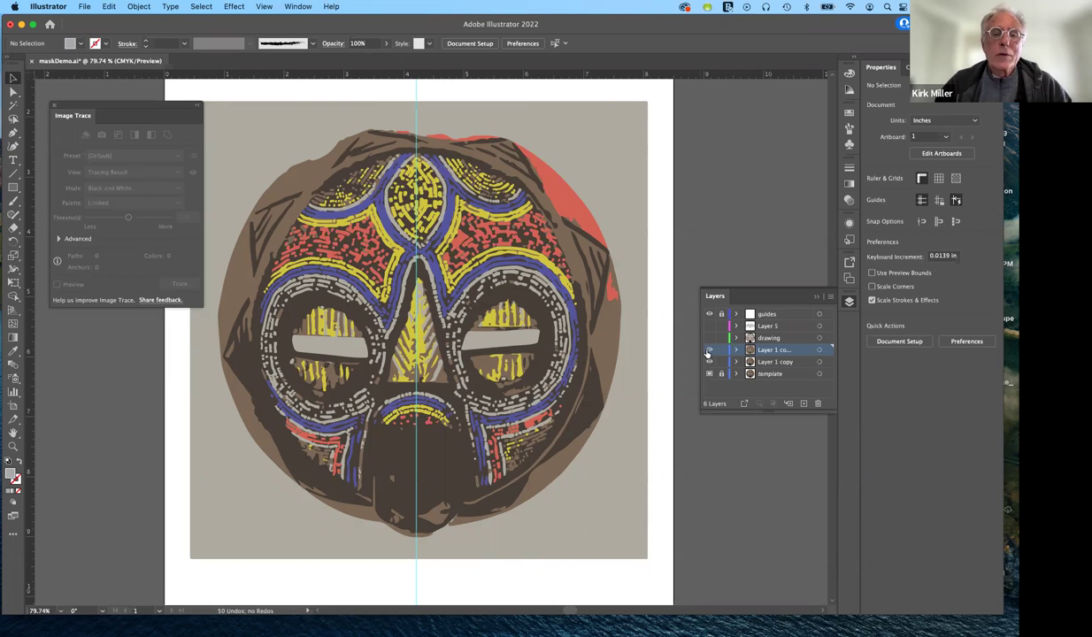
{"action": "left_click", "coordinate": [708, 350]}
{"action": "left_click", "coordinate": [707, 350]}
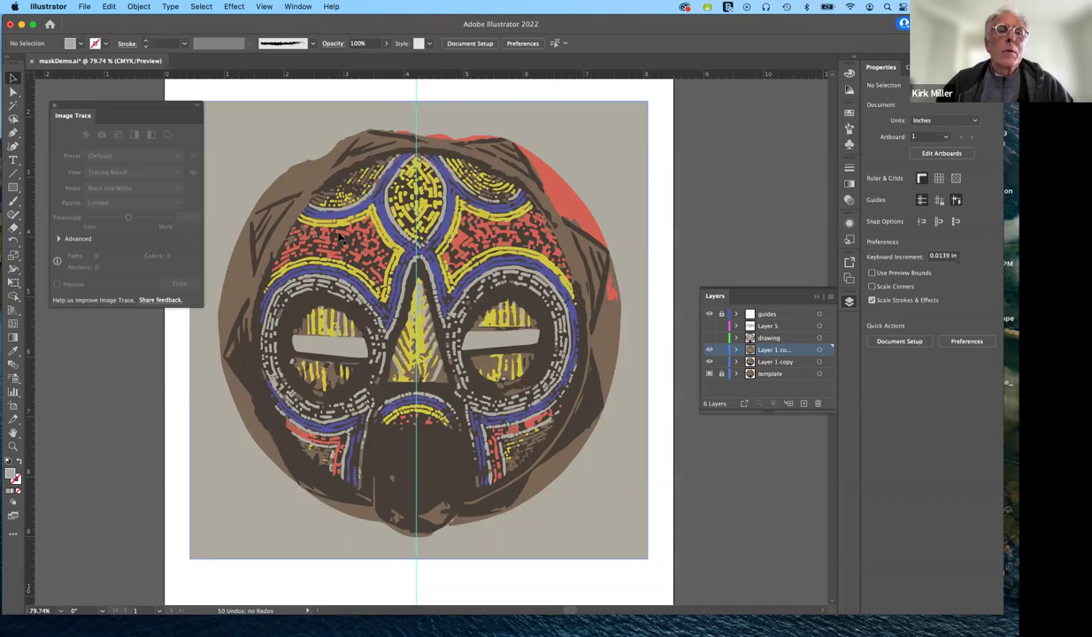
{"action": "left_click", "coordinate": [583, 126]}
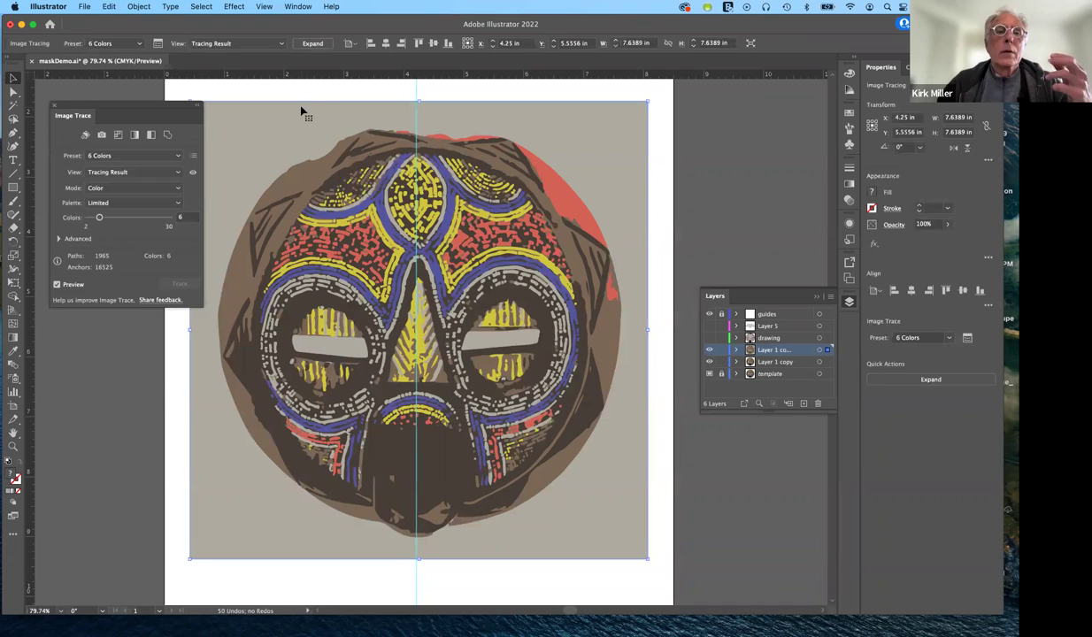
Expand the six-colour trace into editable paths, keeping its layer visible.
{"action": "left_click", "coordinate": [308, 44]}
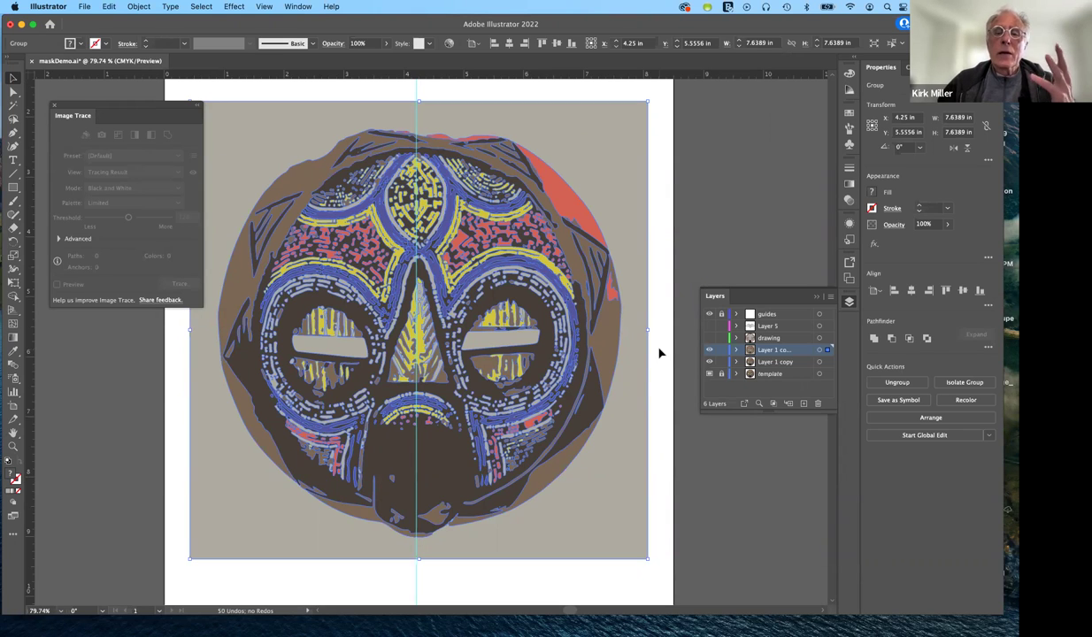
{"action": "left_click", "coordinate": [708, 350]}
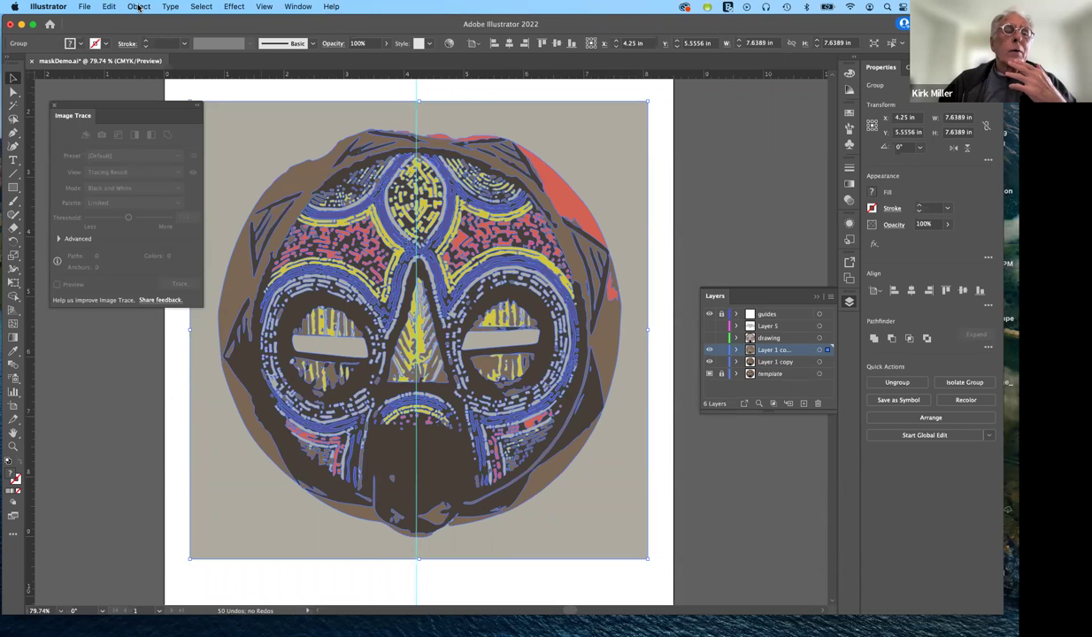
Ungroup the traced paths via Object > Ungroup, make a compound path with Cmd+8, then deselect.
{"action": "left_click", "coordinate": [109, 6]}
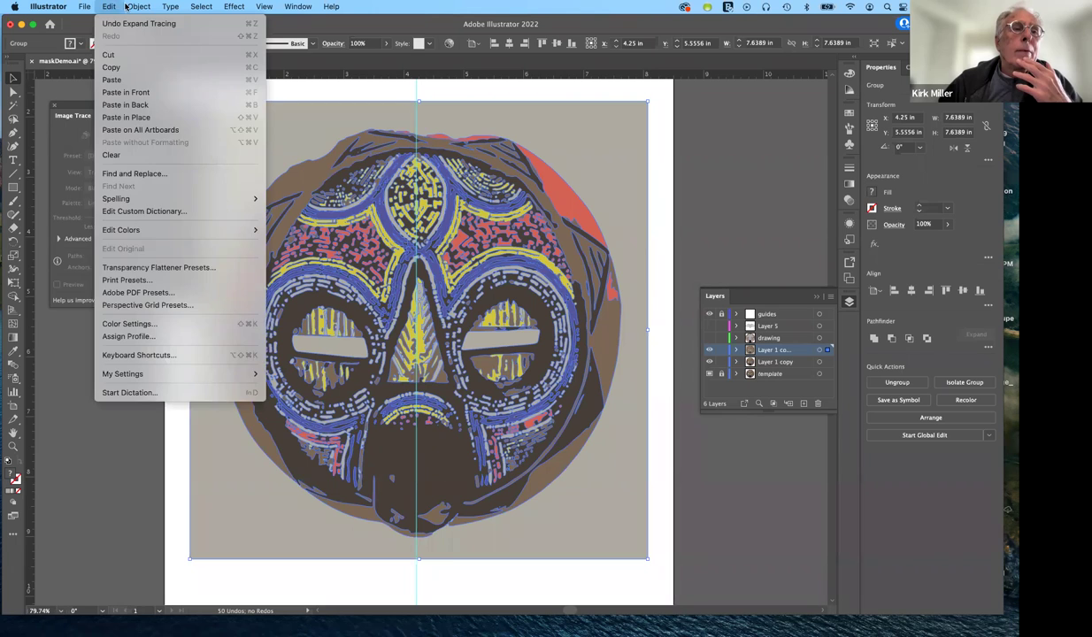
{"action": "mouse_move", "coordinate": [133, 6]}
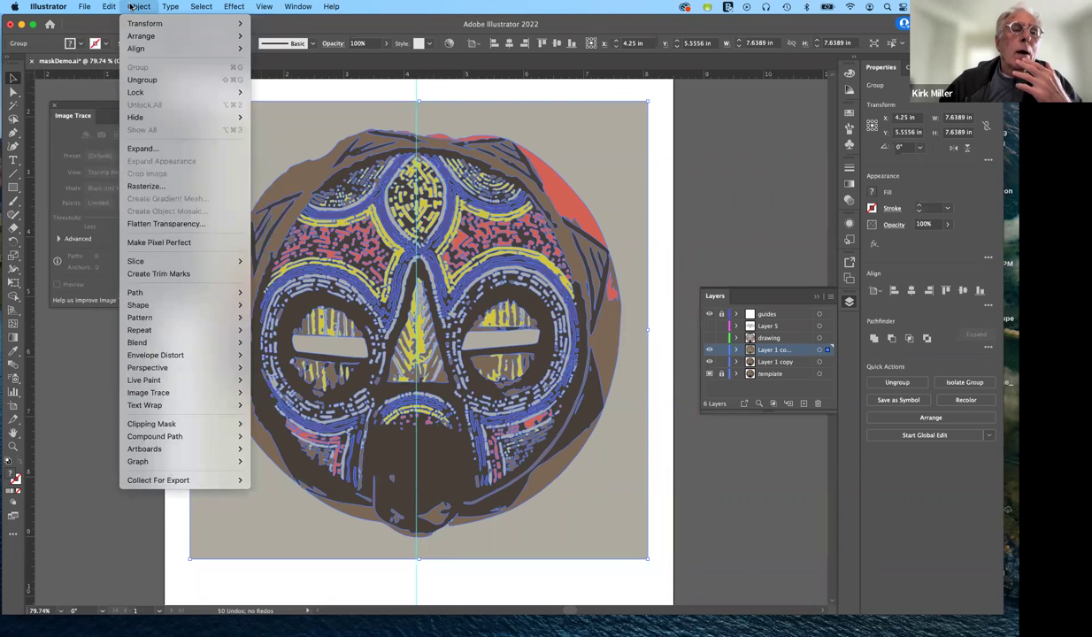
{"action": "left_click", "coordinate": [141, 80]}
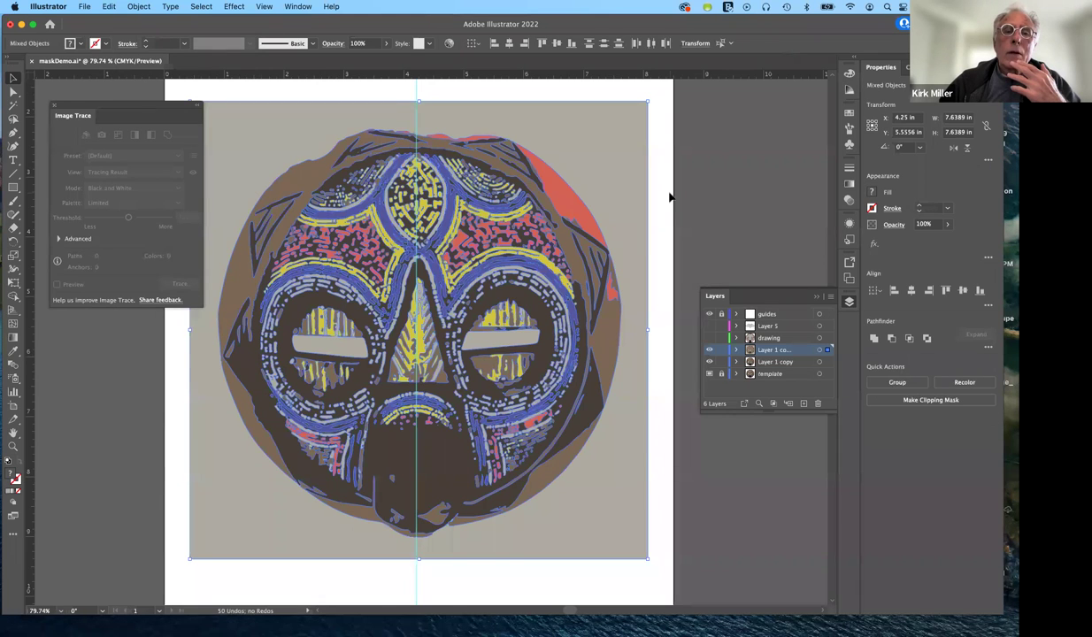
{"action": "key", "text": "super+8"}
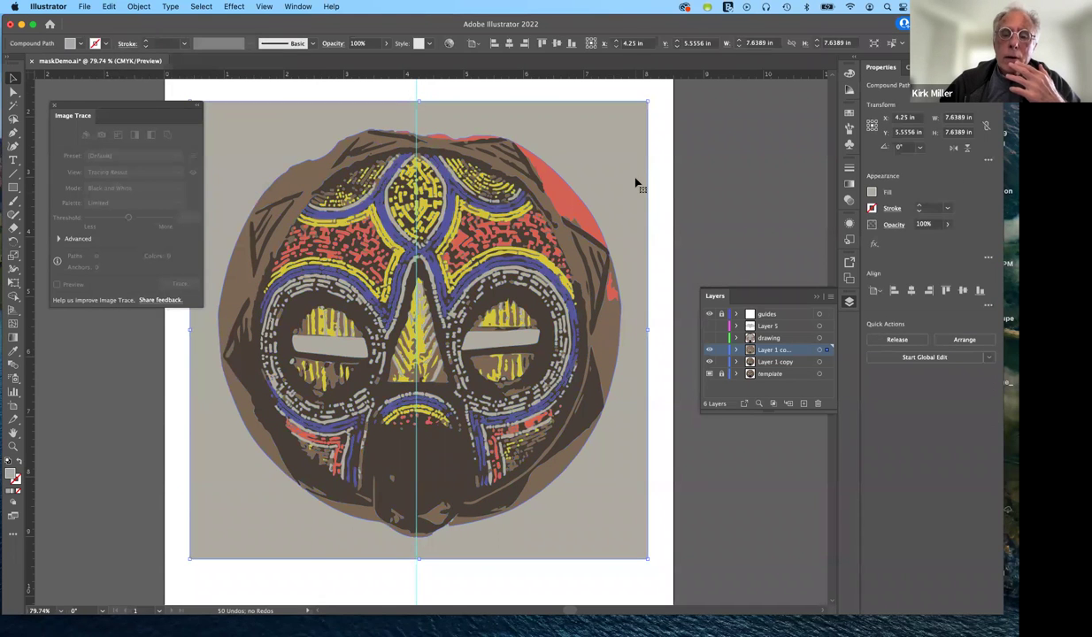
{"action": "left_click", "coordinate": [635, 183]}
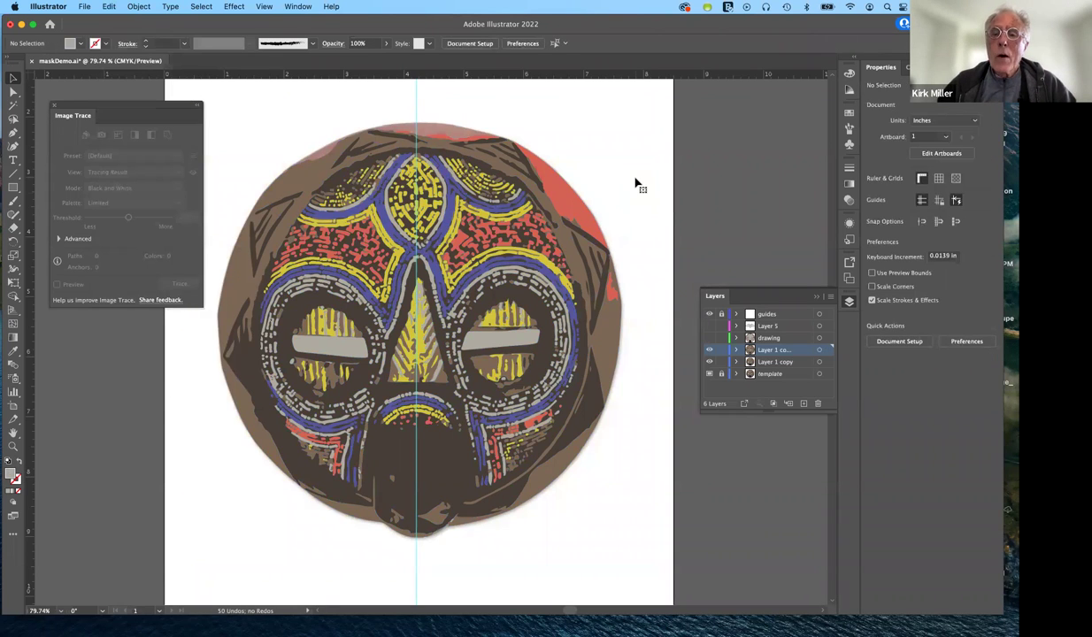
Expand Layer 1 copy, test-move one compound path, and undo the move.
{"action": "left_click", "coordinate": [735, 351]}
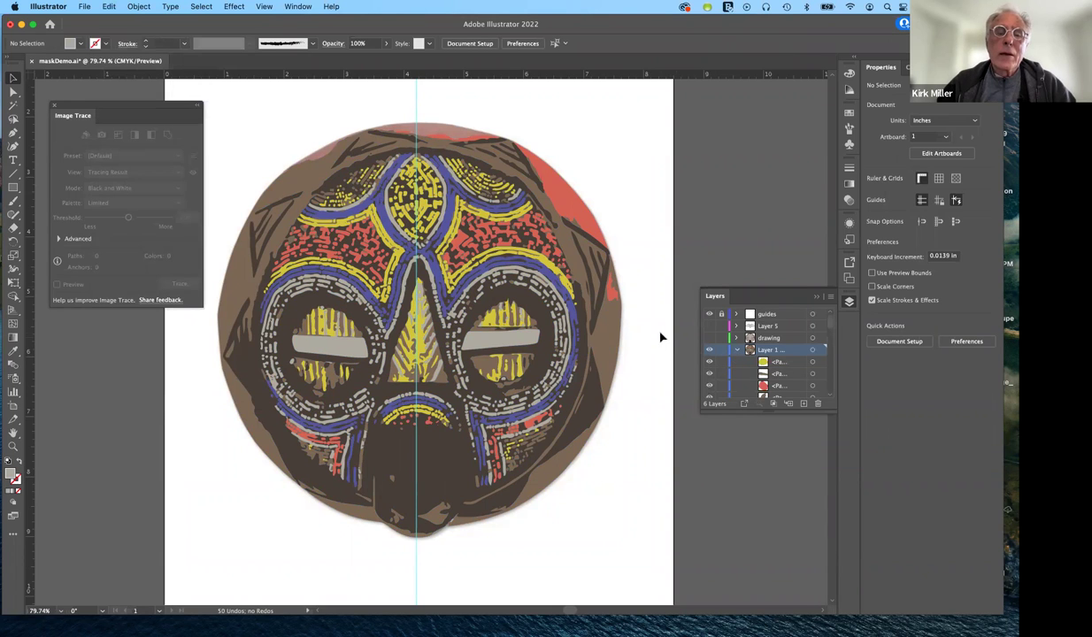
{"action": "left_click", "coordinate": [610, 335]}
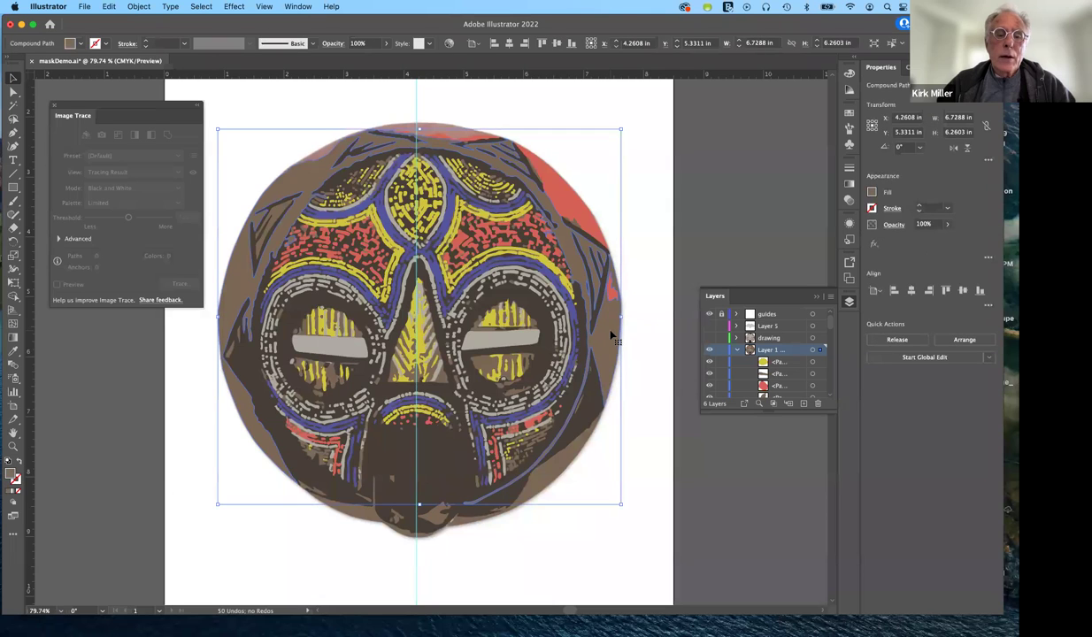
{"action": "left_click_drag", "start_coordinate": [616, 359], "coordinate": [638, 400]}
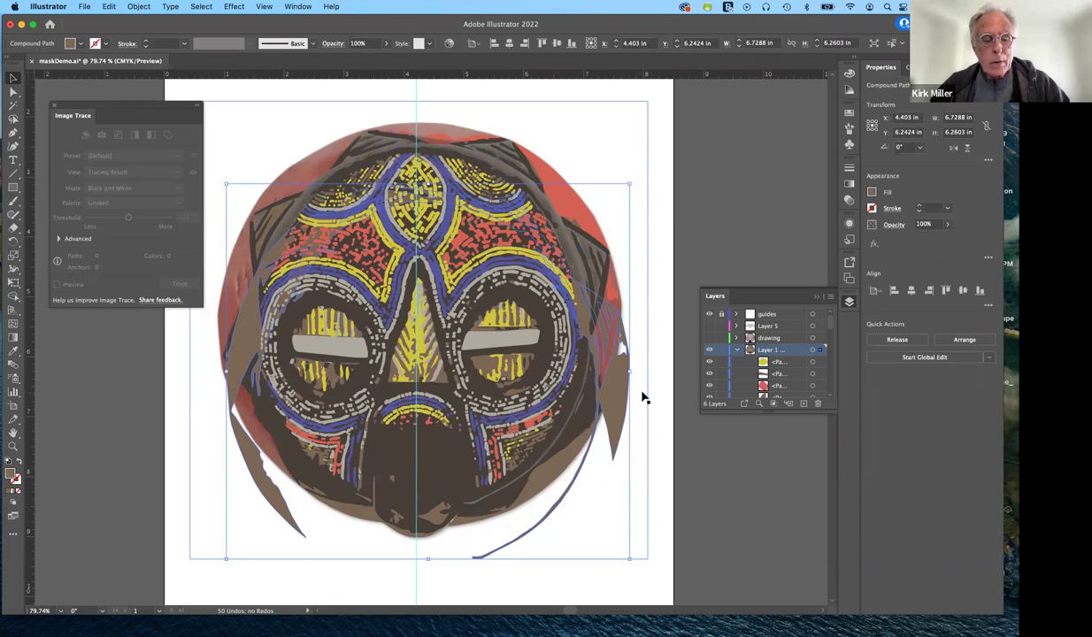
{"action": "key", "text": "super+z"}
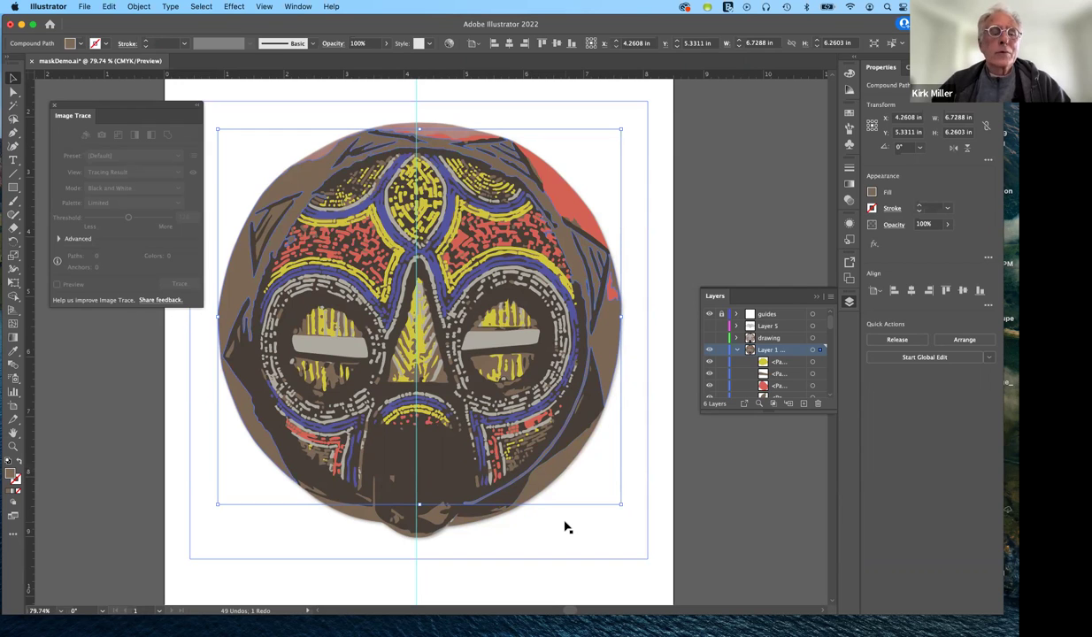
{"action": "left_click_drag", "start_coordinate": [152, 110], "coordinate": [147, 94]}
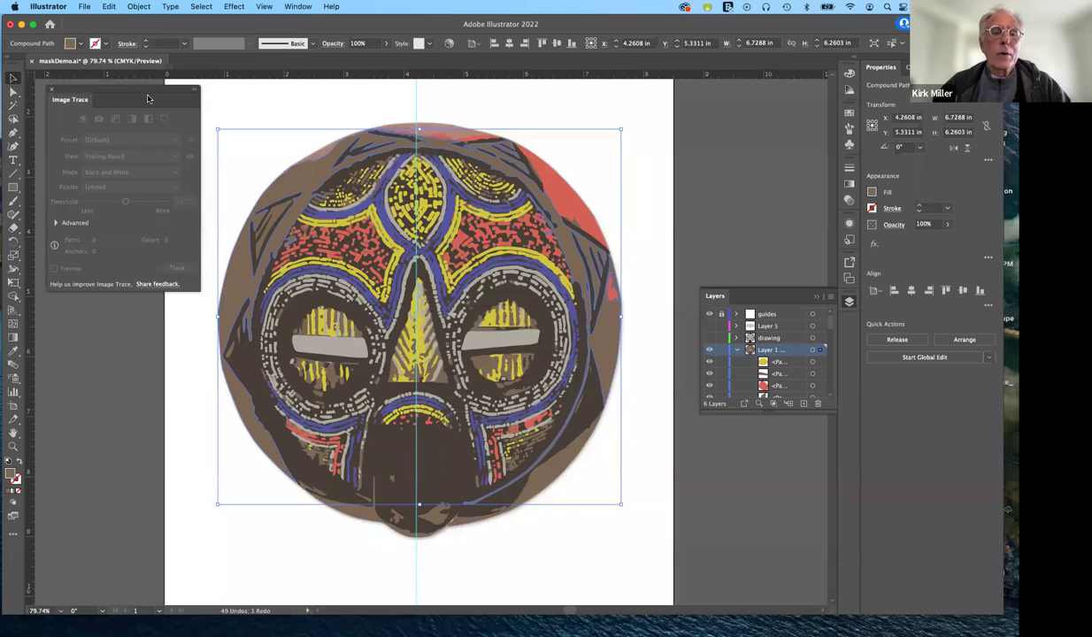
Deselect, lock the traced mask's layer, and add a new layer above it.
{"action": "left_click", "coordinate": [664, 335]}
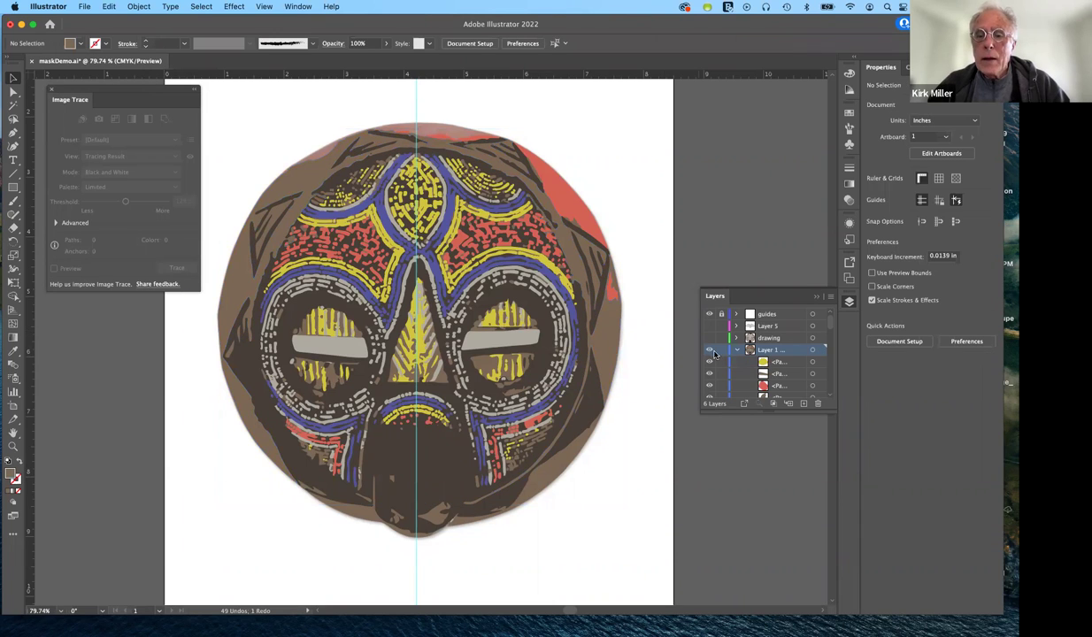
{"action": "left_click", "coordinate": [721, 351]}
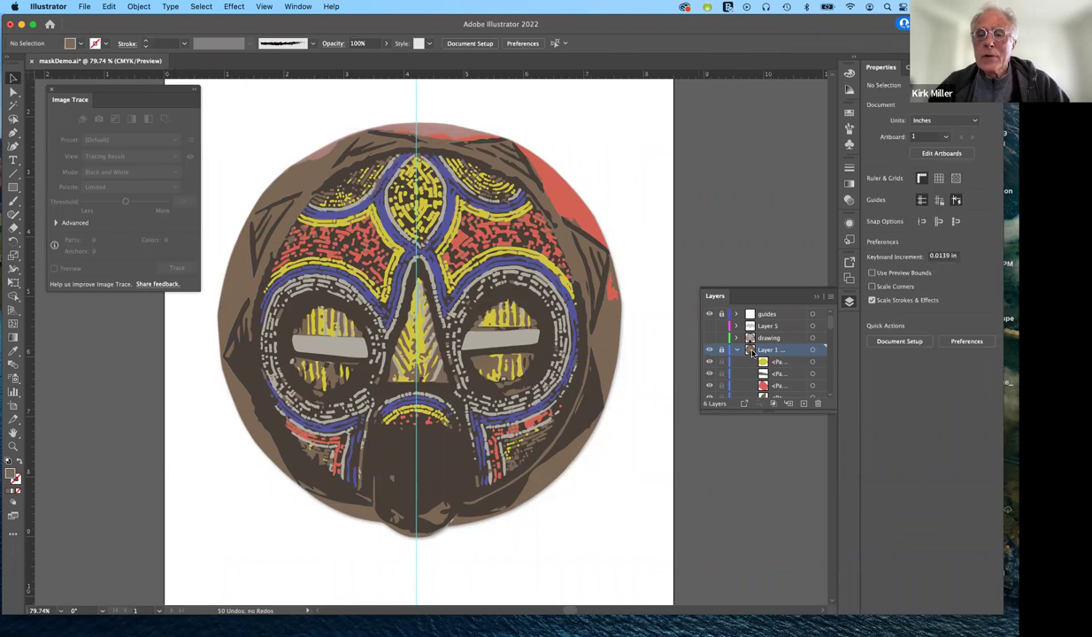
{"action": "left_click", "coordinate": [803, 404]}
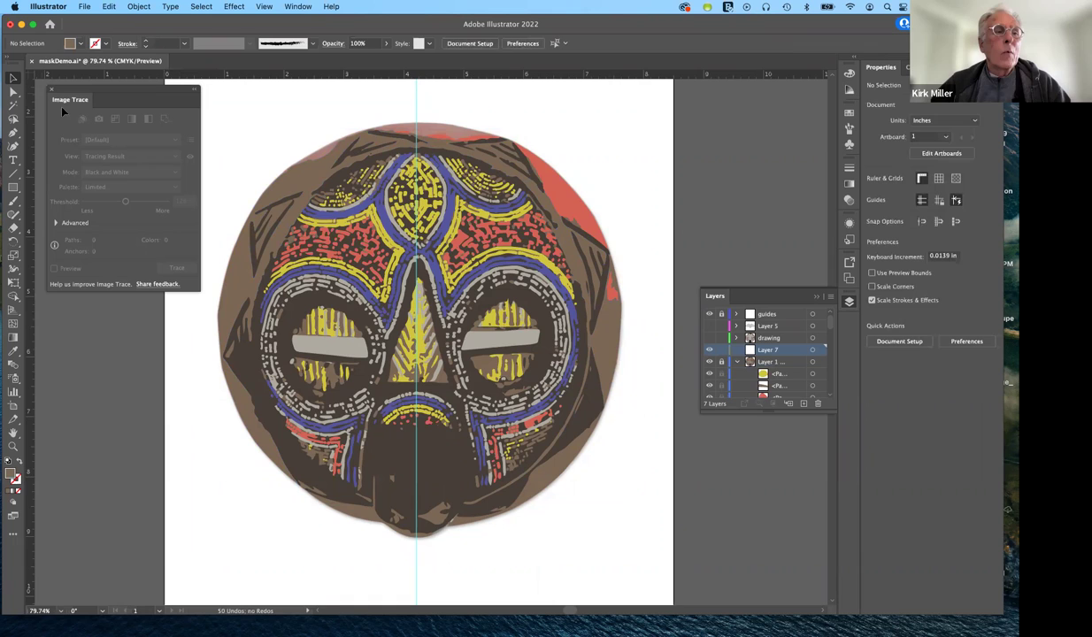
Draw a large circle centred on the mask with the Ellipse tool.
{"action": "left_click", "coordinate": [15, 187]}
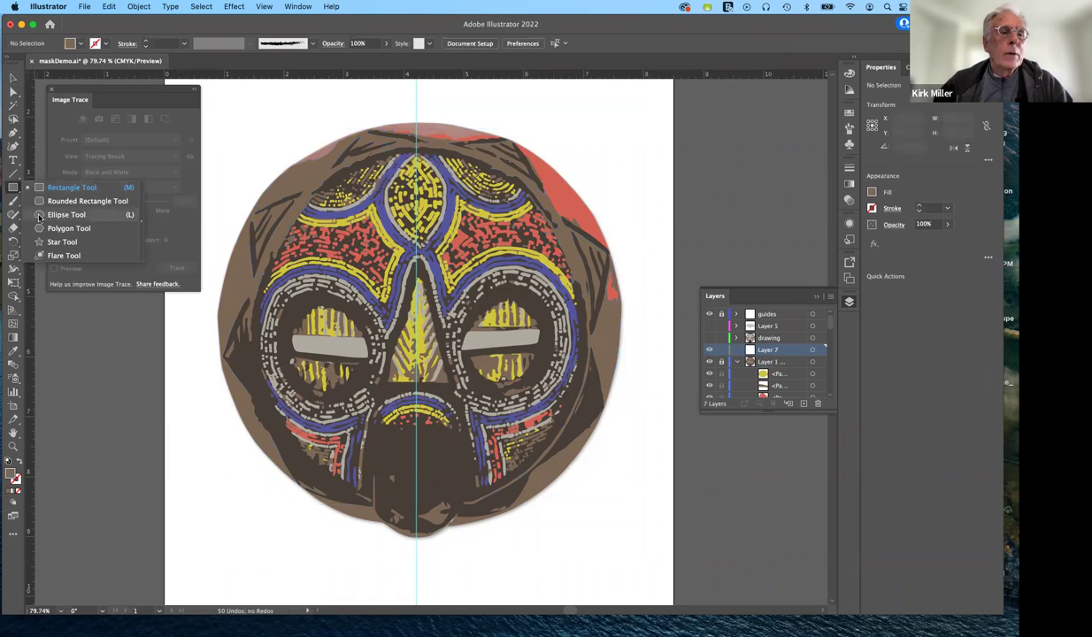
{"action": "left_click", "coordinate": [66, 214]}
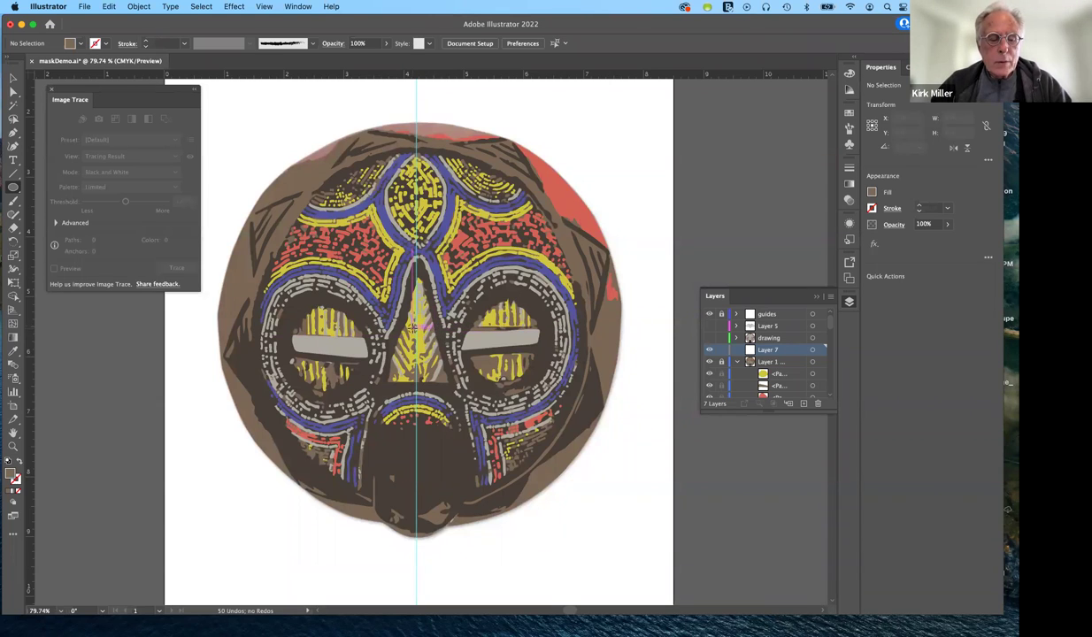
{"action": "mouse_move", "coordinate": [412, 328]}
{"action": "left_mouse_down"}
{"action": "mouse_move", "coordinate": [496, 352]}
{"action": "mouse_move", "coordinate": [588, 445]}
{"action": "mouse_move", "coordinate": [626, 451]}
{"action": "left_mouse_up"}
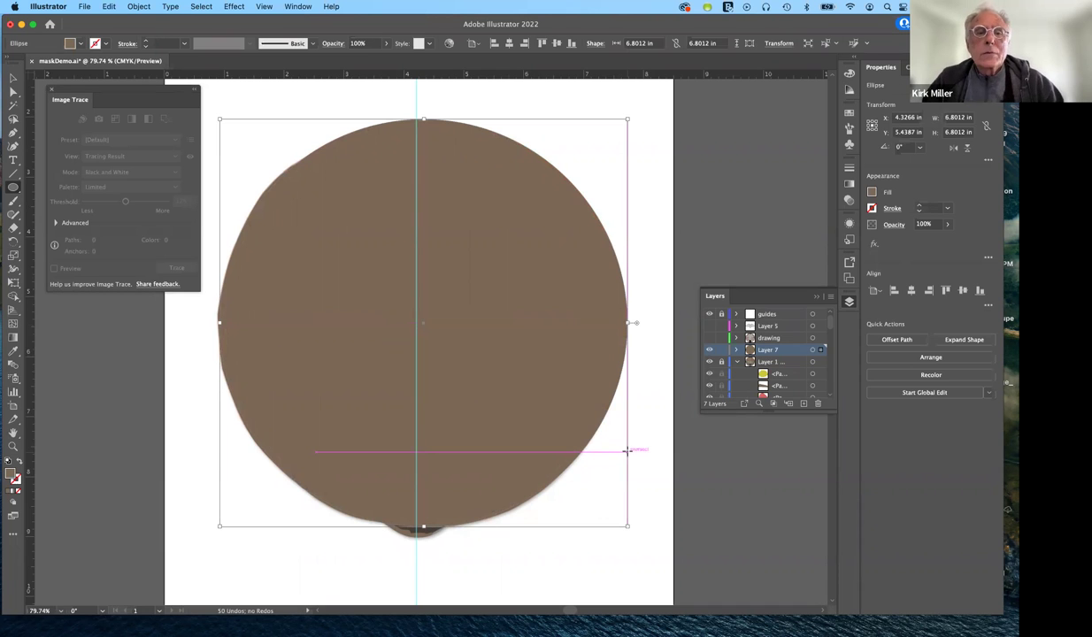
Move Layer 7 below the Layer 1 copy layer in the Layers panel.
{"action": "left_click", "coordinate": [735, 362]}
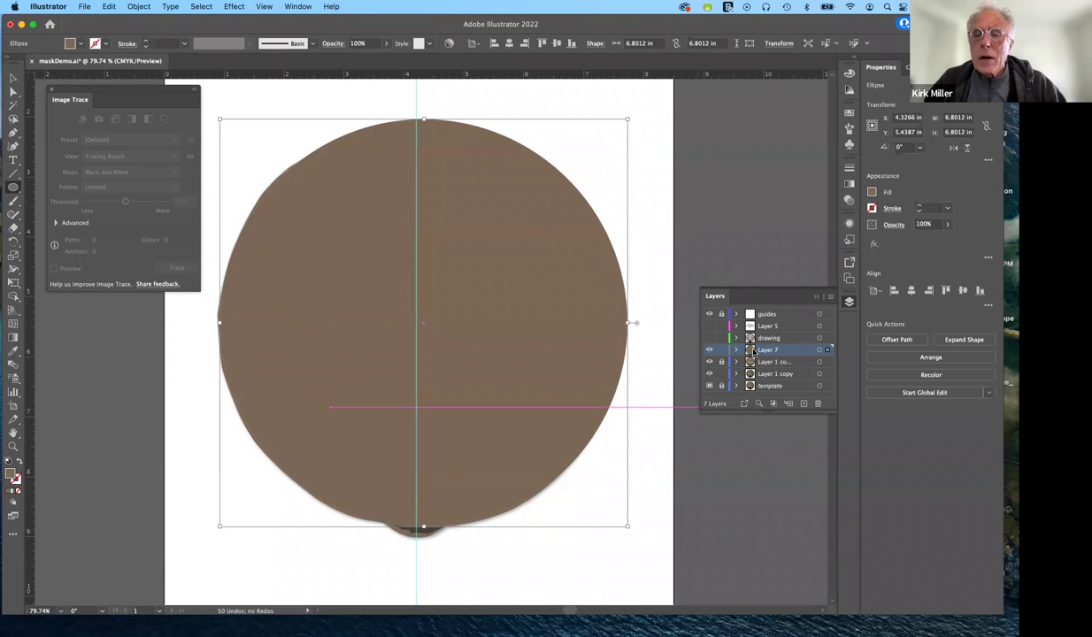
{"action": "left_click_drag", "start_coordinate": [753, 351], "coordinate": [753, 366]}
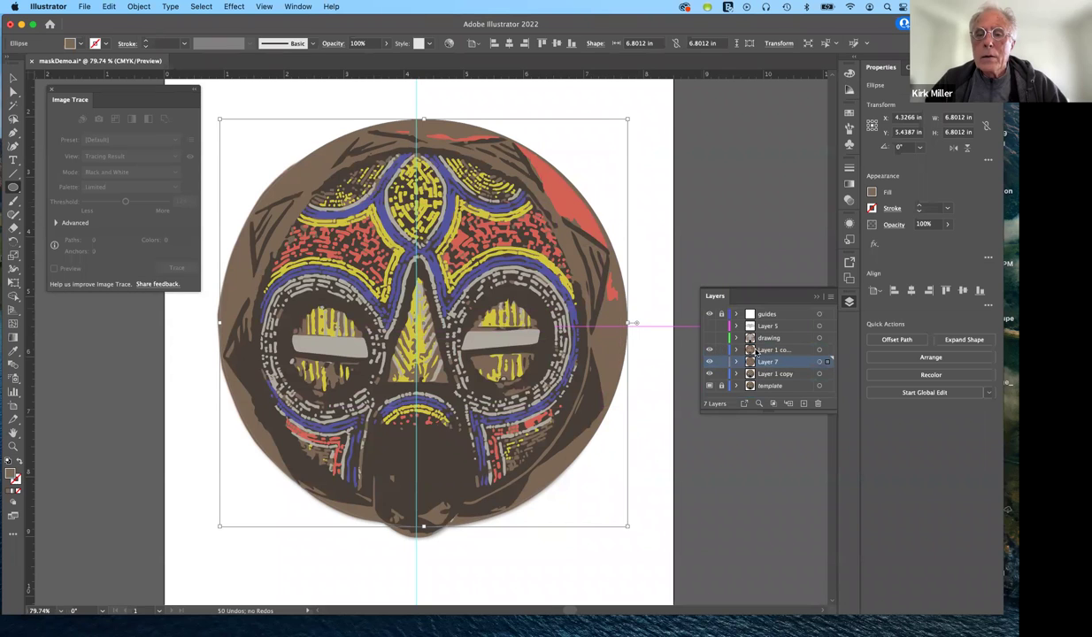
{"action": "left_click", "coordinate": [755, 350]}
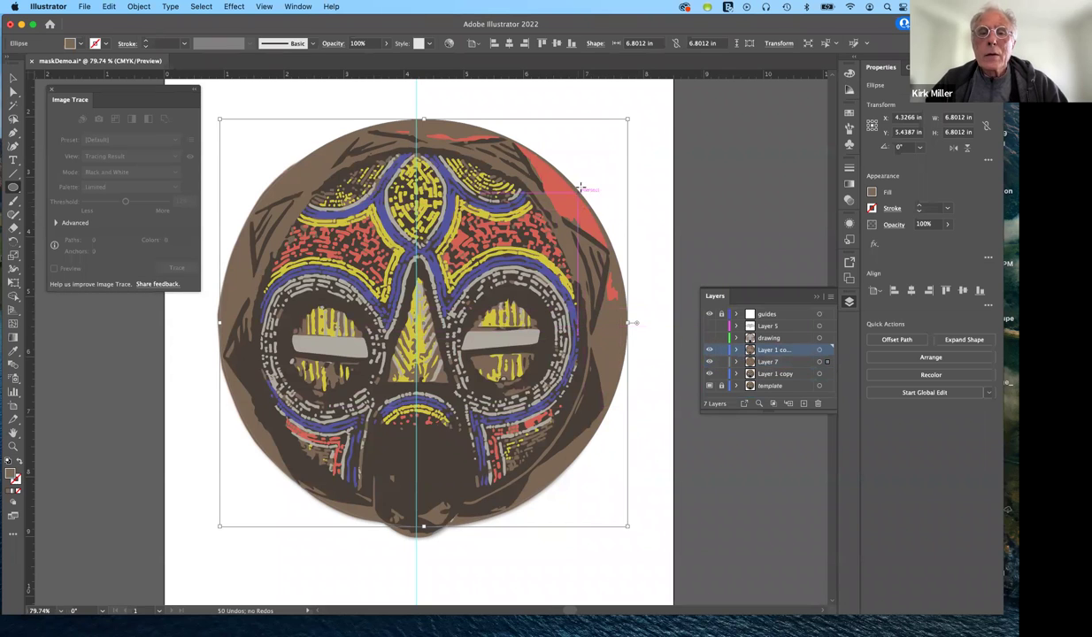
{"action": "left_click", "coordinate": [14, 78]}
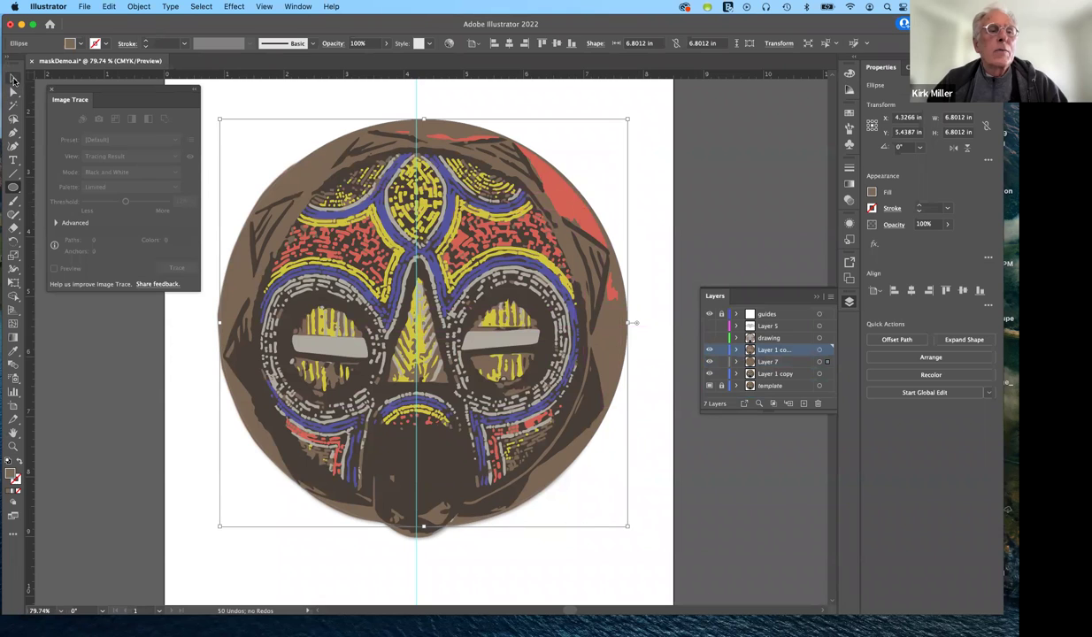
Delete the stray red shape at the upper right and the pink stroke on the mask's top rim.
{"action": "left_click", "coordinate": [560, 200]}
{"action": "left_click", "coordinate": [560, 200]}
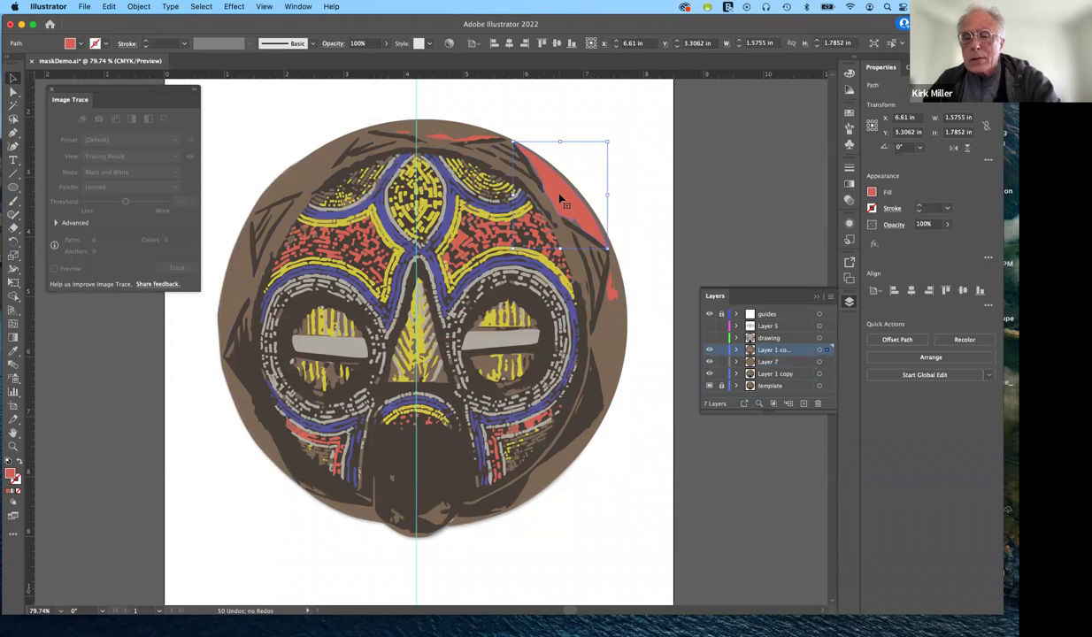
{"action": "key", "text": "Delete"}
{"action": "mouse_move", "coordinate": [449, 139]}
{"action": "left_mouse_down"}
{"action": "mouse_move", "coordinate": [495, 136]}
{"action": "mouse_move", "coordinate": [446, 140]}
{"action": "left_mouse_up"}
{"action": "key", "text": "Delete"}
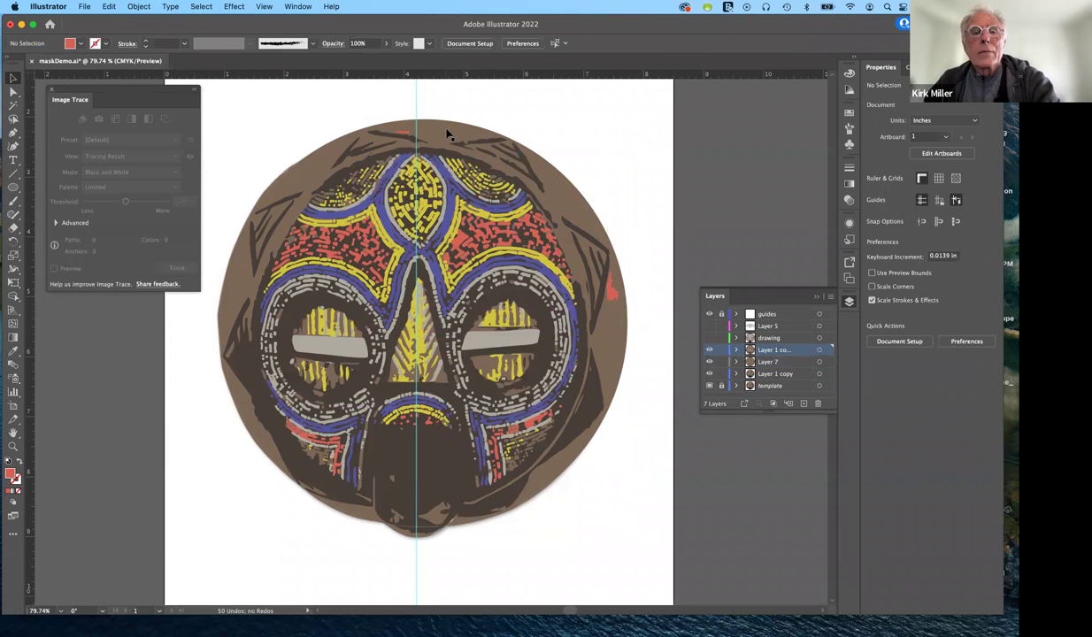
{"action": "key", "text": "cmd+z"}
{"action": "key", "text": "Delete"}
{"action": "key", "text": "cmd+z"}
{"action": "key", "text": "Delete"}
Move the dark compound path, then undo repeatedly until the top strokes and red shape return.
{"action": "left_click", "coordinate": [592, 407]}
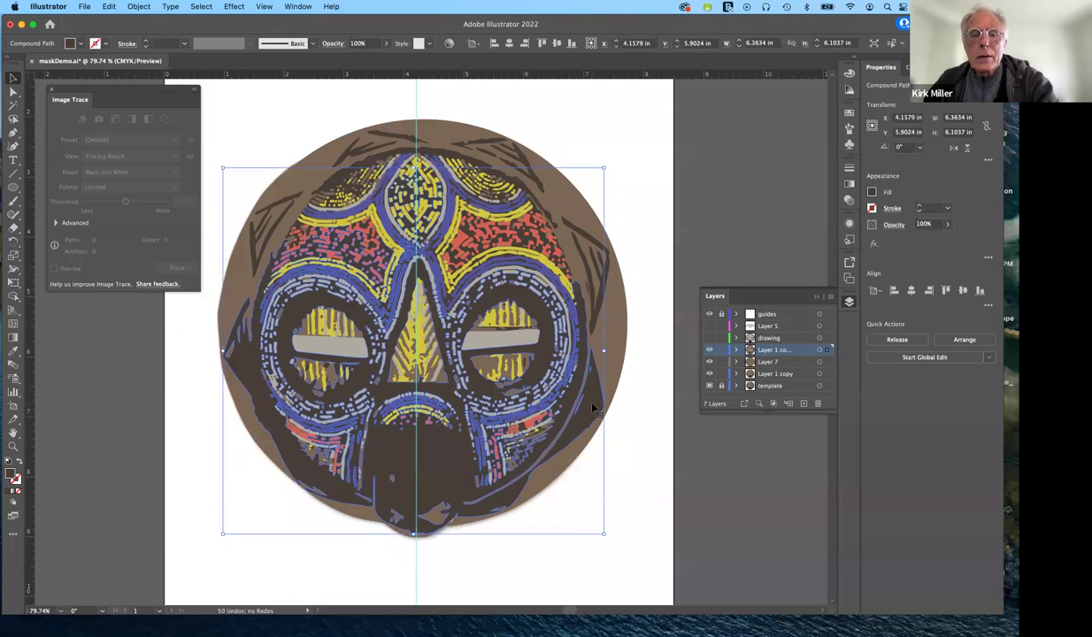
{"action": "left_click_drag", "start_coordinate": [593, 407], "coordinate": [616, 224]}
{"action": "key", "text": "super+z"}
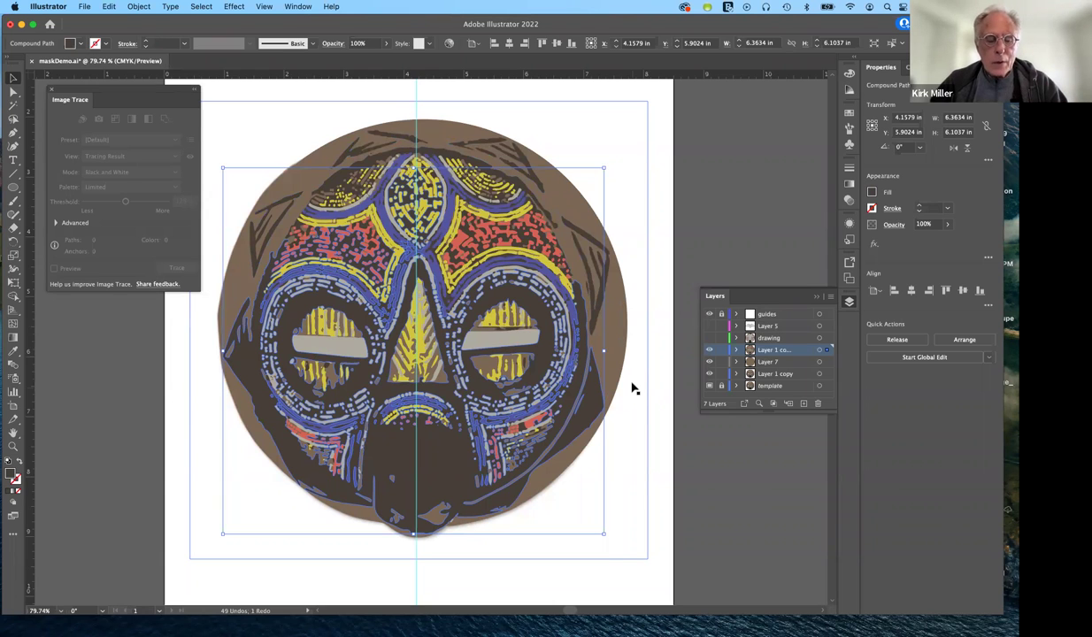
{"action": "key", "text": "super+z"}
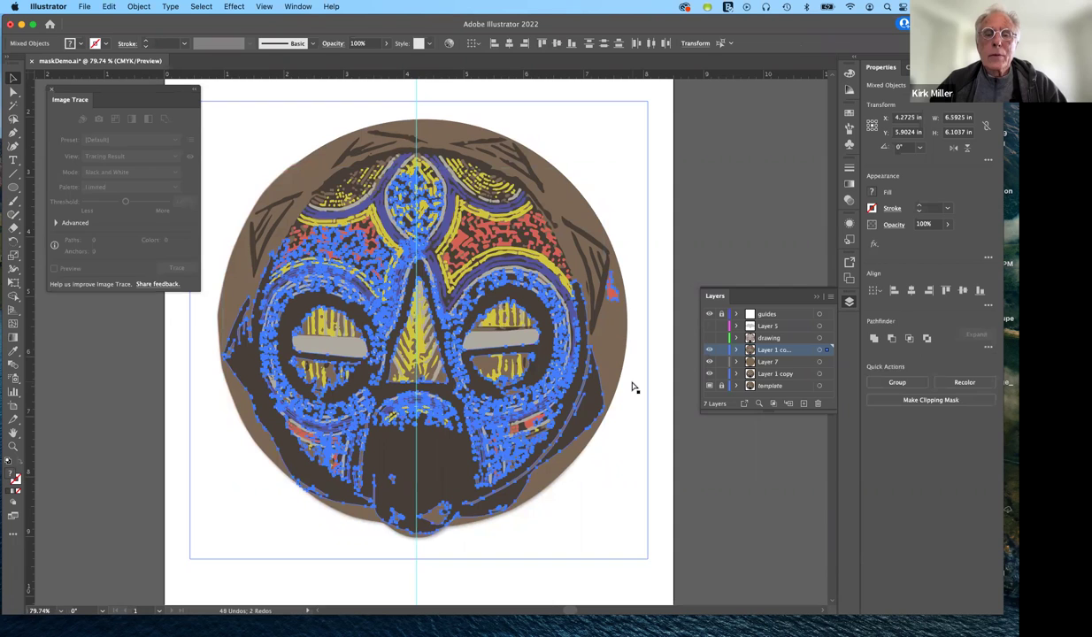
{"action": "key", "text": "super+z"}
{"action": "key", "text": "super+z"}
{"action": "key", "text": "super+z"}
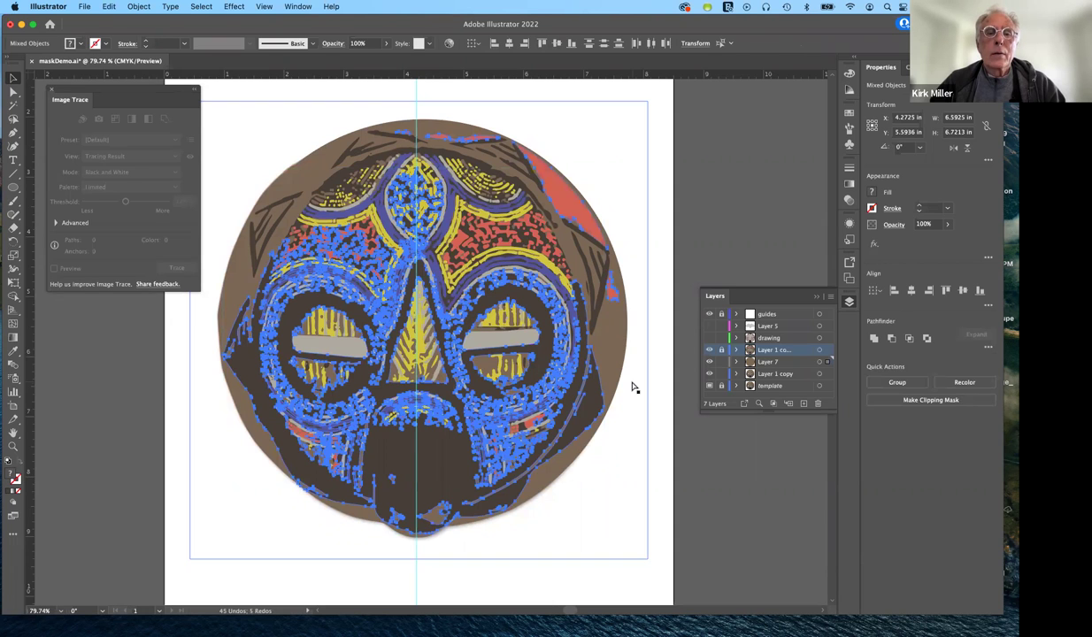
{"action": "key", "text": "super+z"}
{"action": "key", "text": "super+z"}
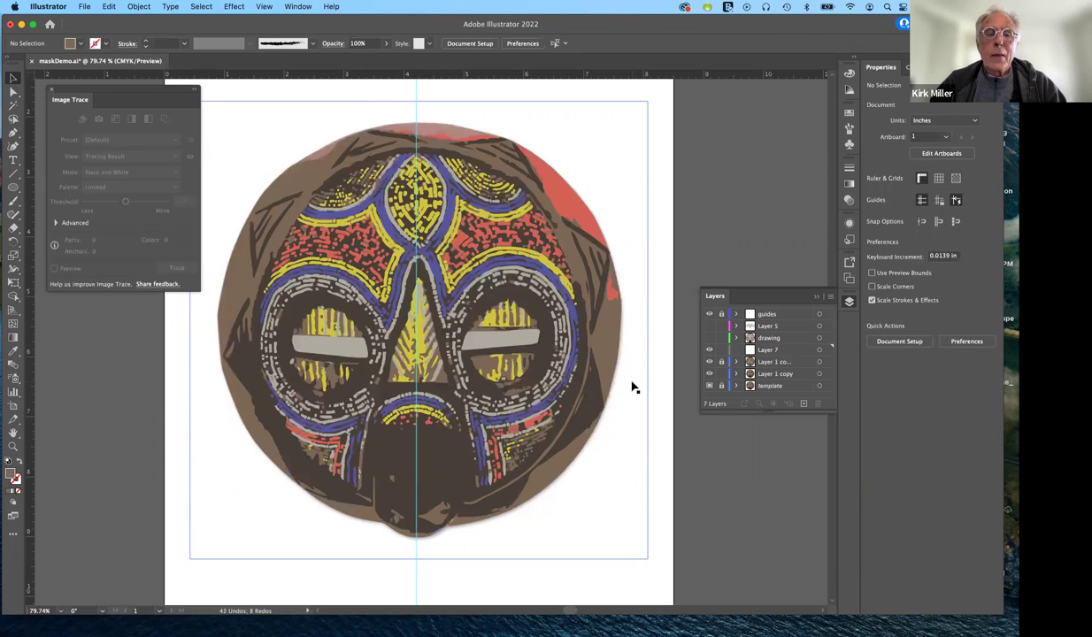
Show Layer 7 again and expand Layer 1 copy to reveal the placed mask image.
{"action": "left_click", "coordinate": [709, 349]}
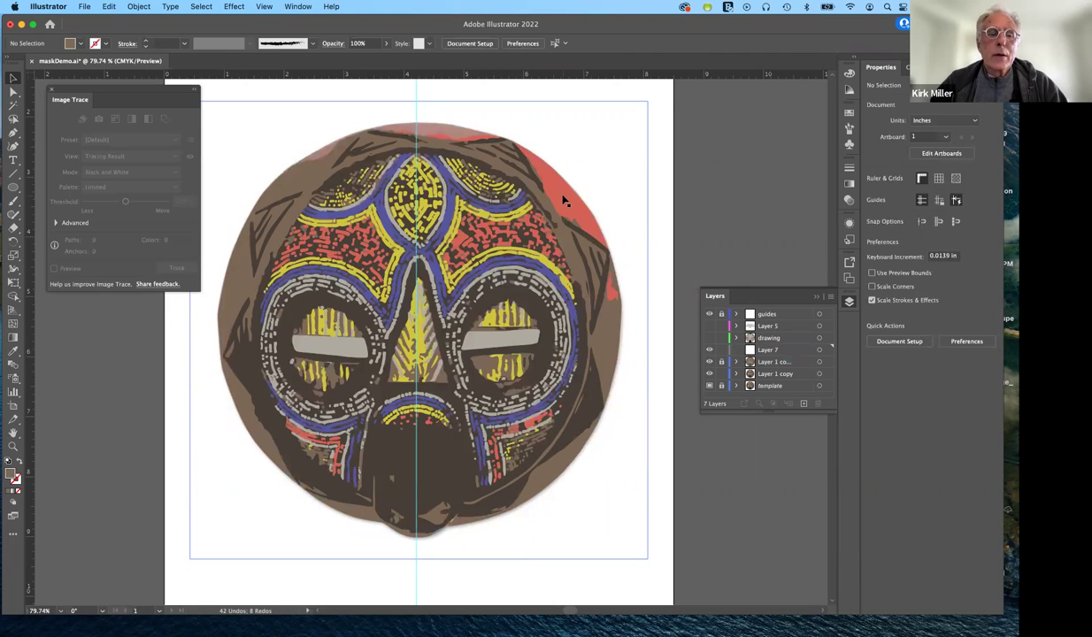
{"action": "left_click", "coordinate": [588, 419]}
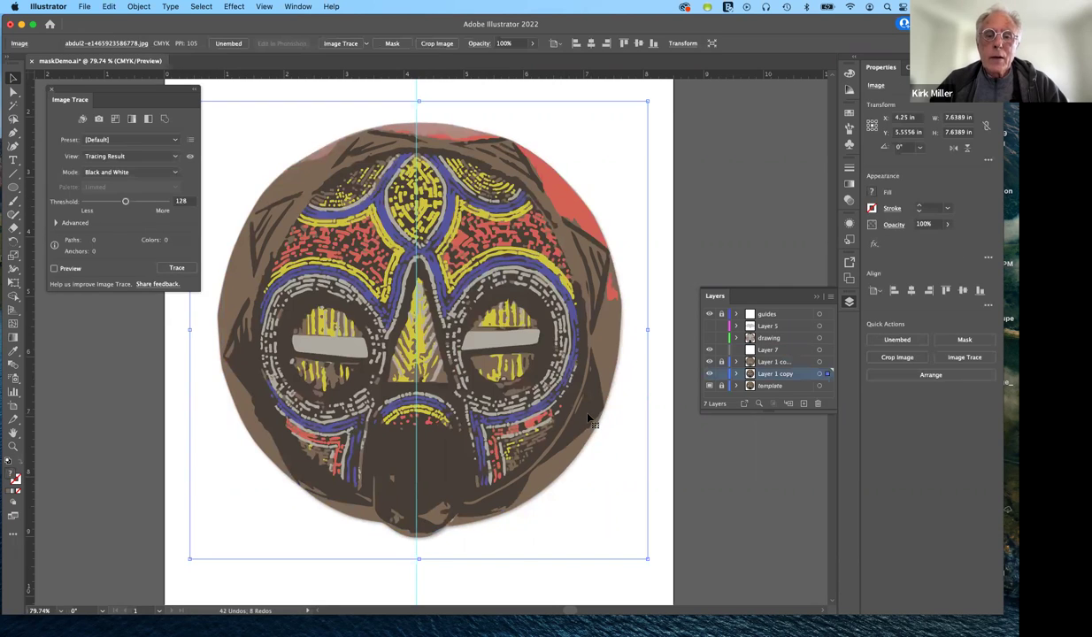
{"action": "left_click", "coordinate": [735, 374]}
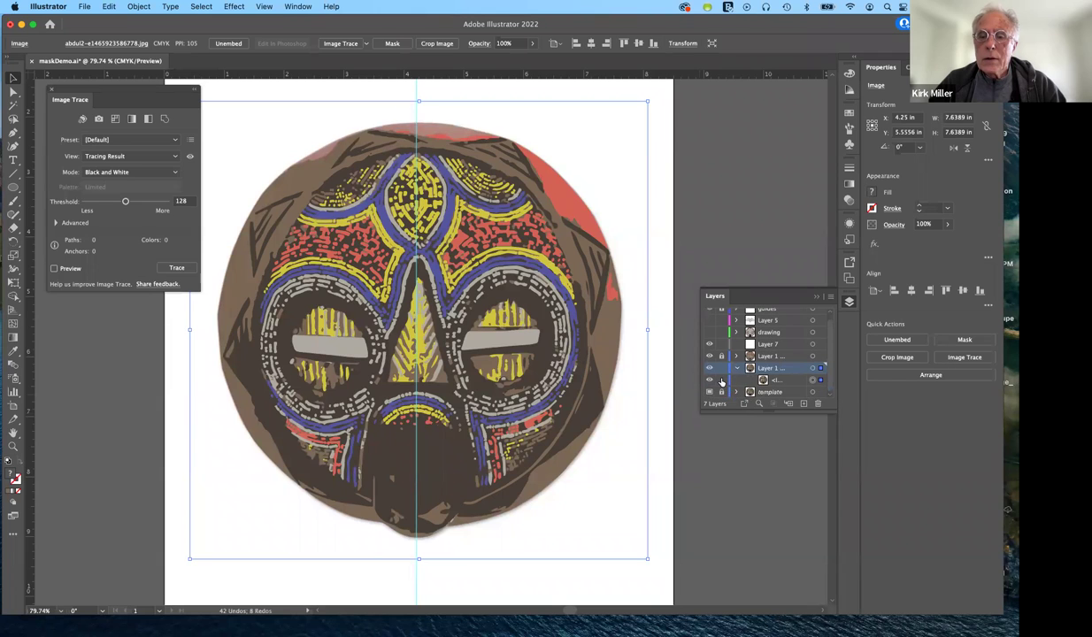
{"action": "left_click", "coordinate": [720, 379]}
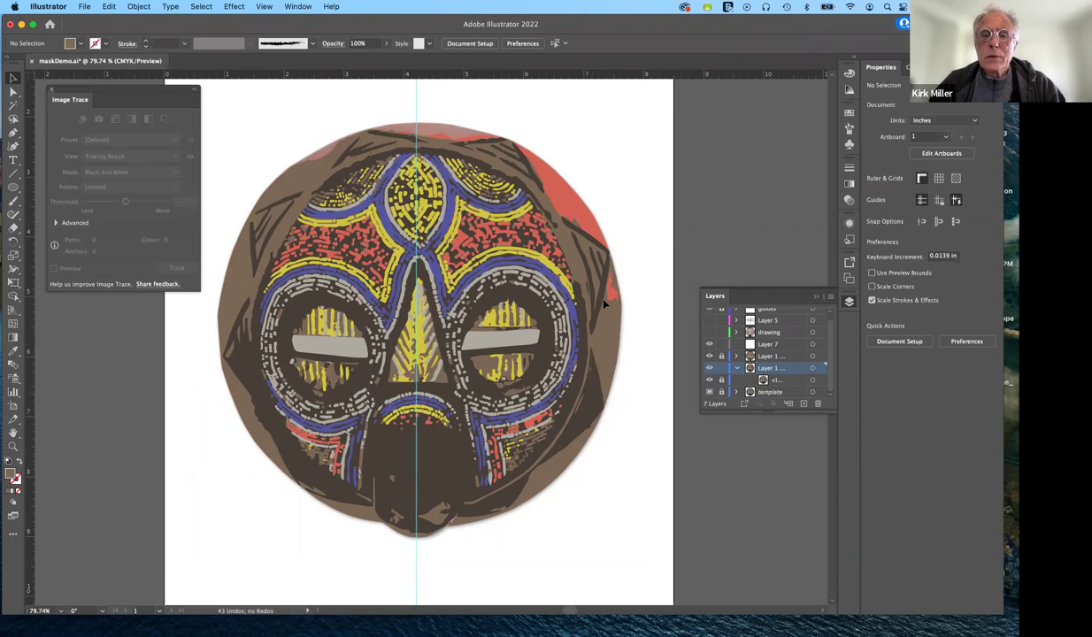
{"action": "left_click", "coordinate": [720, 381]}
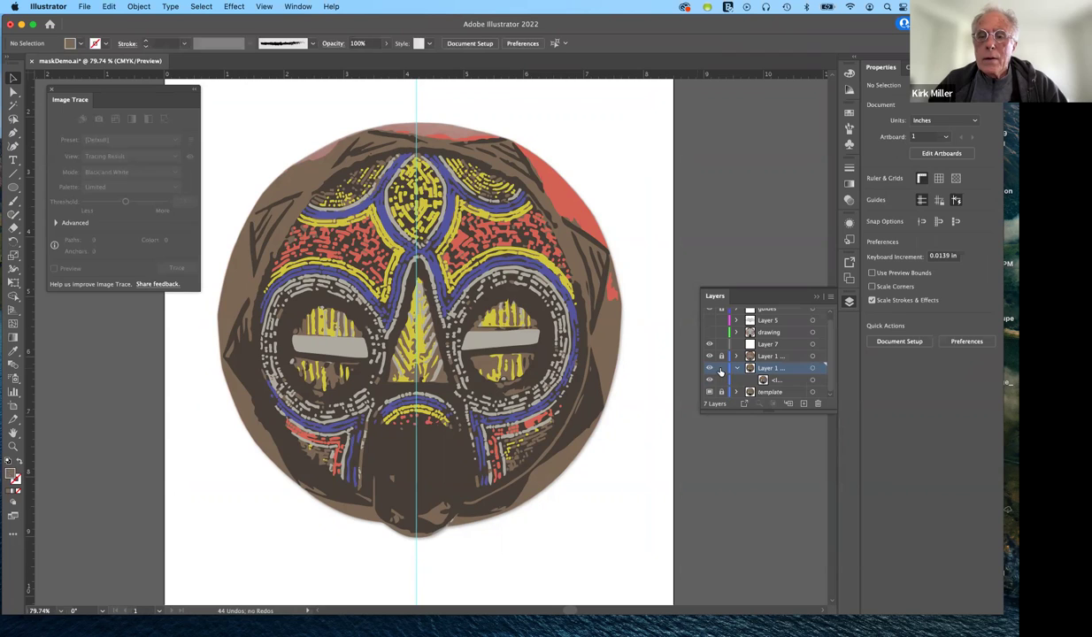
Lock the mask's top layer, expand it, and lock its first three paths.
{"action": "left_click", "coordinate": [710, 370]}
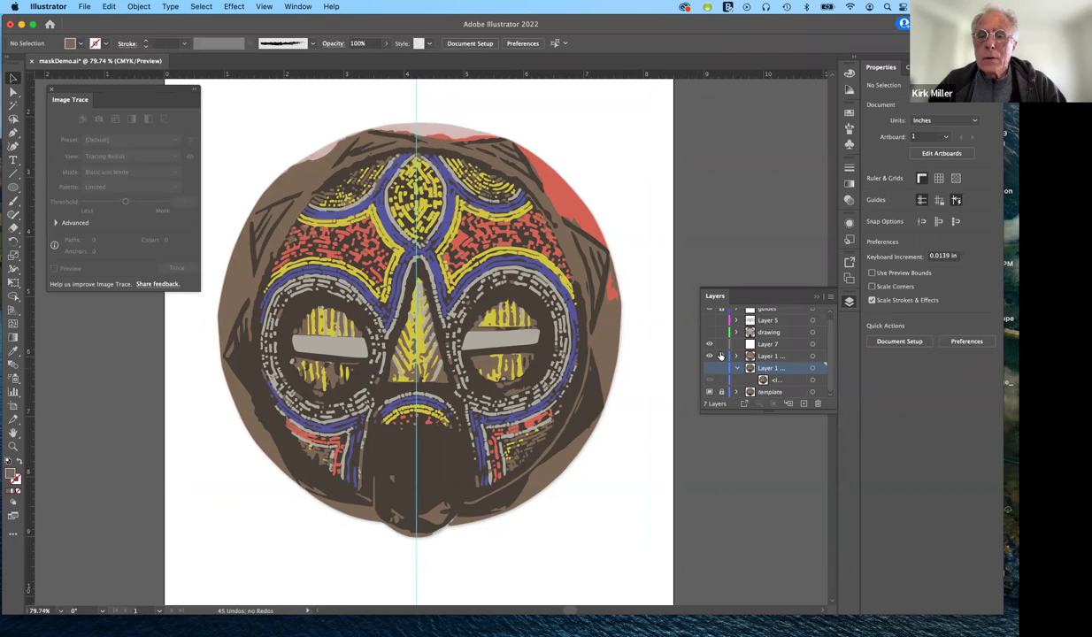
{"action": "left_click", "coordinate": [721, 355]}
{"action": "left_click", "coordinate": [734, 357]}
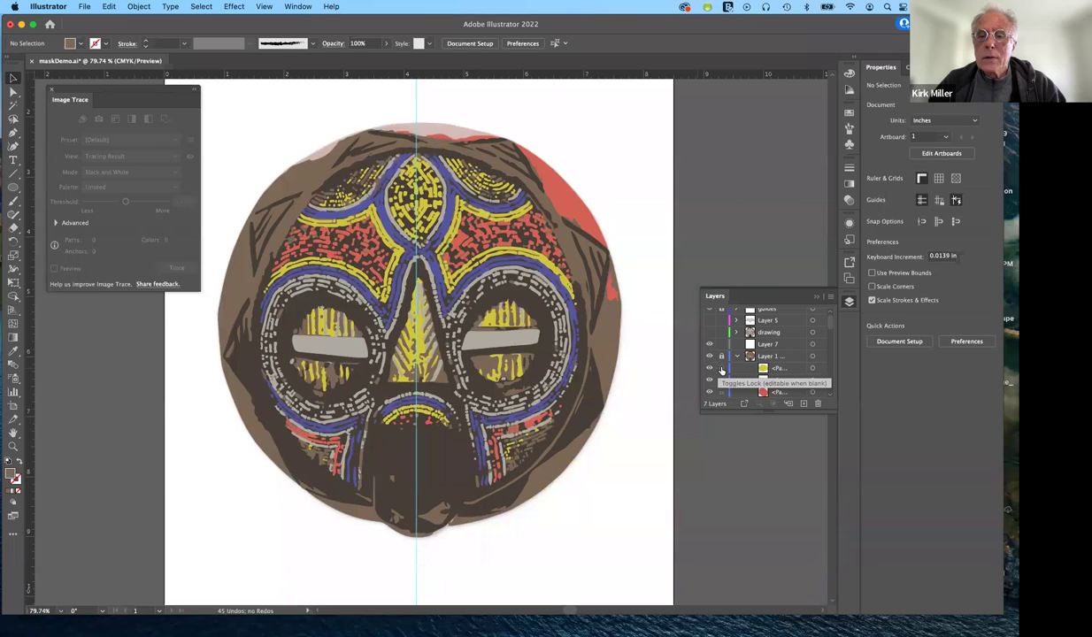
{"action": "left_click", "coordinate": [721, 367]}
{"action": "left_click", "coordinate": [722, 379]}
{"action": "left_click", "coordinate": [722, 391]}
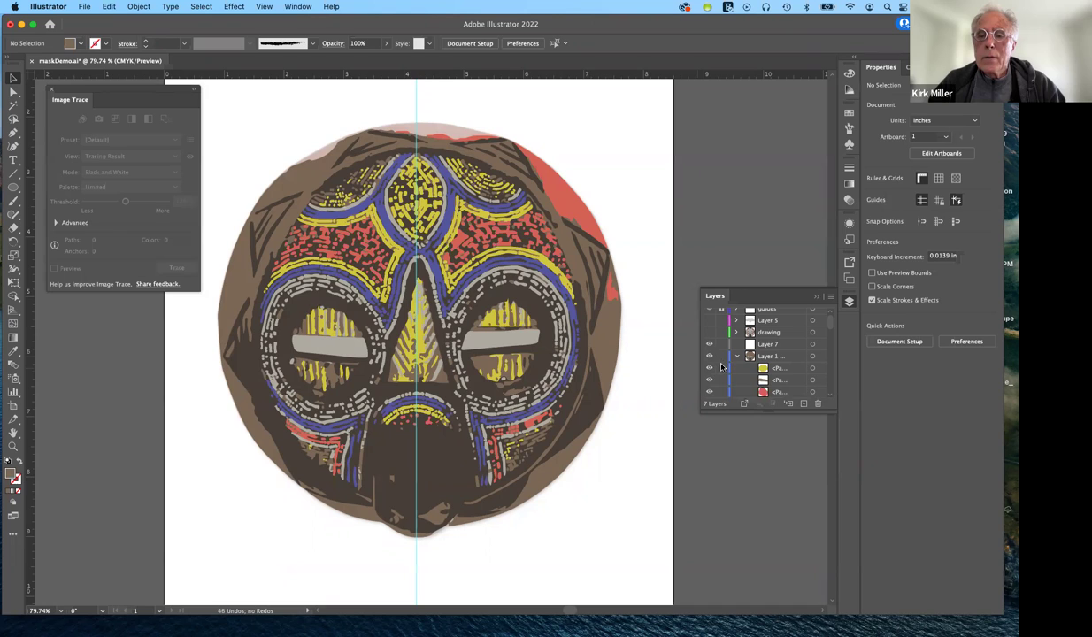
{"action": "scroll", "coordinate": [778, 389], "scroll_direction": "down", "scroll_amount": 5}
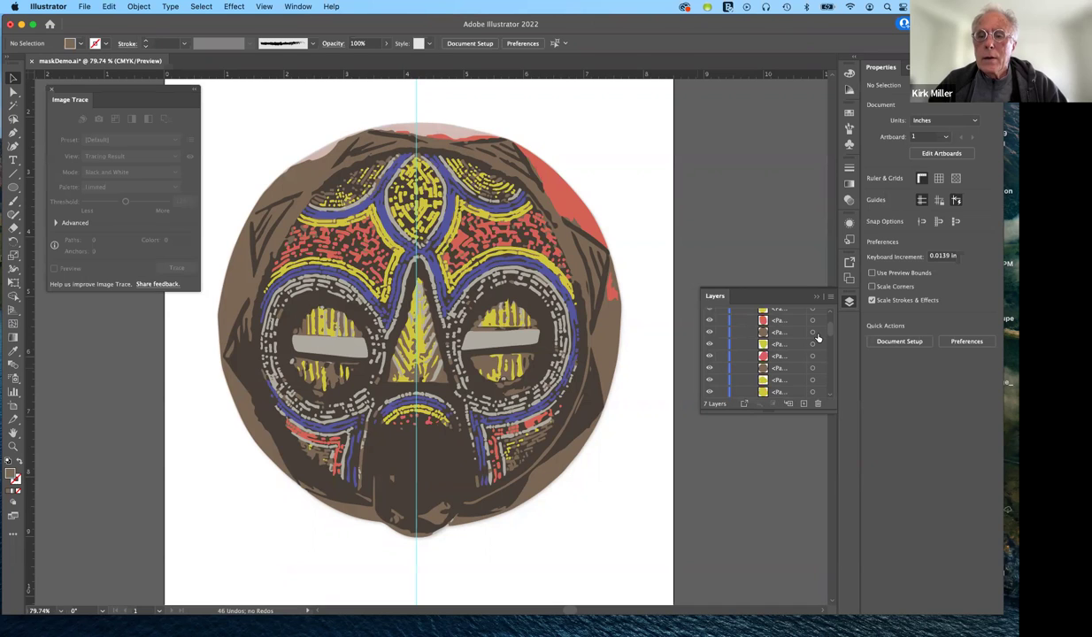
{"action": "mouse_move", "coordinate": [836, 334]}
{"action": "left_mouse_down"}
{"action": "mouse_move", "coordinate": [831, 400]}
{"action": "mouse_move", "coordinate": [829, 296]}
{"action": "left_mouse_up"}
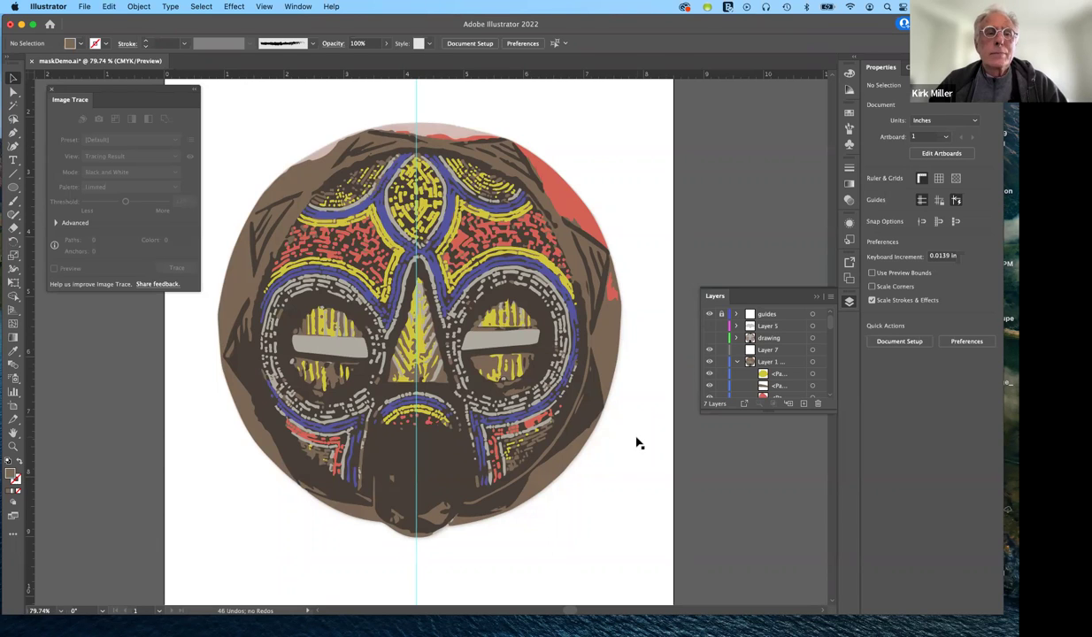
Marquee-select the entire mask artwork and launch Recolor Artwork from the control bar.
{"action": "mouse_move", "coordinate": [160, 92]}
{"action": "left_mouse_down"}
{"action": "mouse_move", "coordinate": [131, 137]}
{"action": "mouse_move", "coordinate": [141, 134]}
{"action": "left_mouse_up"}
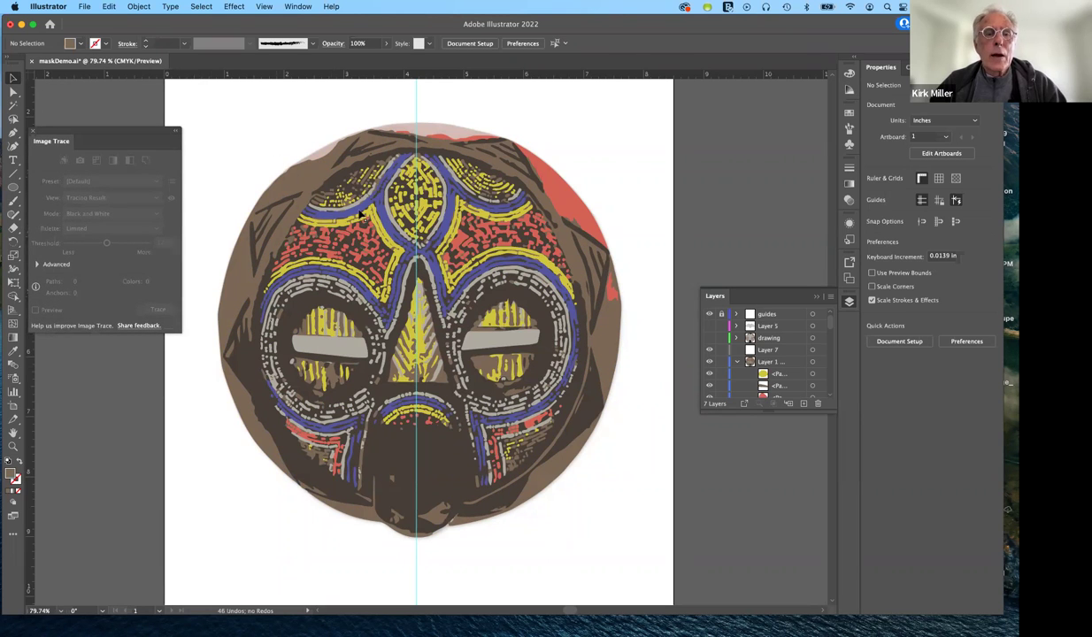
{"action": "left_click_drag", "start_coordinate": [195, 113], "coordinate": [647, 558]}
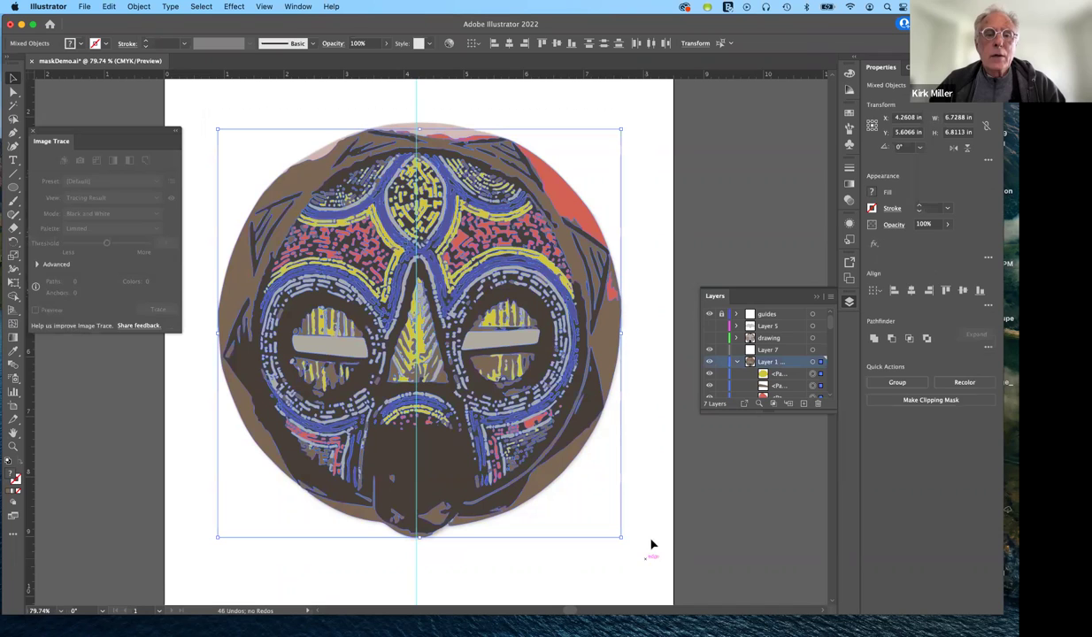
{"action": "left_click", "coordinate": [449, 44]}
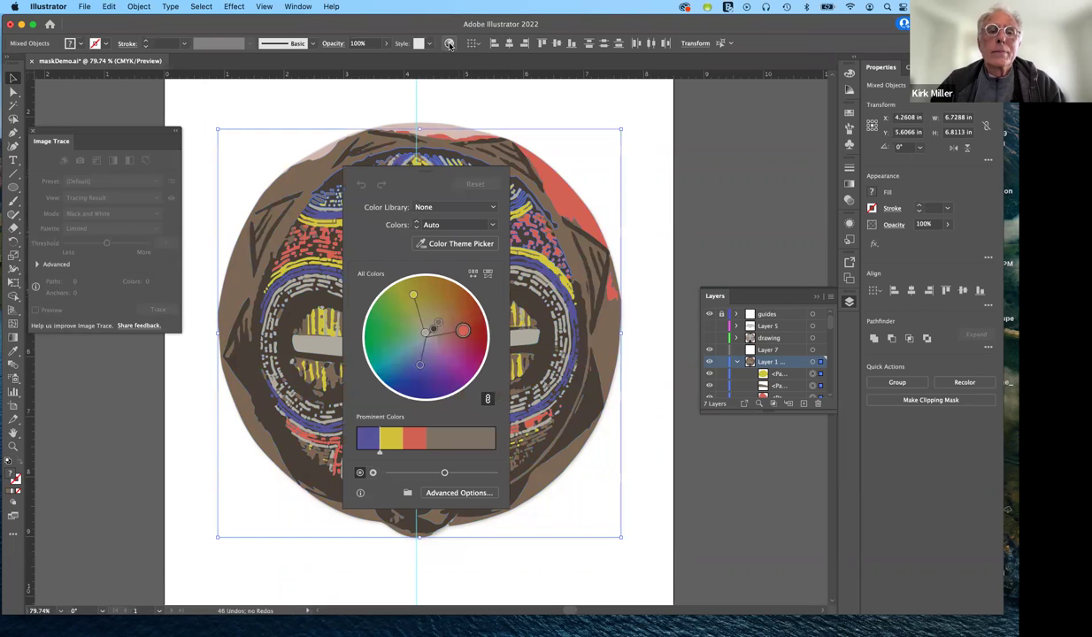
Rotate the colour-wheel harmony through several schemes, then Reset to the original red, yellow, blue and brown.
{"action": "left_click_drag", "start_coordinate": [454, 175], "coordinate": [754, 86]}
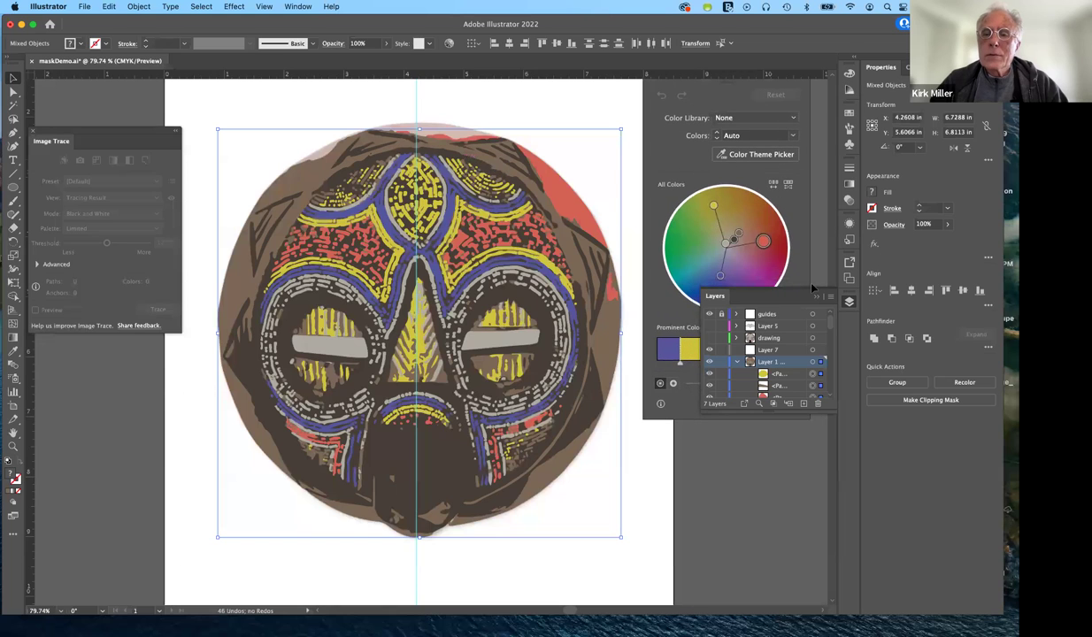
{"action": "left_click", "coordinate": [818, 297]}
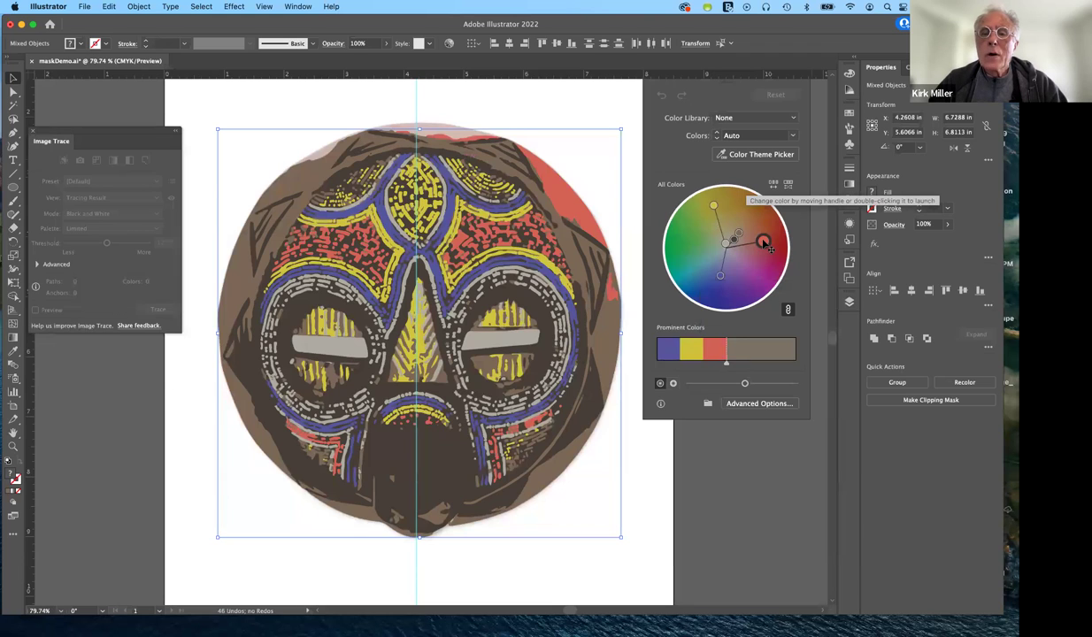
{"action": "left_click_drag", "start_coordinate": [766, 245], "coordinate": [729, 284]}
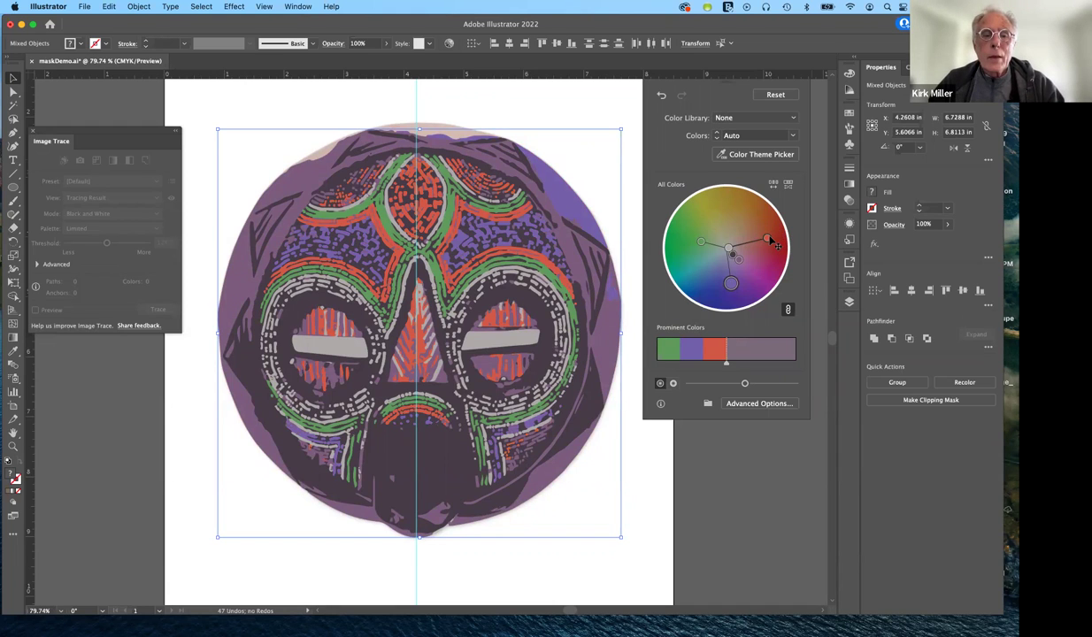
{"action": "left_click_drag", "start_coordinate": [769, 240], "coordinate": [691, 249]}
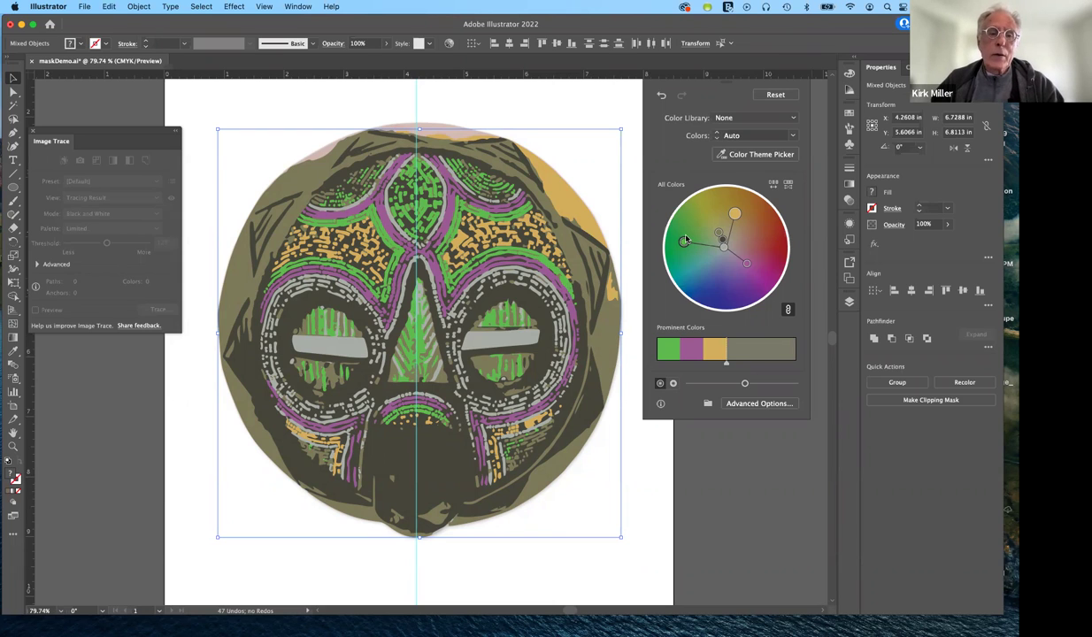
{"action": "left_click", "coordinate": [688, 245]}
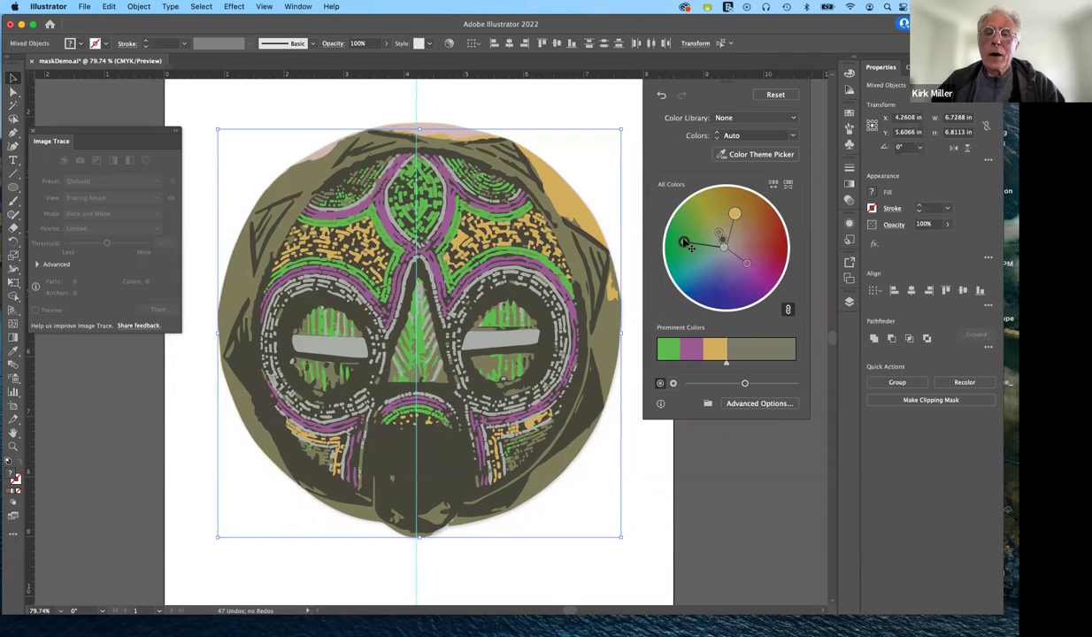
{"action": "left_click_drag", "start_coordinate": [687, 244], "coordinate": [772, 253]}
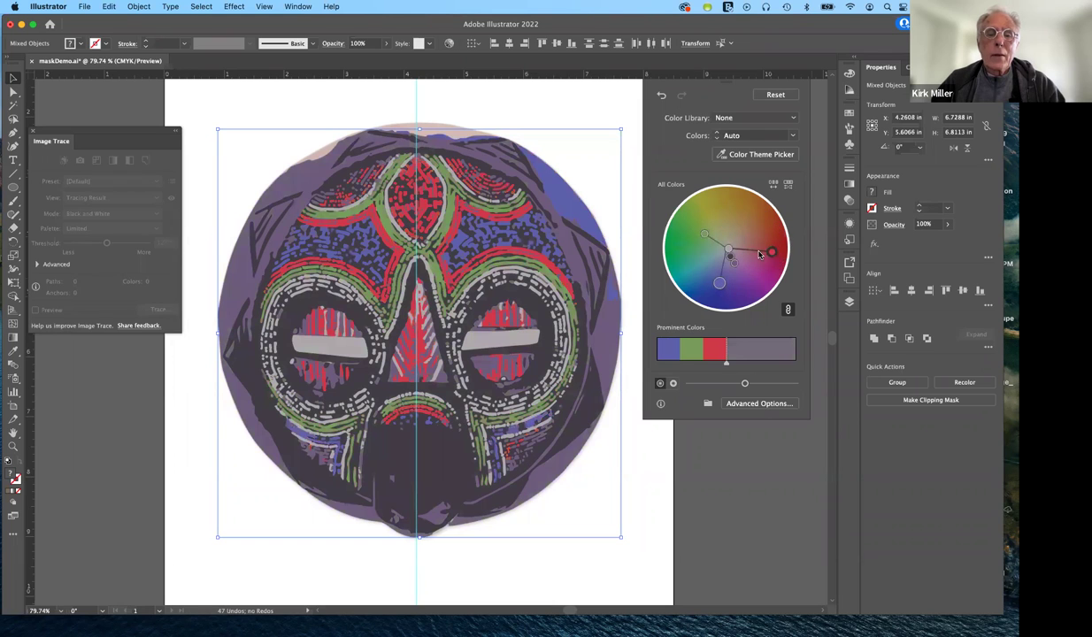
{"action": "left_click", "coordinate": [774, 96]}
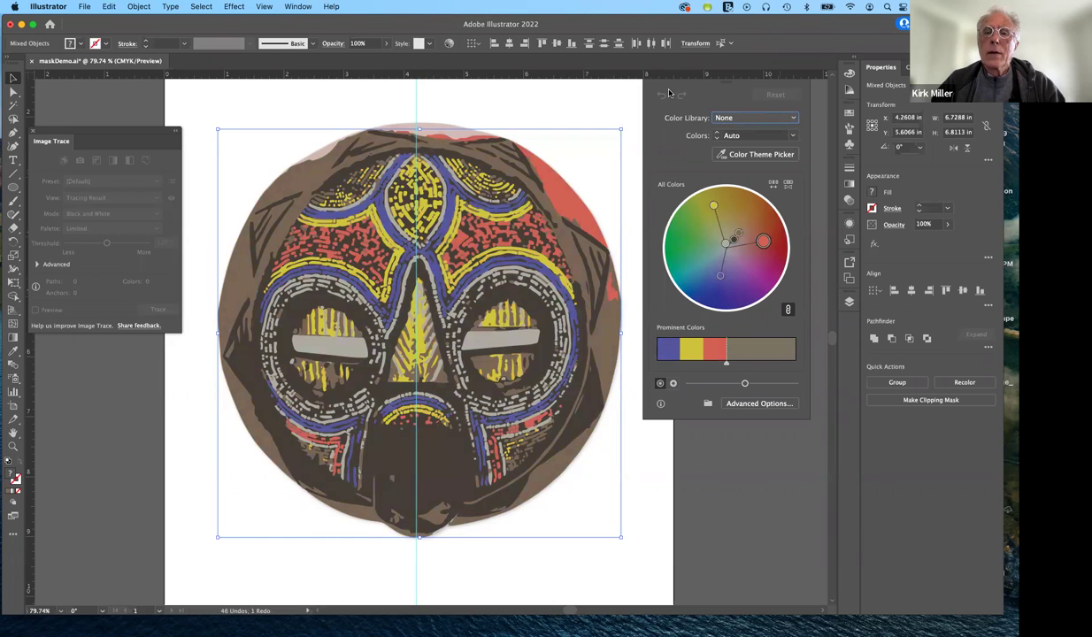
{"action": "left_click", "coordinate": [755, 416]}
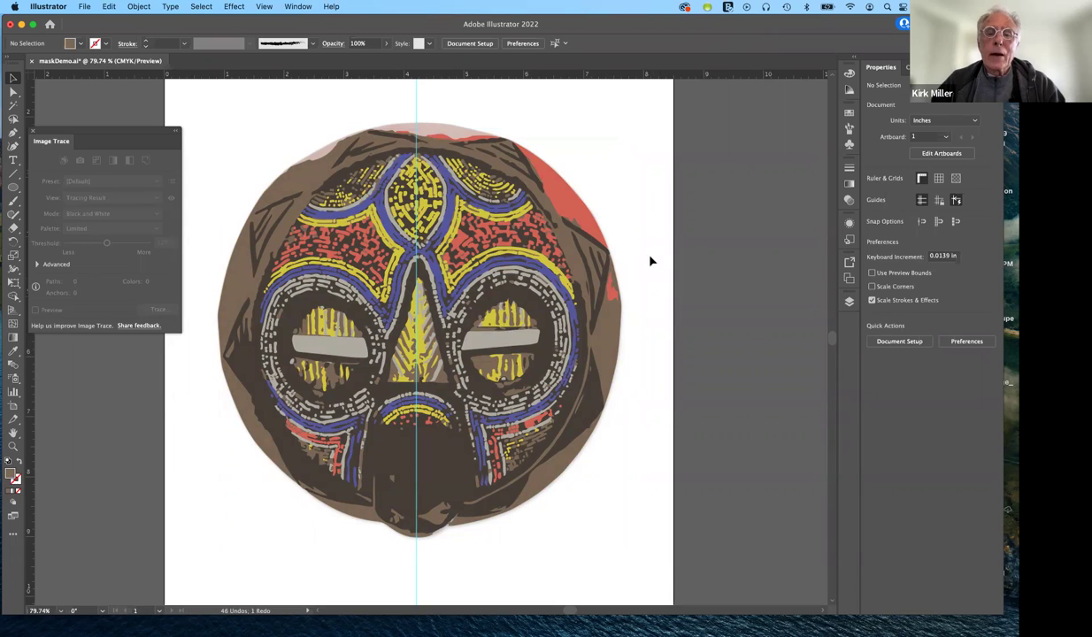
Delete the brown traced backing shape, then inspect small pattern fragments and clear the selection.
{"action": "left_click", "coordinate": [605, 334]}
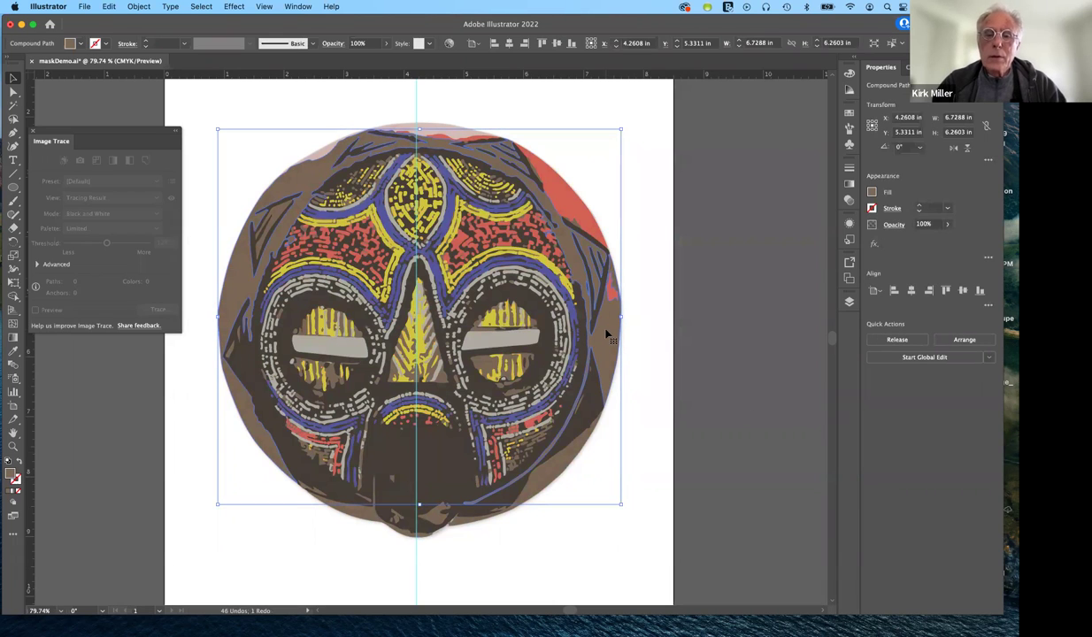
{"action": "key", "text": "Delete"}
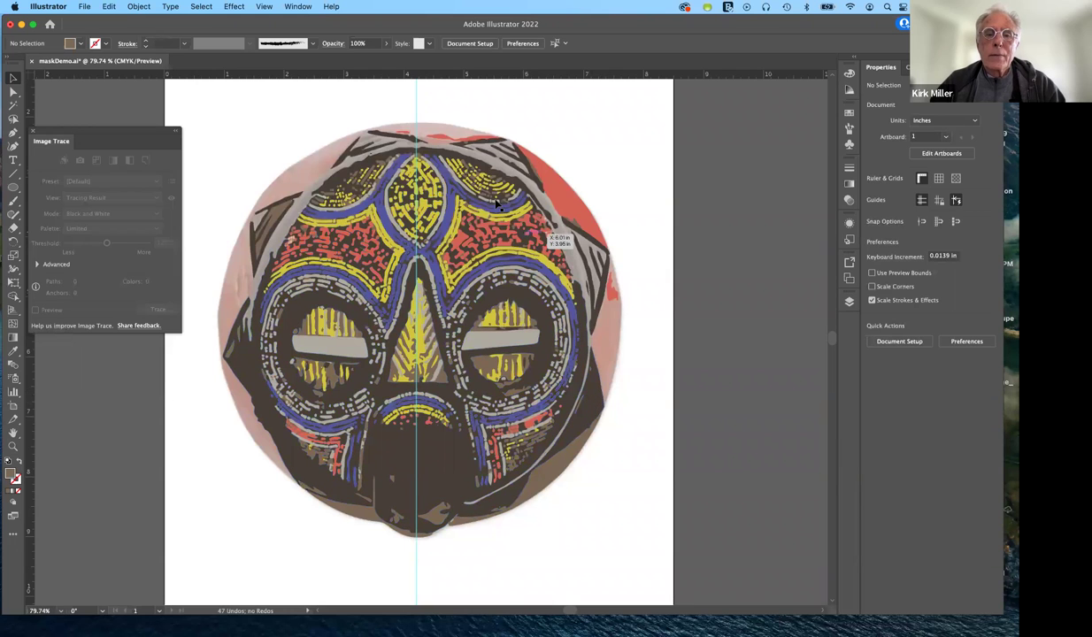
{"action": "left_click", "coordinate": [499, 232]}
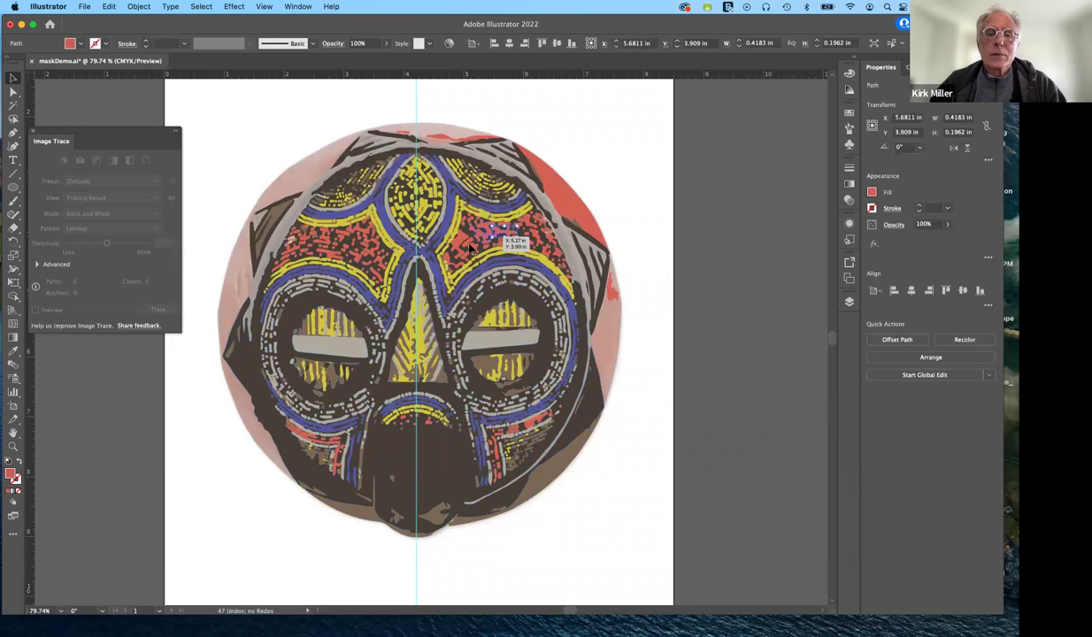
{"action": "left_click", "coordinate": [459, 244]}
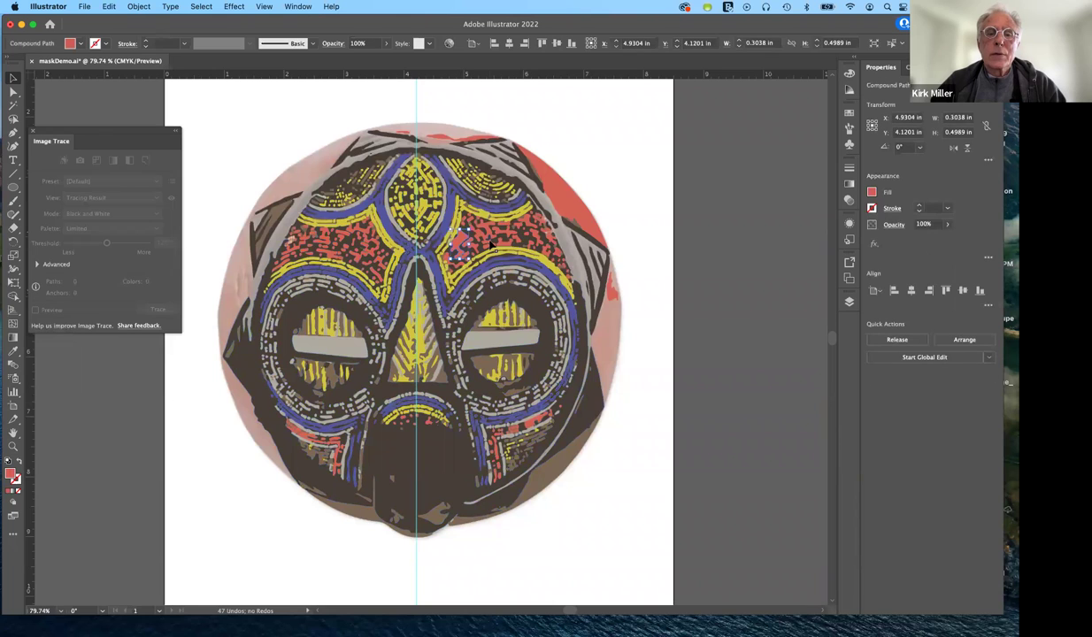
{"action": "left_click", "coordinate": [526, 233]}
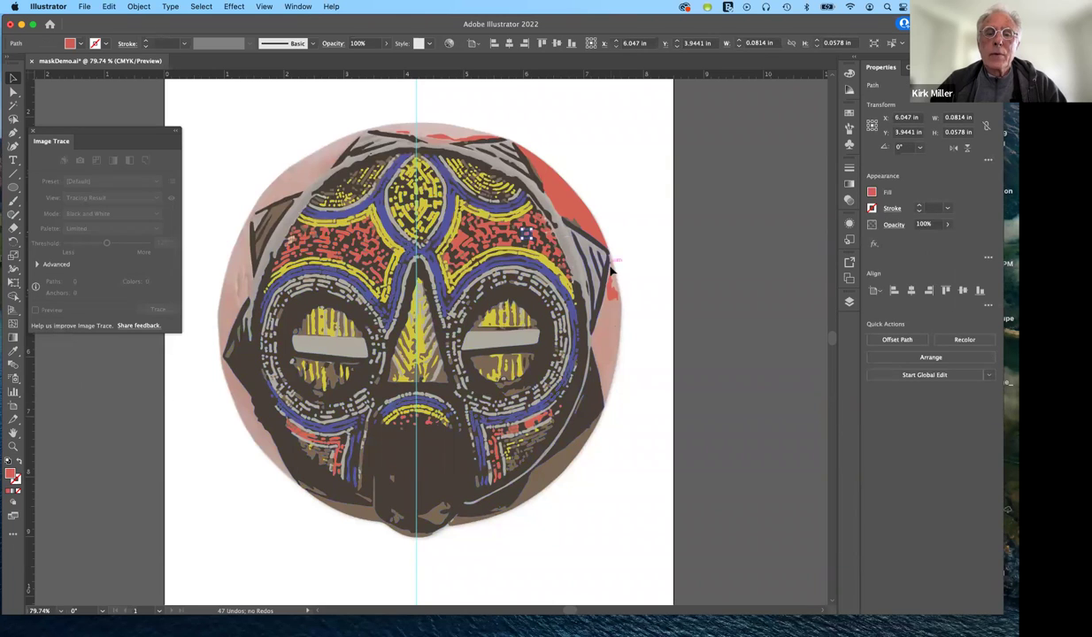
{"action": "key", "text": "super+shift+a"}
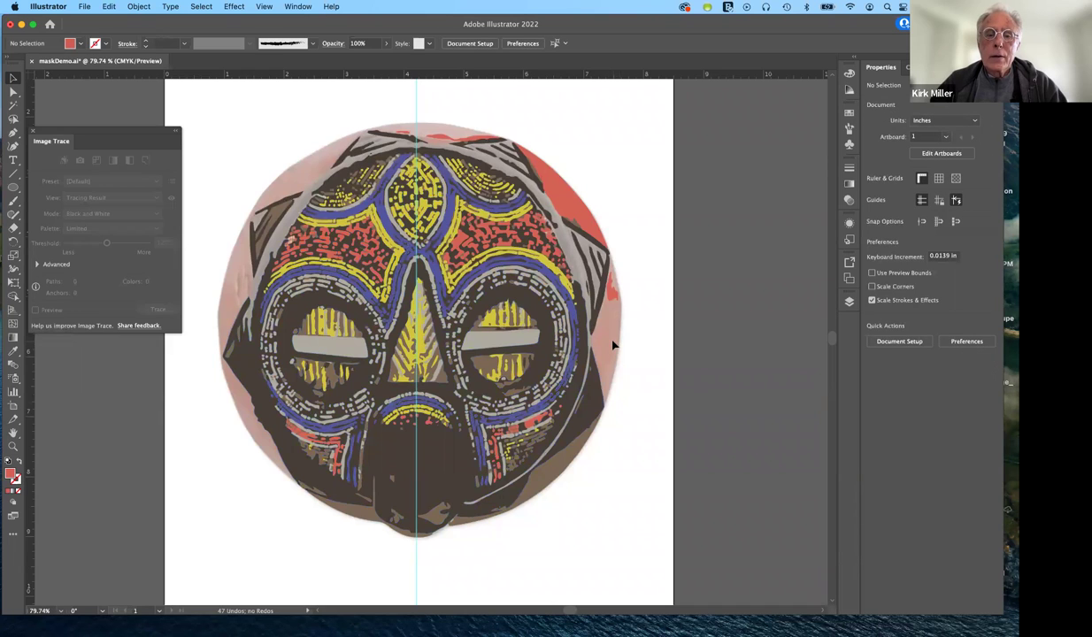
Delete the stray shapes at the lower right, near the chin, and the red one at upper right.
{"action": "left_click", "coordinate": [551, 482]}
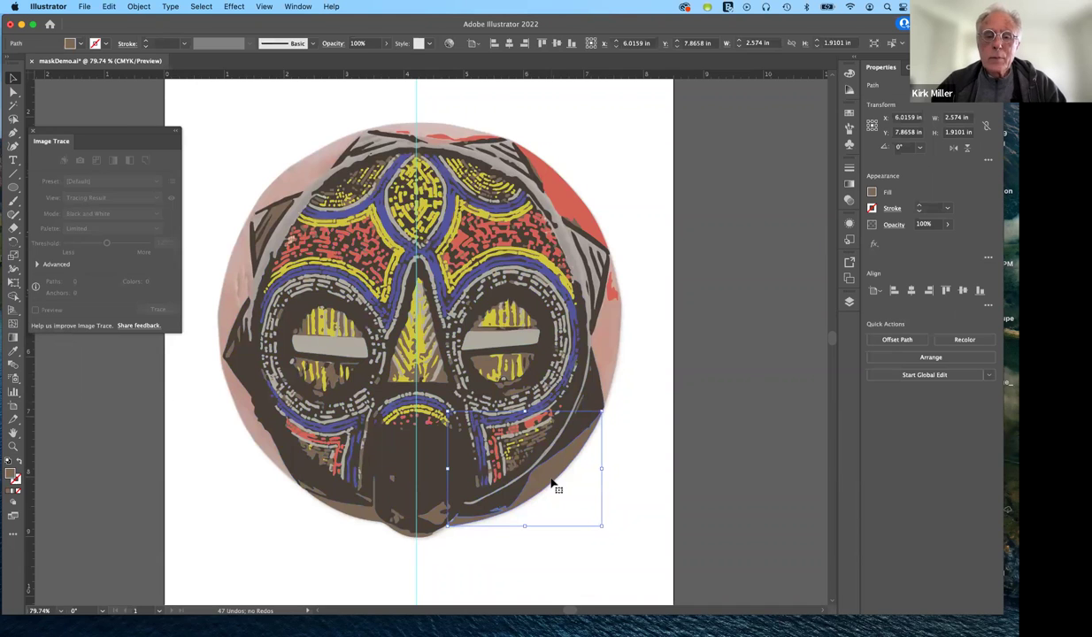
{"action": "key", "text": "Delete"}
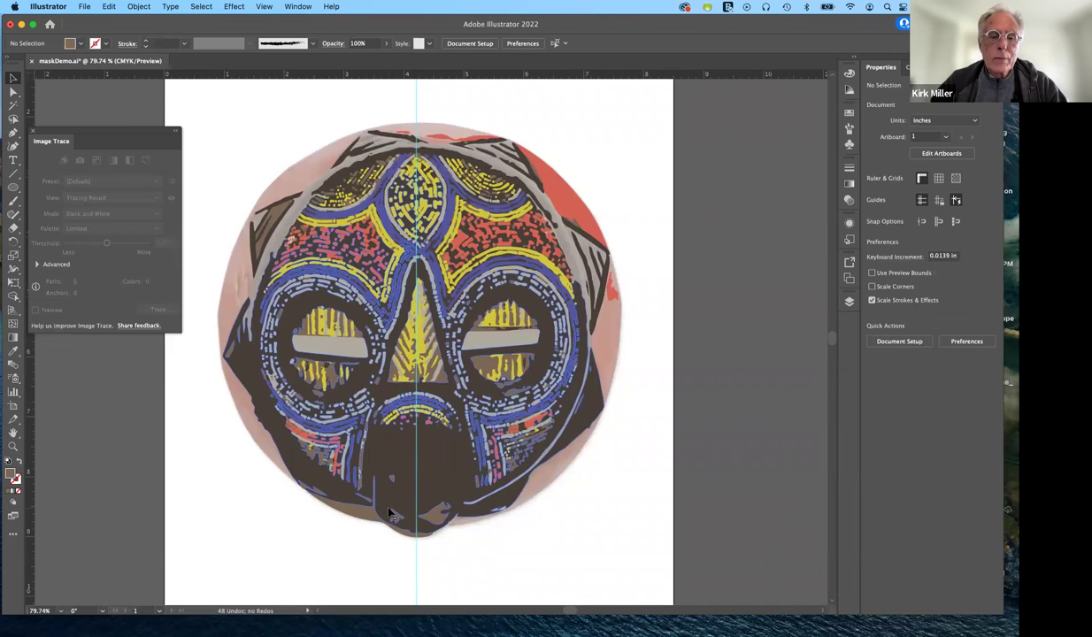
{"action": "left_click", "coordinate": [368, 515]}
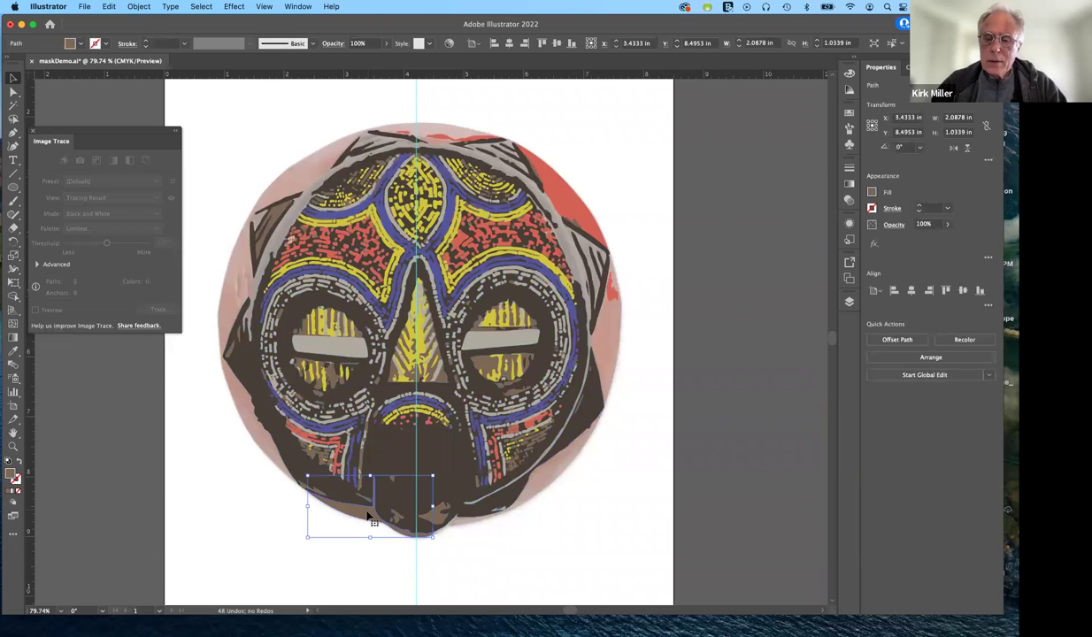
{"action": "key", "text": "Delete"}
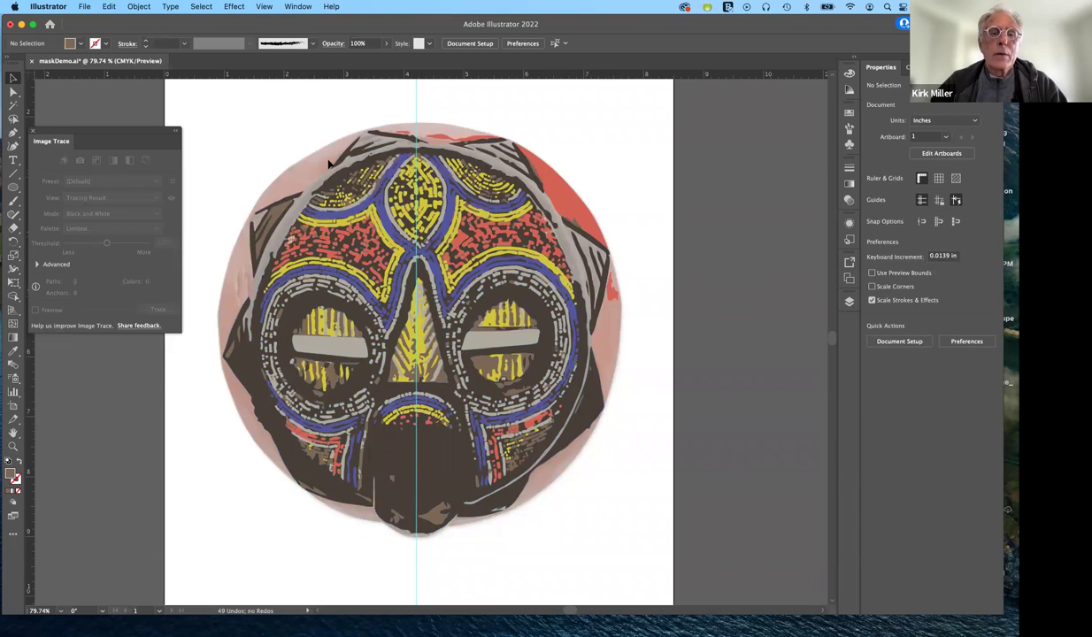
{"action": "left_click", "coordinate": [562, 192]}
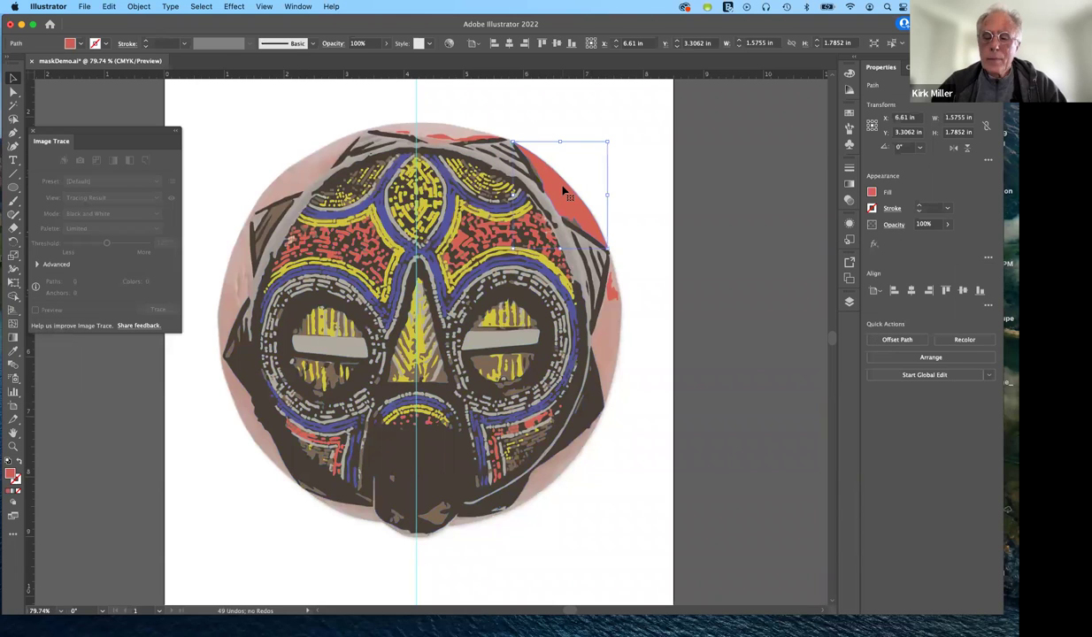
{"action": "key", "text": "Delete"}
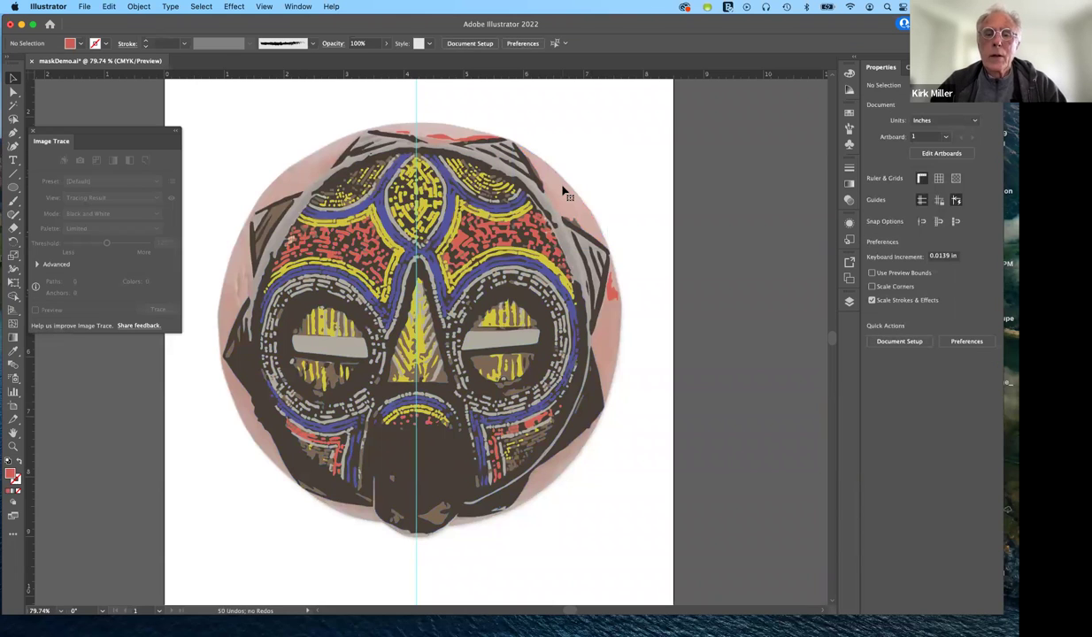
{"action": "left_click", "coordinate": [613, 293]}
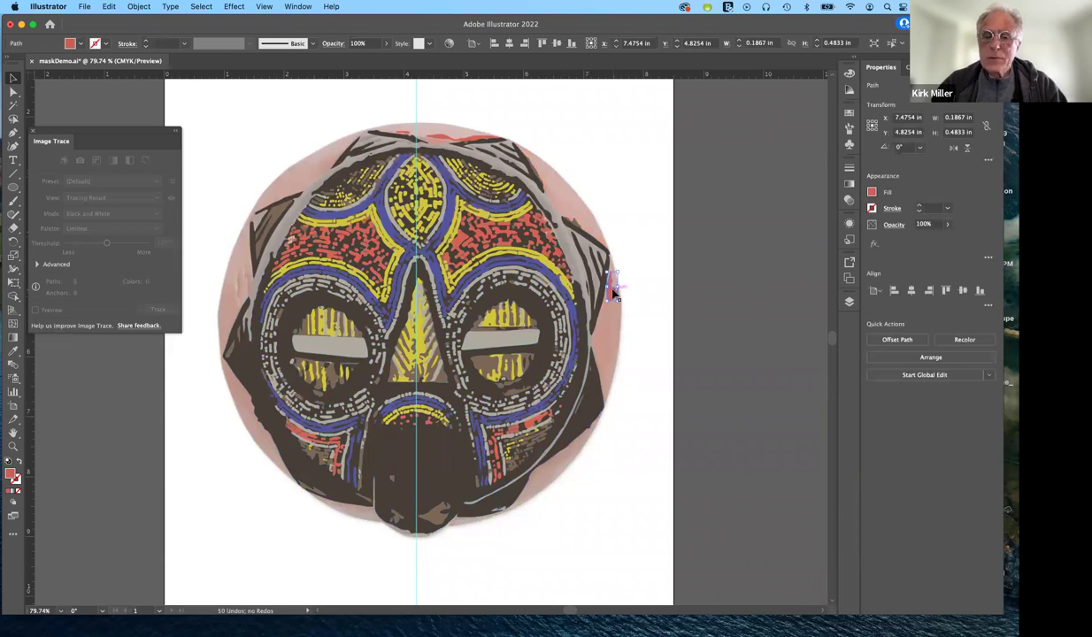
{"action": "left_click", "coordinate": [617, 290]}
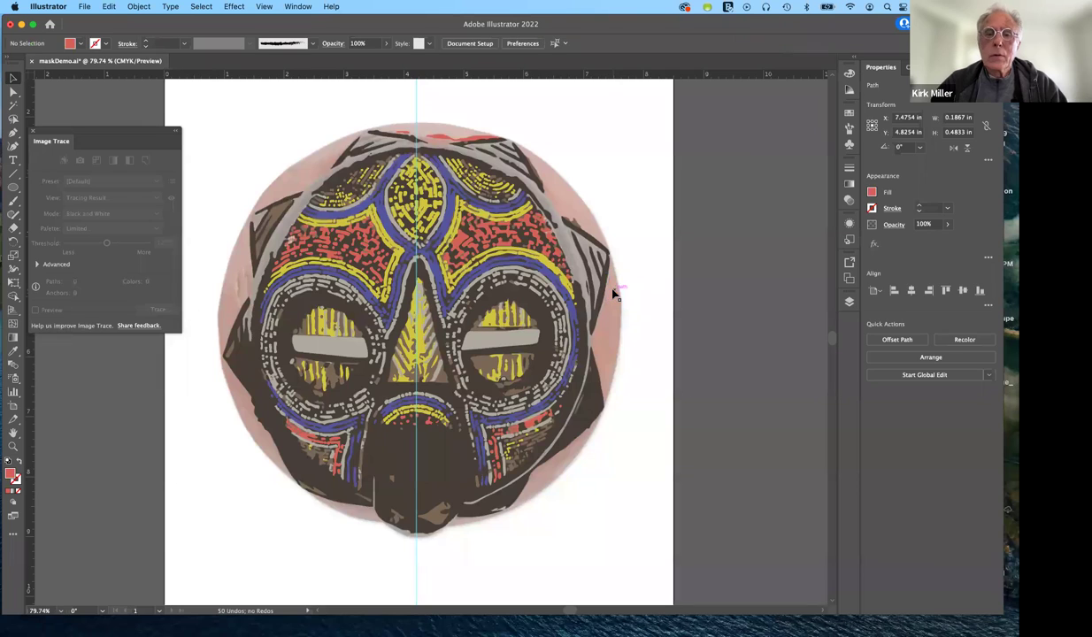
{"action": "left_click", "coordinate": [575, 221]}
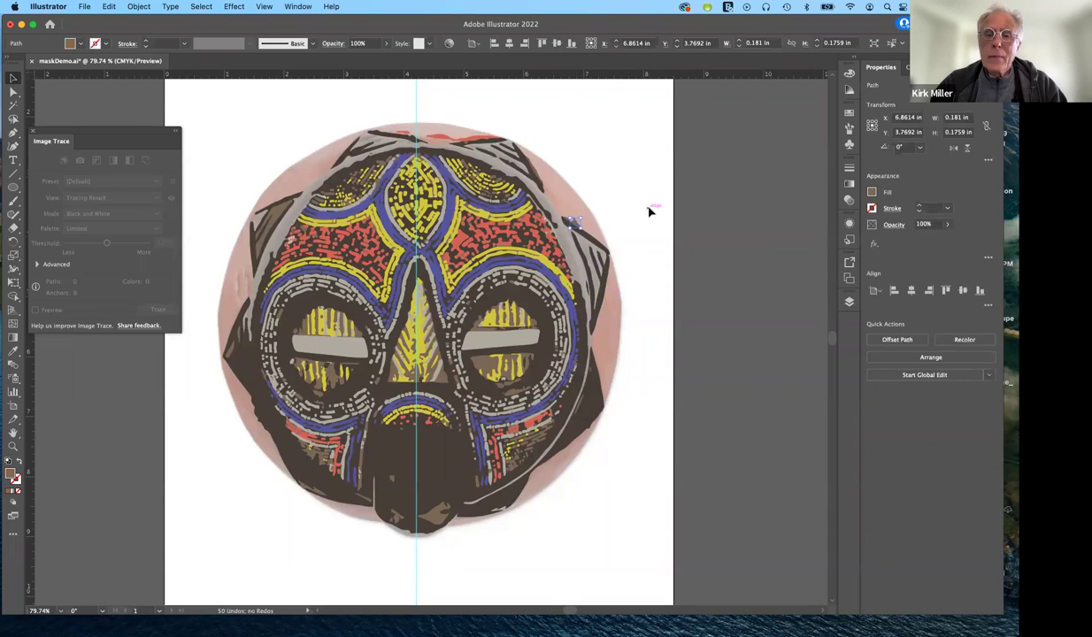
{"action": "left_click", "coordinate": [650, 212]}
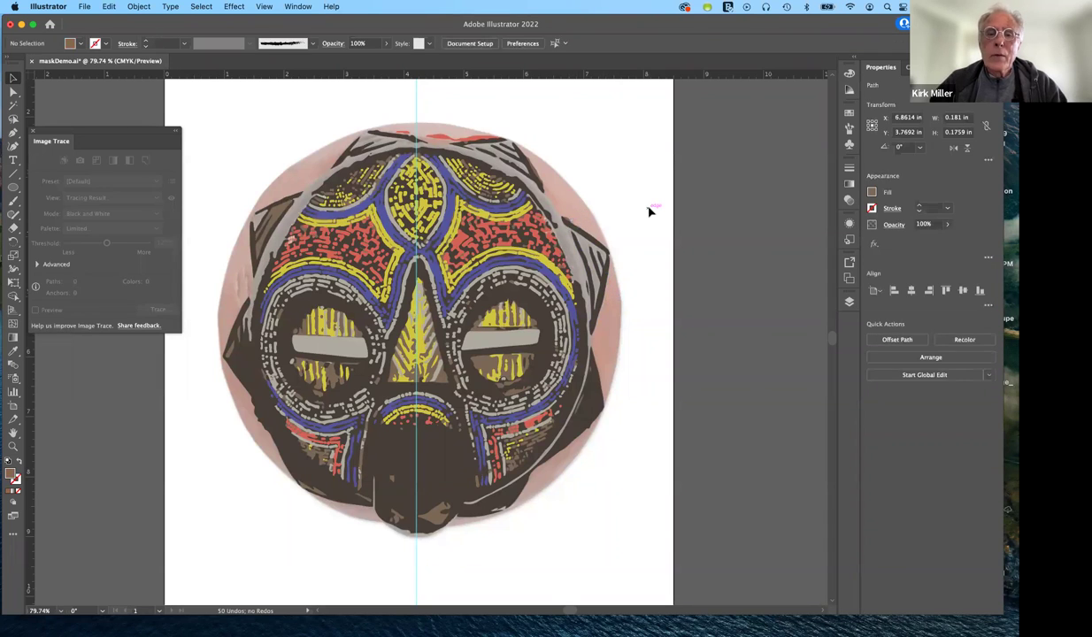
In the Layers panel, turn on the Layer 1 sublayer's visibility to show the deep red background.
{"action": "left_click", "coordinate": [849, 301]}
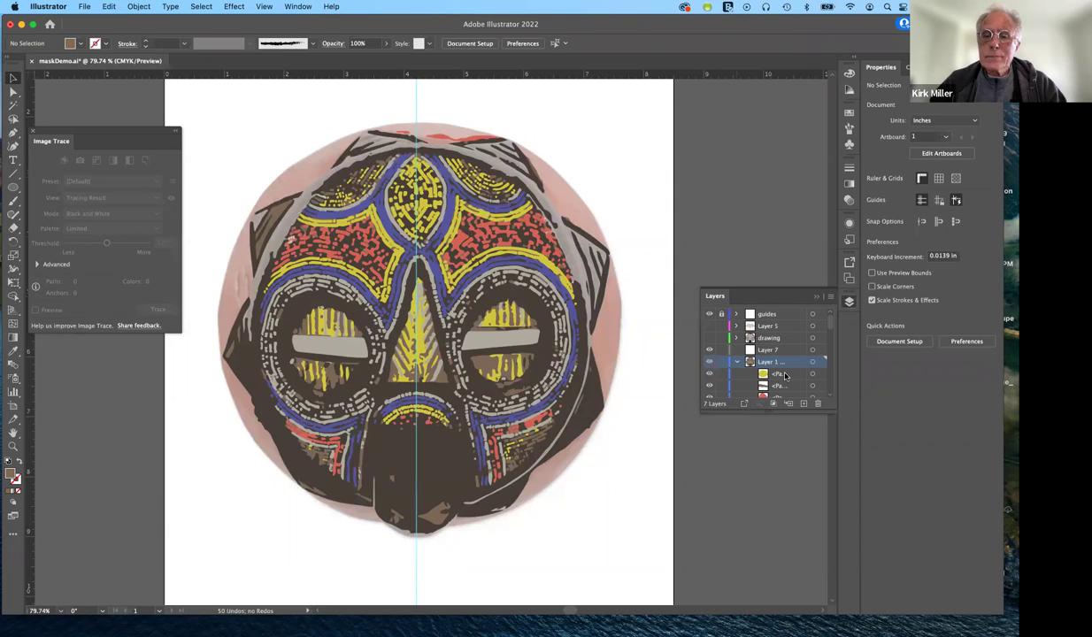
{"action": "scroll", "coordinate": [783, 376], "scroll_direction": "down", "scroll_amount": 3}
{"action": "scroll", "coordinate": [783, 375], "scroll_direction": "up", "scroll_amount": 5}
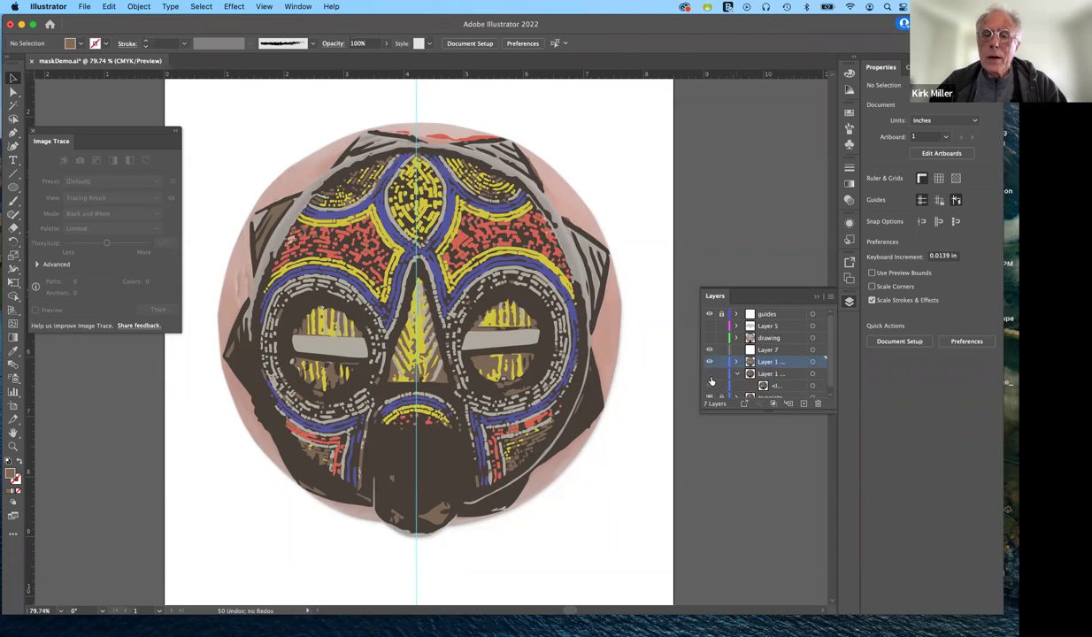
{"action": "left_click", "coordinate": [709, 378]}
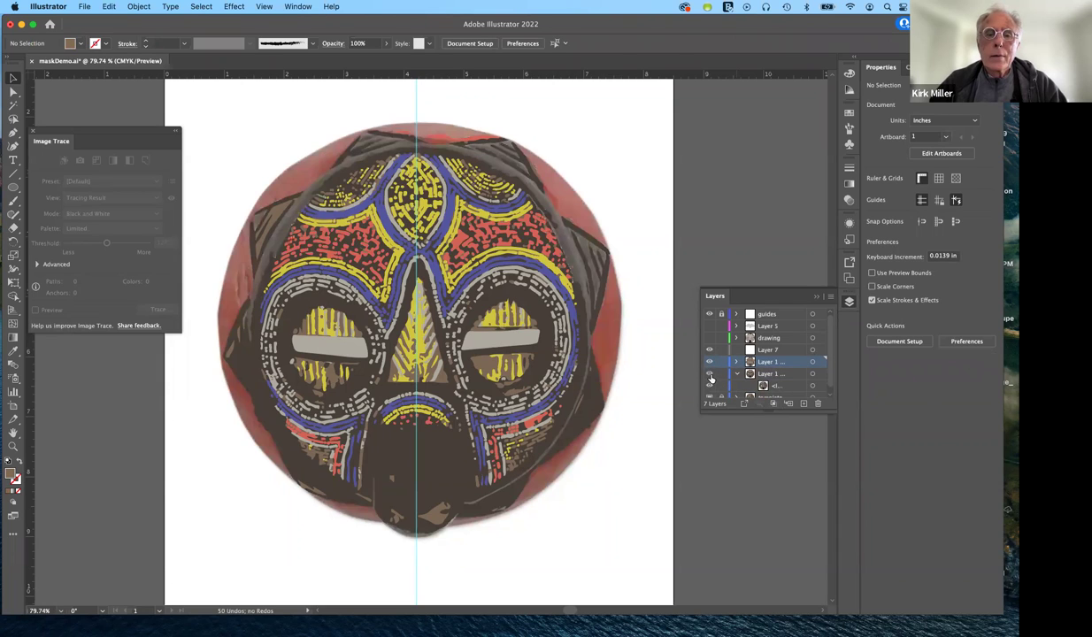
{"action": "left_click", "coordinate": [710, 379]}
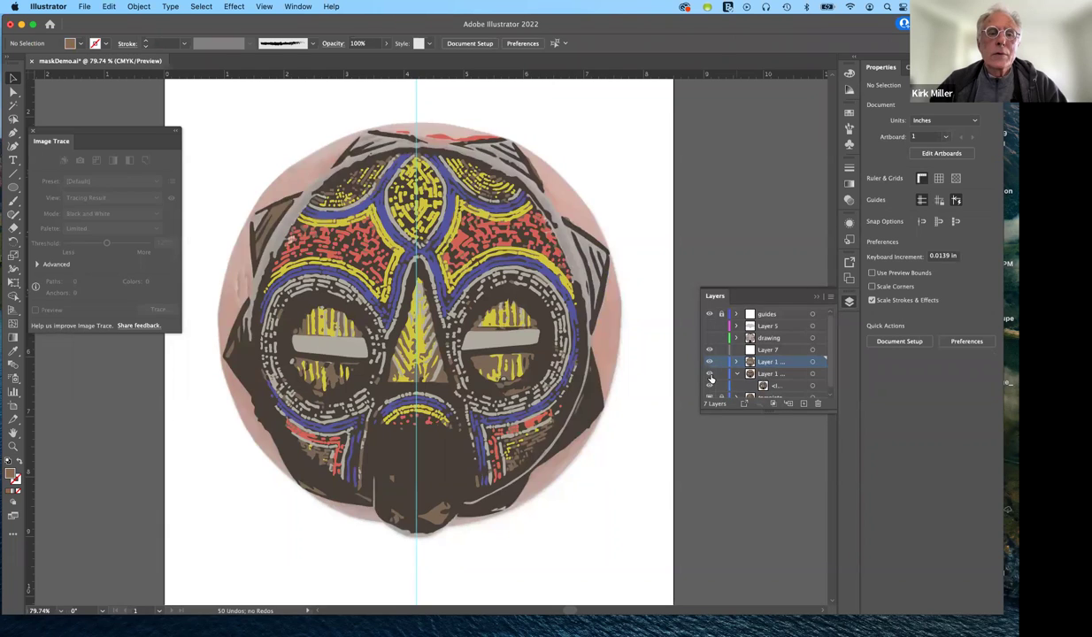
{"action": "left_click", "coordinate": [709, 378]}
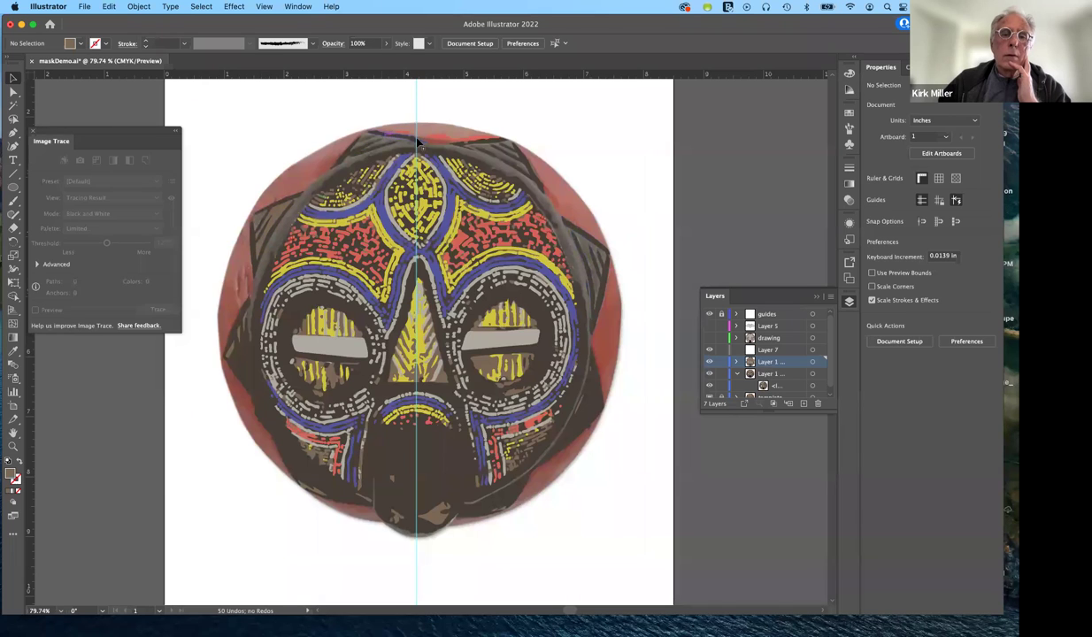
{"action": "left_click", "coordinate": [591, 407]}
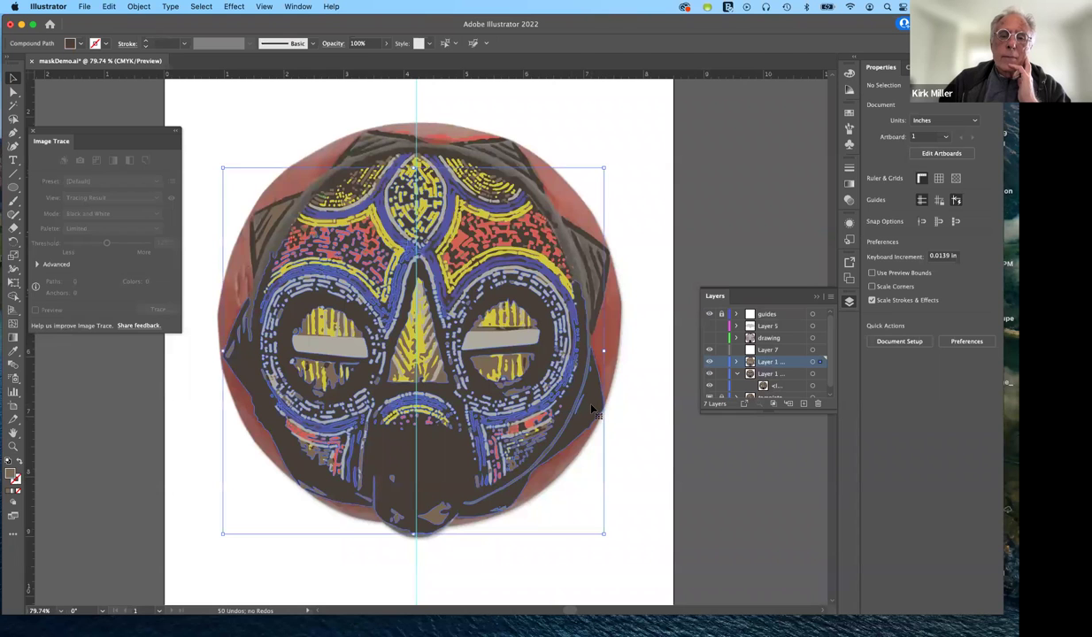
{"action": "mouse_move", "coordinate": [591, 408]}
{"action": "left_mouse_down"}
{"action": "mouse_move", "coordinate": [622, 459]}
{"action": "mouse_move", "coordinate": [633, 518]}
{"action": "left_mouse_up"}
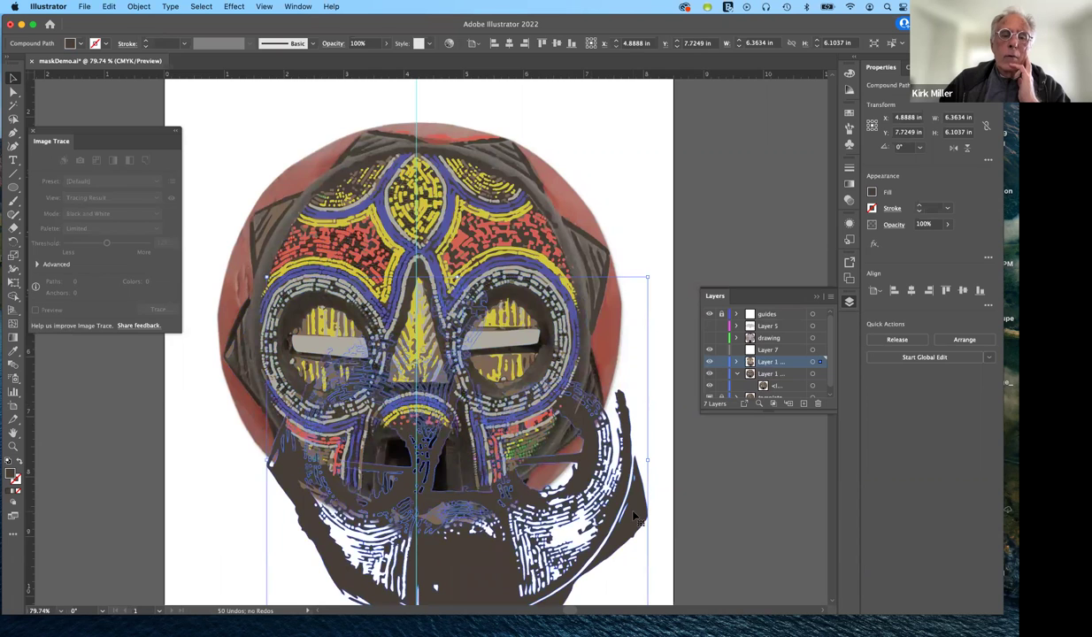
{"action": "key", "text": "super+z"}
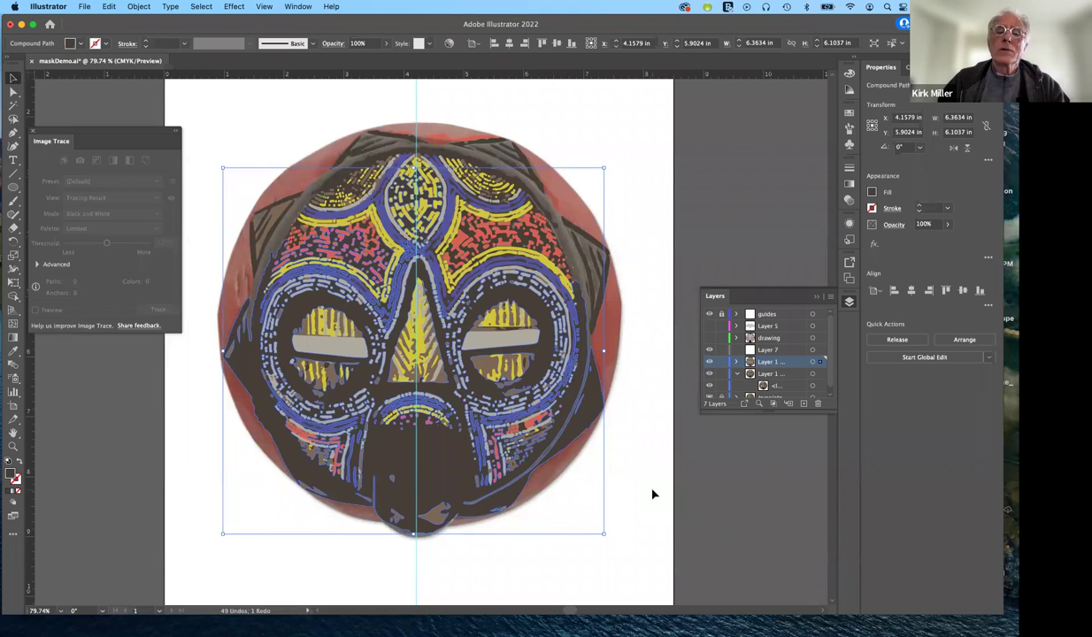
{"action": "left_click", "coordinate": [652, 495]}
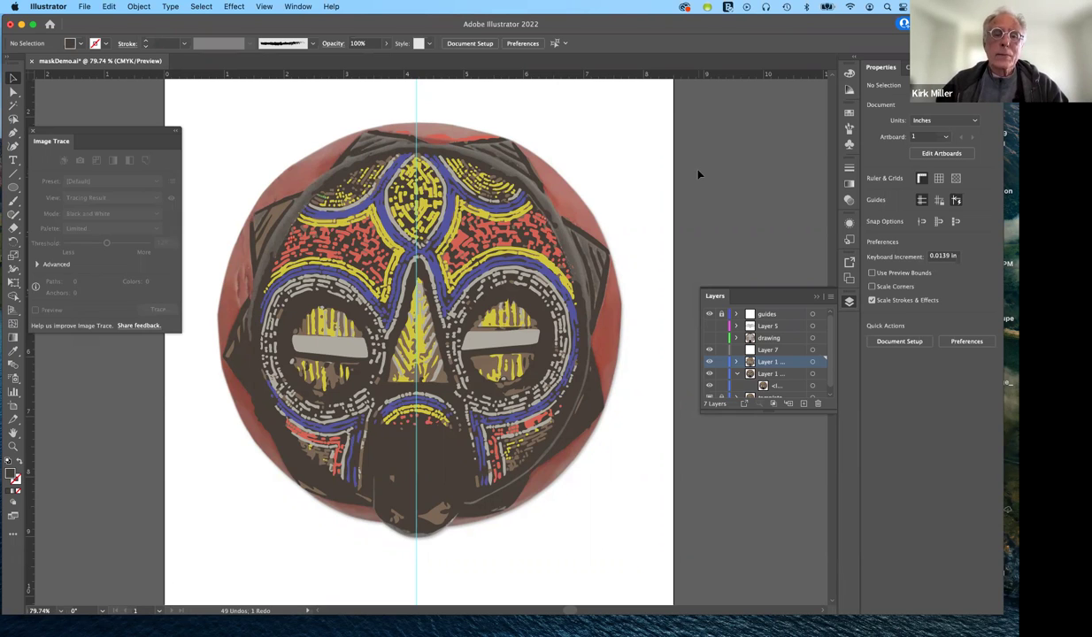
Close the Image Trace panel and create a new Letter-size (612 x 792 pt) document.
{"action": "left_click", "coordinate": [32, 133]}
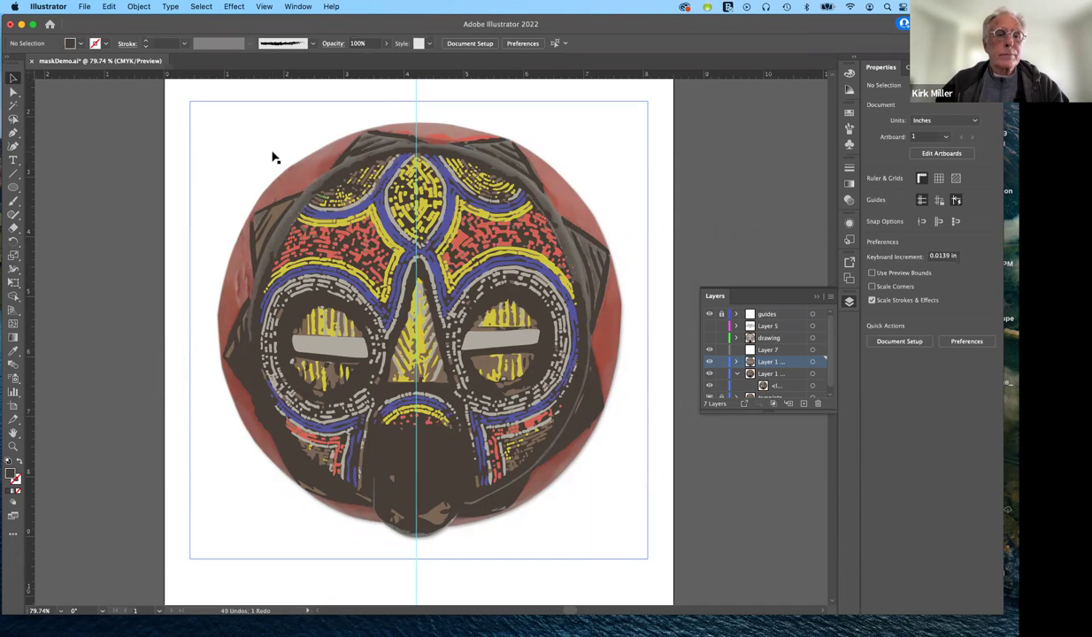
{"action": "left_click", "coordinate": [84, 6]}
{"action": "left_click", "coordinate": [86, 25]}
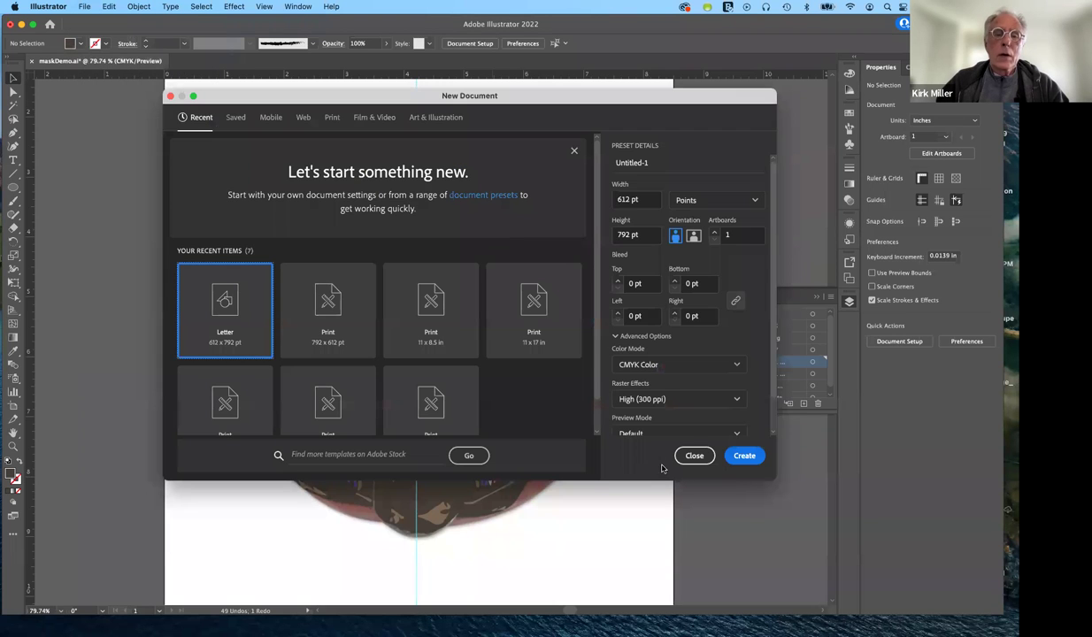
{"action": "left_click", "coordinate": [750, 454]}
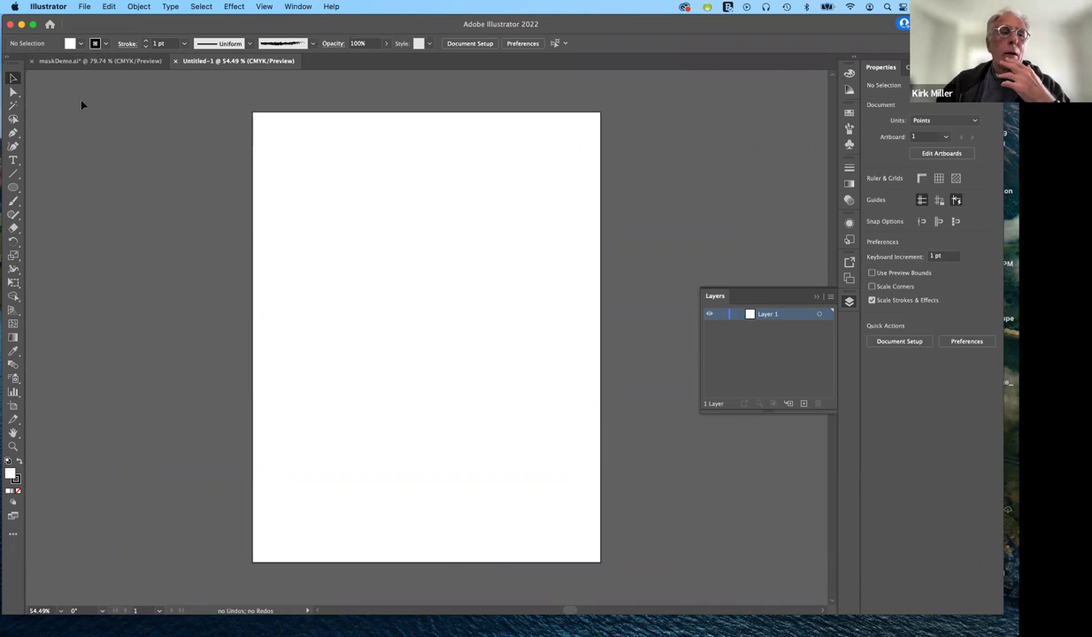
Draw a wide ellipse near the page's top left with the Ellipse tool.
{"action": "left_click", "coordinate": [14, 186]}
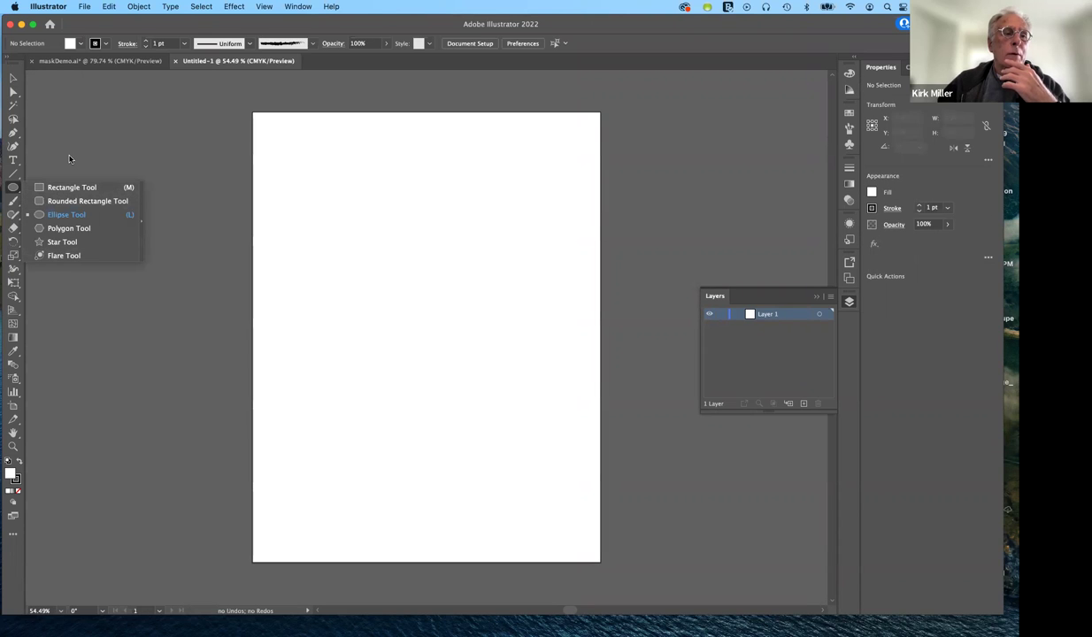
{"action": "left_click", "coordinate": [402, 297]}
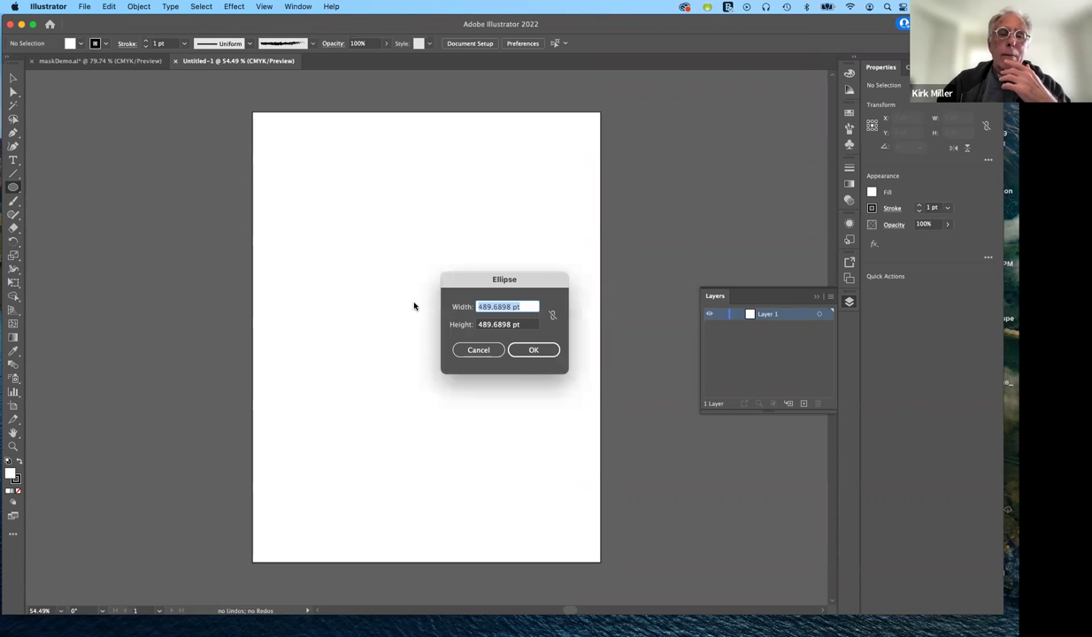
{"action": "left_click", "coordinate": [472, 352]}
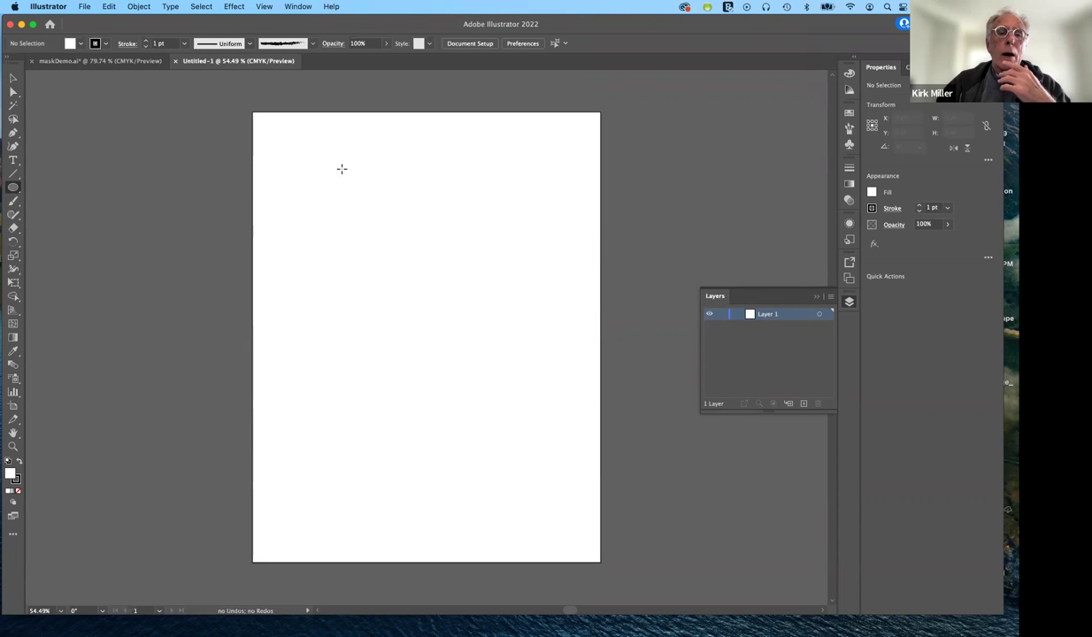
{"action": "left_click_drag", "start_coordinate": [329, 156], "coordinate": [542, 246]}
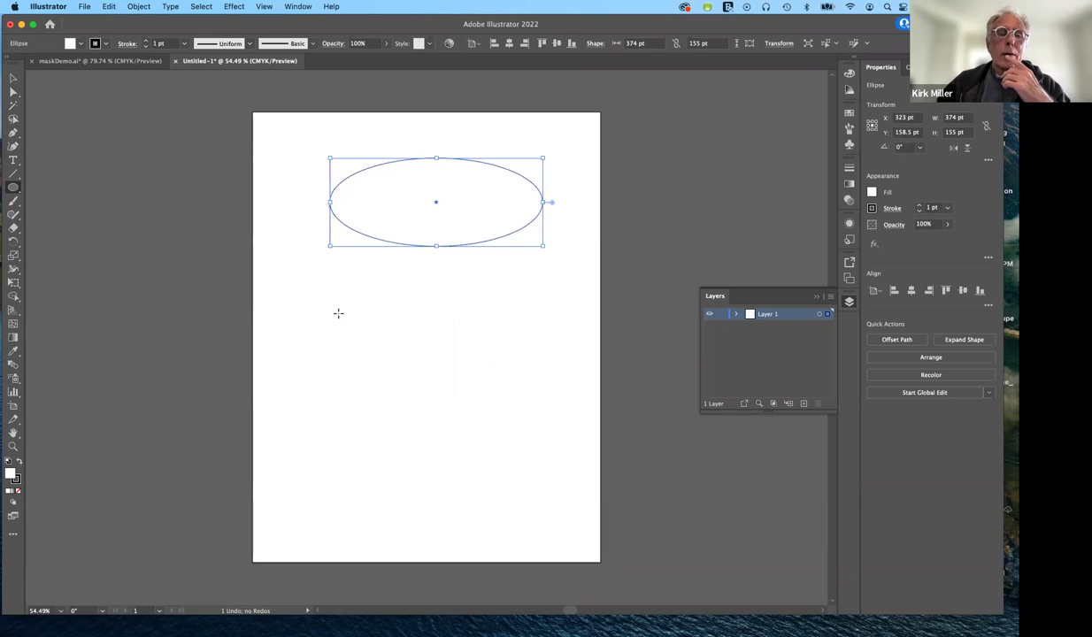
{"action": "left_click", "coordinate": [16, 79]}
{"action": "left_click", "coordinate": [291, 307]}
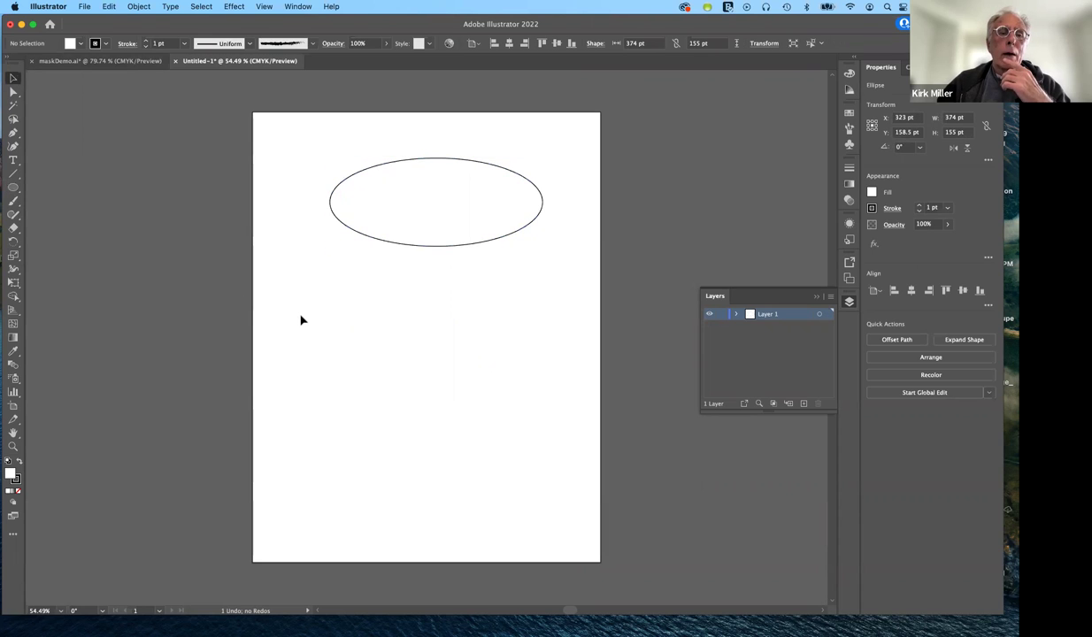
{"action": "left_click", "coordinate": [346, 225]}
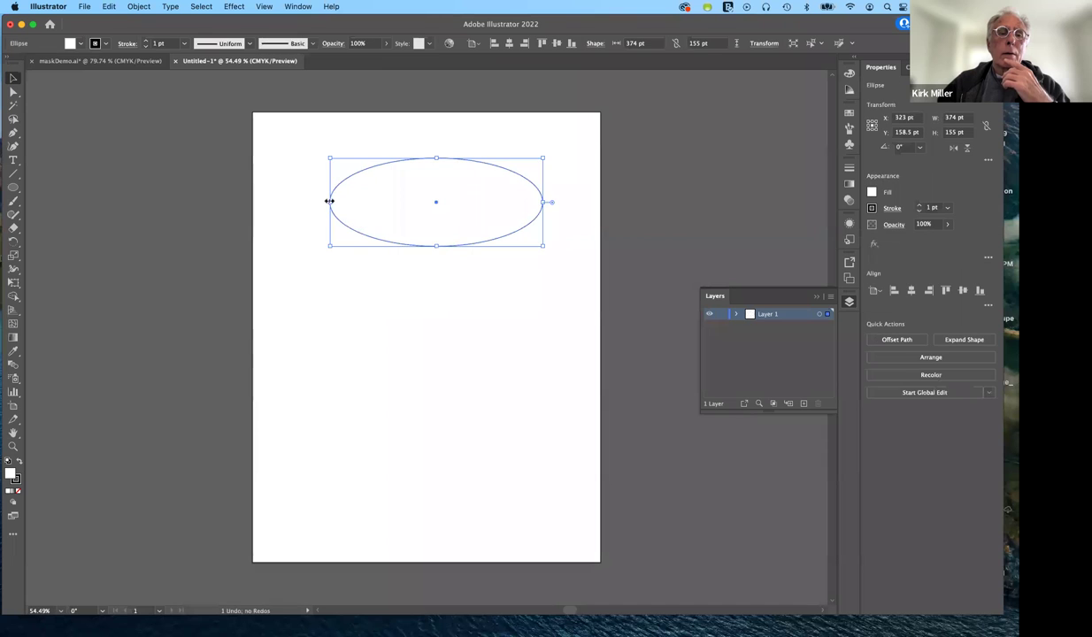
Resize the ellipse to 165 × 189 pt and drag the pie widget to remove its lower-right quarter.
{"action": "left_click_drag", "start_coordinate": [329, 201], "coordinate": [448, 201]}
{"action": "left_click_drag", "start_coordinate": [495, 246], "coordinate": [492, 421]}
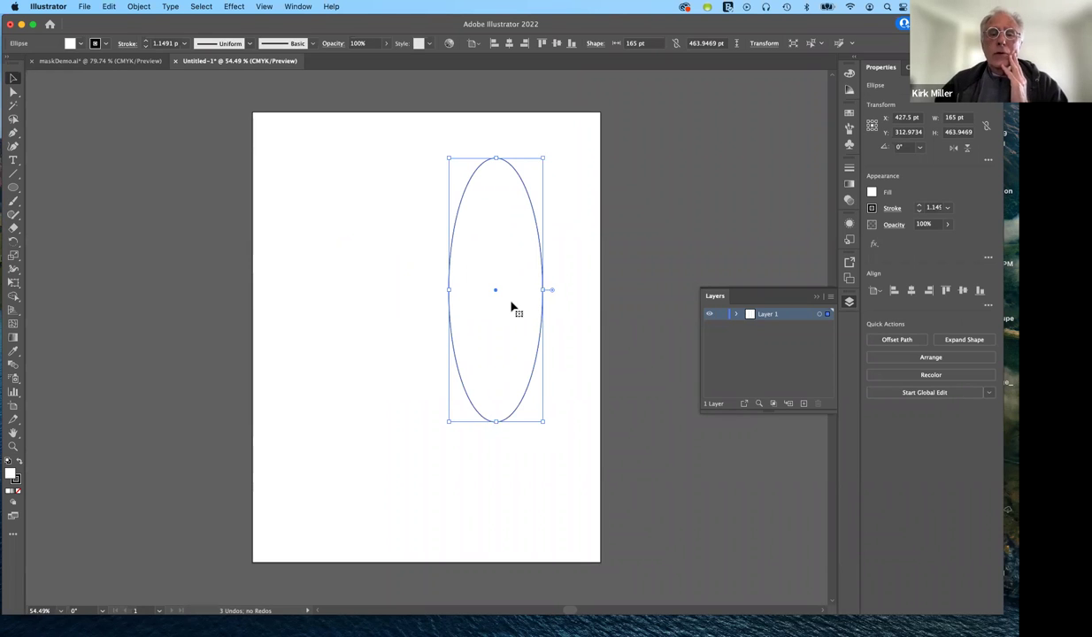
{"action": "left_click_drag", "start_coordinate": [550, 293], "coordinate": [518, 379]}
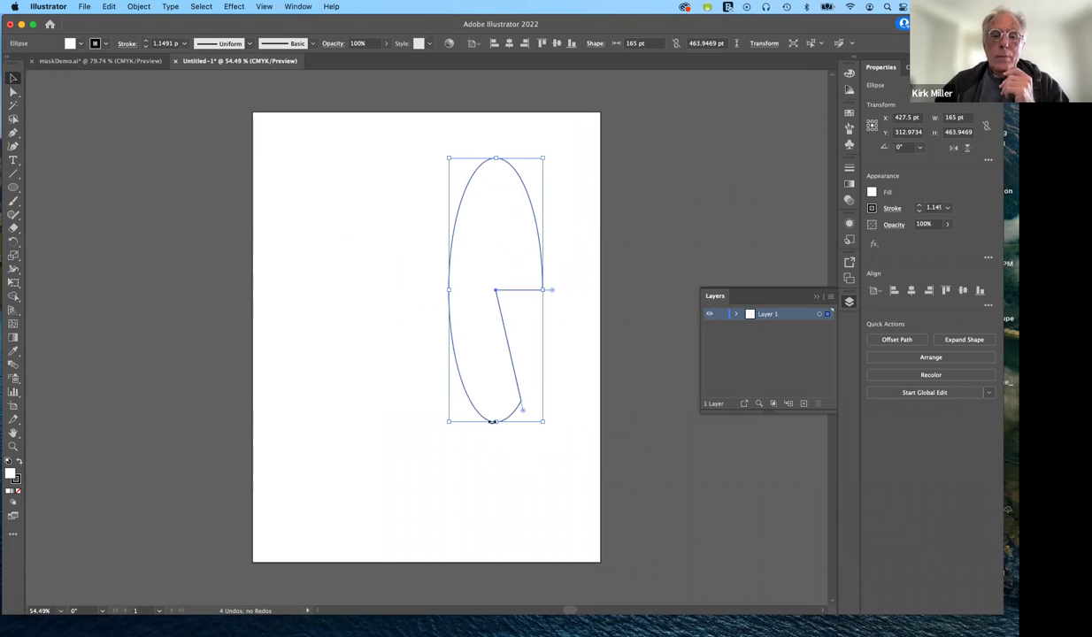
{"action": "left_click_drag", "start_coordinate": [495, 421], "coordinate": [513, 262]}
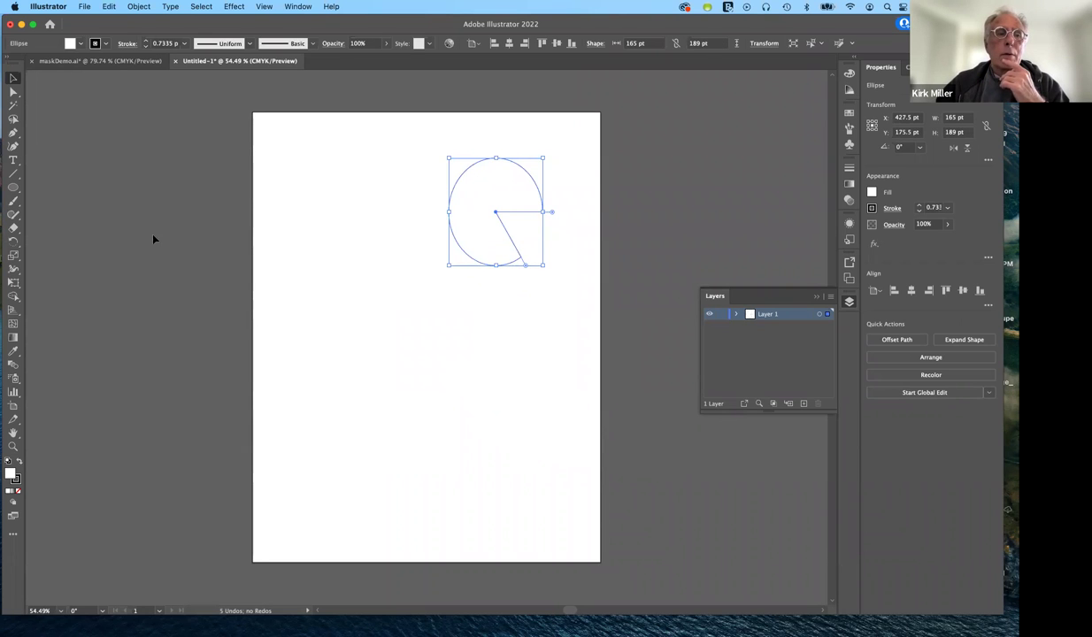
{"action": "left_click", "coordinate": [323, 272]}
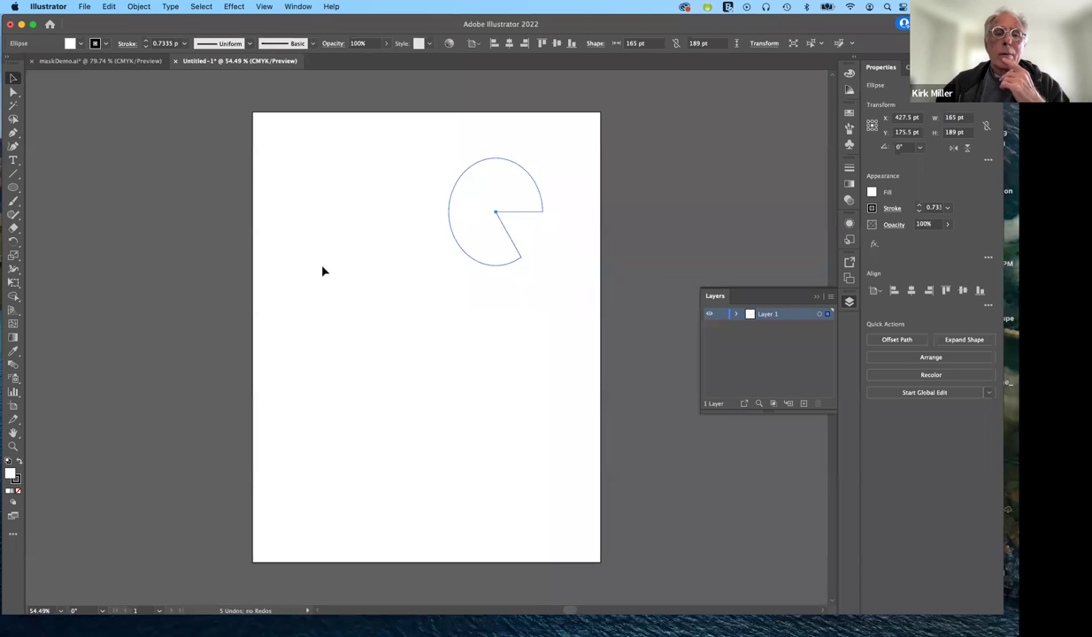
{"action": "left_click", "coordinate": [474, 260]}
{"action": "left_click_drag", "start_coordinate": [527, 272], "coordinate": [551, 215]}
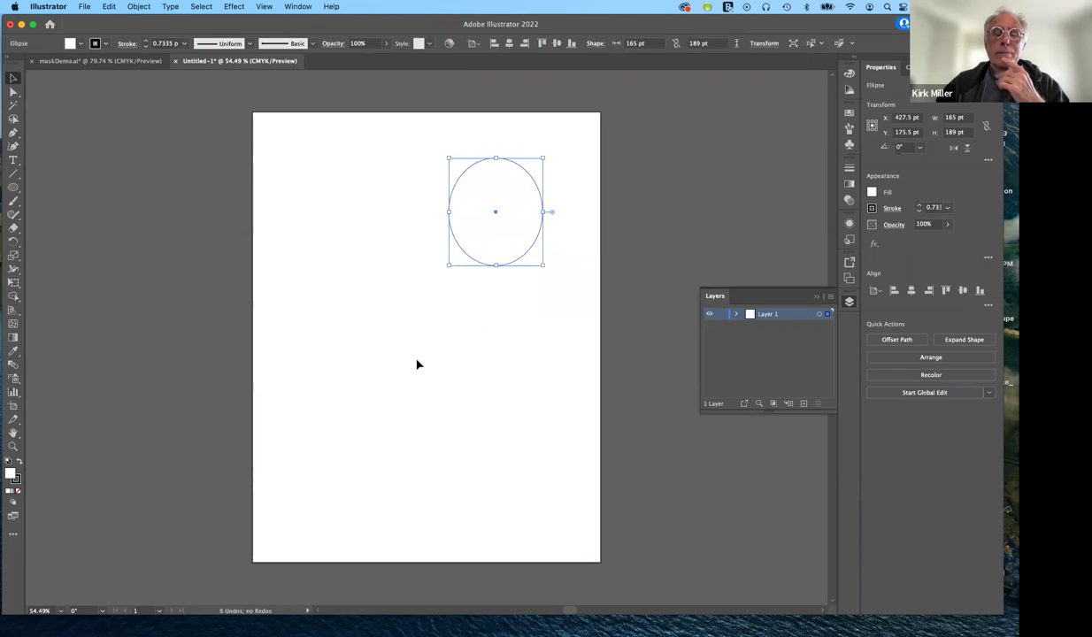
{"action": "left_click_drag", "start_coordinate": [551, 215], "coordinate": [487, 313]}
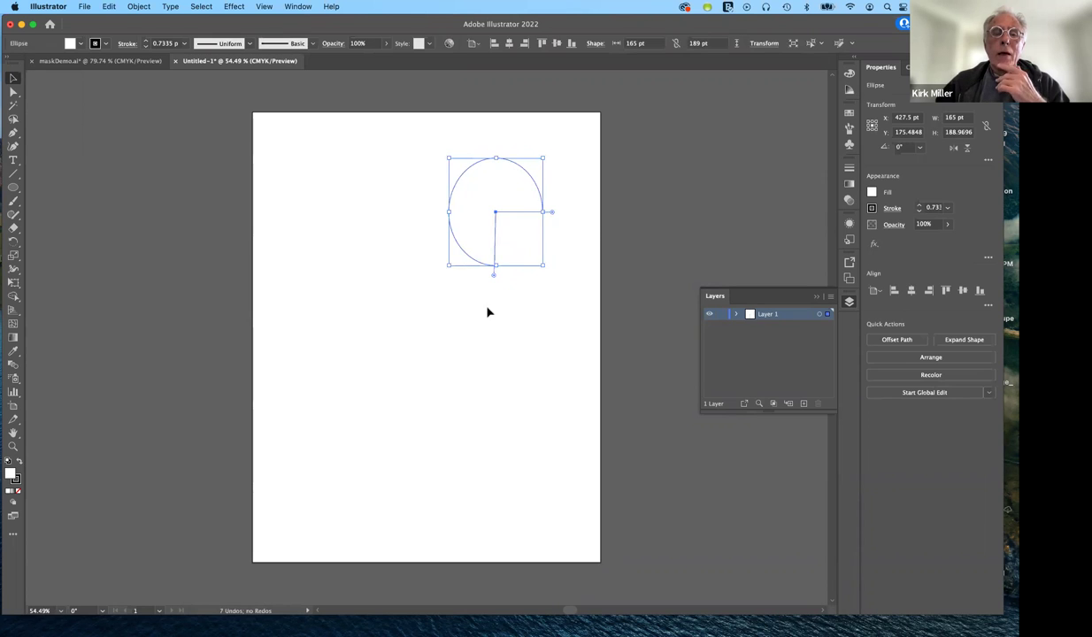
{"action": "left_click", "coordinate": [389, 342]}
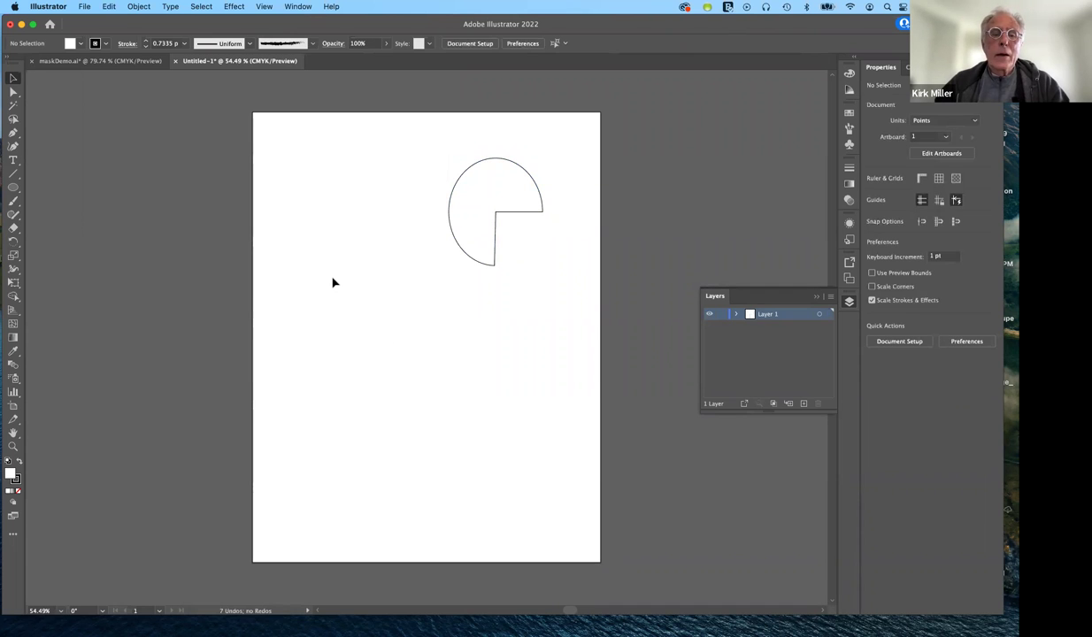
{"action": "left_click_drag", "start_coordinate": [333, 282], "coordinate": [469, 426]}
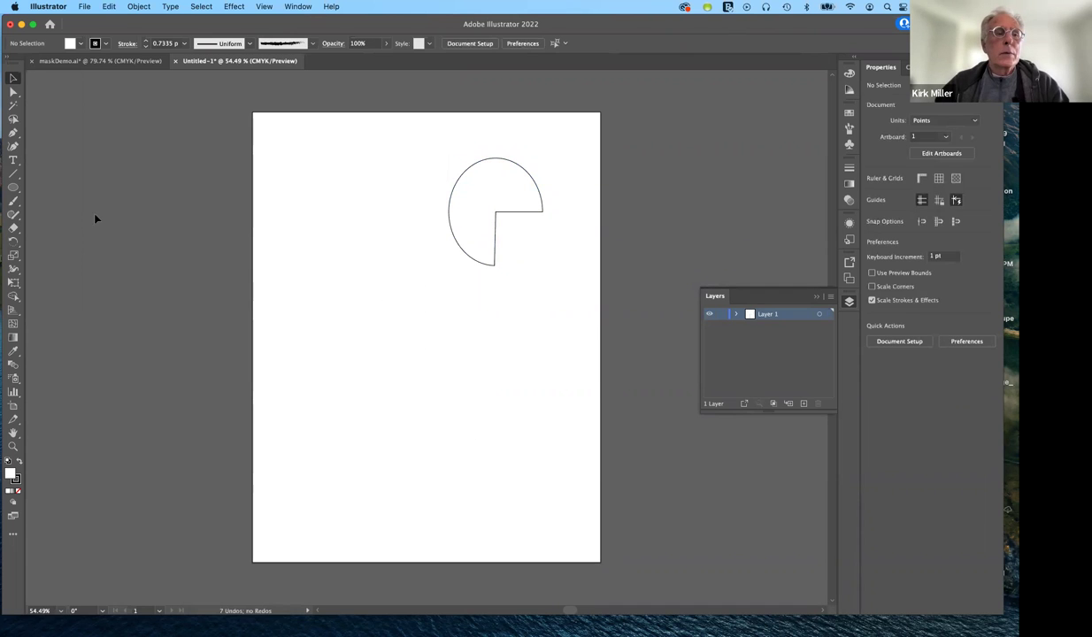
{"action": "left_click", "coordinate": [14, 187]}
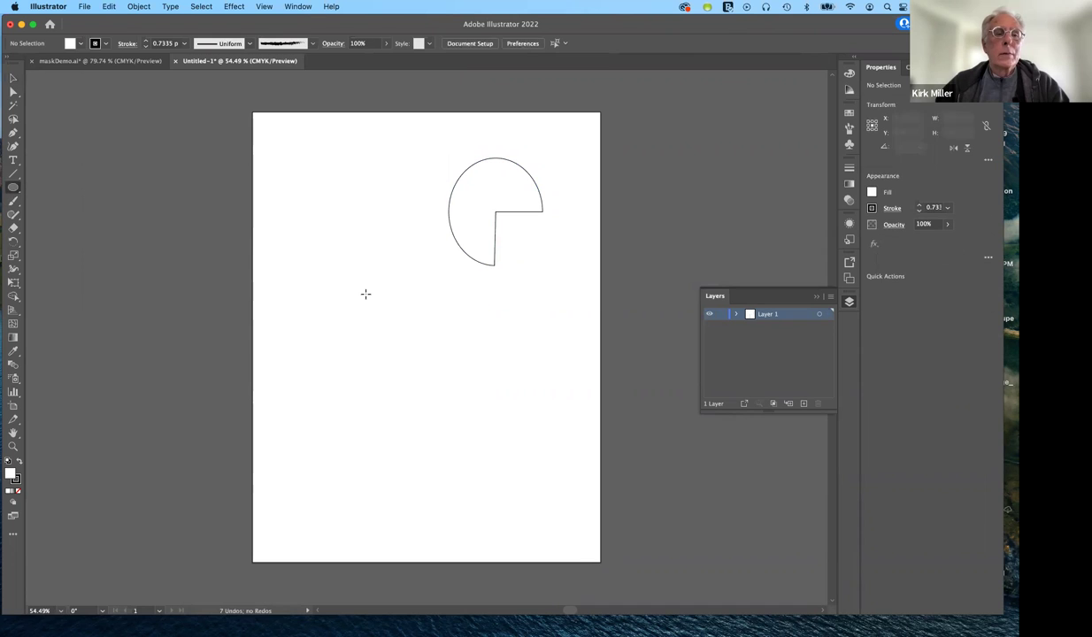
Drag out a 234 × 234 pt circle to the left of the pie shape.
{"action": "left_click_drag", "start_coordinate": [338, 270], "coordinate": [454, 391]}
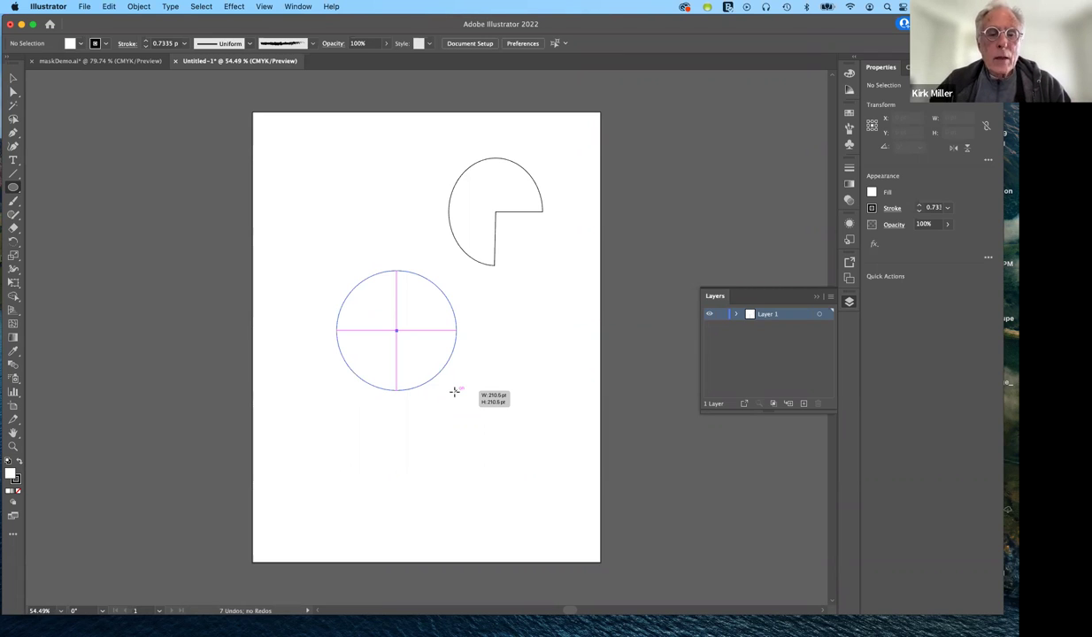
{"action": "left_click_drag", "start_coordinate": [454, 391], "coordinate": [423, 339]}
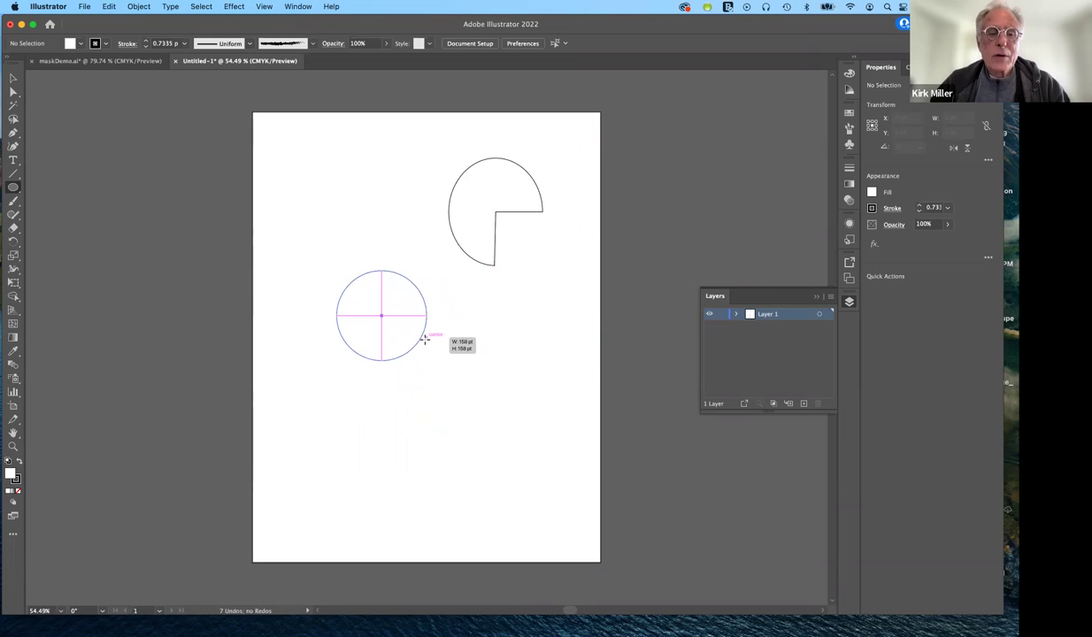
{"action": "mouse_move", "coordinate": [425, 340]}
{"action": "left_mouse_down"}
{"action": "mouse_move", "coordinate": [504, 410]}
{"action": "mouse_move", "coordinate": [373, 300]}
{"action": "mouse_move", "coordinate": [468, 404]}
{"action": "mouse_move", "coordinate": [390, 360]}
{"action": "mouse_move", "coordinate": [375, 336]}
{"action": "mouse_move", "coordinate": [479, 410]}
{"action": "mouse_move", "coordinate": [404, 337]}
{"action": "left_mouse_up"}
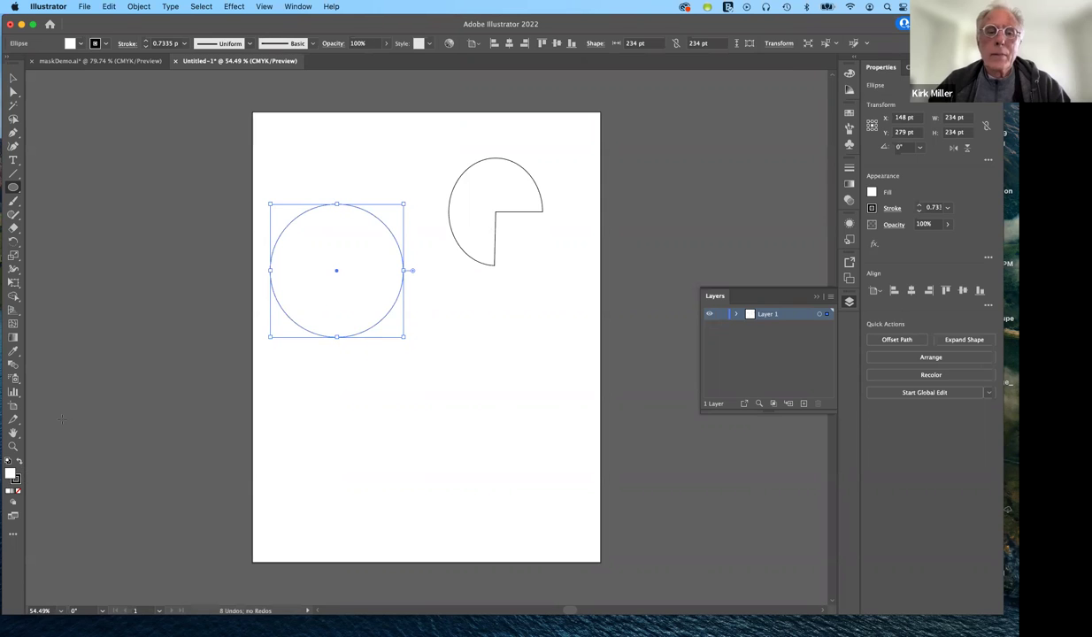
Fill the circle with red using the Fill swatch in Properties.
{"action": "left_click", "coordinate": [873, 192]}
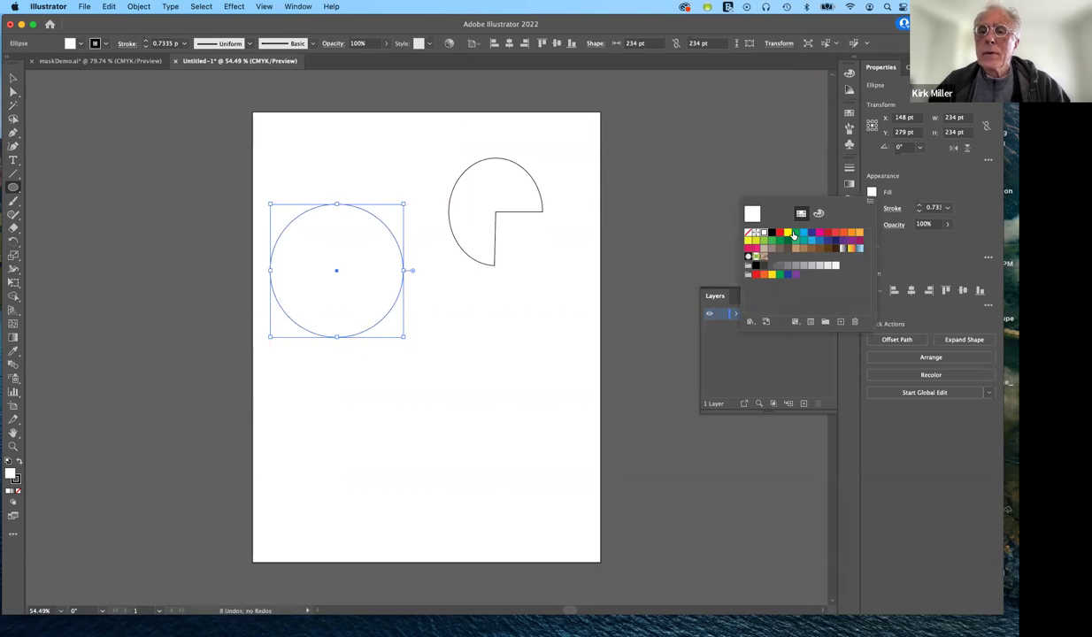
{"action": "left_click", "coordinate": [780, 232]}
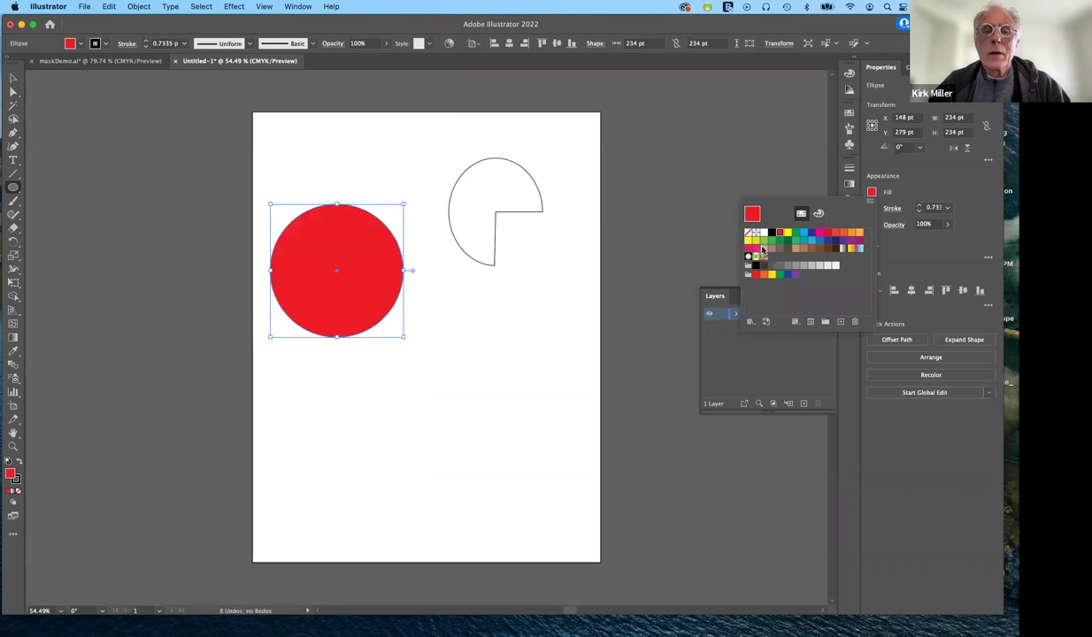
{"action": "left_click", "coordinate": [334, 270]}
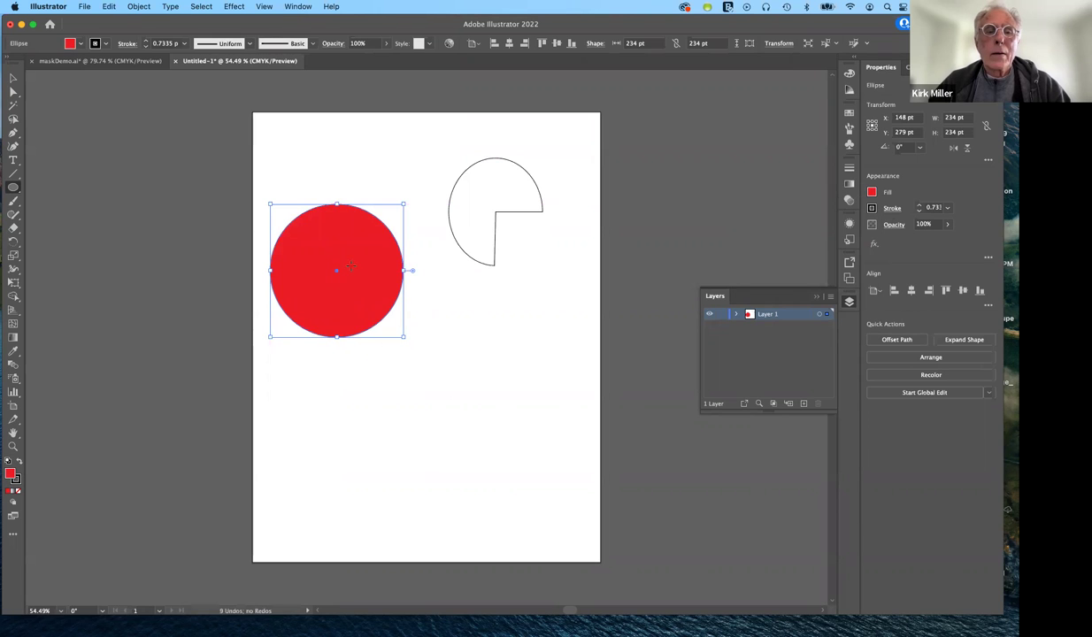
Move the red circle below the pie shape to X 325, Y 460 pt.
{"action": "left_click", "coordinate": [14, 78]}
{"action": "left_click_drag", "start_coordinate": [354, 294], "coordinate": [464, 391]}
{"action": "left_click_drag", "start_coordinate": [460, 390], "coordinate": [452, 398]}
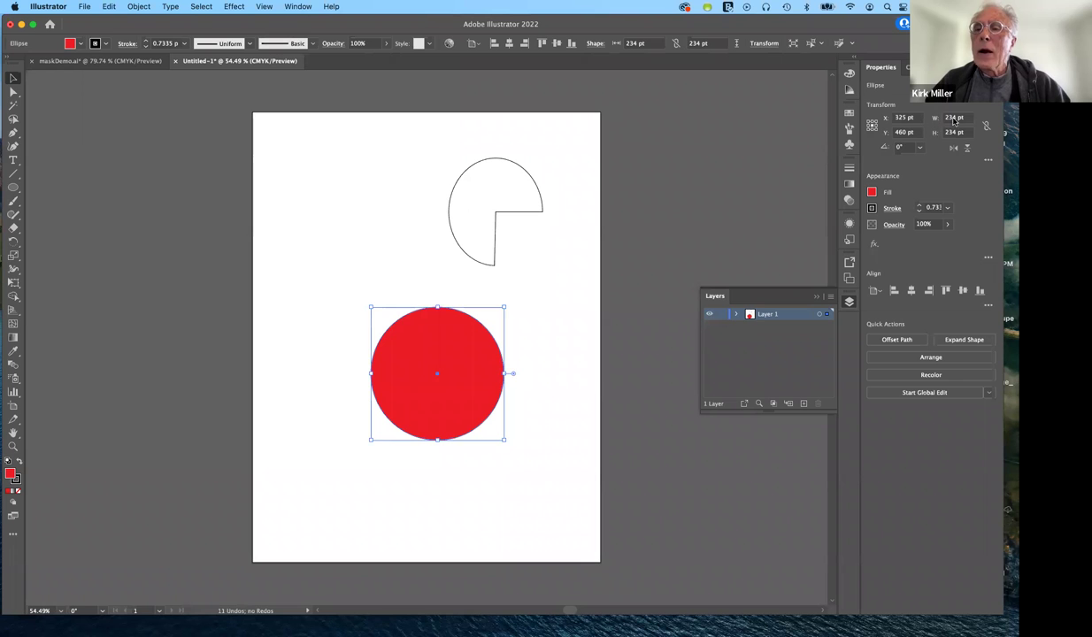
Set Illustrator's General measurement units to Inches in Preferences > Units.
{"action": "left_click", "coordinate": [51, 8]}
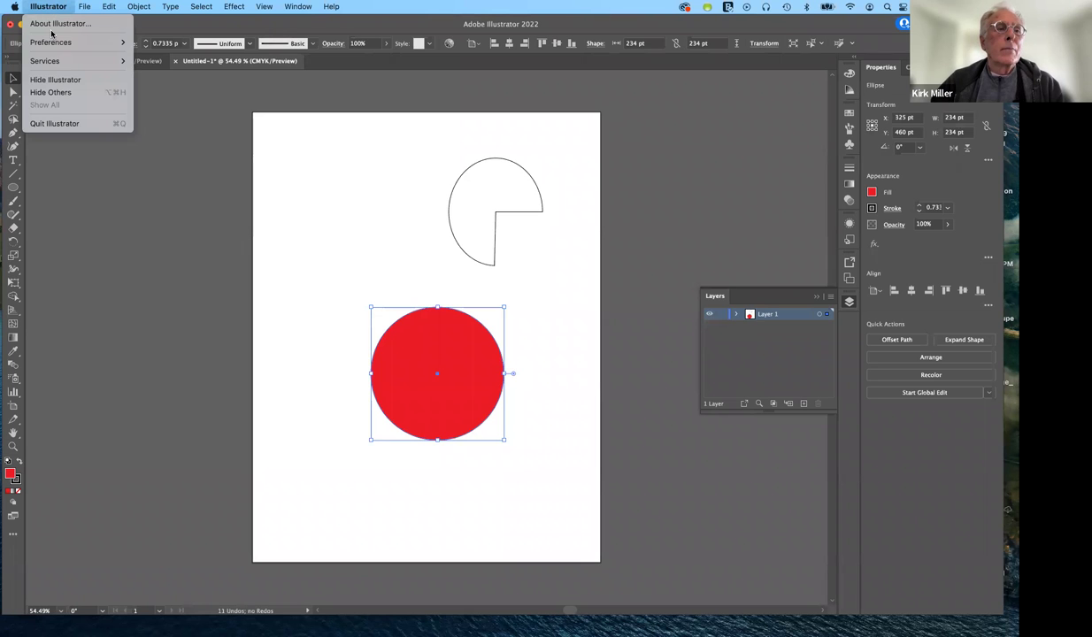
{"action": "mouse_move", "coordinate": [58, 42]}
{"action": "left_click", "coordinate": [151, 80]}
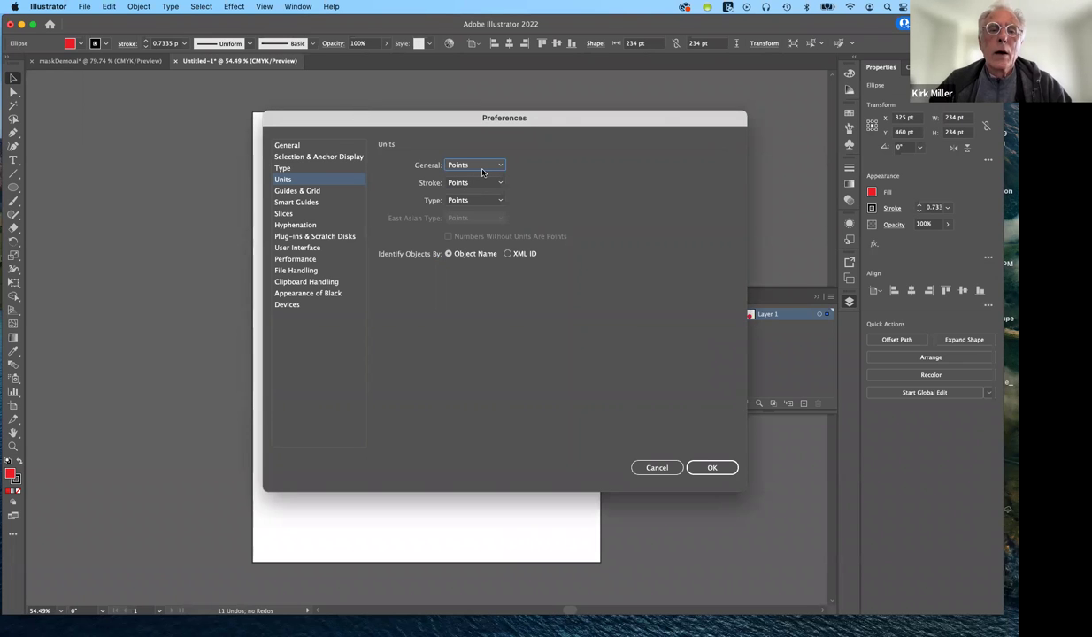
{"action": "left_click", "coordinate": [482, 167]}
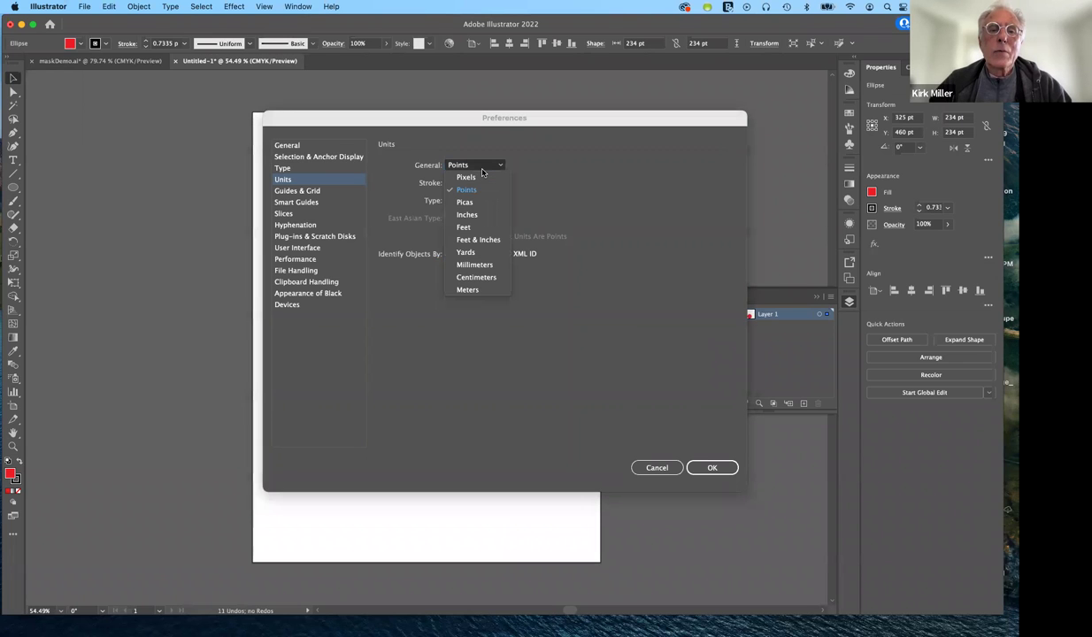
{"action": "left_click", "coordinate": [475, 215]}
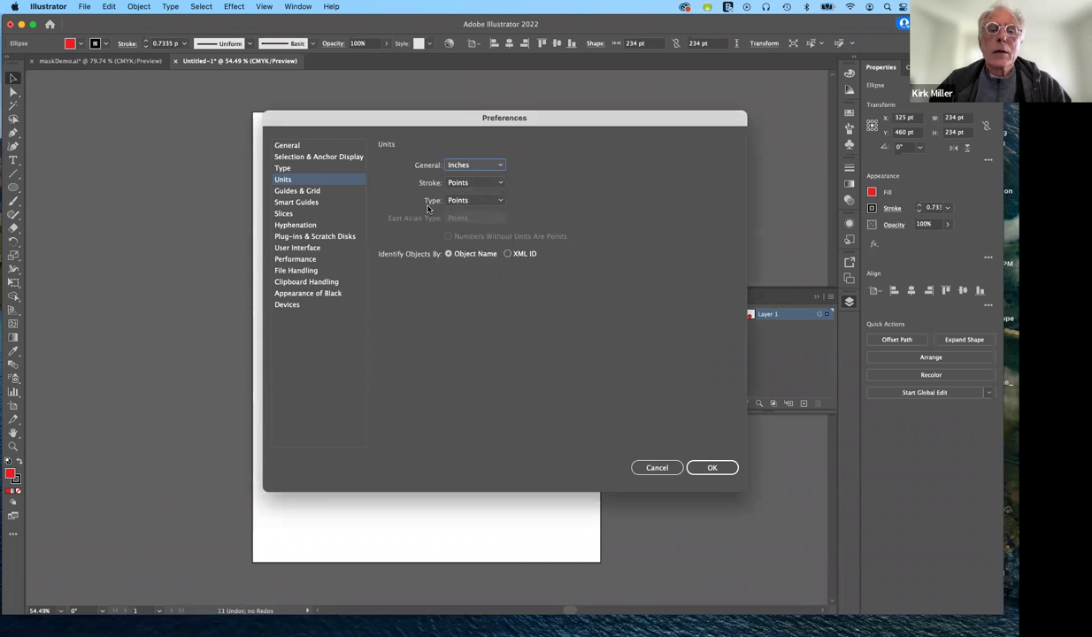
{"action": "left_click", "coordinate": [721, 471]}
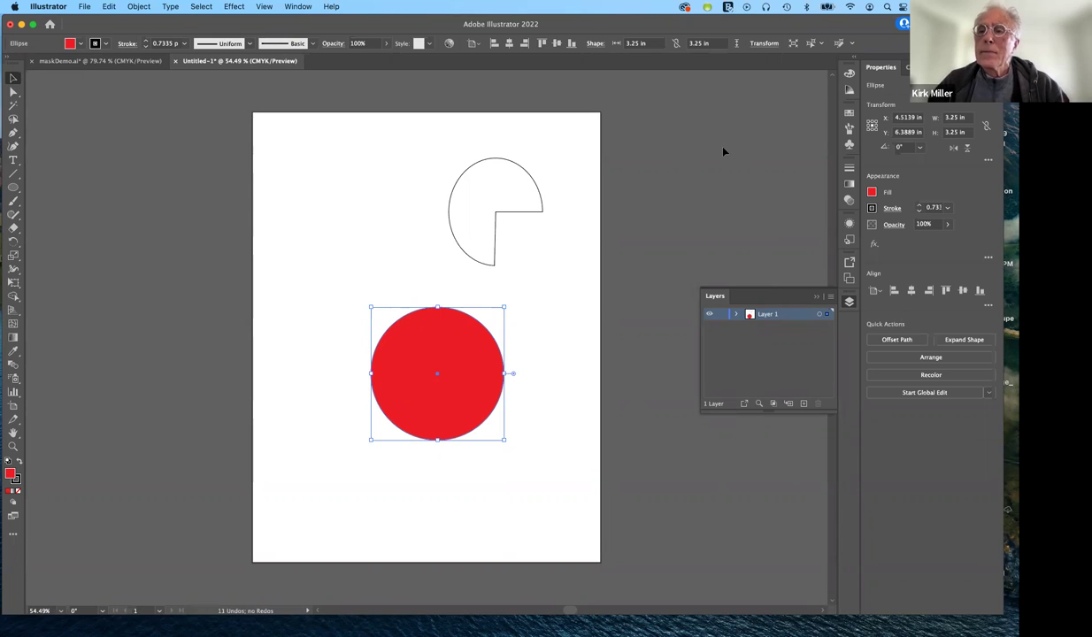
Link the width and height proportions and enter a 5 in width, making the circle 5 × 5 in.
{"action": "left_click", "coordinate": [956, 119]}
{"action": "double_click", "coordinate": [954, 117]}
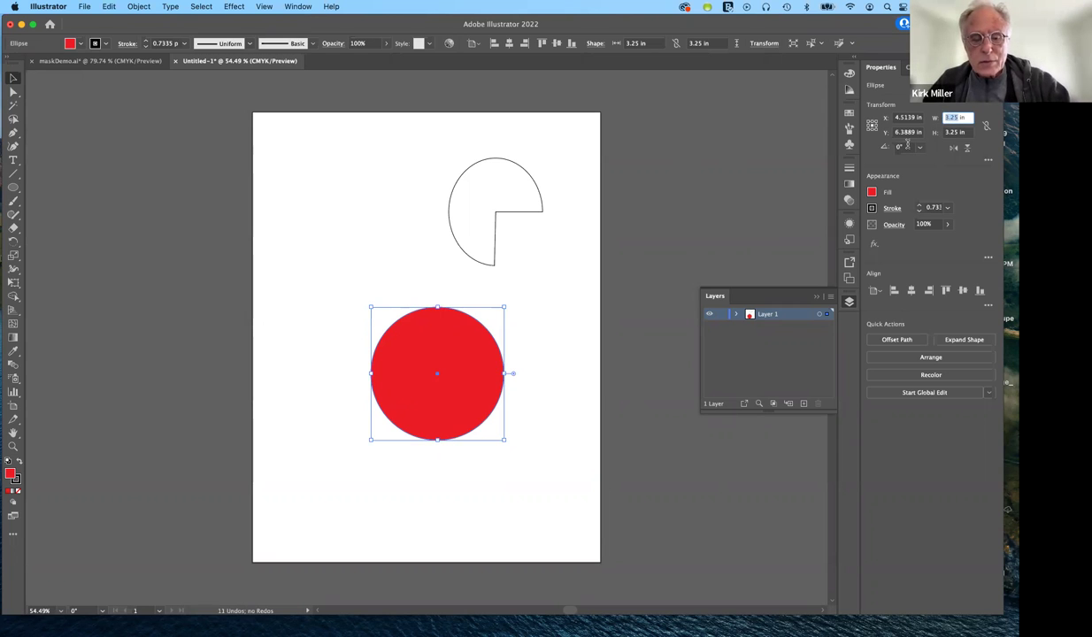
{"action": "type", "text": "5"}
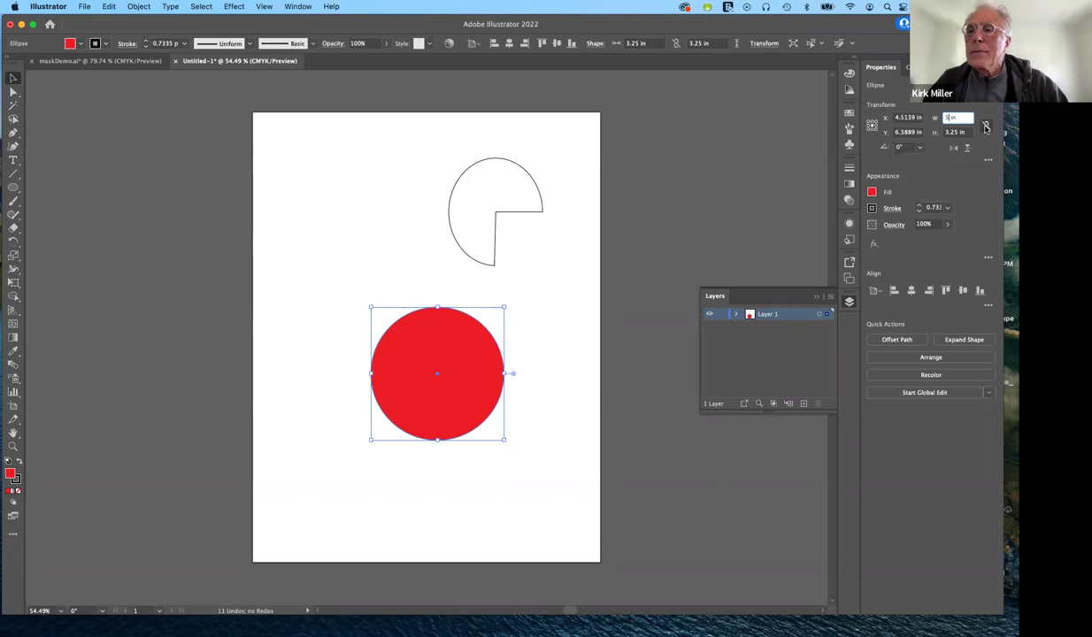
{"action": "key", "text": "Return"}
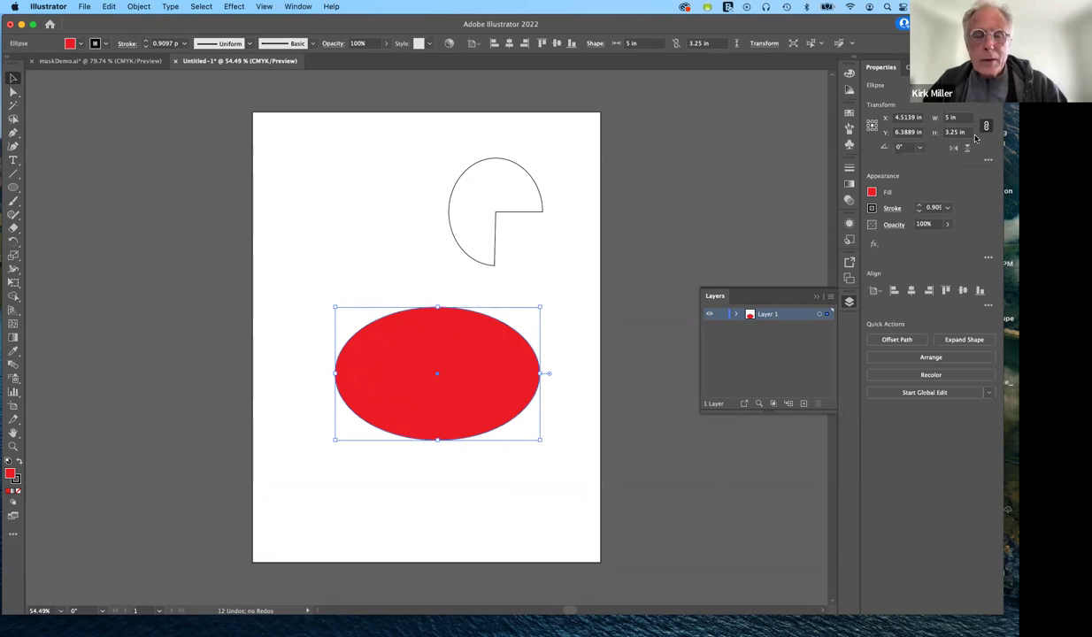
{"action": "key", "text": "Tab"}
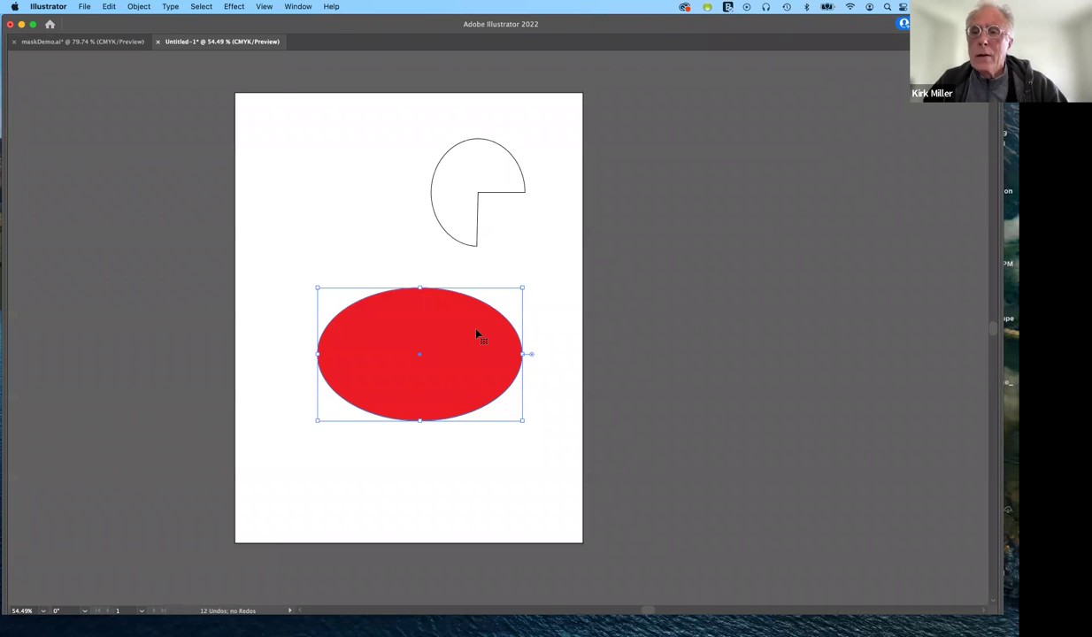
{"action": "key", "text": "Tab"}
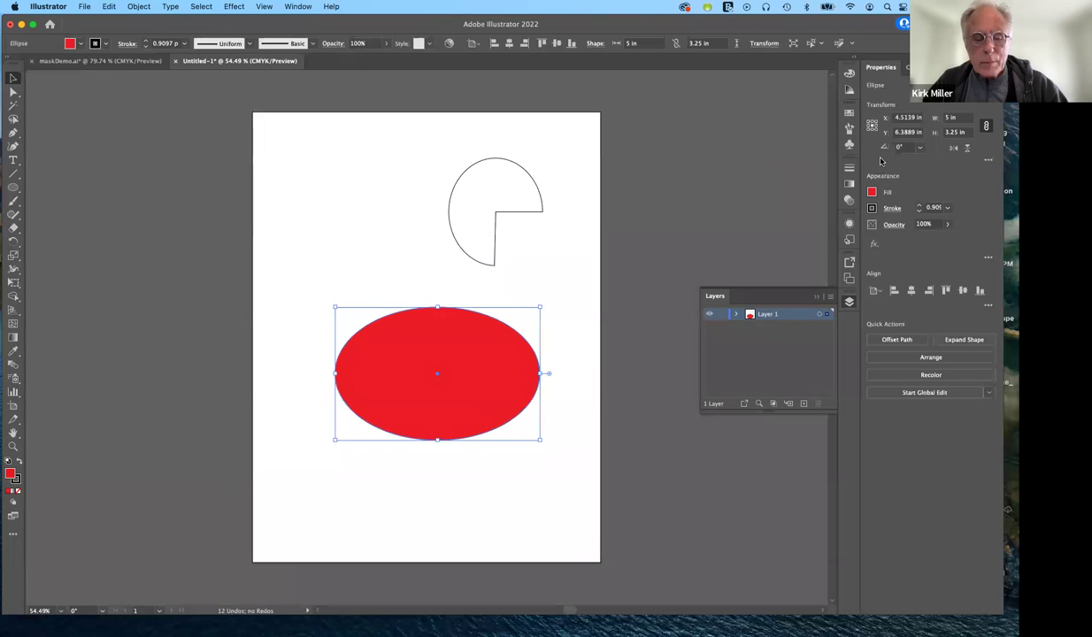
{"action": "key", "text": "super+z"}
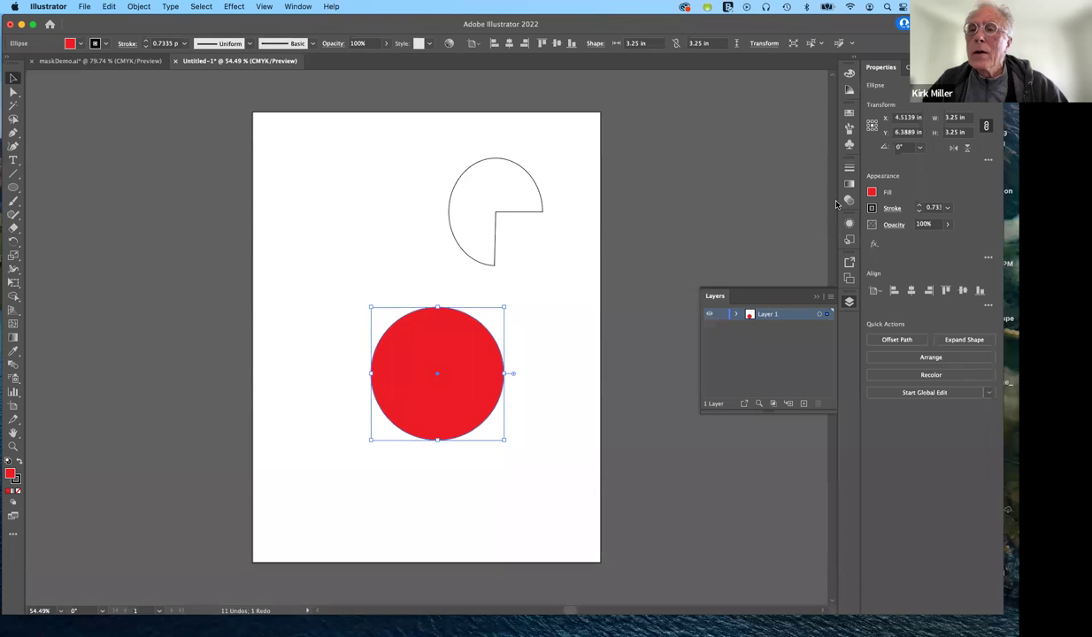
{"action": "left_click", "coordinate": [987, 128]}
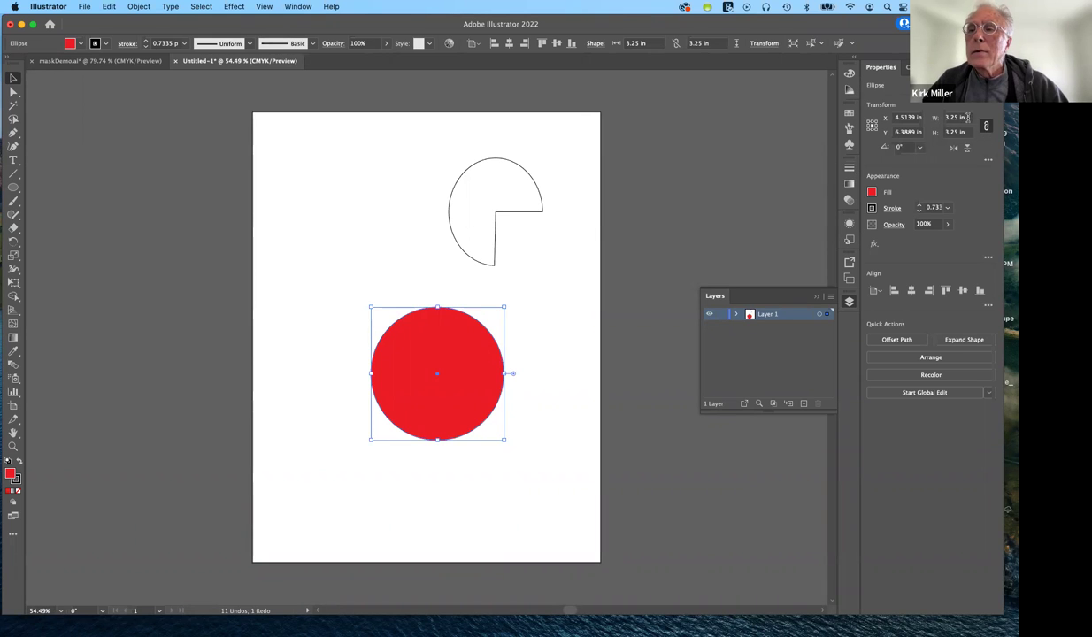
{"action": "left_click", "coordinate": [962, 118]}
{"action": "type", "text": "5"}
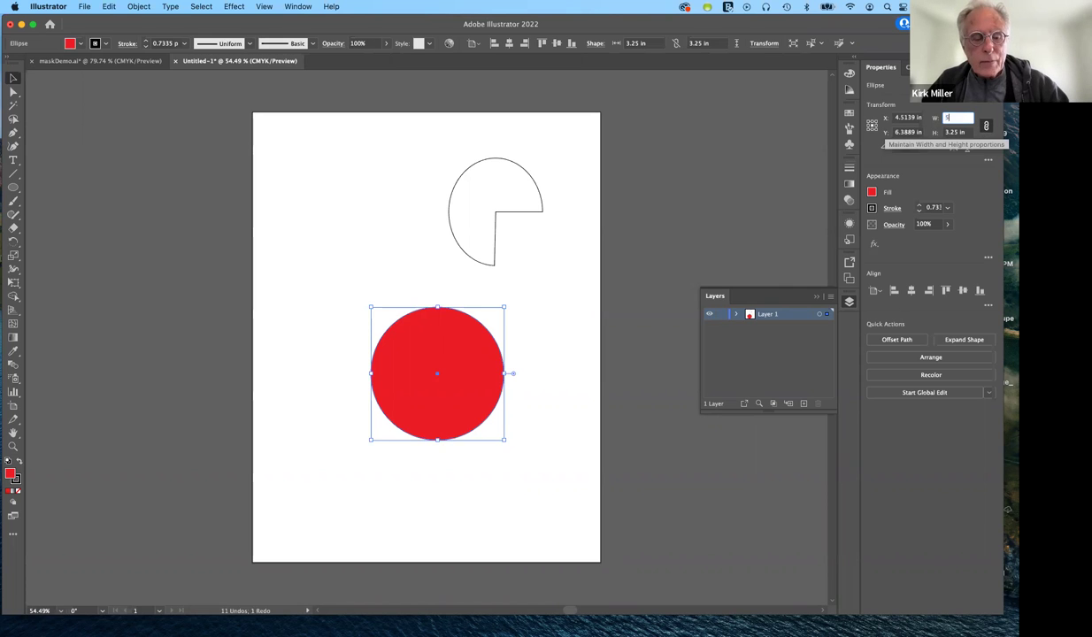
{"action": "key", "text": "Tab"}
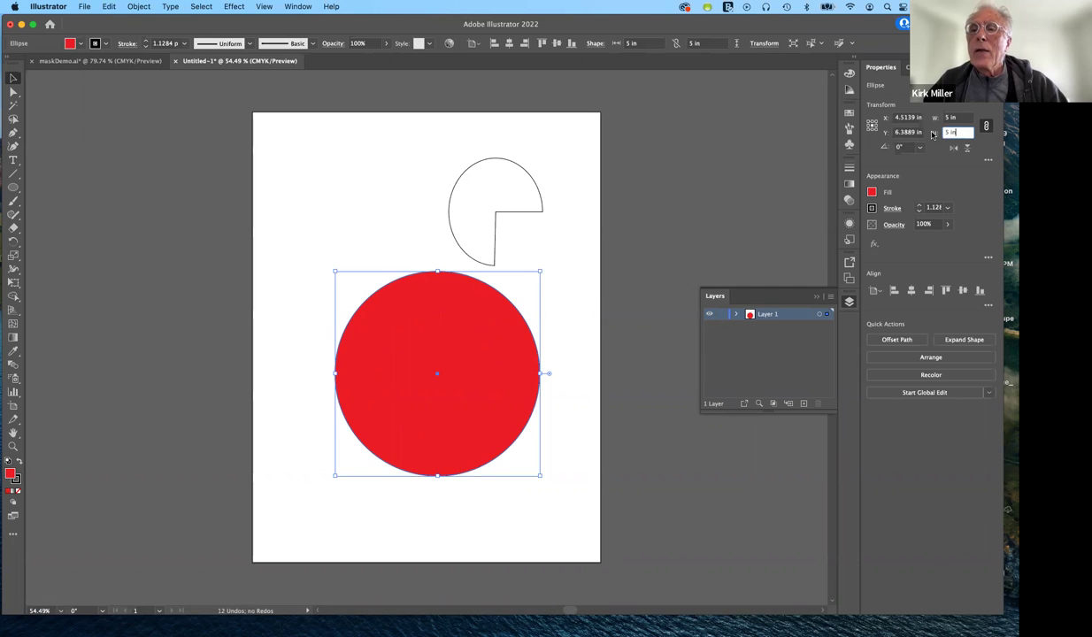
Show the rulers and, from the top-left reference point, place the circle at X 1 in, Y 0.5 in.
{"action": "left_click", "coordinate": [870, 123]}
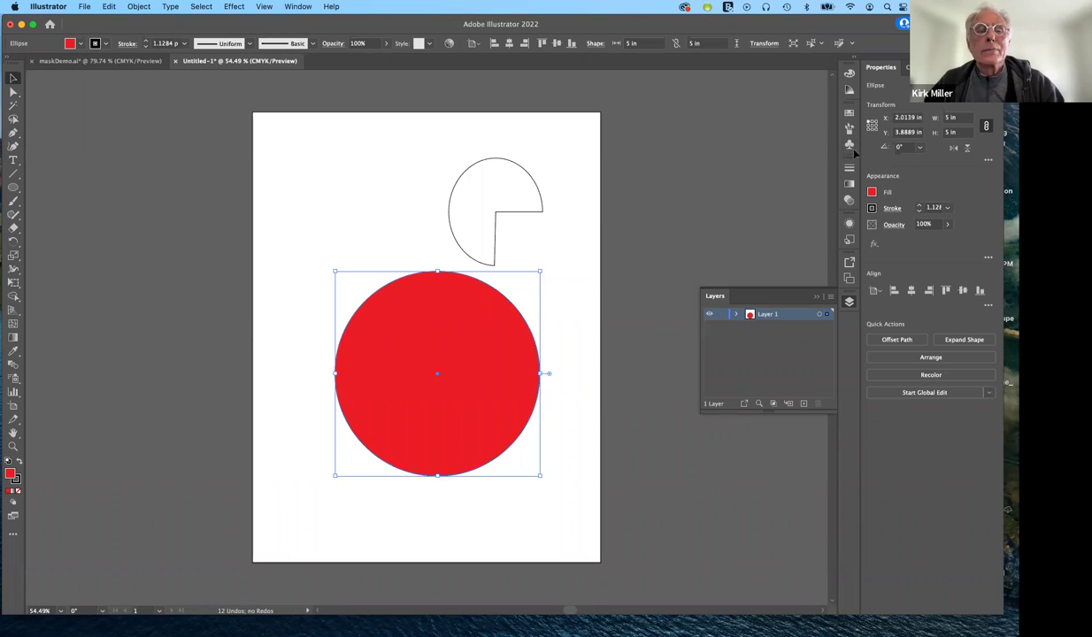
{"action": "key", "text": "super+shift+b"}
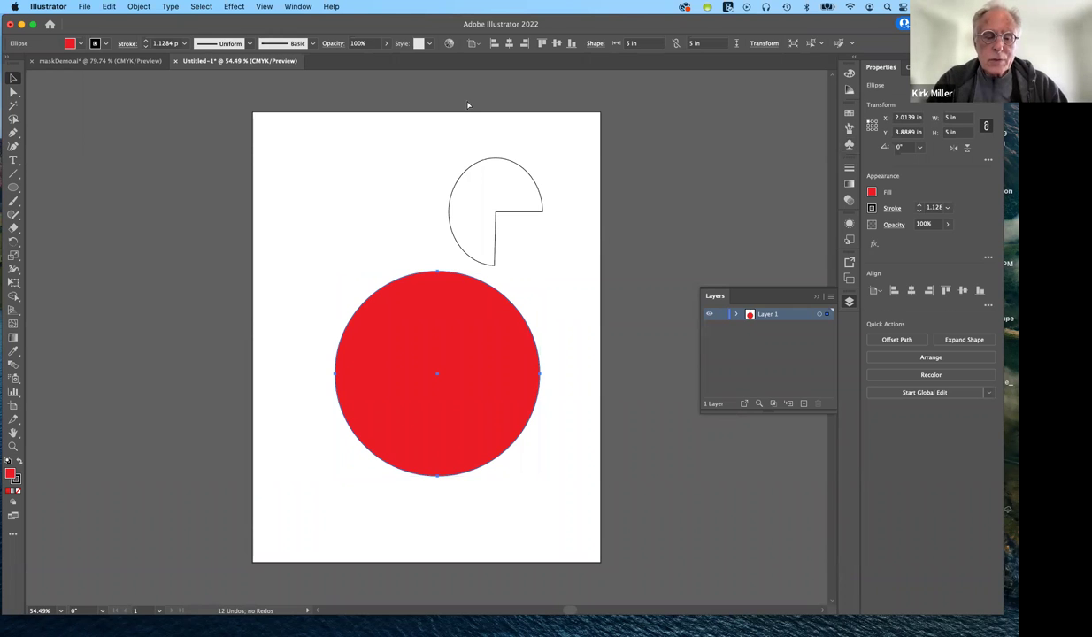
{"action": "key", "text": "super+r"}
{"action": "key", "text": "super+shift+b"}
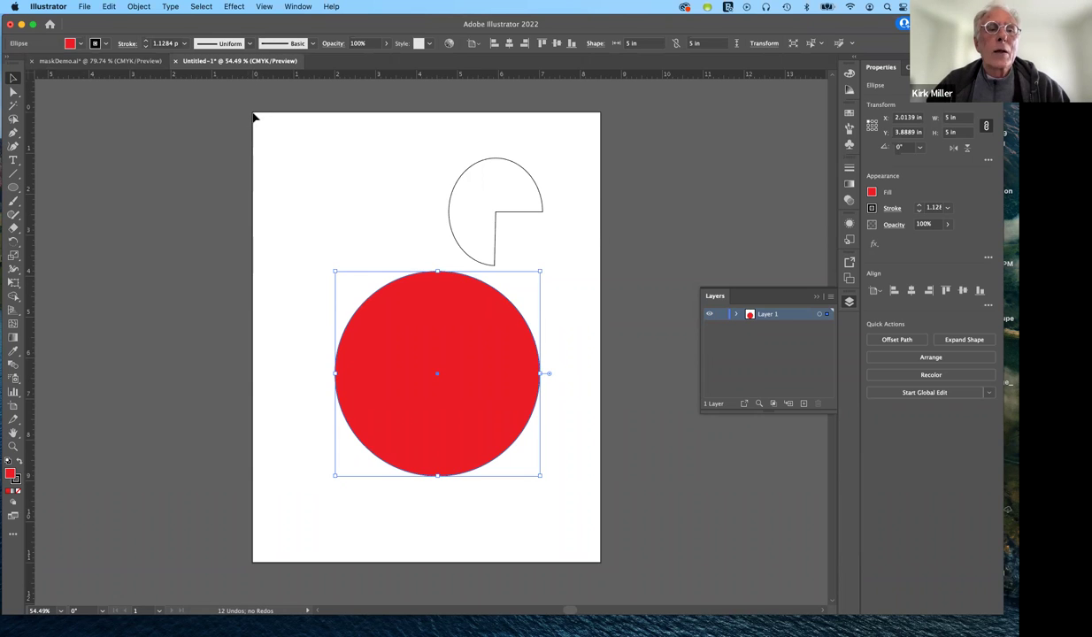
{"action": "left_click", "coordinate": [911, 117]}
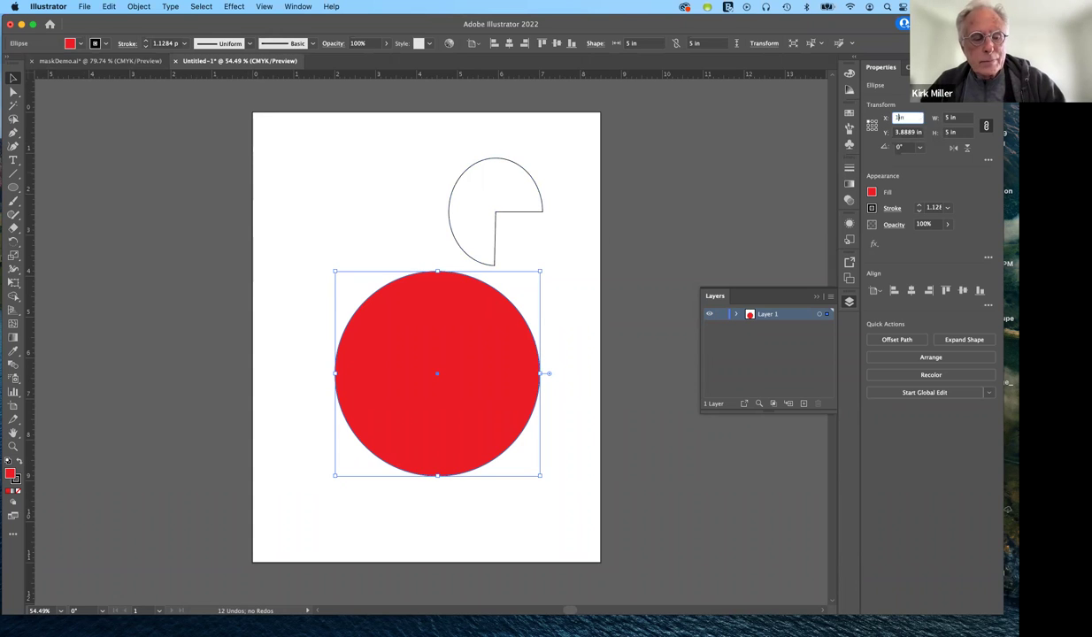
{"action": "type", "text": "1"}
{"action": "key", "text": "Tab"}
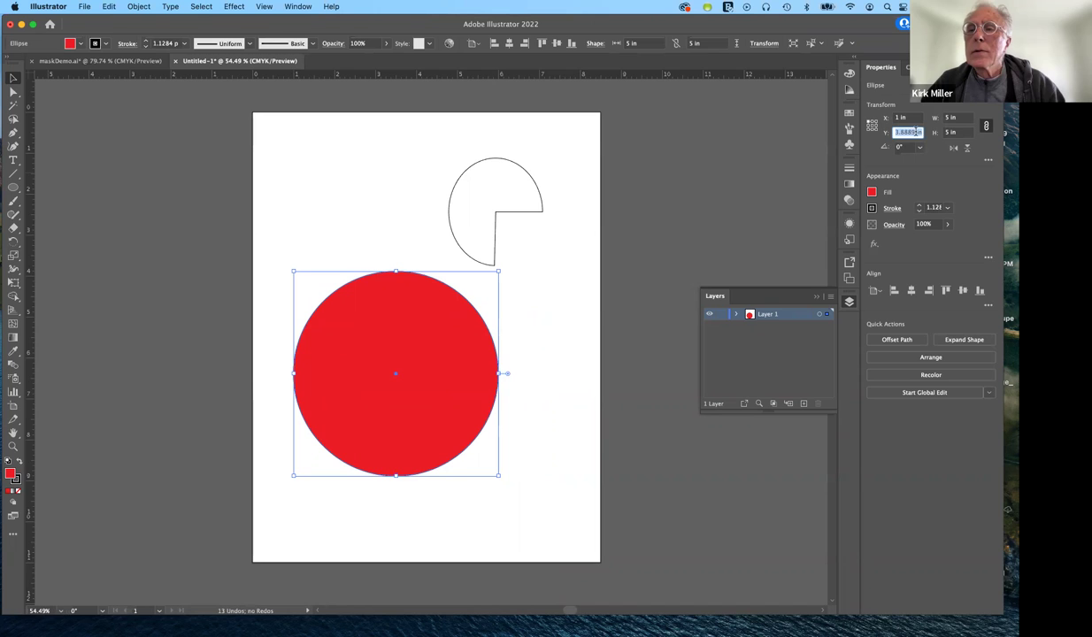
{"action": "type", "text": "1"}
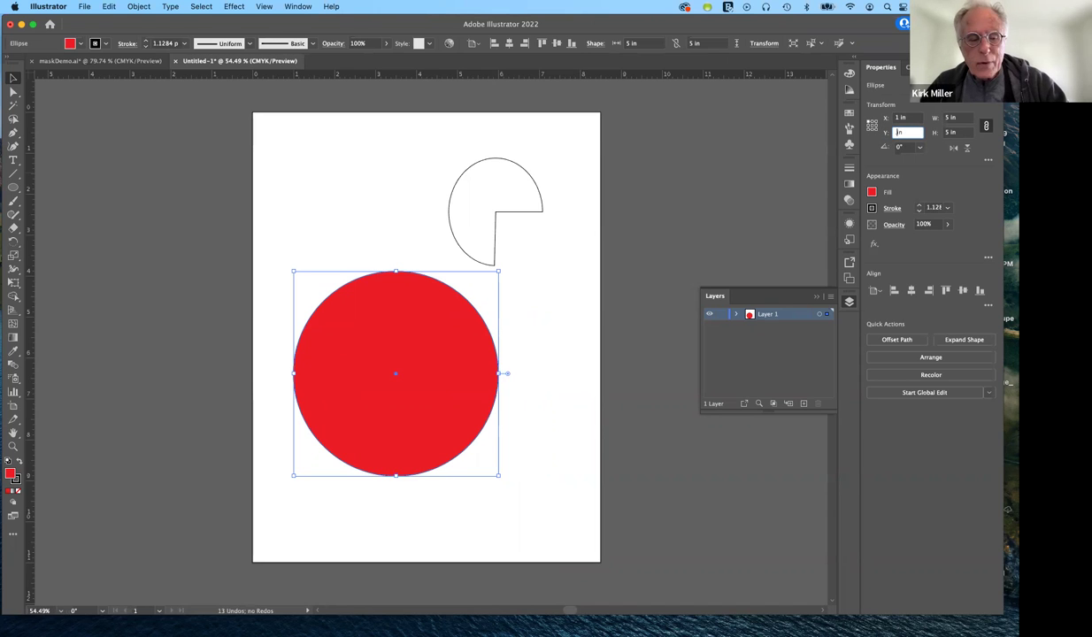
{"action": "key", "text": "Tab"}
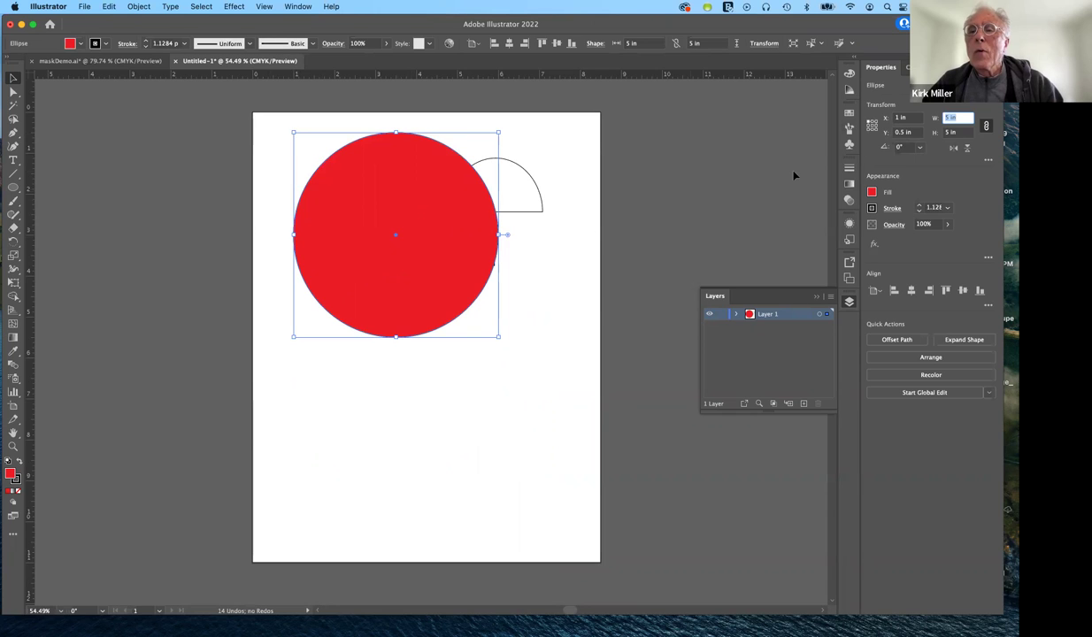
Switch to the centre reference point and move the circle to X 4.25 in, Y 5.5 in.
{"action": "left_click", "coordinate": [872, 126]}
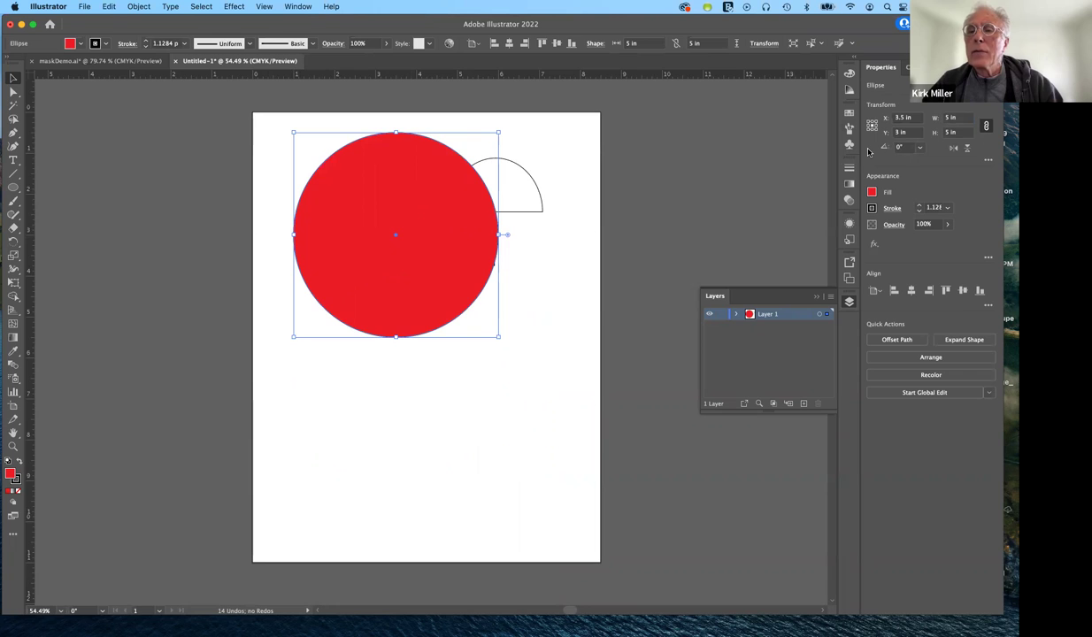
{"action": "left_click", "coordinate": [902, 117]}
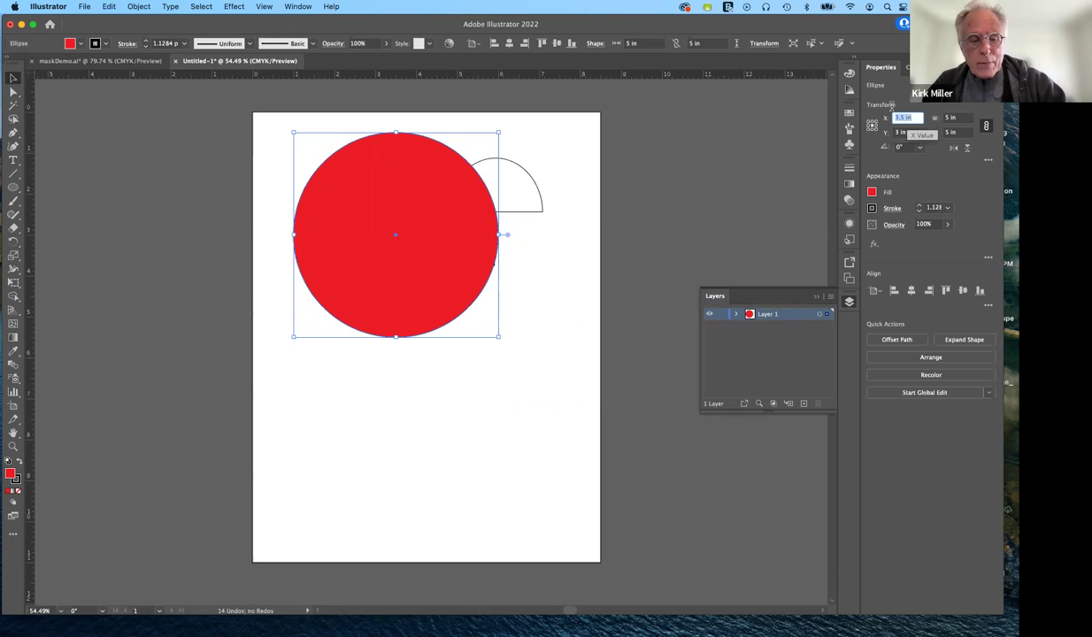
{"action": "type", "text": "4"}
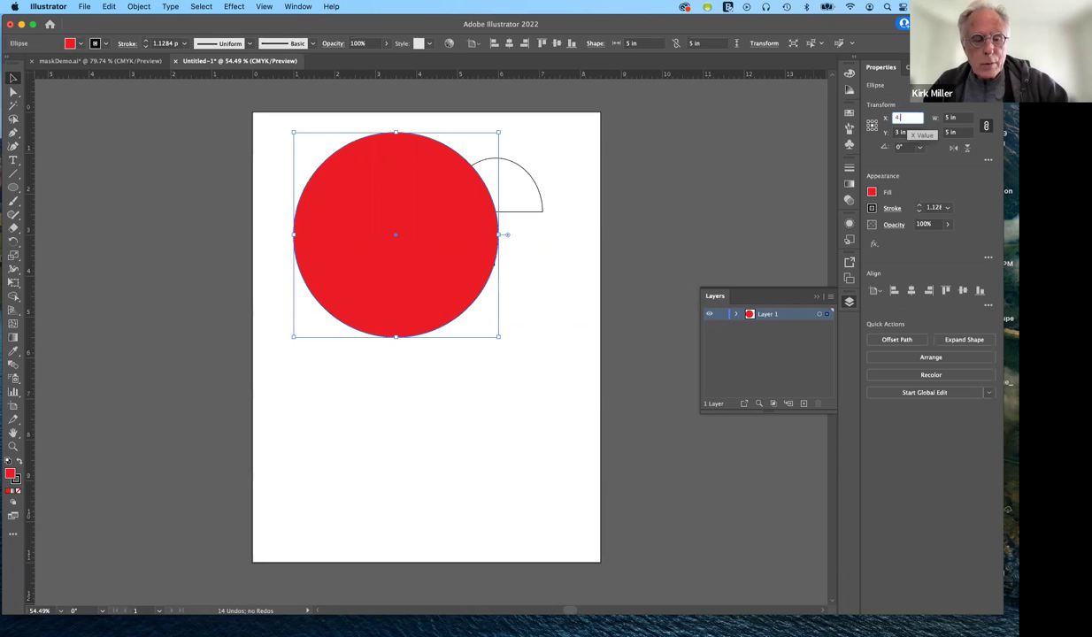
{"action": "key", "text": "Tab"}
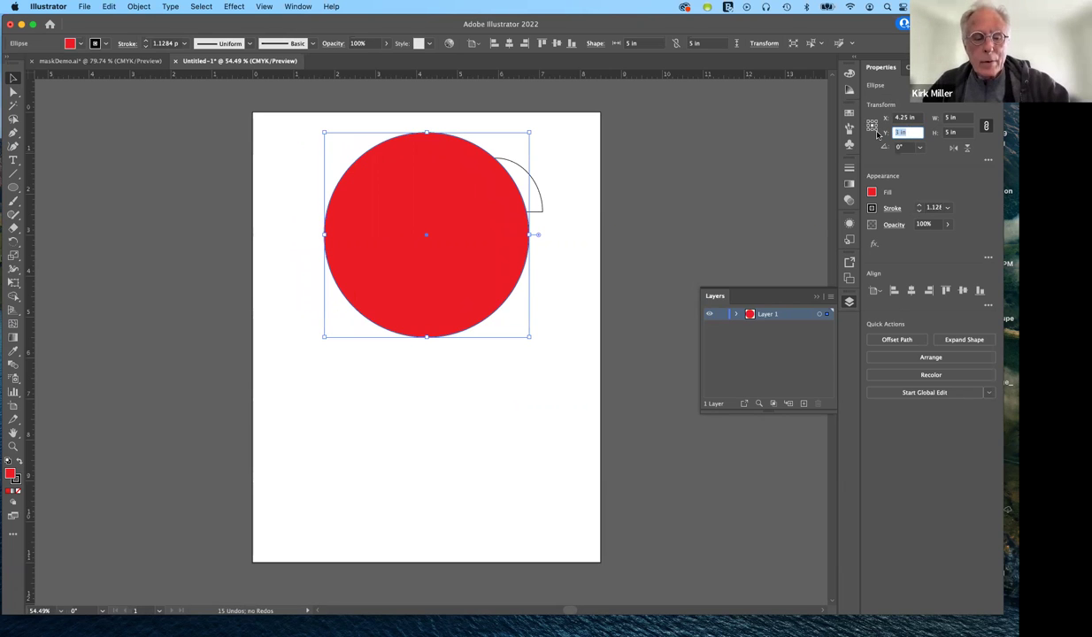
{"action": "type", "text": "5"}
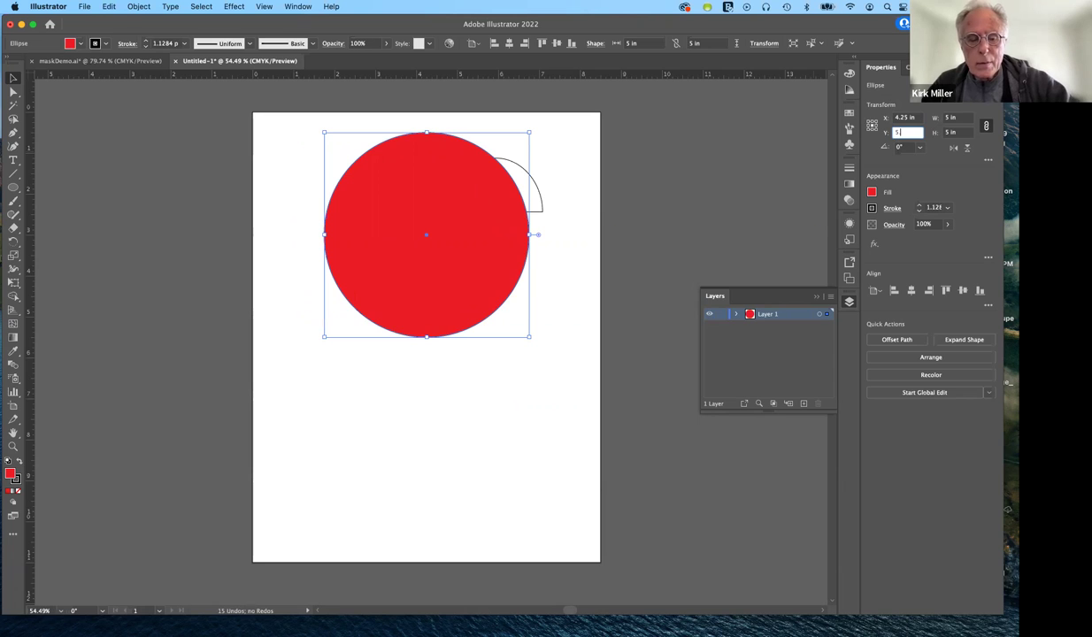
{"action": "type", "text": ".5"}
{"action": "key", "text": "Tab"}
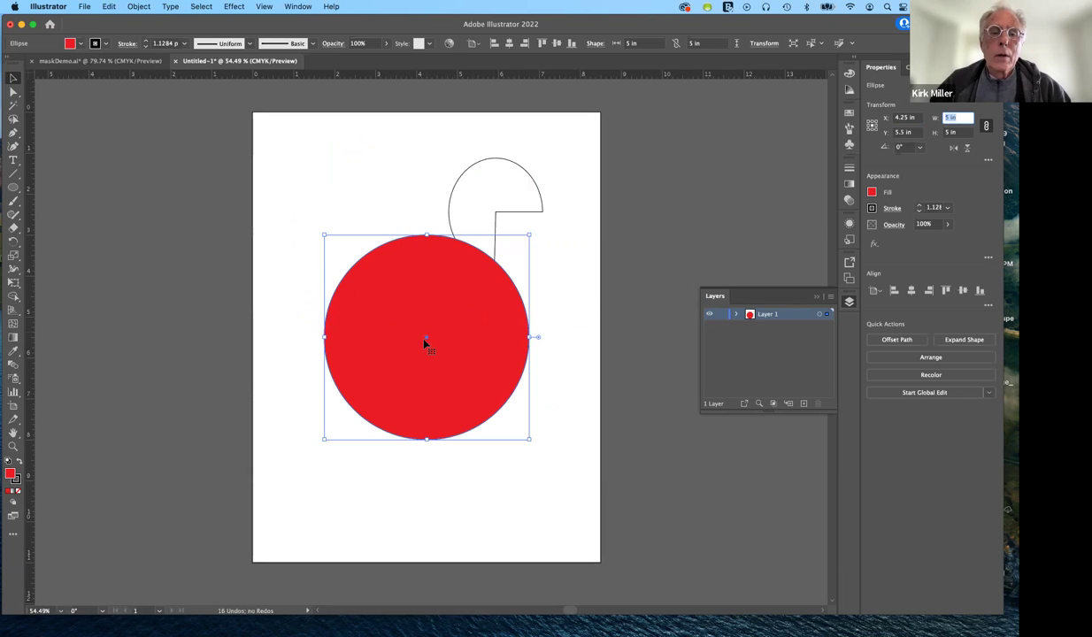
Drag the red circle to the page's upper left and shrink it from its corner.
{"action": "left_click", "coordinate": [572, 361]}
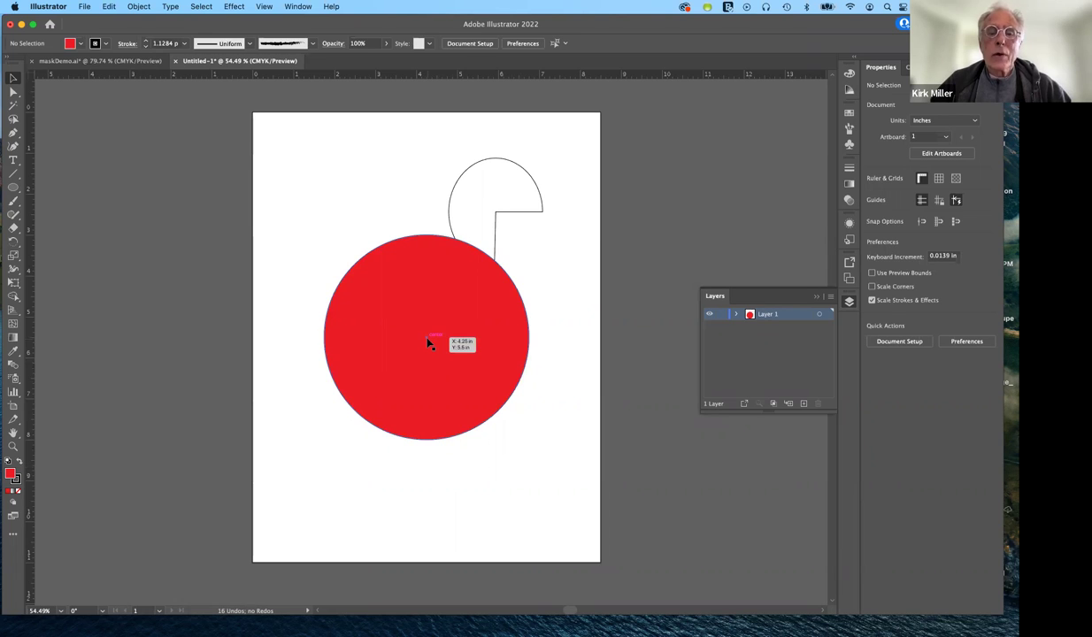
{"action": "left_click_drag", "start_coordinate": [497, 331], "coordinate": [416, 202]}
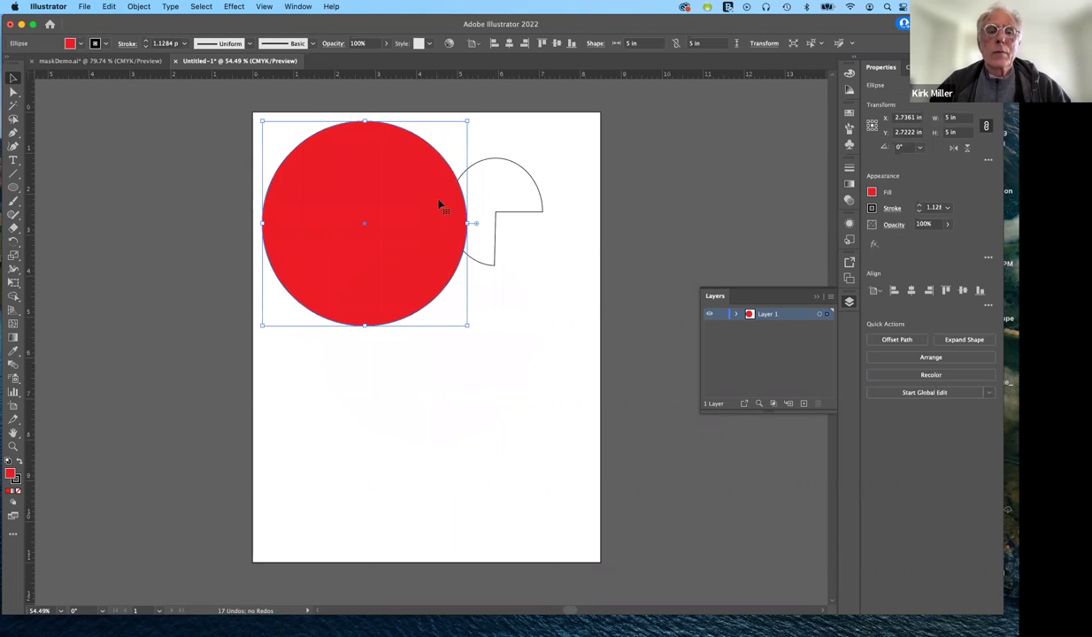
{"action": "left_click_drag", "start_coordinate": [467, 122], "coordinate": [361, 161]}
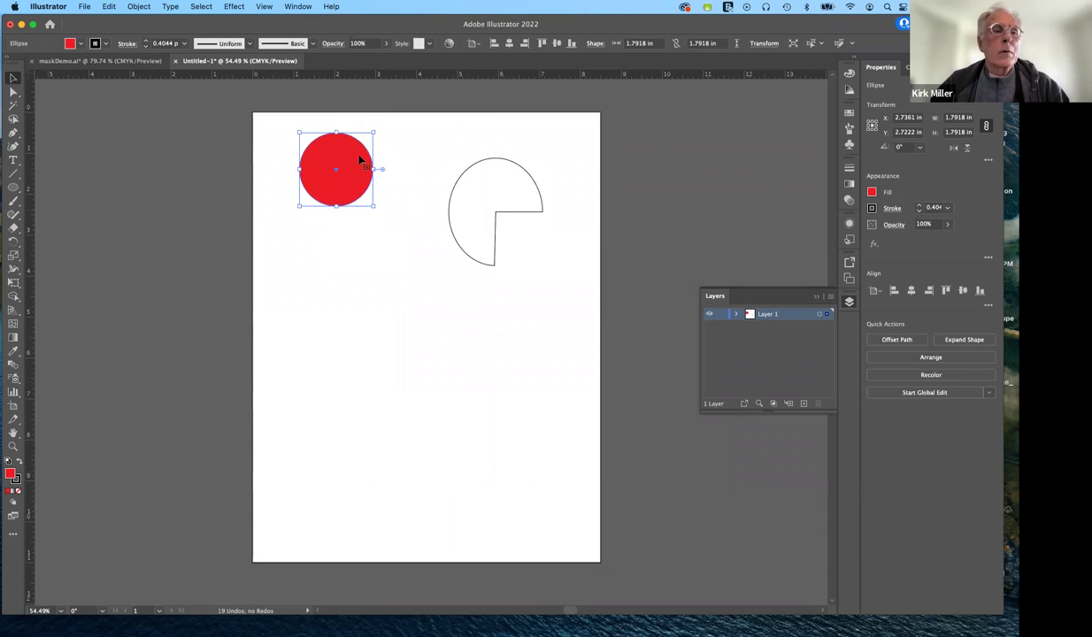
Draw a red 4.0833 × 3.6944 in rectangle below the shapes with the Rectangle Tool, then zoom to 100%.
{"action": "left_click", "coordinate": [16, 189]}
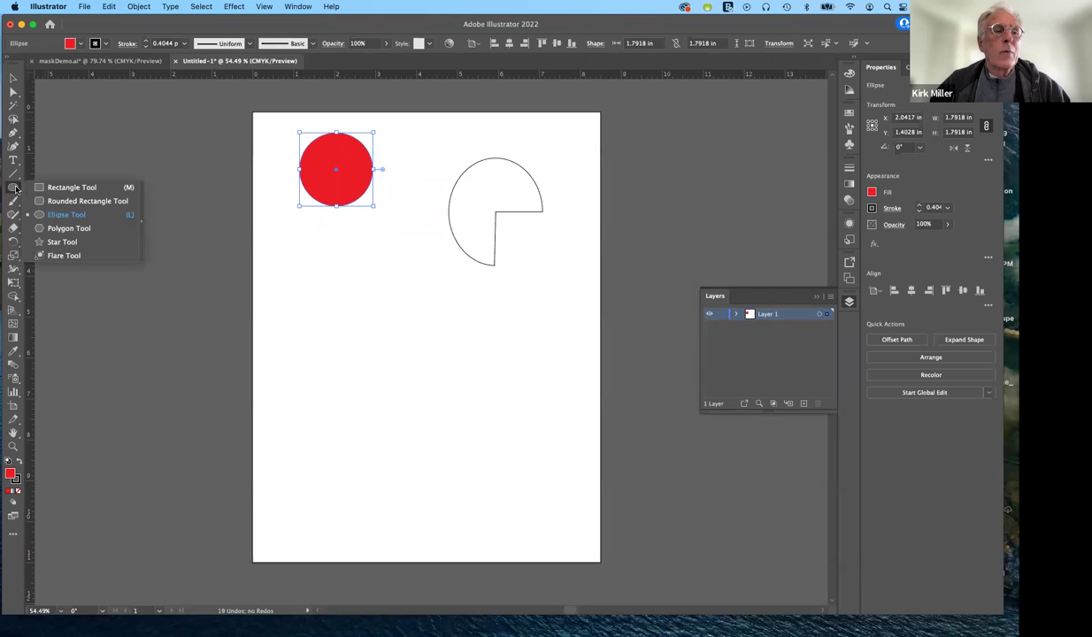
{"action": "left_click", "coordinate": [61, 191]}
{"action": "left_click_drag", "start_coordinate": [362, 312], "coordinate": [529, 463]}
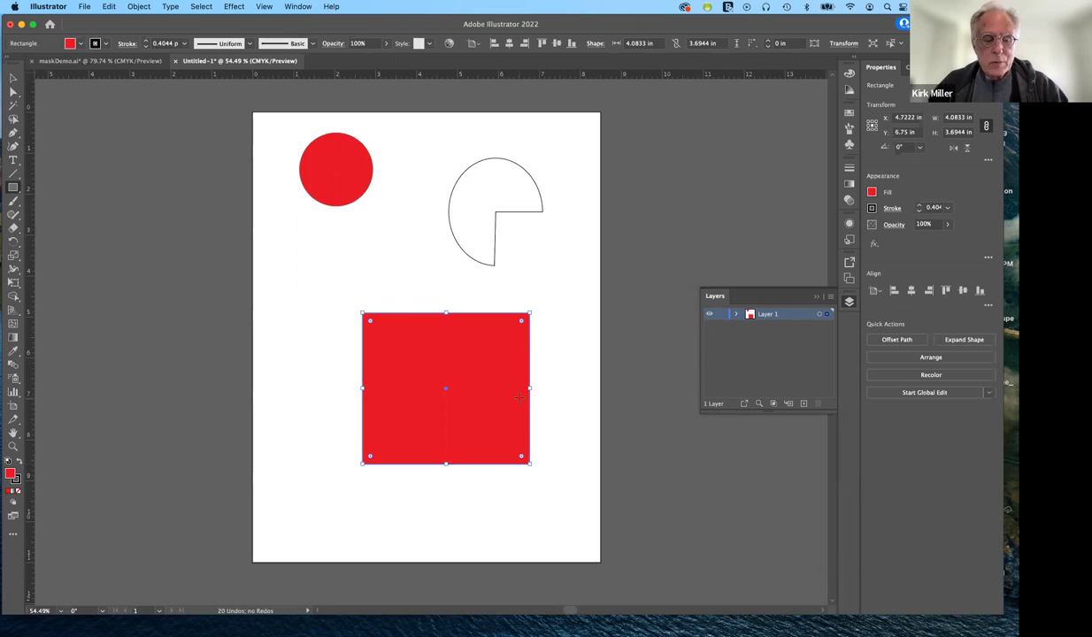
{"action": "key", "text": "super+1"}
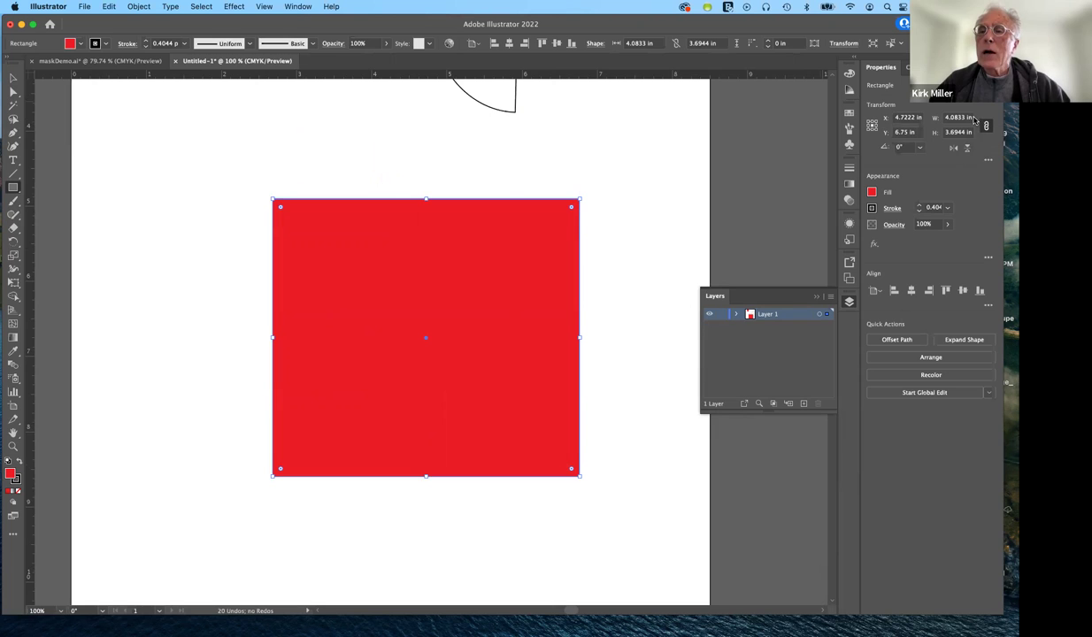
Enter a 4 in width for the rectangle, then revert the proportional resize.
{"action": "left_click", "coordinate": [944, 117]}
{"action": "left_click_drag", "start_coordinate": [944, 116], "coordinate": [970, 116]}
{"action": "type", "text": "4"}
{"action": "key", "text": "Tab"}
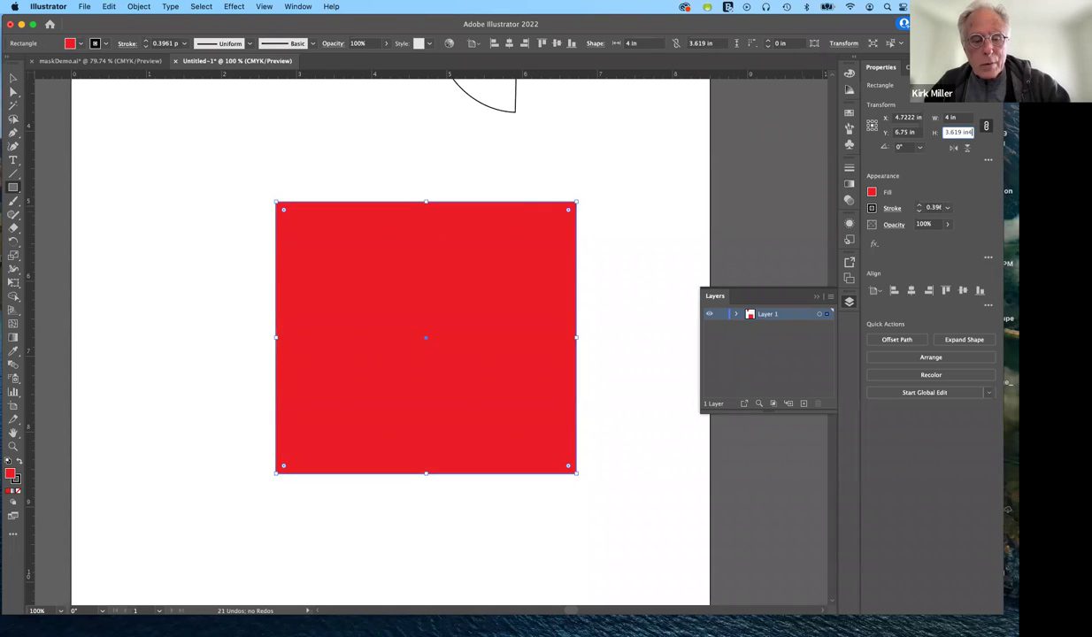
{"action": "key", "text": "Tab"}
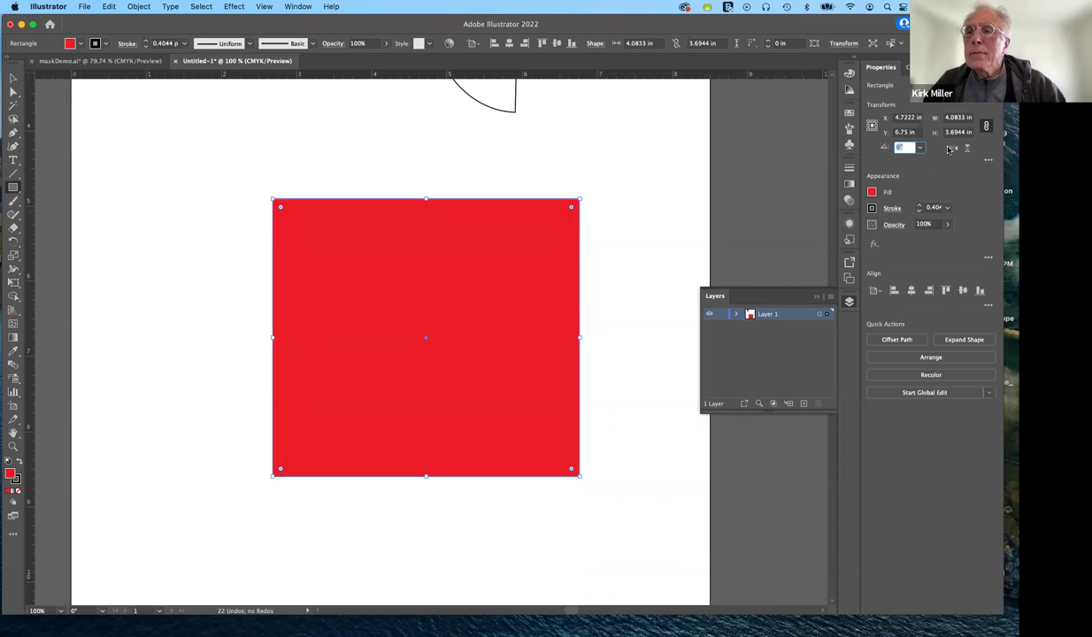
Unlink width and height proportions and set the rectangle's height to 4 in.
{"action": "left_click", "coordinate": [985, 126]}
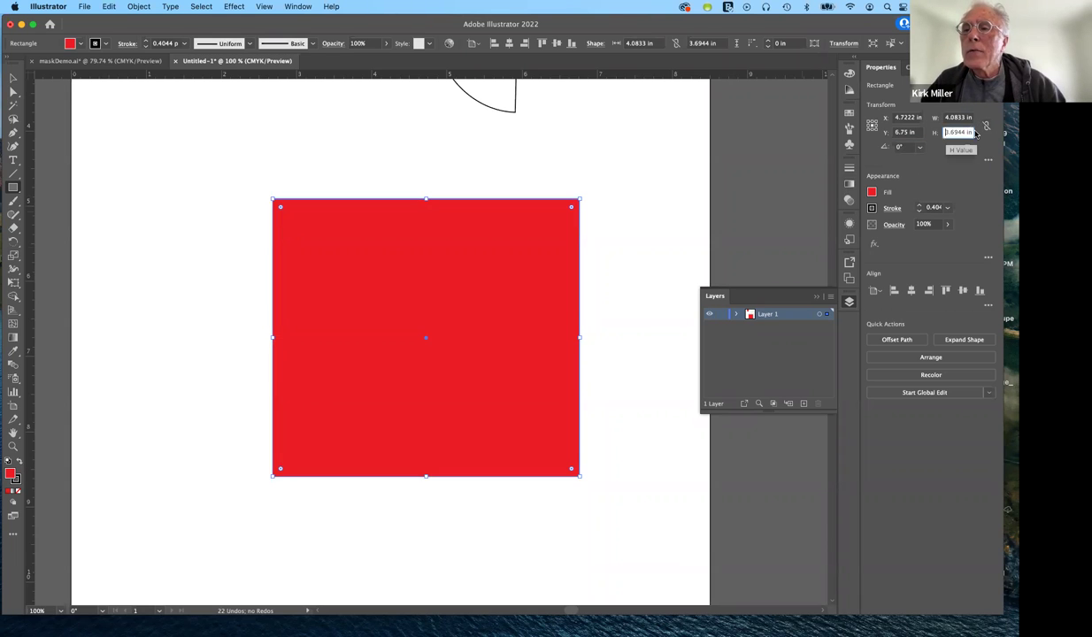
{"action": "left_click_drag", "start_coordinate": [948, 132], "coordinate": [976, 133]}
{"action": "type", "text": "4"}
{"action": "key", "text": "Tab"}
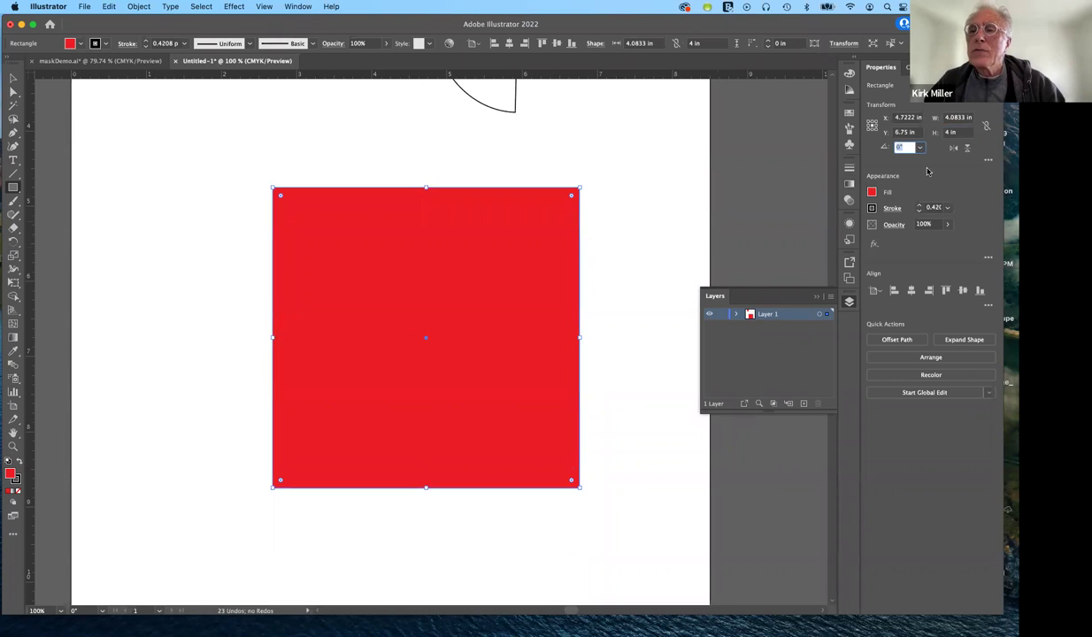
Try re-entering 4 in as the width, leaving the width at 4.0833 in.
{"action": "left_click", "coordinate": [958, 117]}
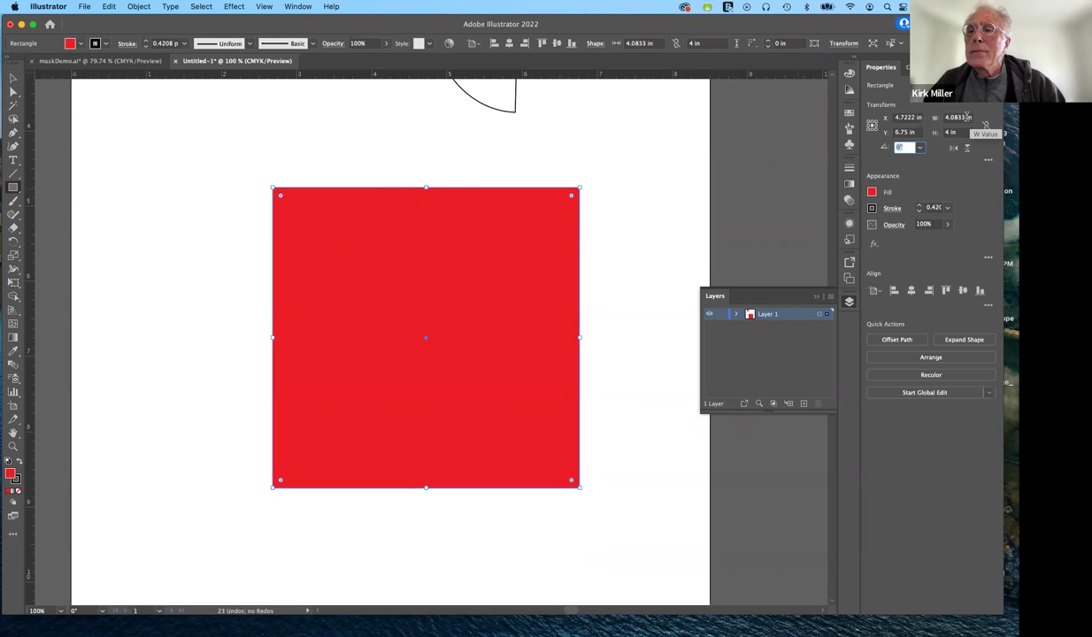
{"action": "type", "text": "4 "}
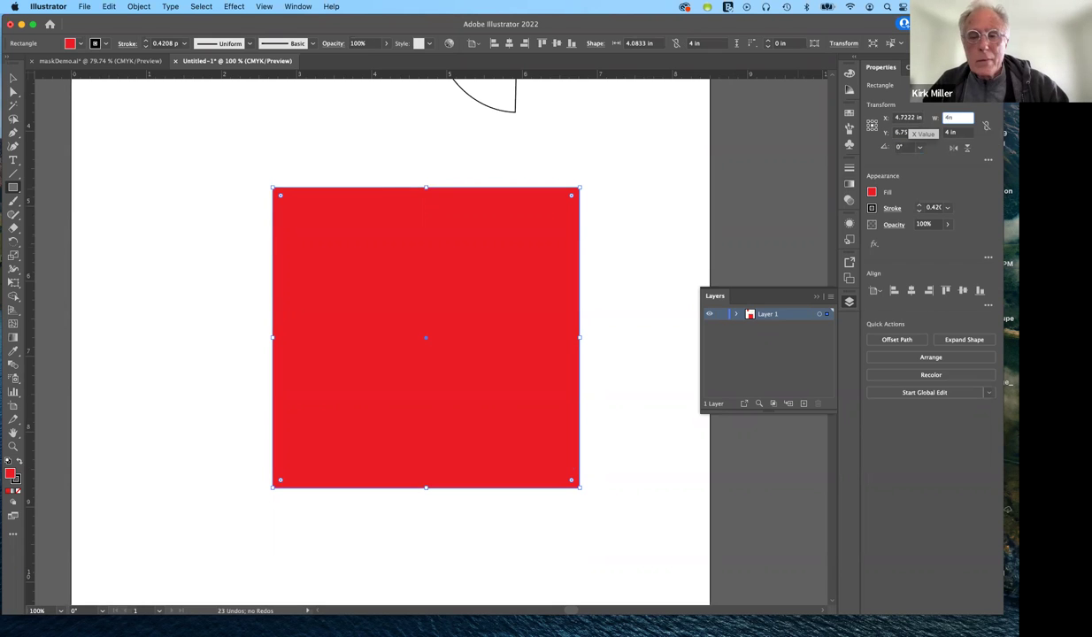
{"action": "type", "text": "in"}
{"action": "key", "text": "Tab"}
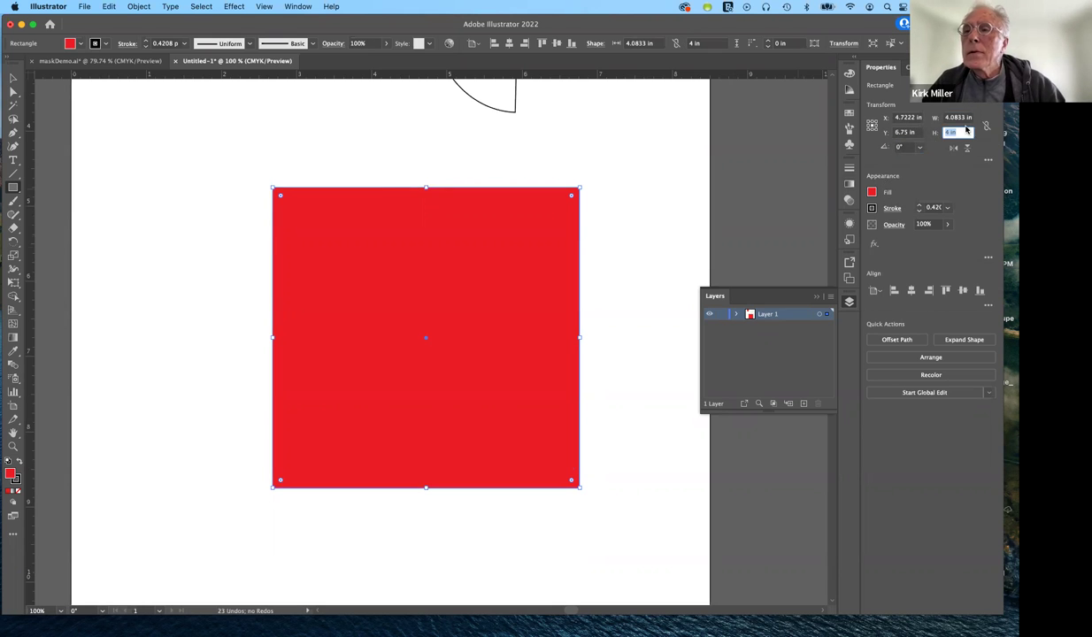
{"action": "left_click", "coordinate": [965, 117]}
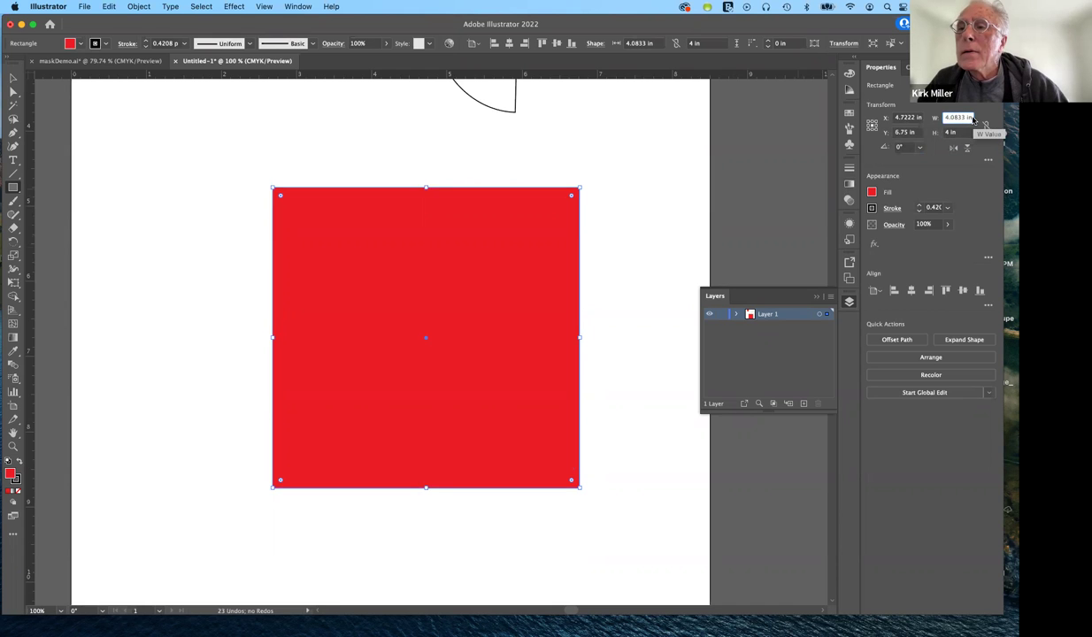
{"action": "left_click_drag", "start_coordinate": [960, 118], "coordinate": [935, 121]}
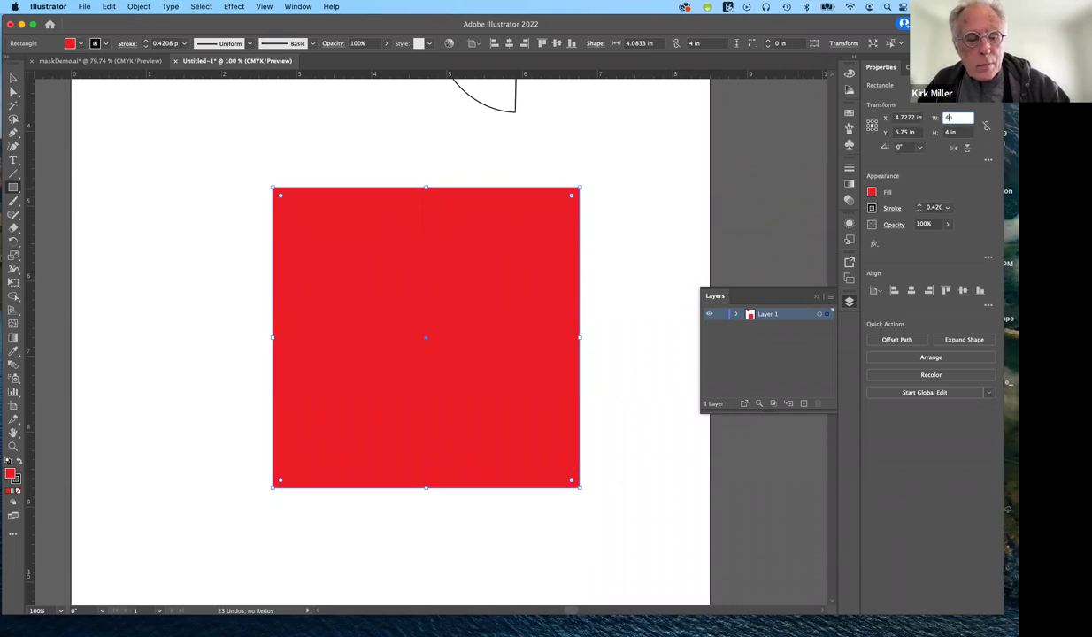
{"action": "key", "text": "Tab"}
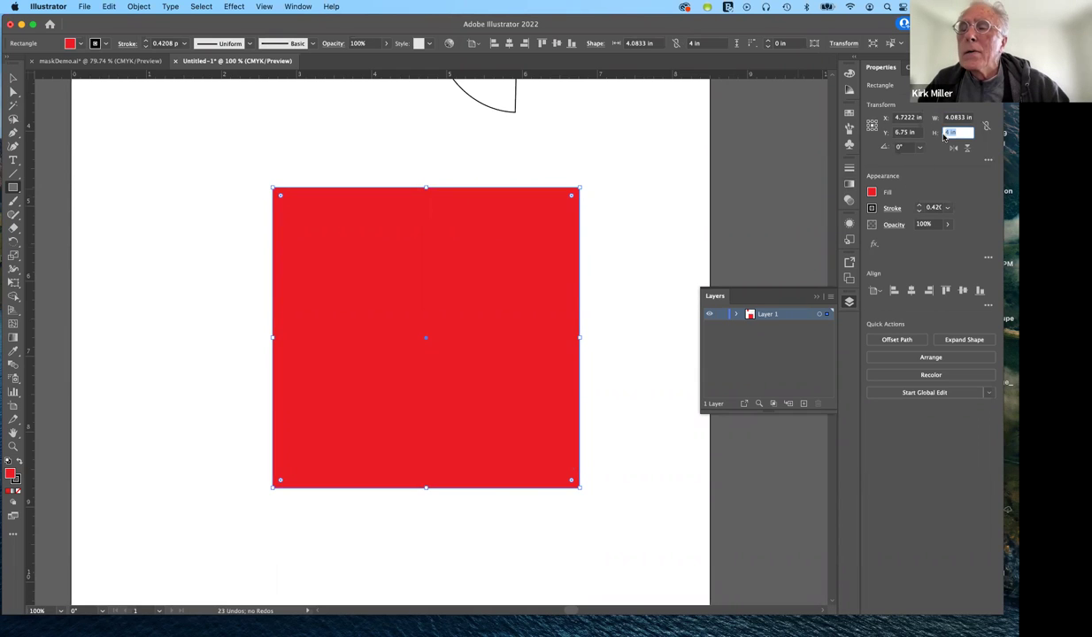
{"action": "left_click", "coordinate": [986, 128]}
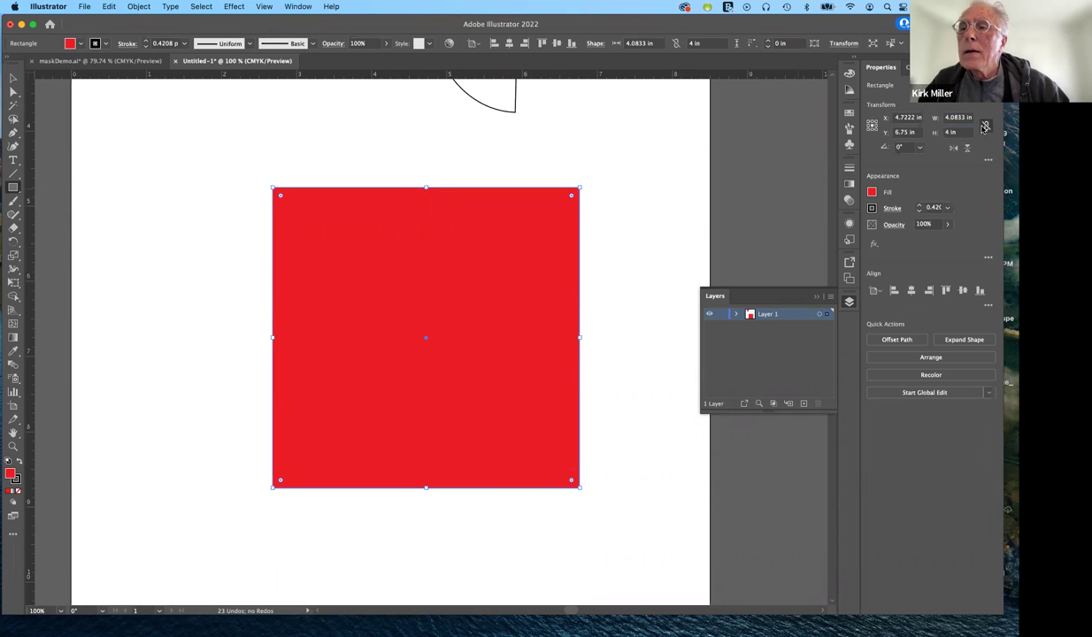
{"action": "left_click", "coordinate": [958, 118]}
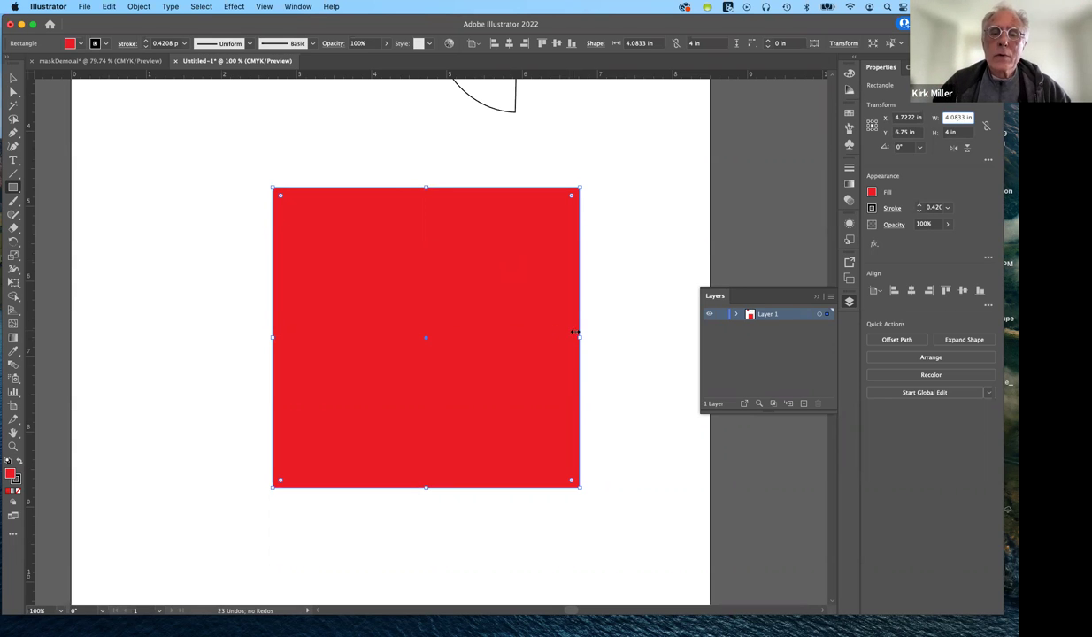
Resize the rectangle to about 3.49 × 3.95 in and round all corners to 0.3924 in.
{"action": "left_click_drag", "start_coordinate": [432, 337], "coordinate": [432, 337]}
{"action": "left_click", "coordinate": [430, 336]}
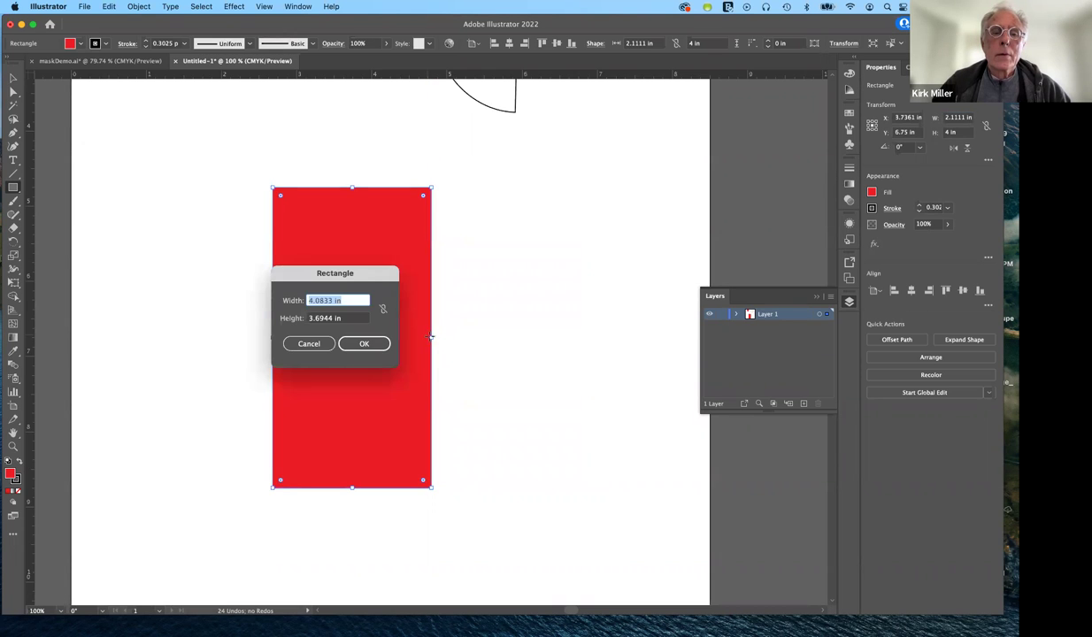
{"action": "key", "text": "Escape"}
{"action": "left_click_drag", "start_coordinate": [429, 340], "coordinate": [544, 352]}
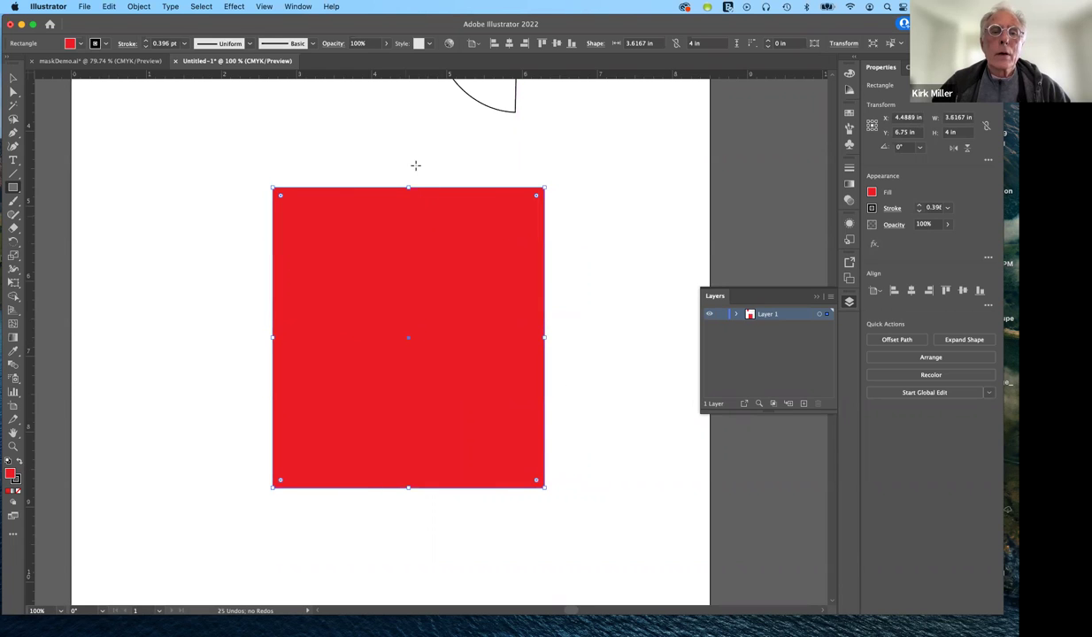
{"action": "mouse_move", "coordinate": [408, 187]}
{"action": "left_mouse_down"}
{"action": "mouse_move", "coordinate": [408, 275]}
{"action": "mouse_move", "coordinate": [414, 182]}
{"action": "left_mouse_up"}
{"action": "mouse_move", "coordinate": [543, 183]}
{"action": "left_mouse_down"}
{"action": "mouse_move", "coordinate": [475, 247]}
{"action": "mouse_move", "coordinate": [398, 297]}
{"action": "mouse_move", "coordinate": [535, 191]}
{"action": "left_mouse_up"}
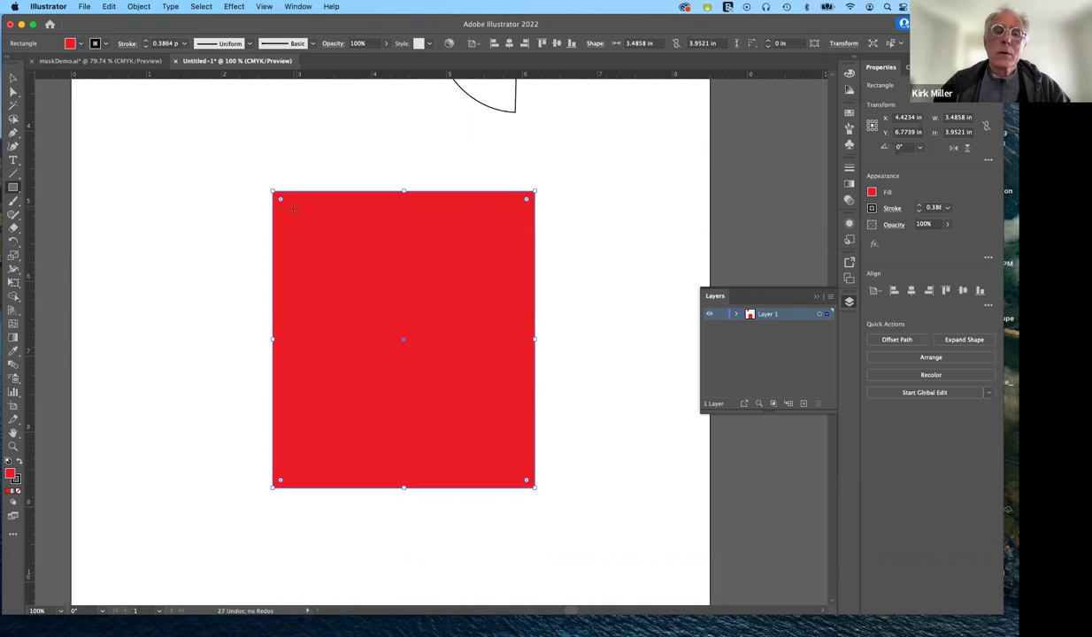
{"action": "left_click_drag", "start_coordinate": [281, 201], "coordinate": [301, 223]}
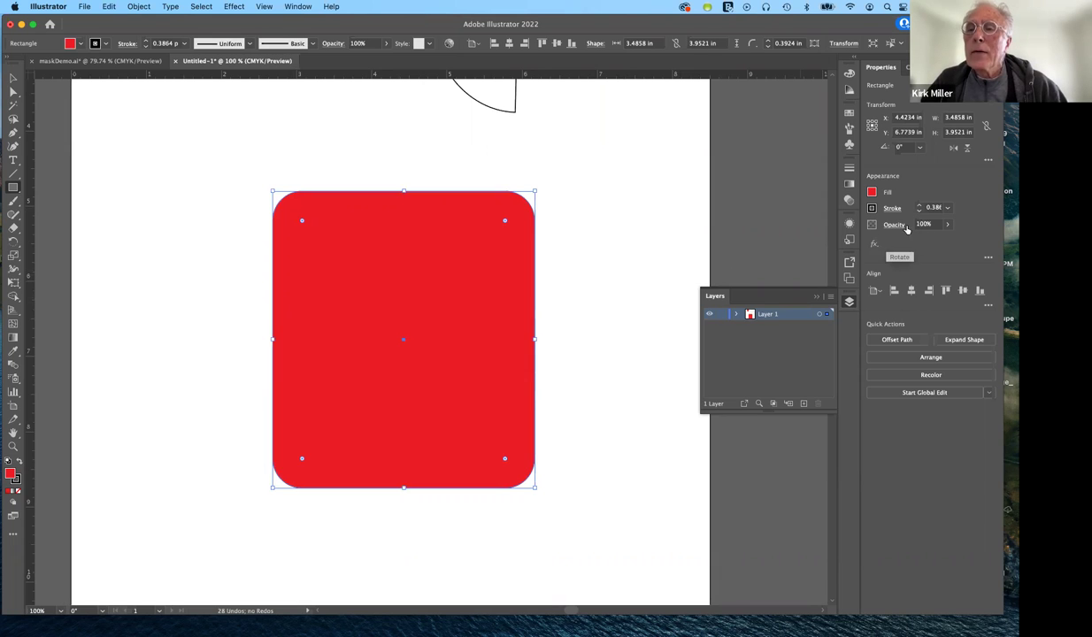
Show the Transform more options and link the four corner radius values.
{"action": "left_click", "coordinate": [988, 162]}
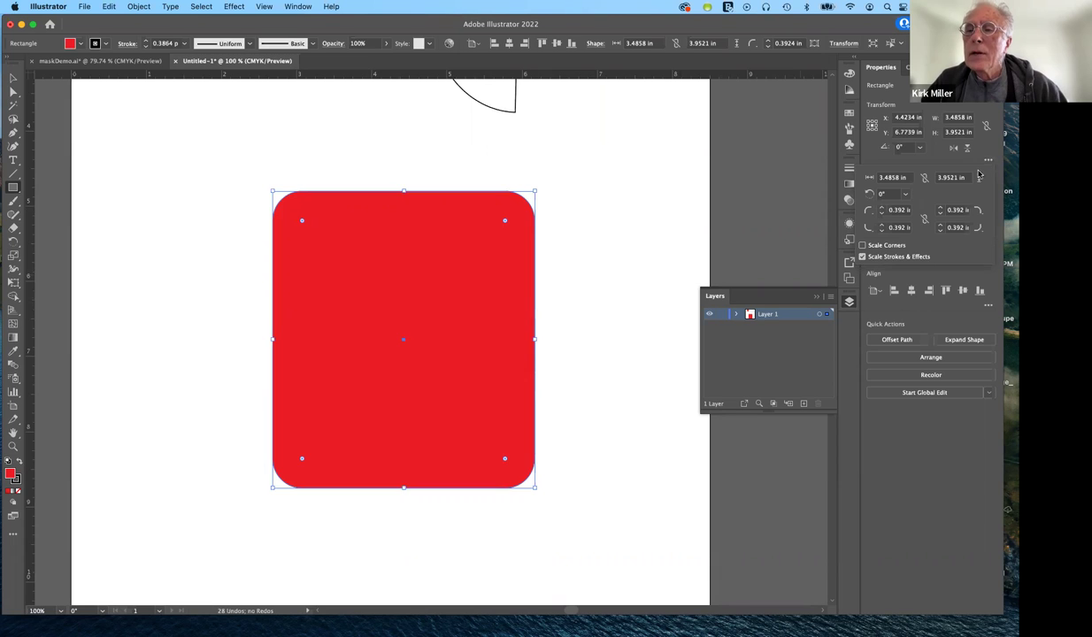
{"action": "left_click", "coordinate": [988, 162]}
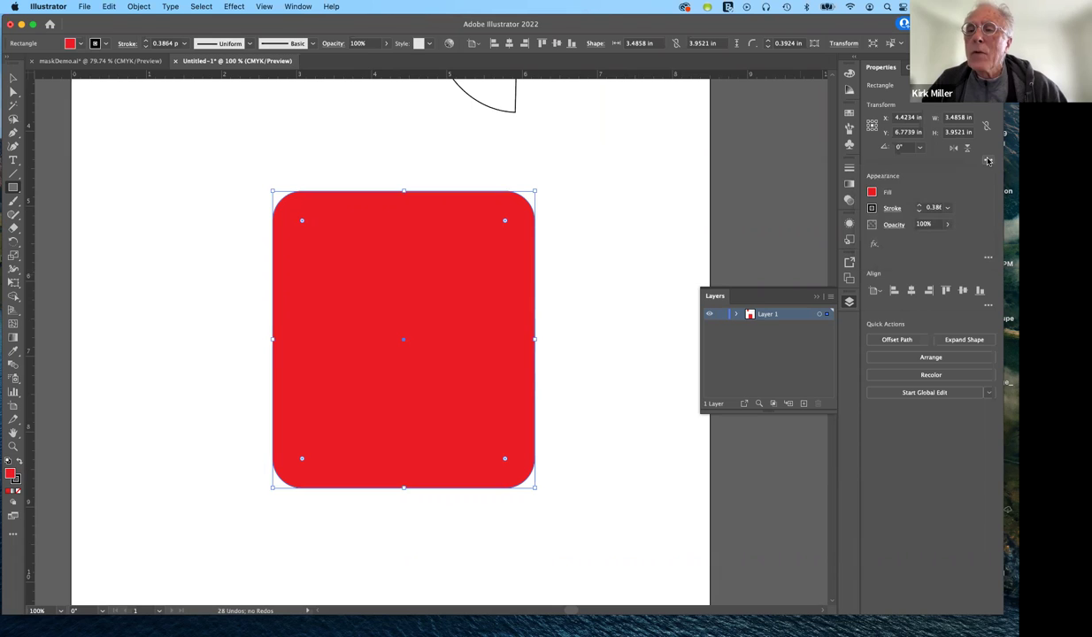
{"action": "left_click", "coordinate": [988, 161]}
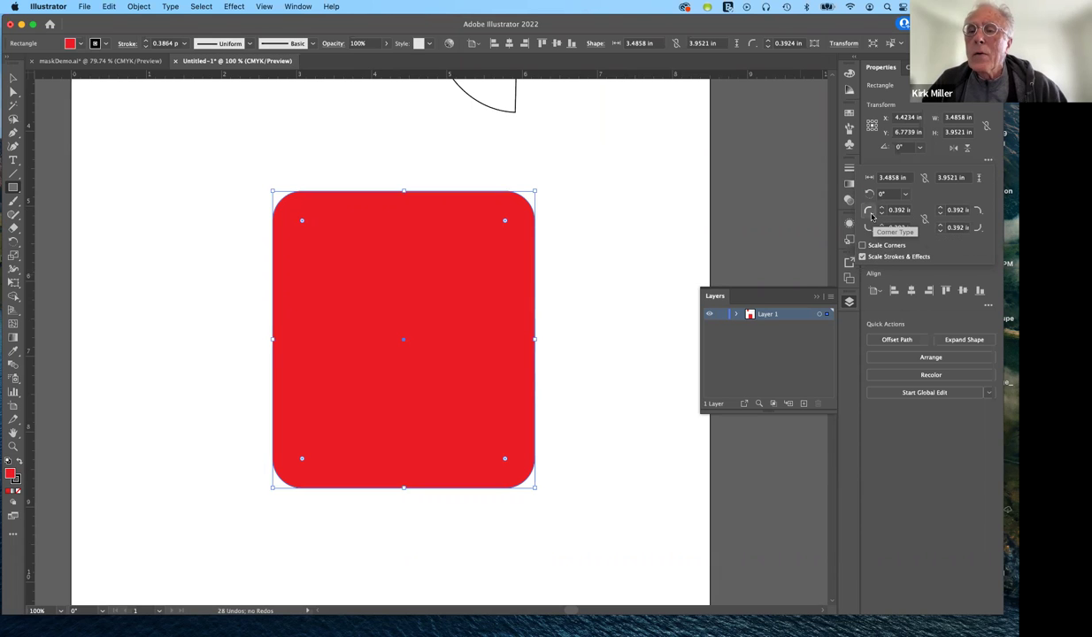
{"action": "left_click", "coordinate": [924, 219]}
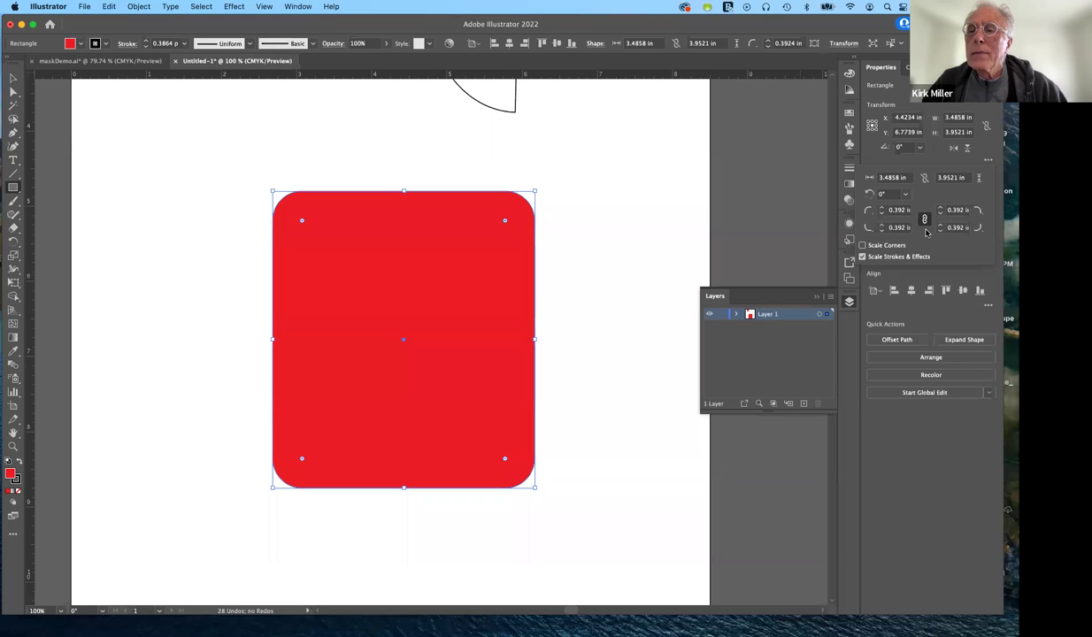
Make both top corners Inverted and bottom-right Chamfer, then enlarge the radius to 0.6244 in.
{"action": "left_click", "coordinate": [870, 212]}
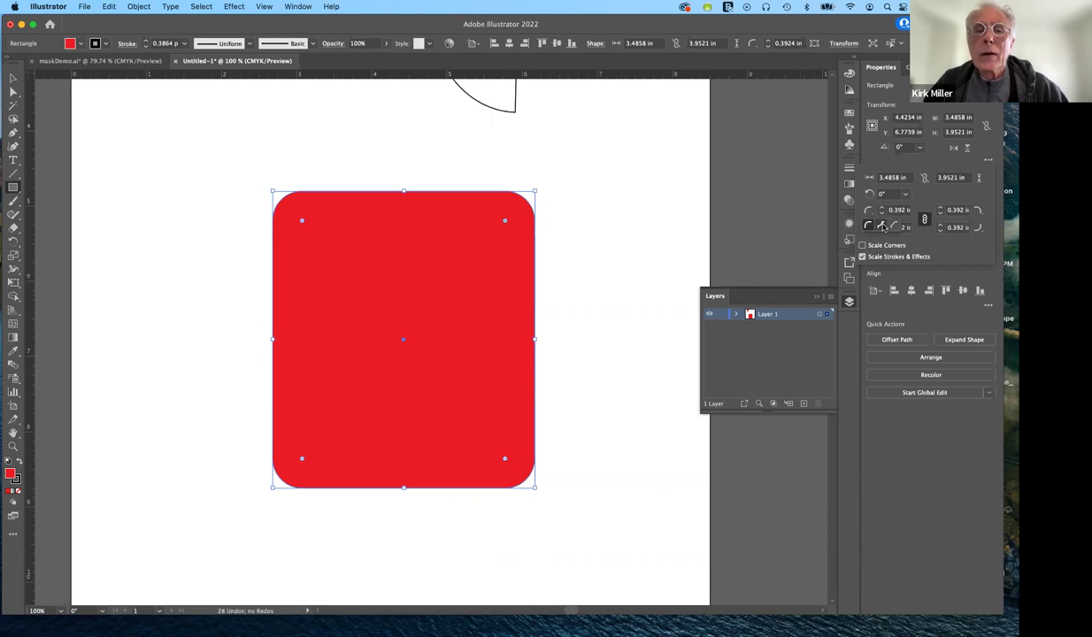
{"action": "left_click", "coordinate": [880, 225]}
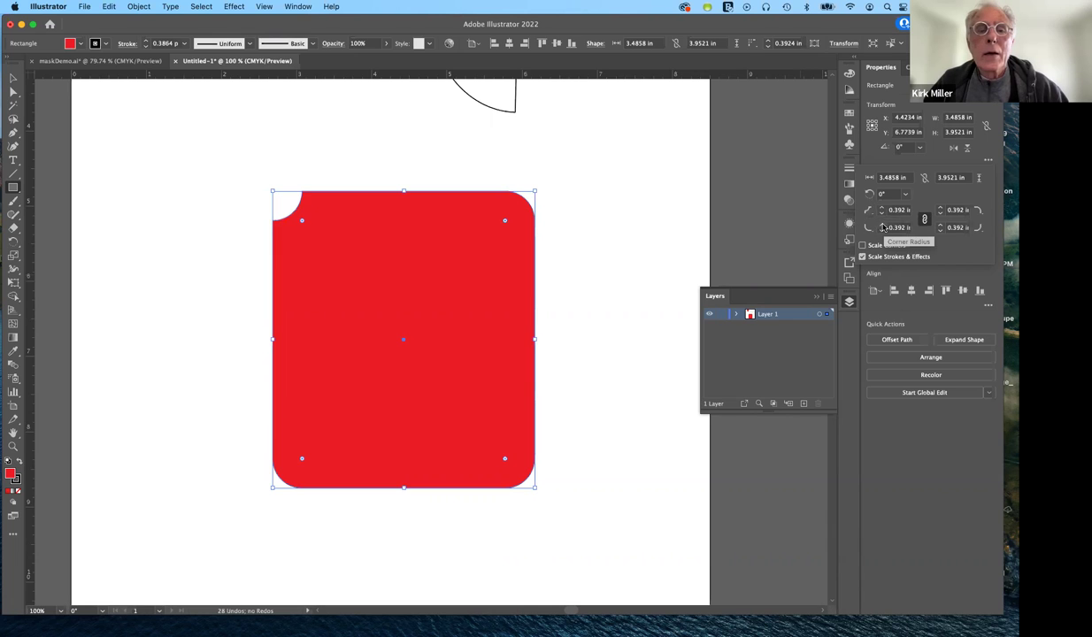
{"action": "left_click", "coordinate": [979, 211]}
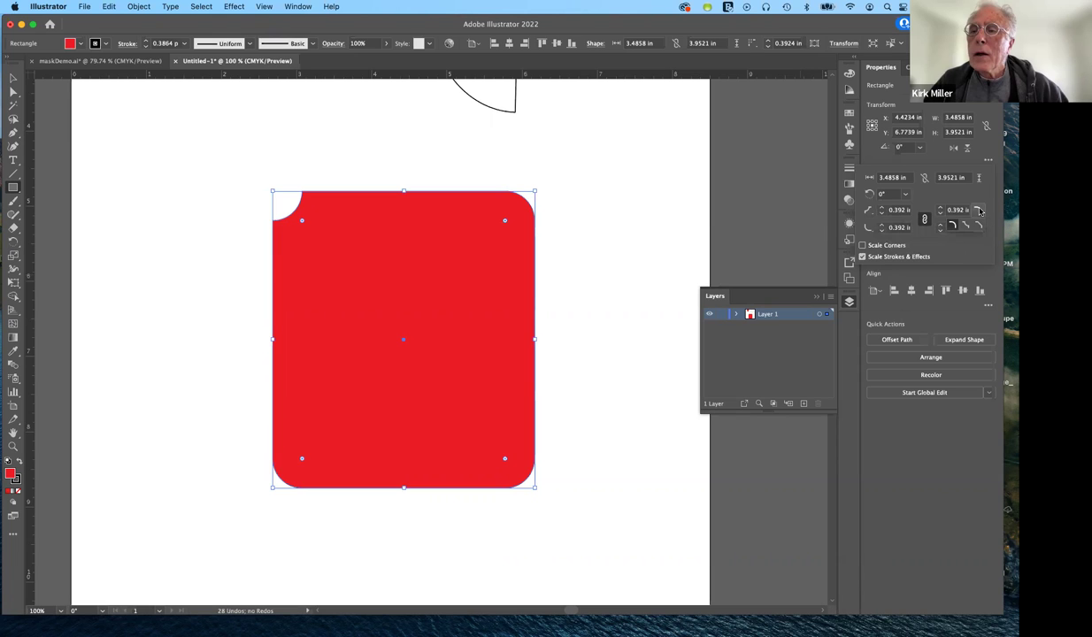
{"action": "left_click", "coordinate": [965, 225]}
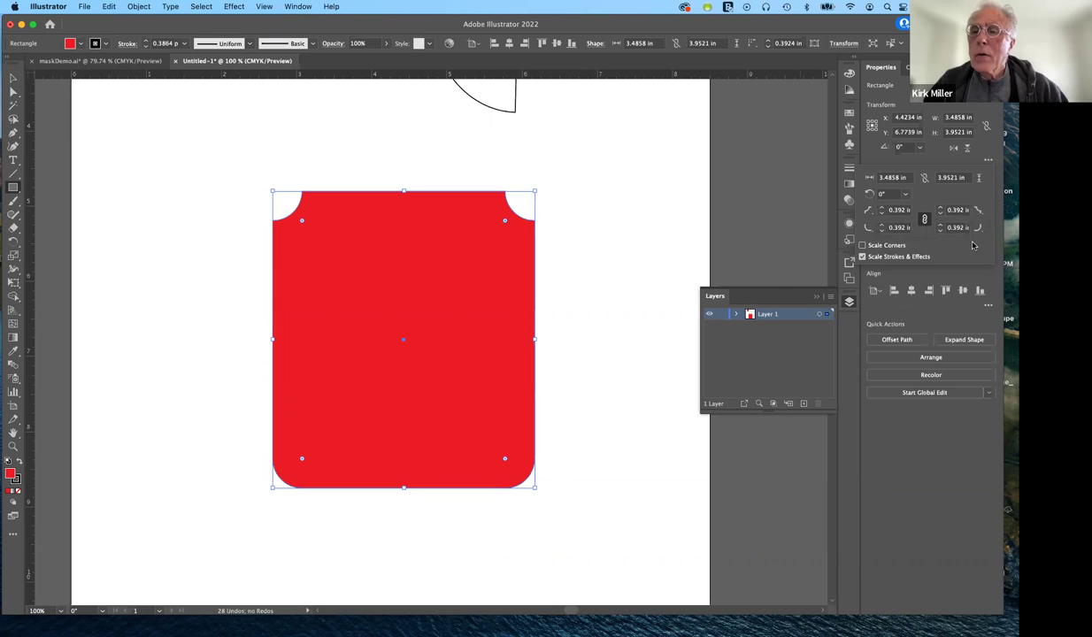
{"action": "left_click", "coordinate": [980, 229]}
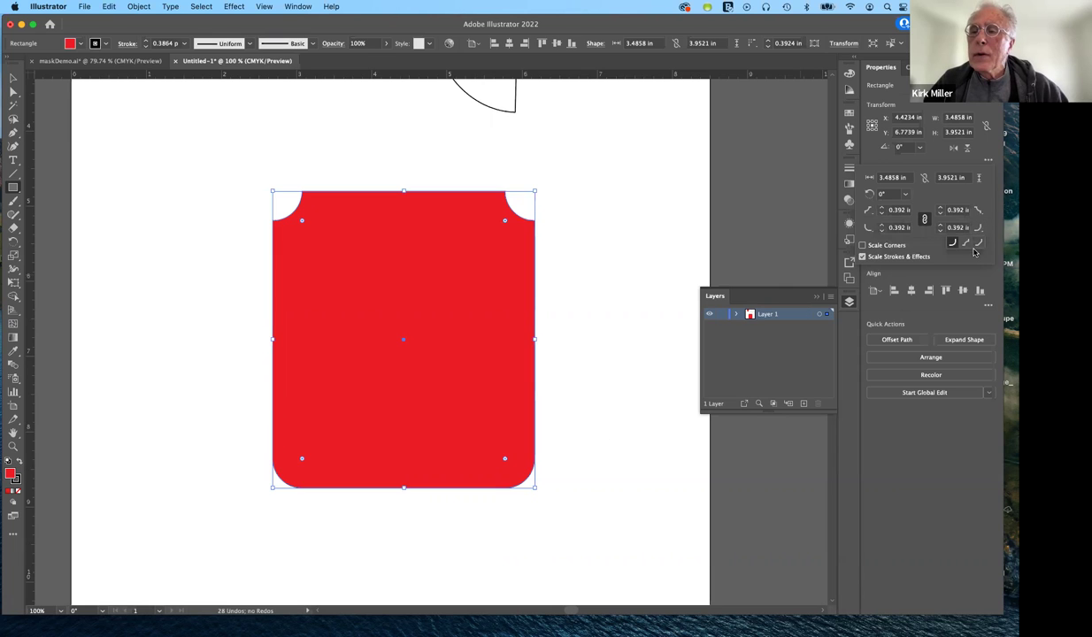
{"action": "left_click", "coordinate": [944, 236]}
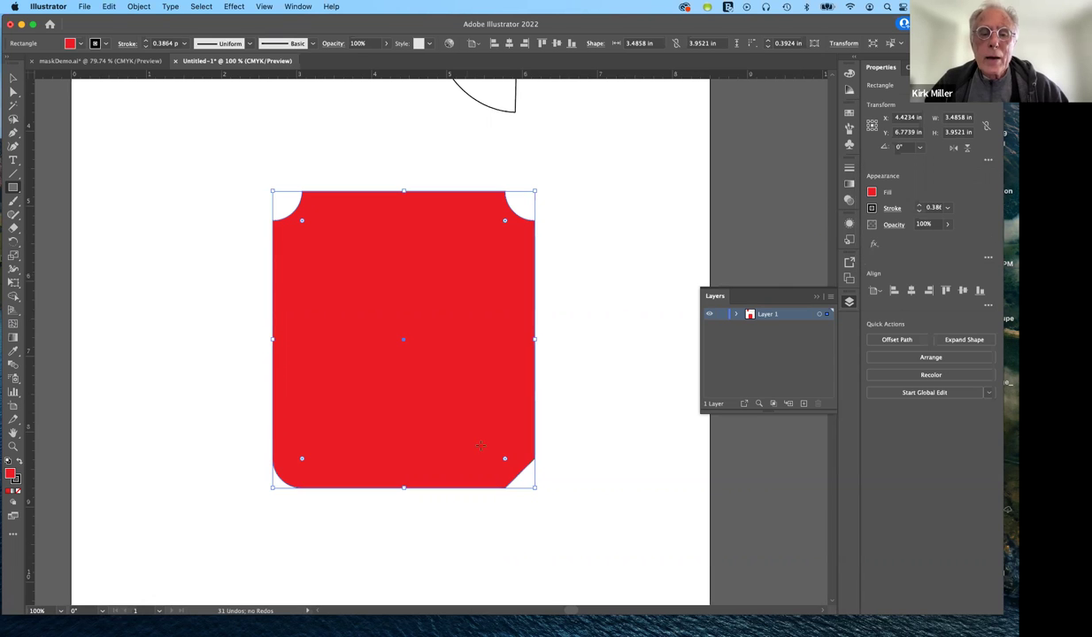
{"action": "mouse_move", "coordinate": [505, 461]}
{"action": "left_mouse_down"}
{"action": "mouse_move", "coordinate": [480, 435]}
{"action": "mouse_move", "coordinate": [513, 467]}
{"action": "mouse_move", "coordinate": [458, 395]}
{"action": "mouse_move", "coordinate": [491, 443]}
{"action": "left_mouse_up"}
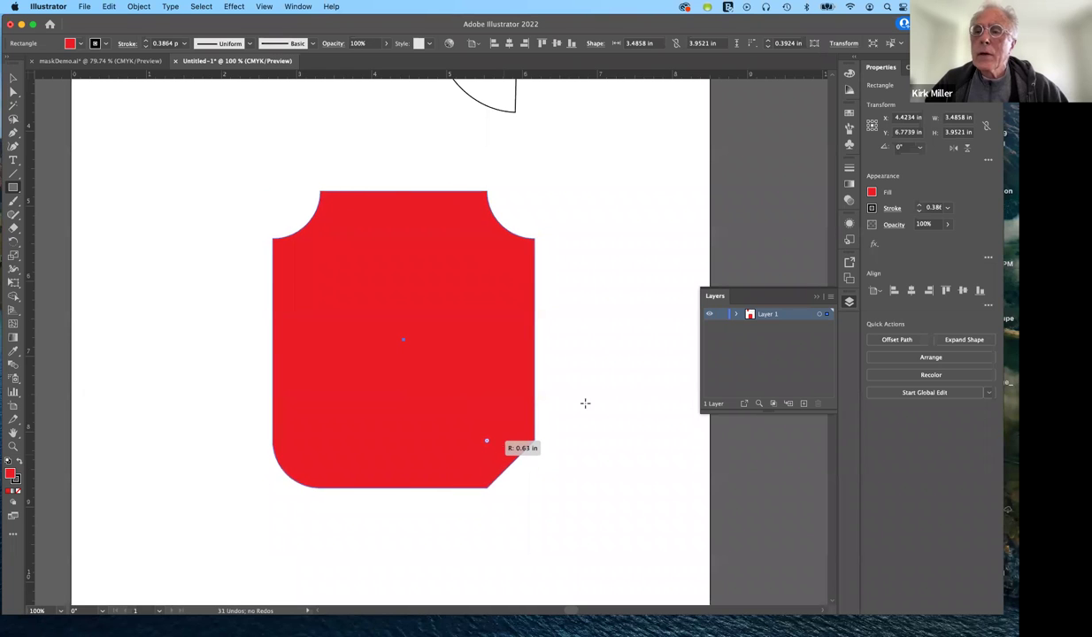
Cancel the Rectangle dialog, close Appearance, and show the rectangle's 0.624 in corner settings.
{"action": "left_click", "coordinate": [448, 290]}
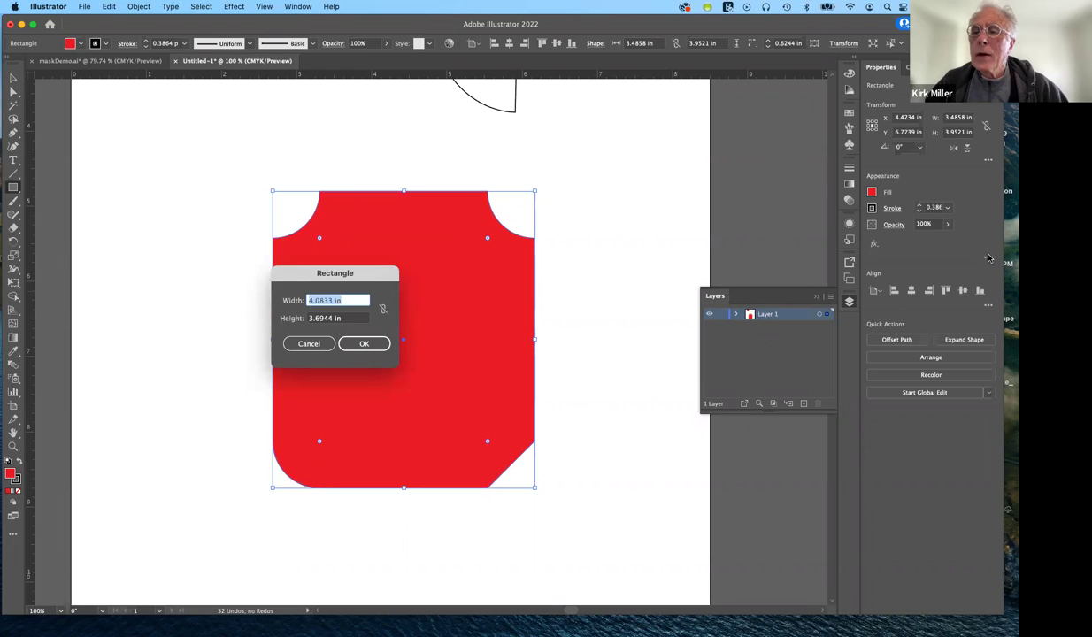
{"action": "left_click", "coordinate": [309, 345]}
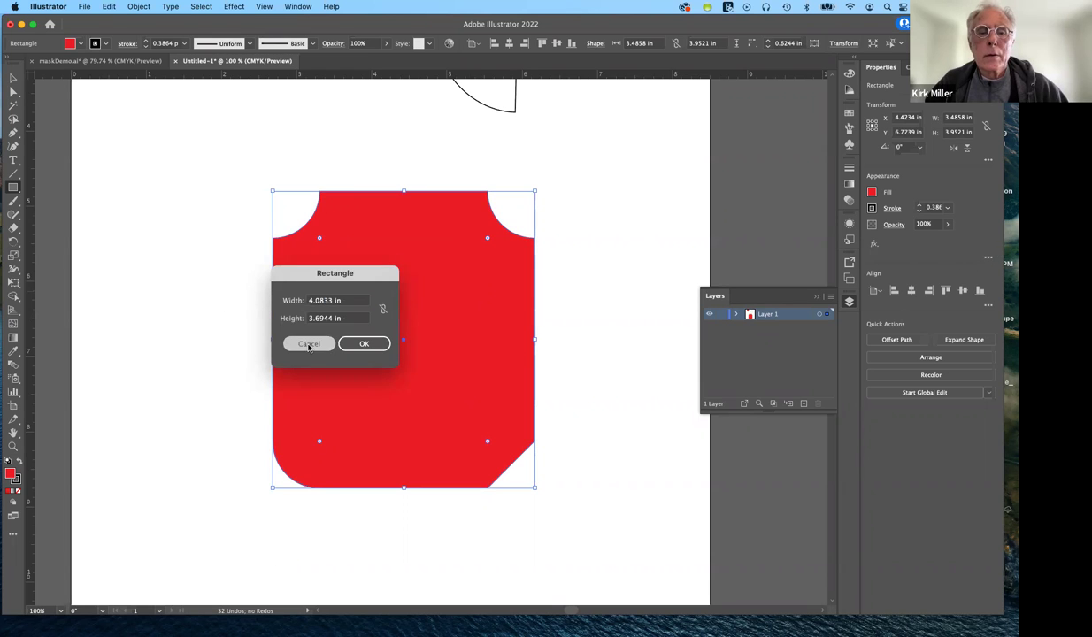
{"action": "left_click", "coordinate": [988, 259]}
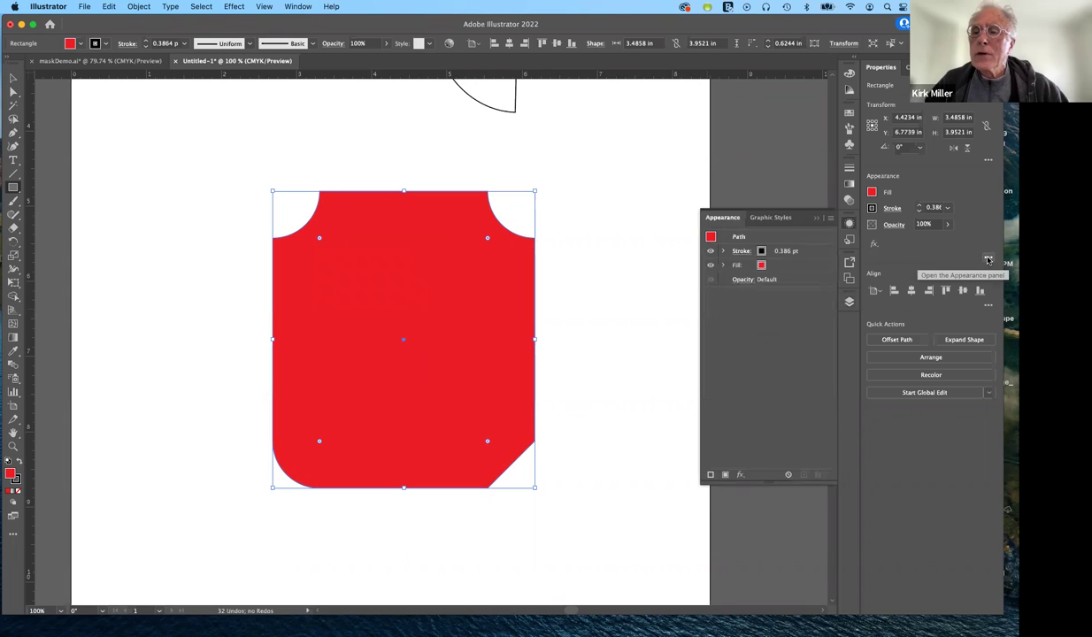
{"action": "left_click", "coordinate": [818, 217]}
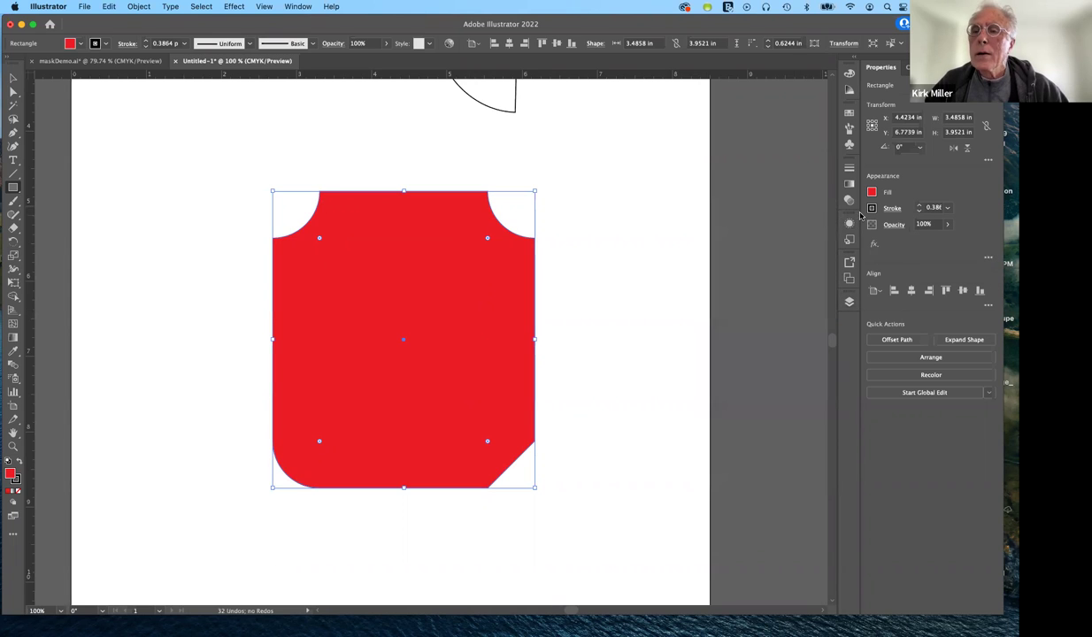
{"action": "left_click", "coordinate": [13, 78]}
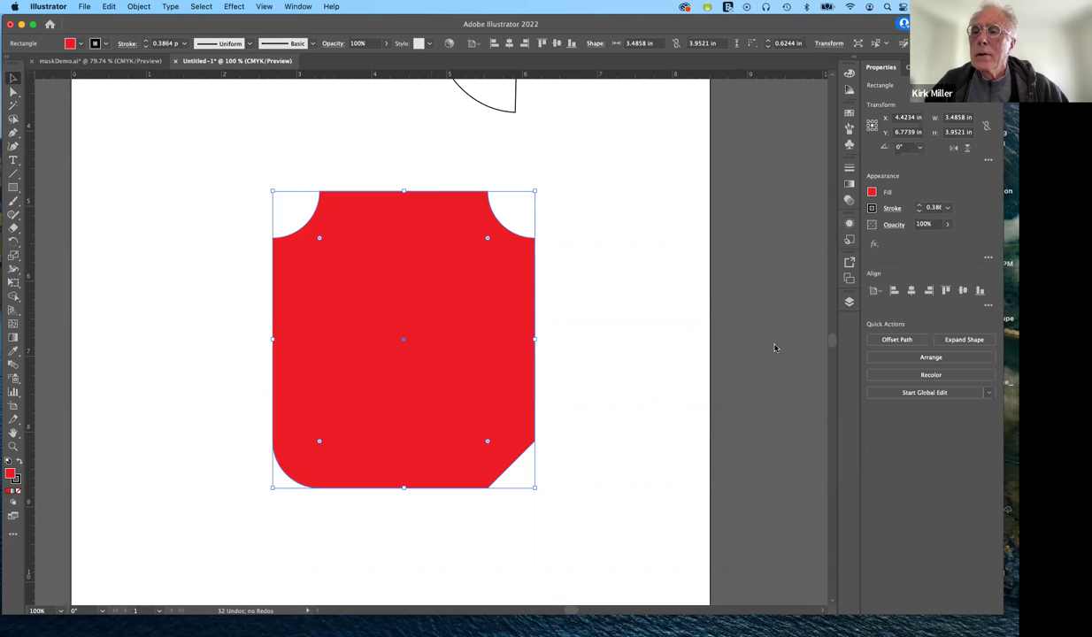
{"action": "left_click", "coordinate": [988, 259]}
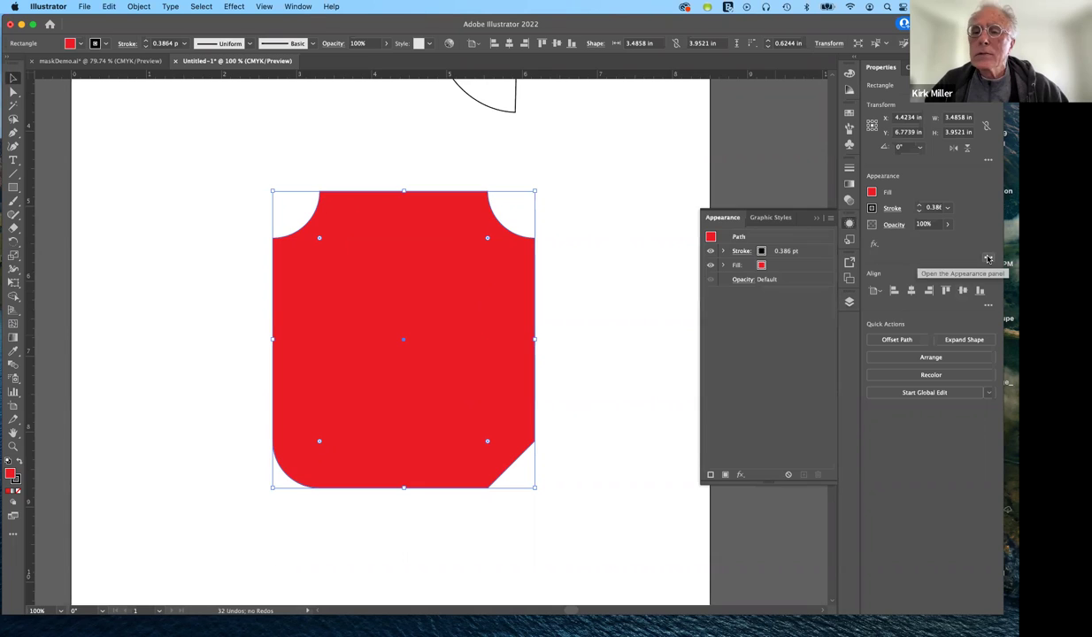
{"action": "left_click", "coordinate": [816, 218]}
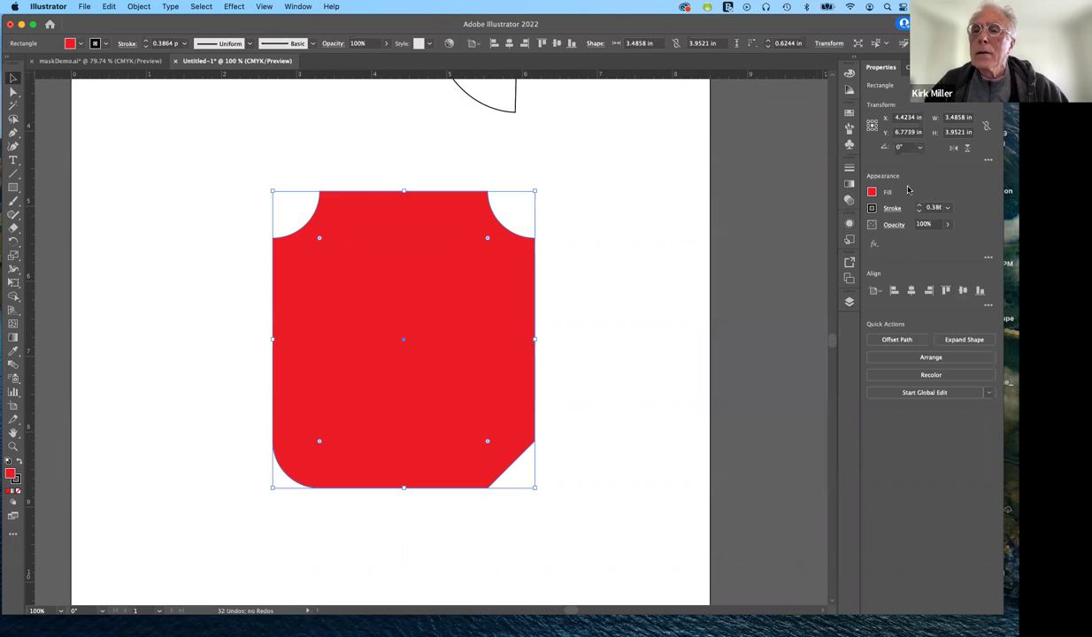
{"action": "left_click", "coordinate": [987, 160]}
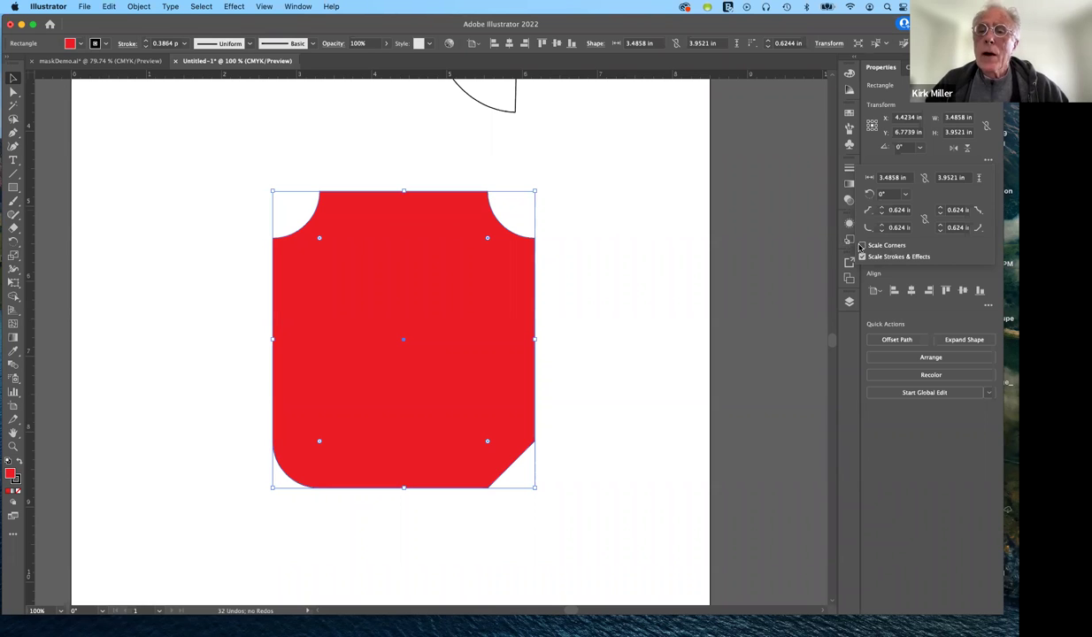
Enable Scale Corners and enlarge the rectangle to 4.35 × 4.43 in with 0.7385 in corners.
{"action": "left_click", "coordinate": [863, 247]}
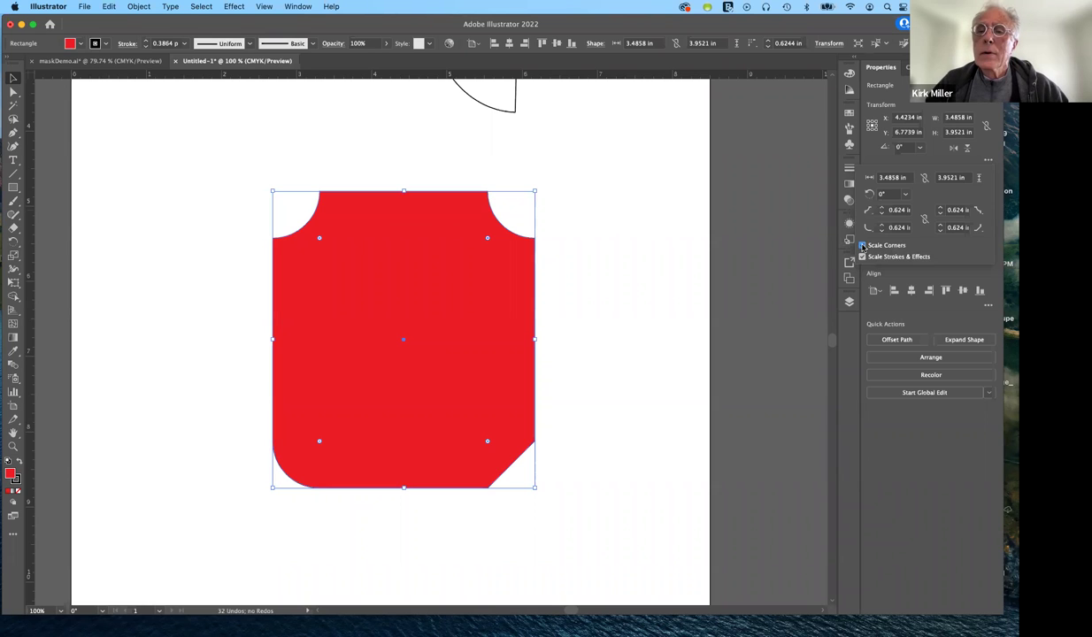
{"action": "left_click", "coordinate": [534, 192]}
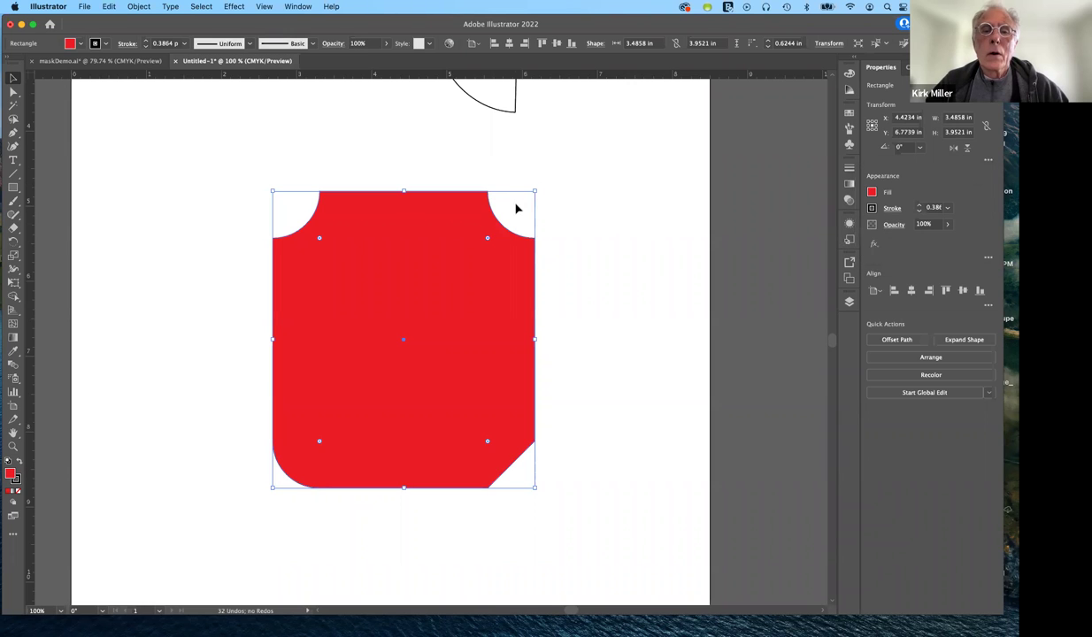
{"action": "left_click_drag", "start_coordinate": [534, 192], "coordinate": [600, 155]}
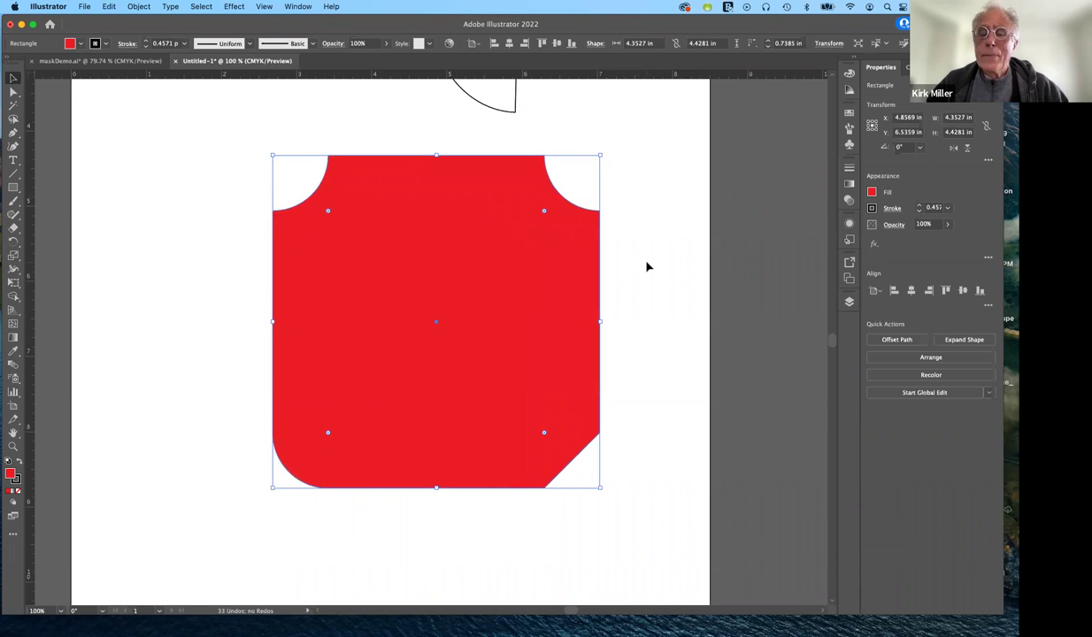
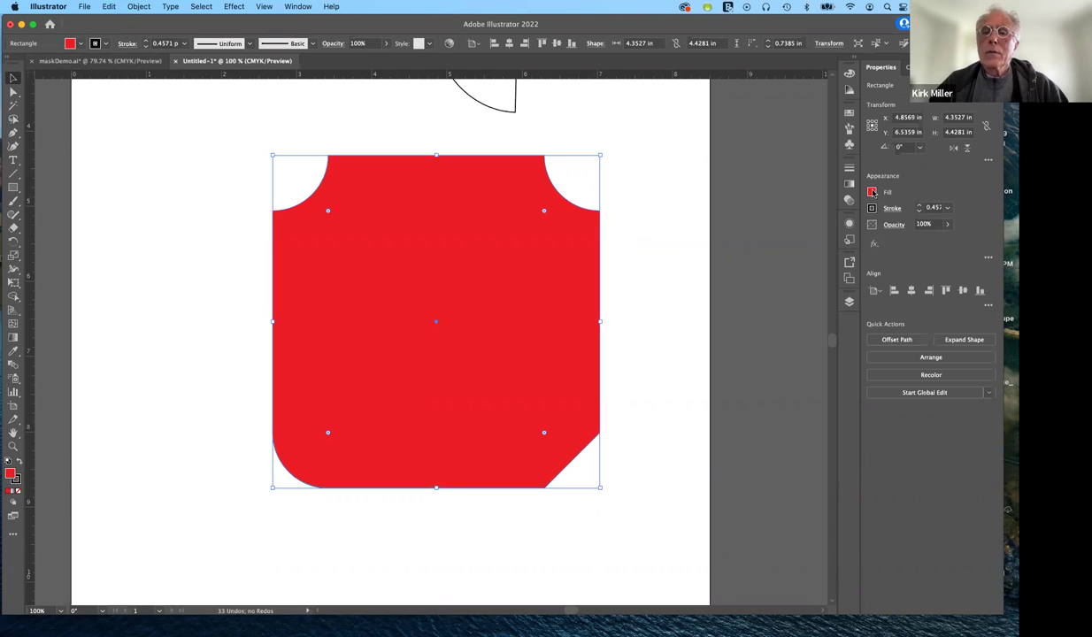
Change the notched rectangle's fill colour to blue.
{"action": "left_click", "coordinate": [872, 193]}
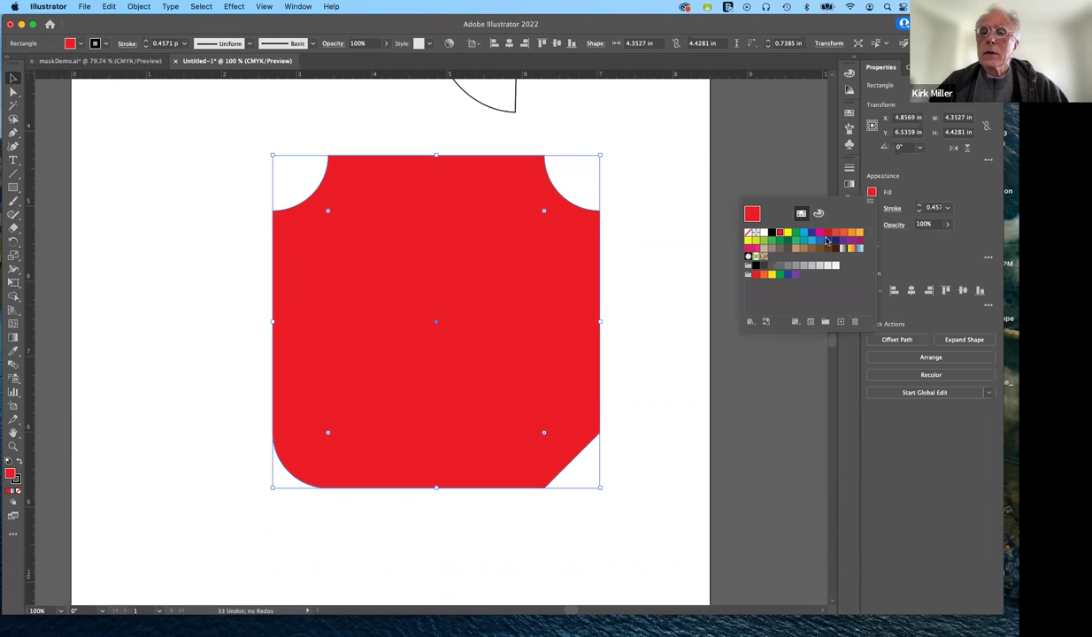
{"action": "left_click", "coordinate": [812, 241]}
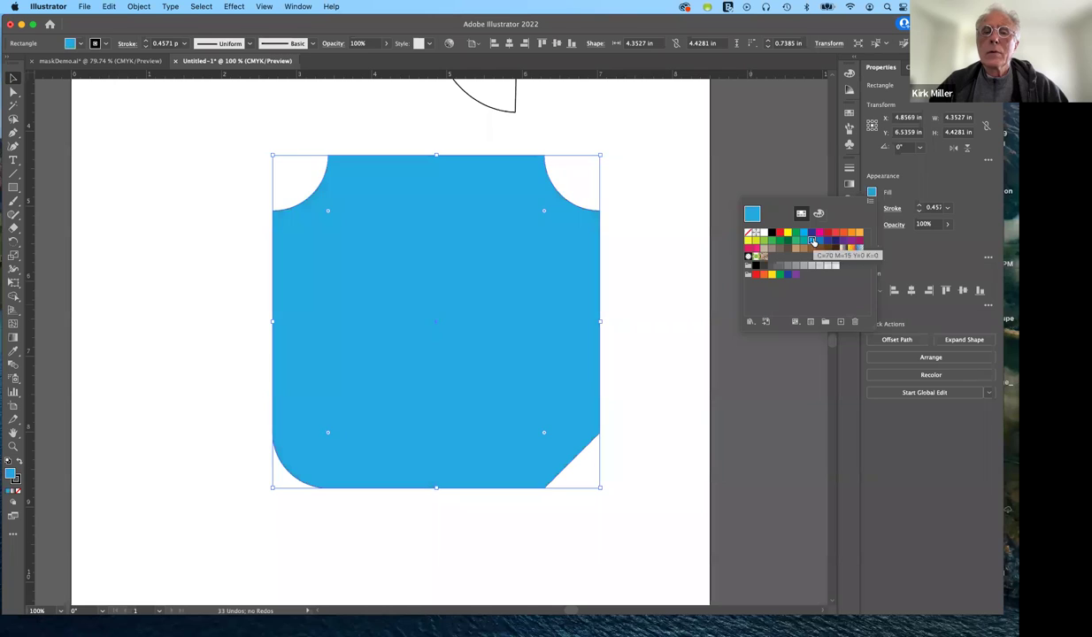
{"action": "left_click", "coordinate": [672, 198]}
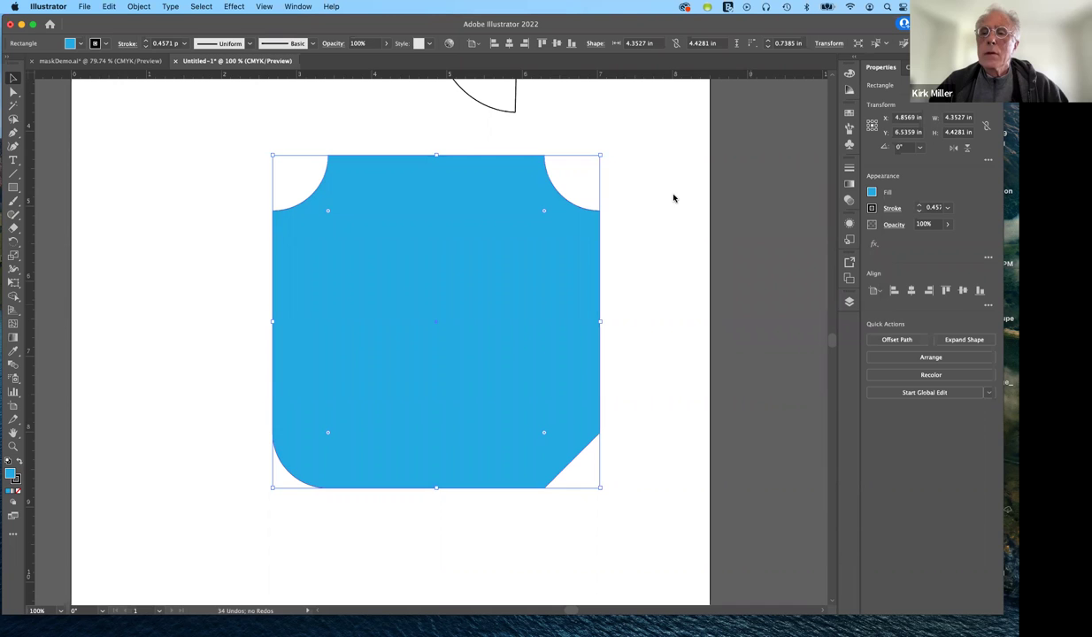
Shrink the blue rectangle to about 1.79 × 1.82 in and place it beside the red circle.
{"action": "left_click_drag", "start_coordinate": [551, 259], "coordinate": [439, 198]}
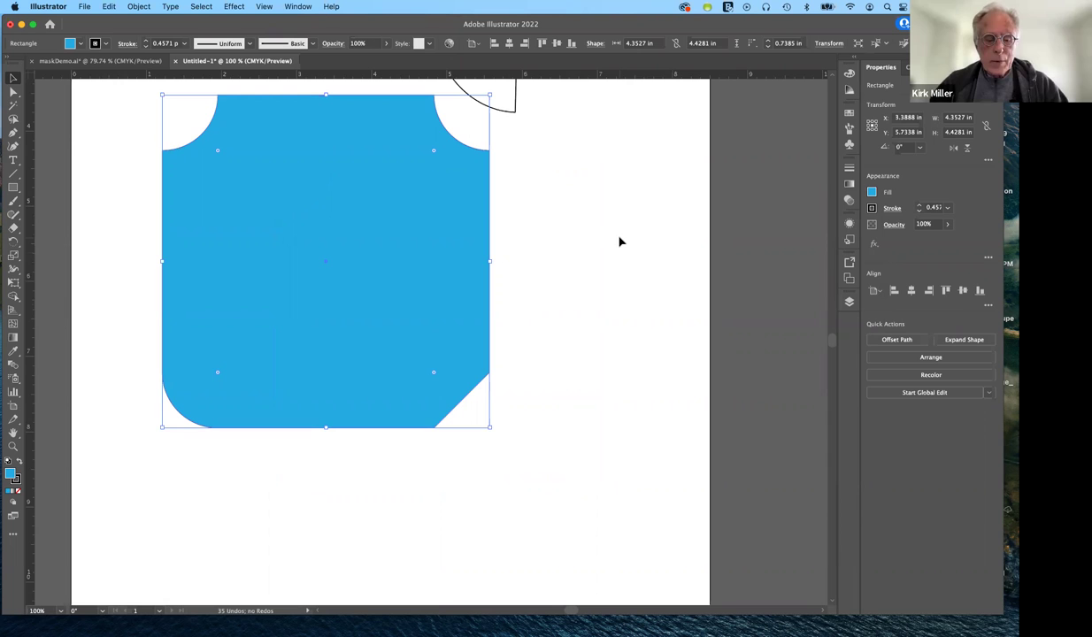
{"action": "key", "text": "super+equal"}
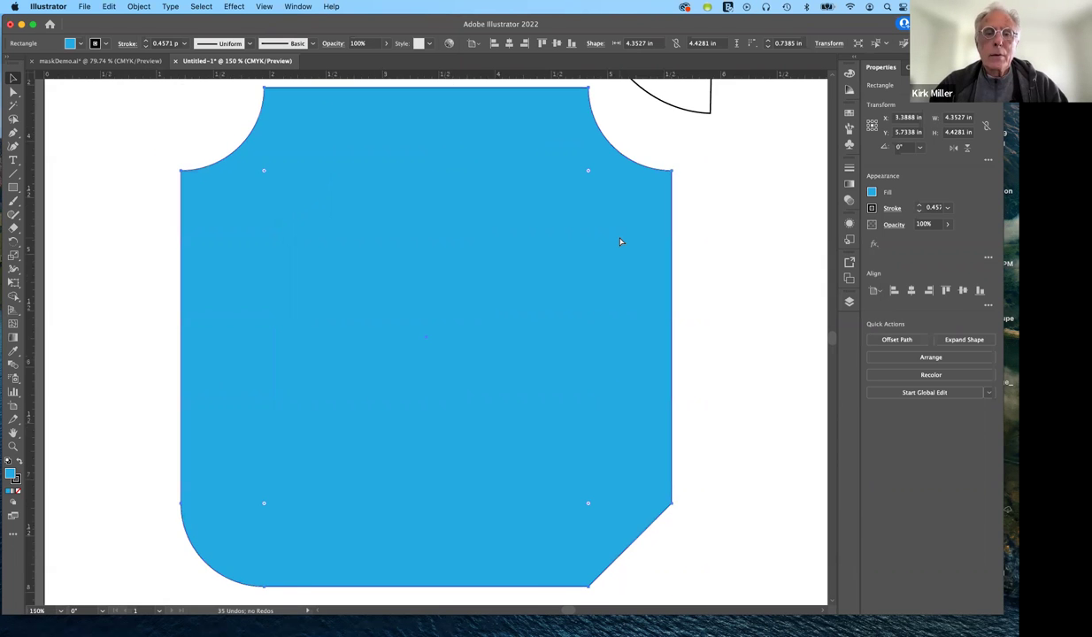
{"action": "key", "text": "super+minus"}
{"action": "key", "text": "super+minus"}
{"action": "key", "text": "super+minus"}
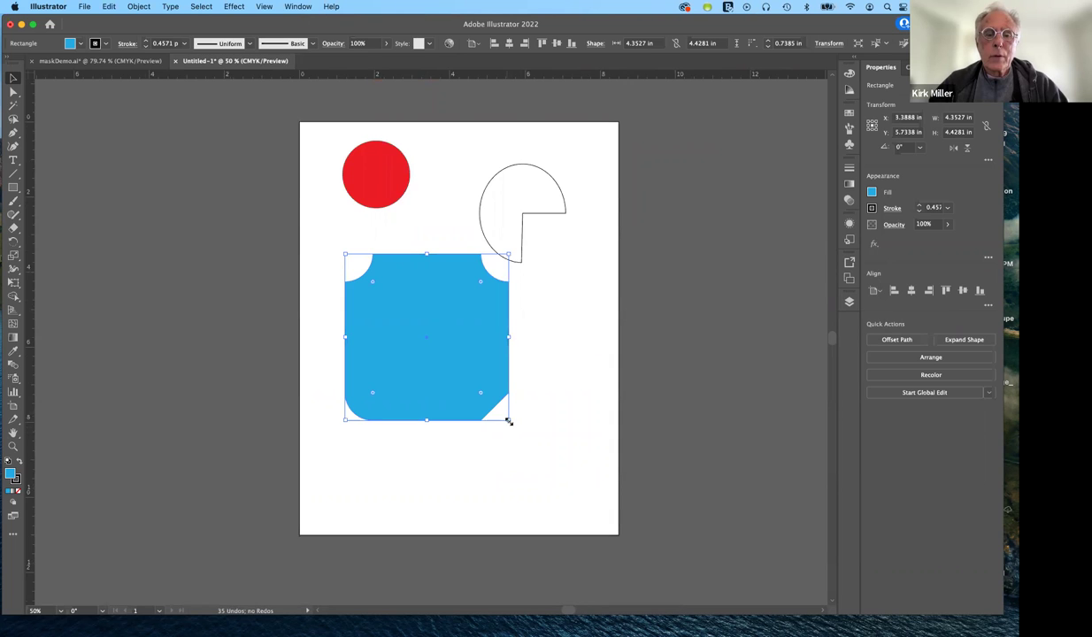
{"action": "left_click_drag", "start_coordinate": [508, 421], "coordinate": [412, 320]}
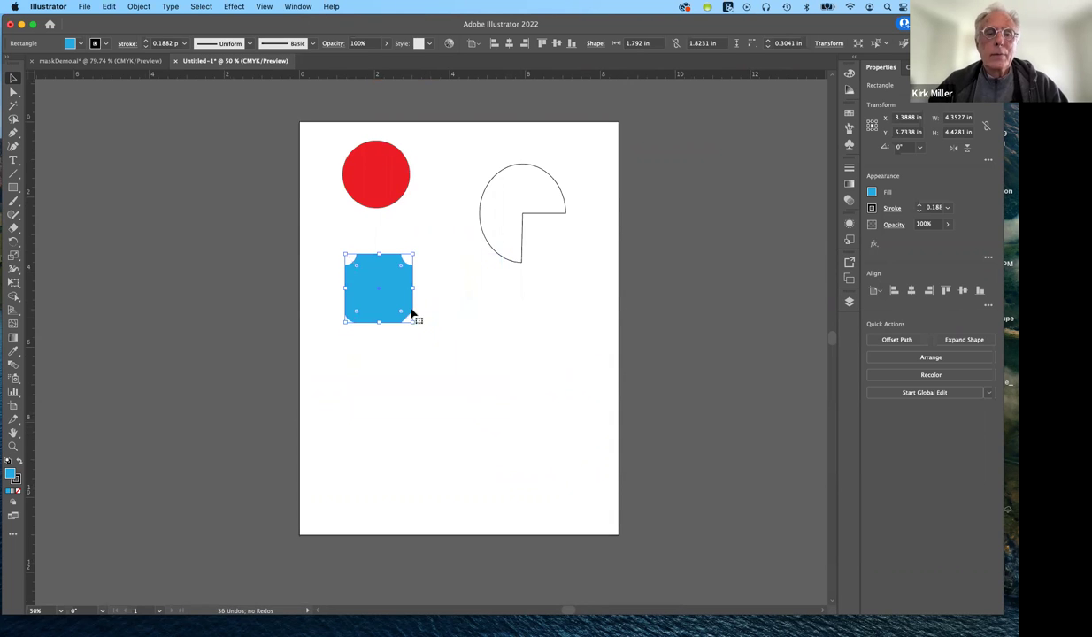
{"action": "left_click_drag", "start_coordinate": [399, 281], "coordinate": [444, 241]}
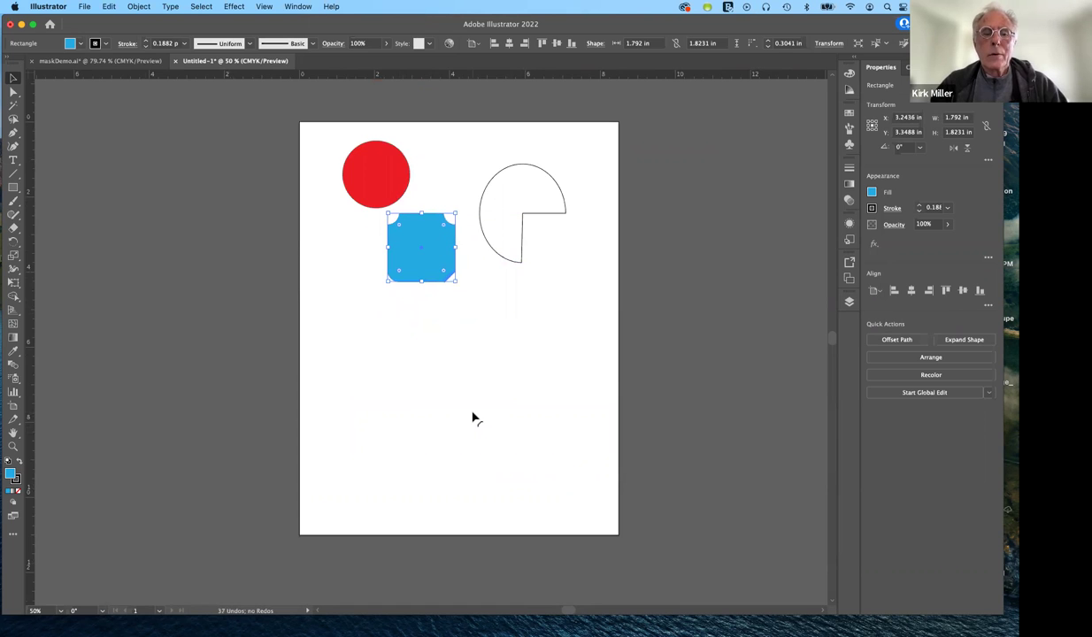
{"action": "scroll", "coordinate": [473, 418], "scroll_direction": "up", "scroll_amount": 5}
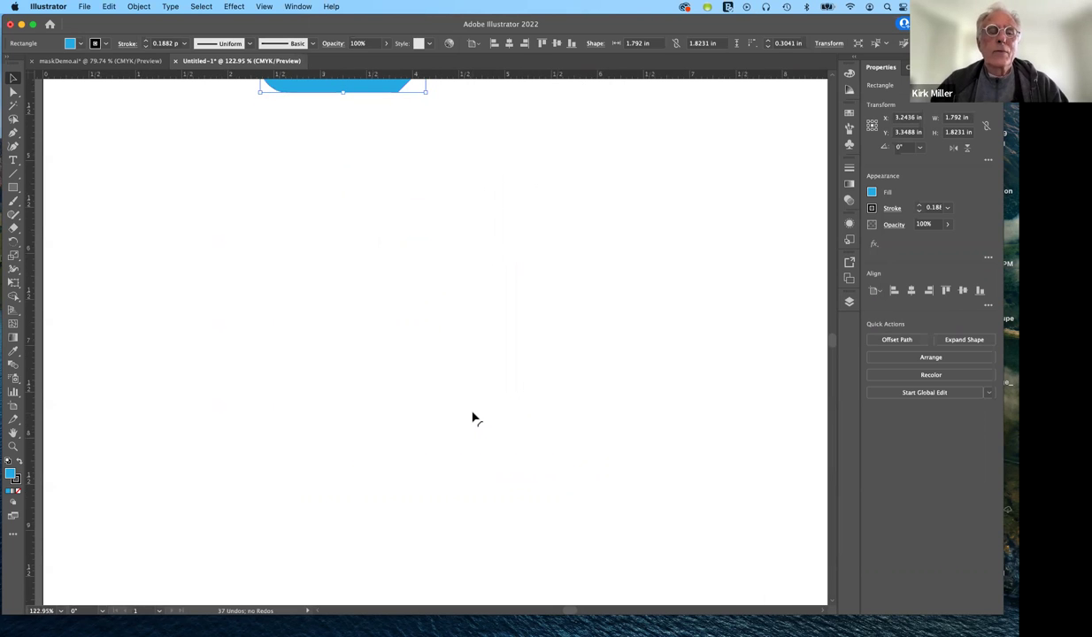
Choose the Polygon Tool and sketch trial hexagons, undoing and deleting them.
{"action": "left_click", "coordinate": [468, 372]}
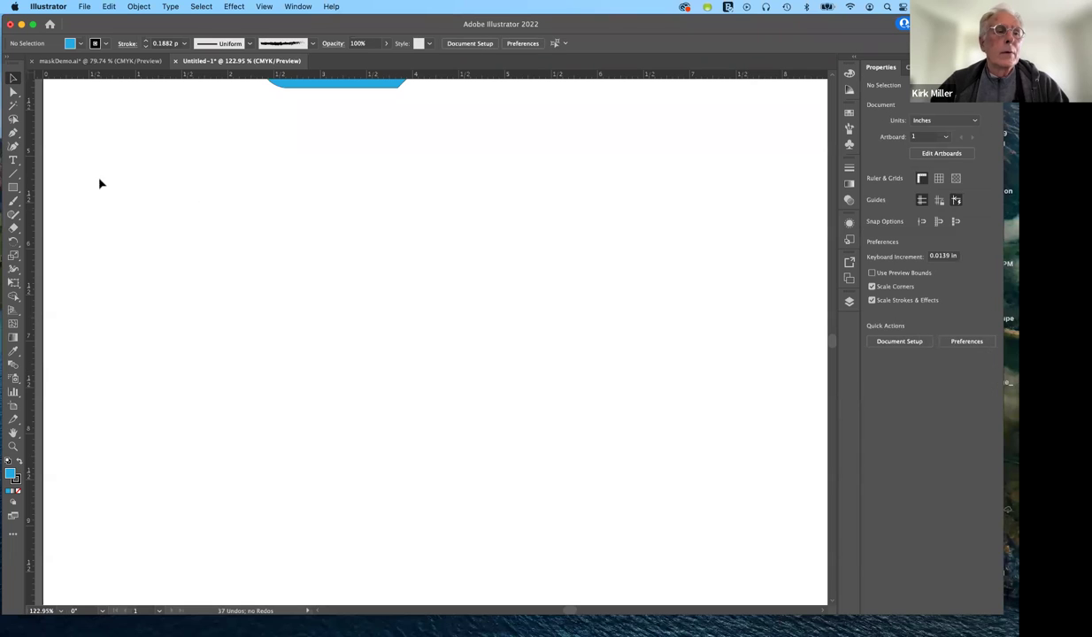
{"action": "left_click", "coordinate": [13, 187]}
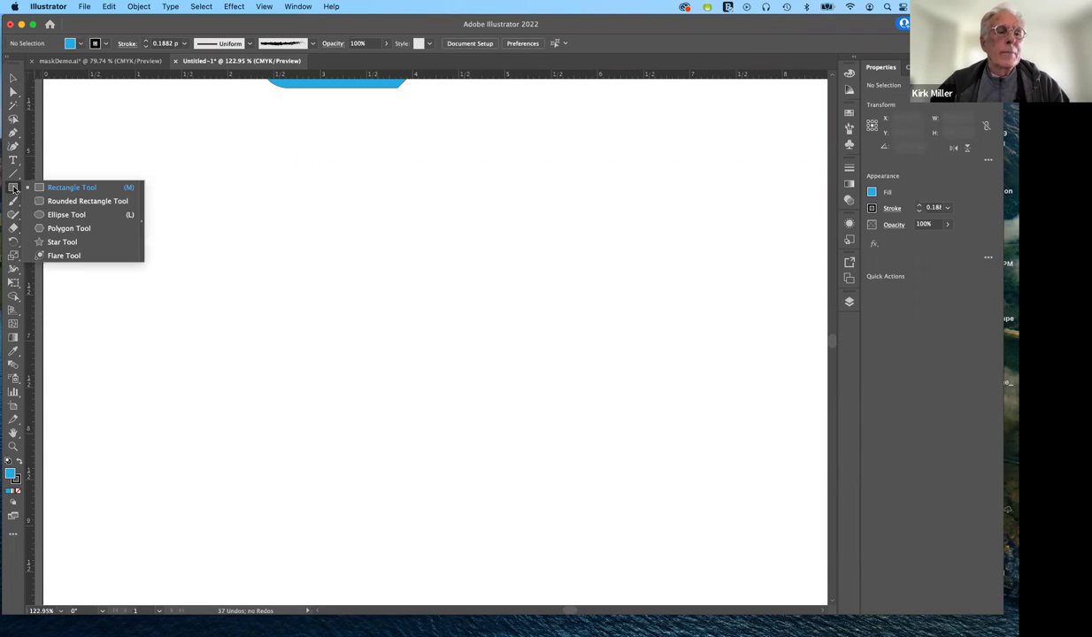
{"action": "left_click", "coordinate": [61, 229]}
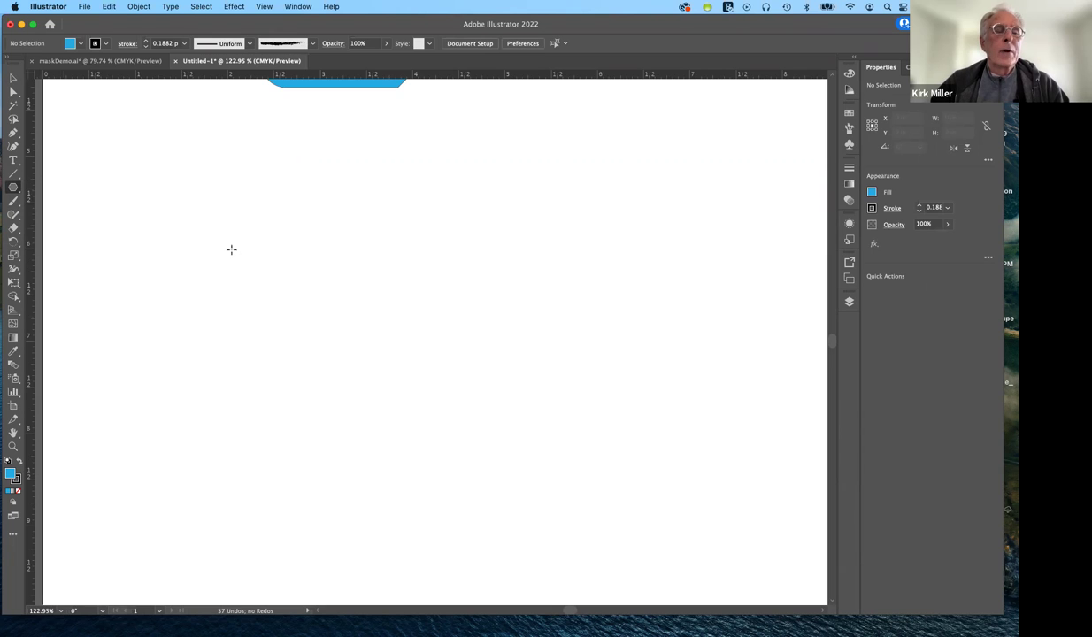
{"action": "left_click_drag", "start_coordinate": [302, 200], "coordinate": [385, 252]}
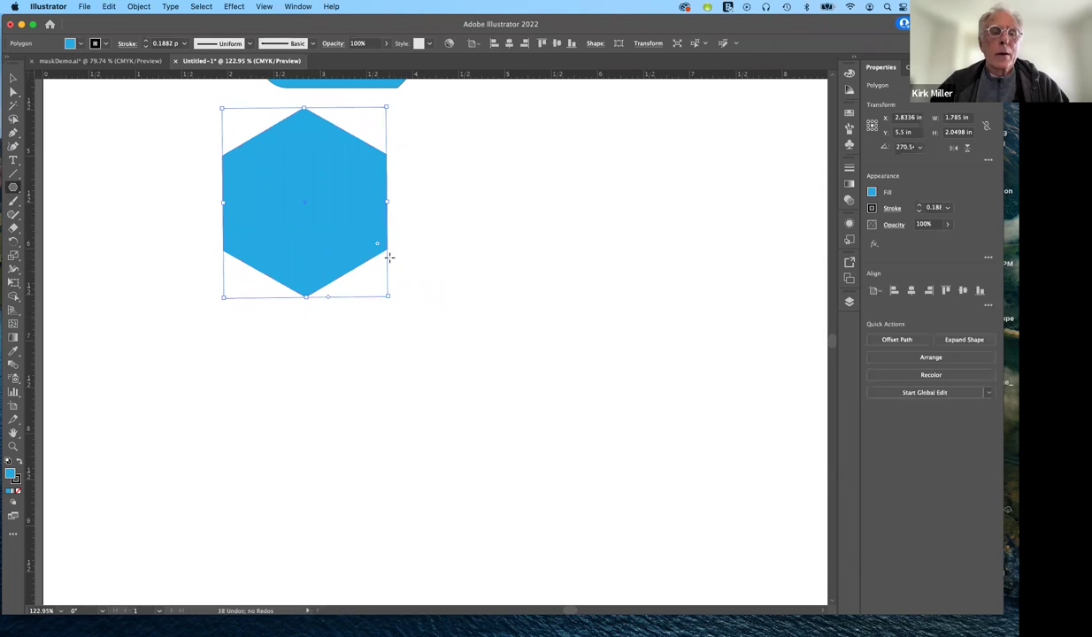
{"action": "key", "text": "super+z"}
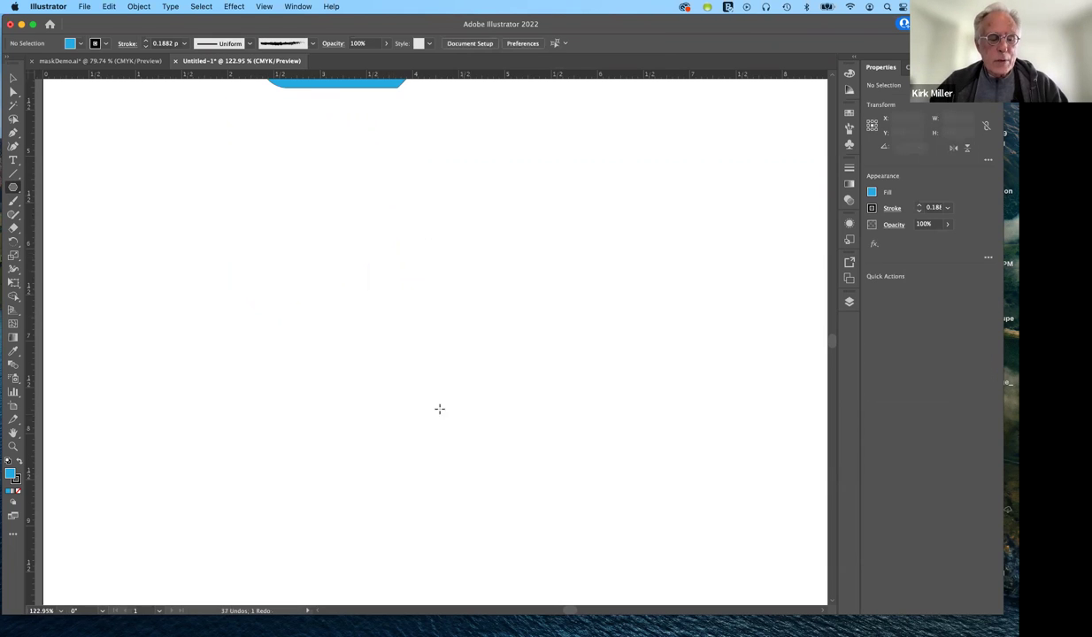
{"action": "mouse_move", "coordinate": [419, 394]}
{"action": "left_mouse_down"}
{"action": "mouse_move", "coordinate": [522, 491]}
{"action": "mouse_move", "coordinate": [547, 472]}
{"action": "left_mouse_up"}
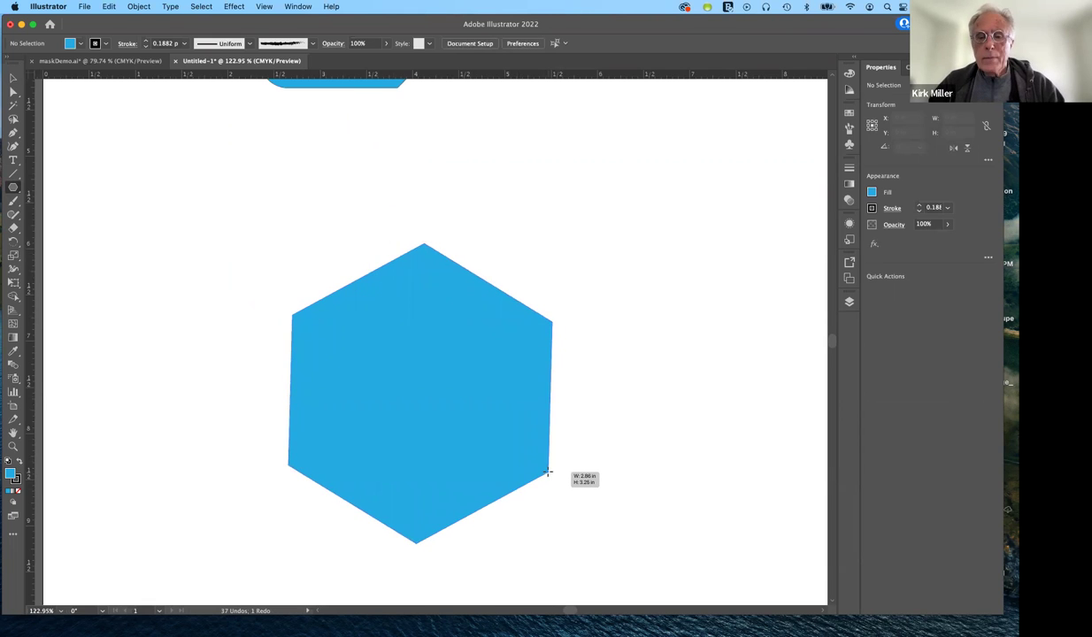
{"action": "left_click_drag", "start_coordinate": [547, 472], "coordinate": [546, 479]}
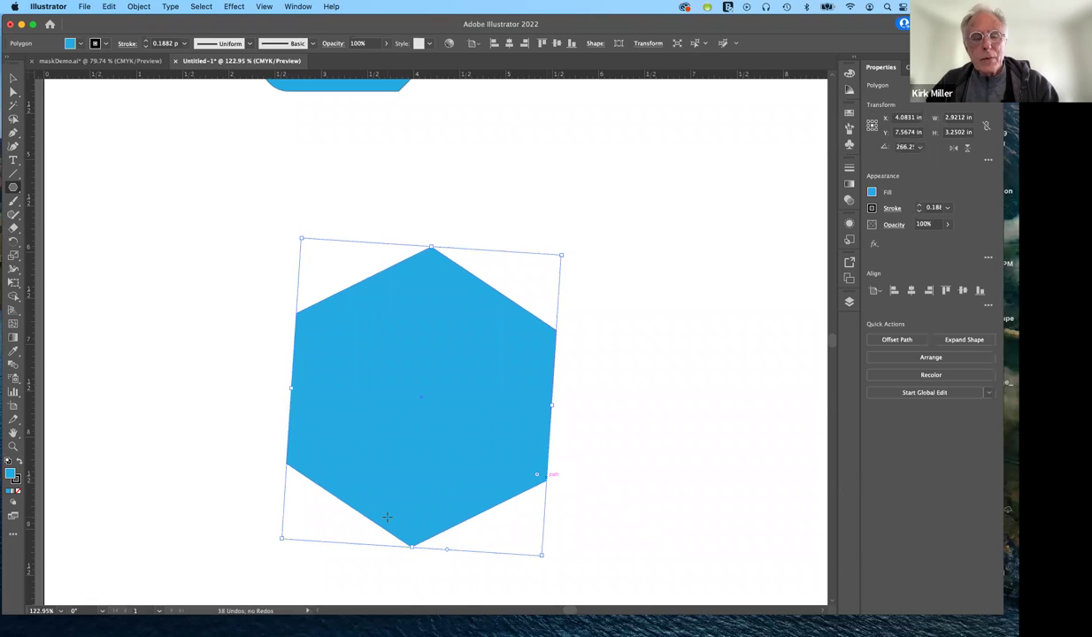
{"action": "key", "text": "space"}
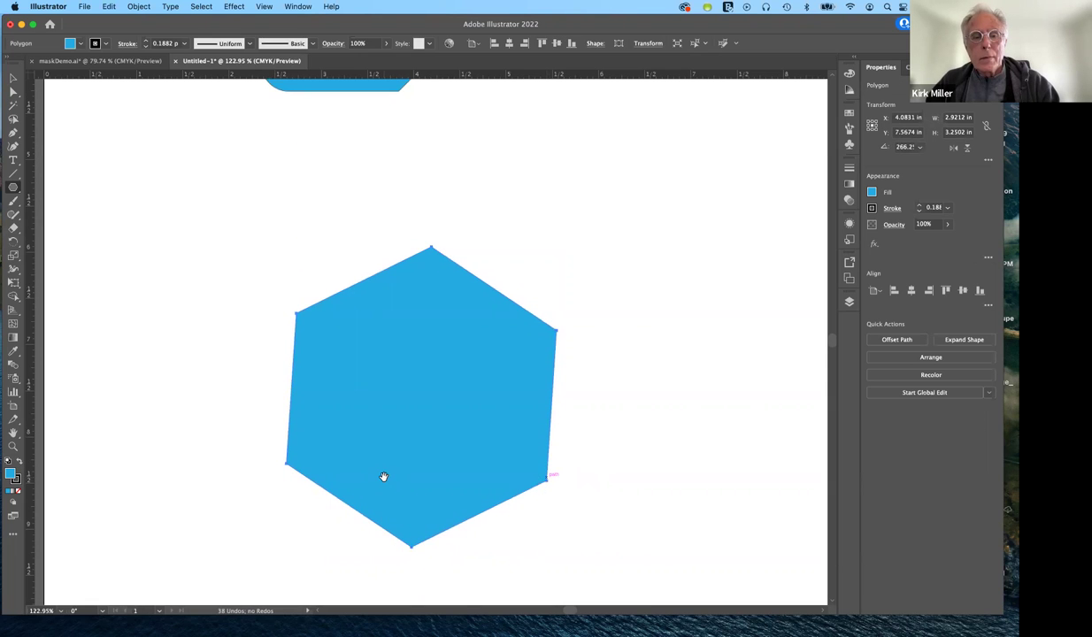
{"action": "key", "text": "Delete"}
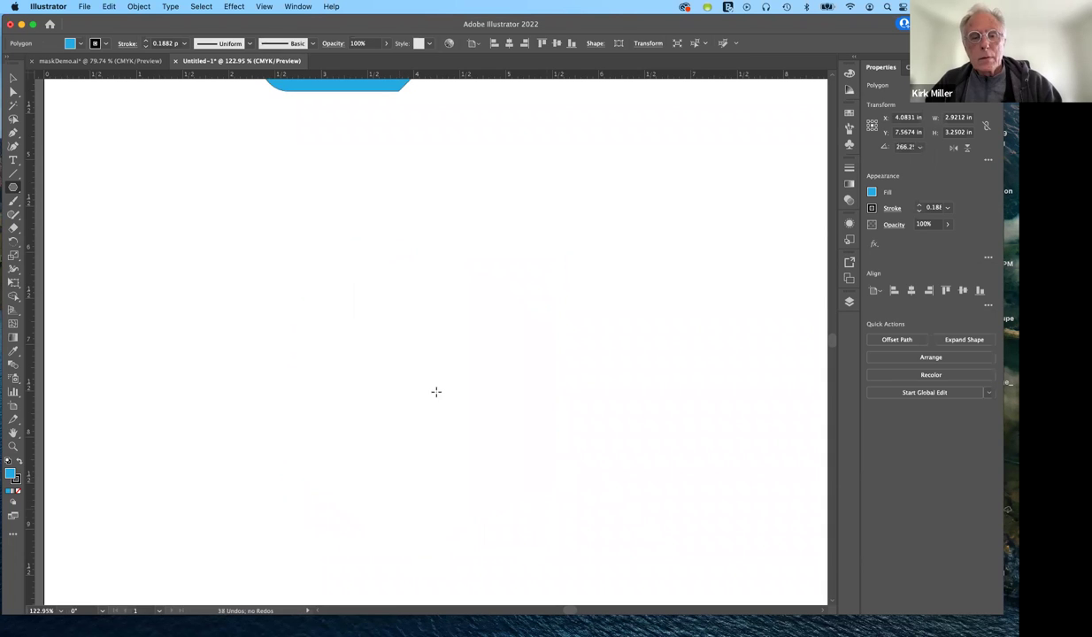
Draw a blue eight-sided polygon mid-artboard, setting the sides with the arrow keys.
{"action": "left_click_drag", "start_coordinate": [429, 342], "coordinate": [491, 442]}
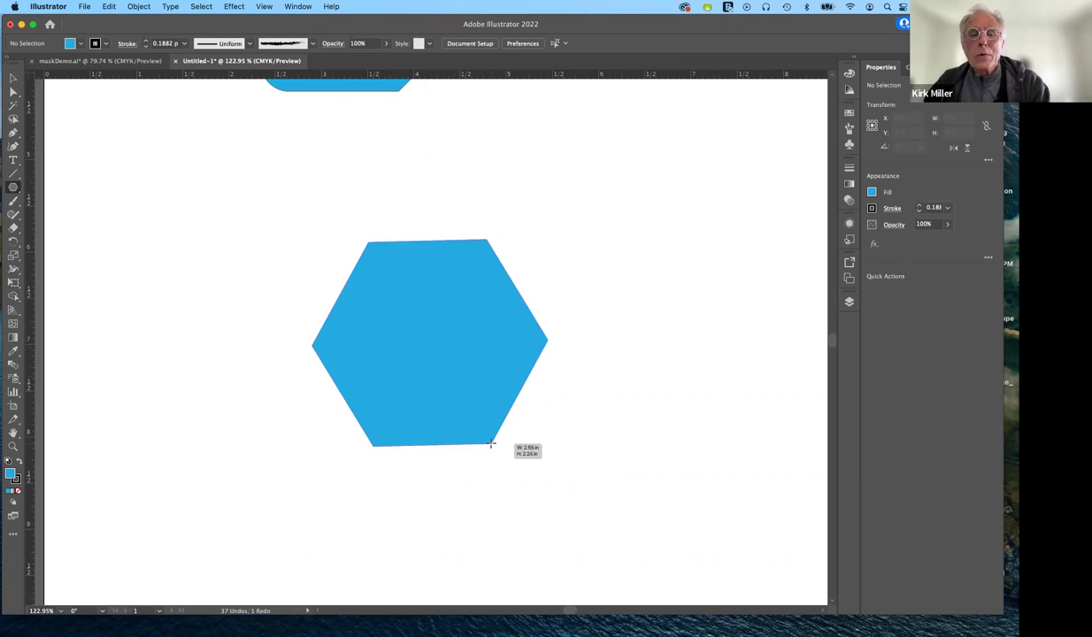
{"action": "key", "text": "Up"}
{"action": "left_click_drag", "start_coordinate": [491, 442], "coordinate": [491, 442]}
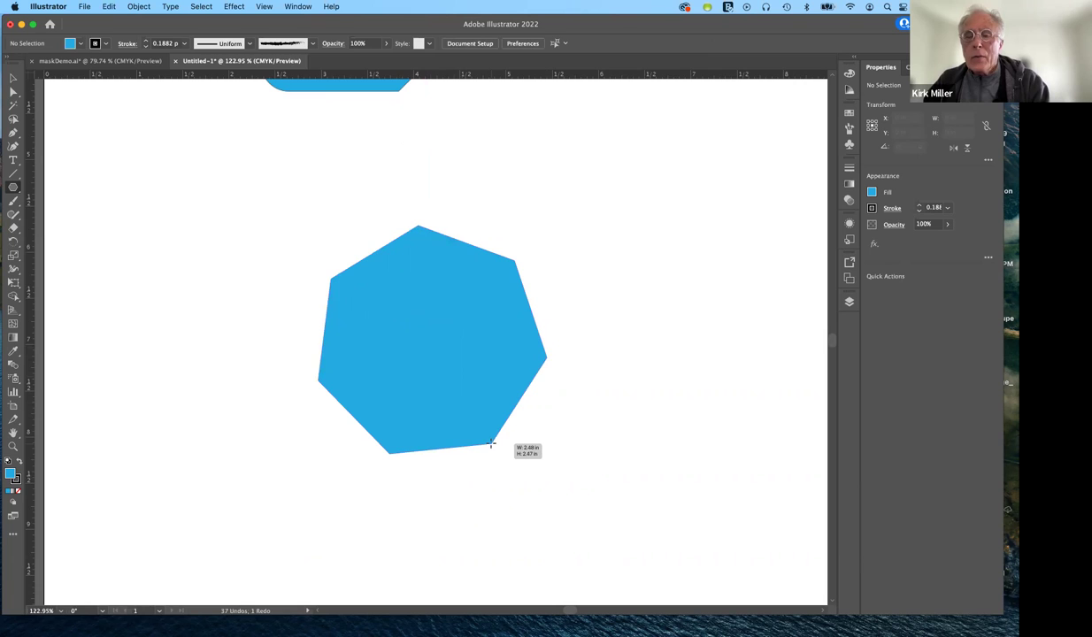
{"action": "key", "text": "Up"}
{"action": "left_click_drag", "start_coordinate": [491, 442], "coordinate": [491, 442]}
{"action": "key", "text": "Up"}
{"action": "key", "text": "Up"}
{"action": "key", "text": "Down"}
{"action": "key", "text": "Down"}
{"action": "key", "text": "Down"}
{"action": "key", "text": "Down"}
{"action": "key", "text": "Down"}
{"action": "key", "text": "Down"}
{"action": "key", "text": "Down"}
{"action": "key", "text": "Up"}
{"action": "key", "text": "Up"}
{"action": "key", "text": "Up"}
{"action": "key", "text": "Up"}
{"action": "key", "text": "Up"}
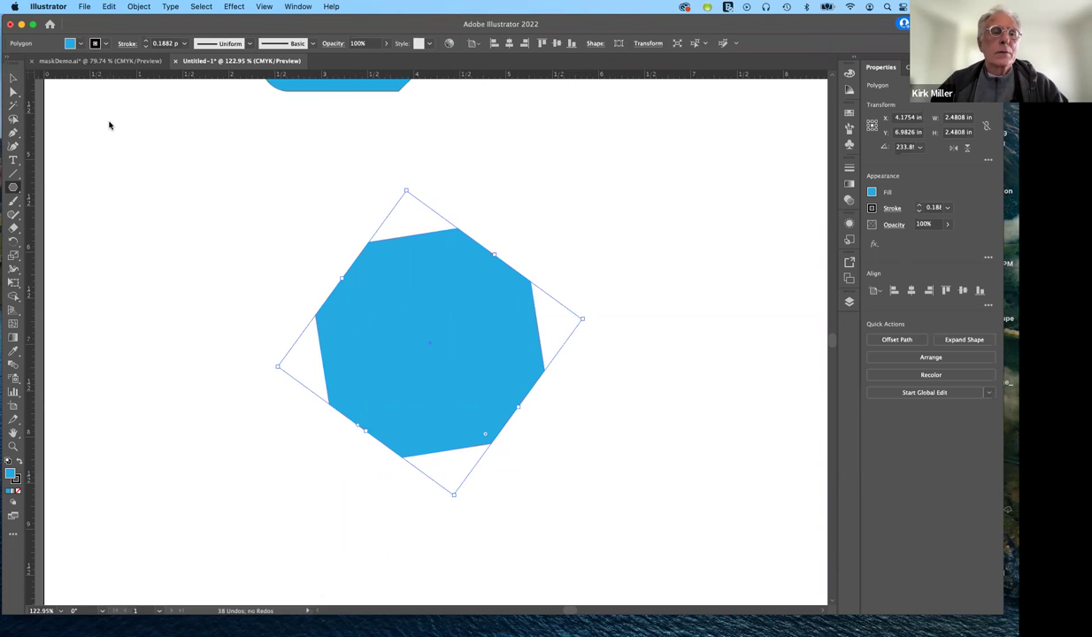
{"action": "left_click", "coordinate": [15, 78]}
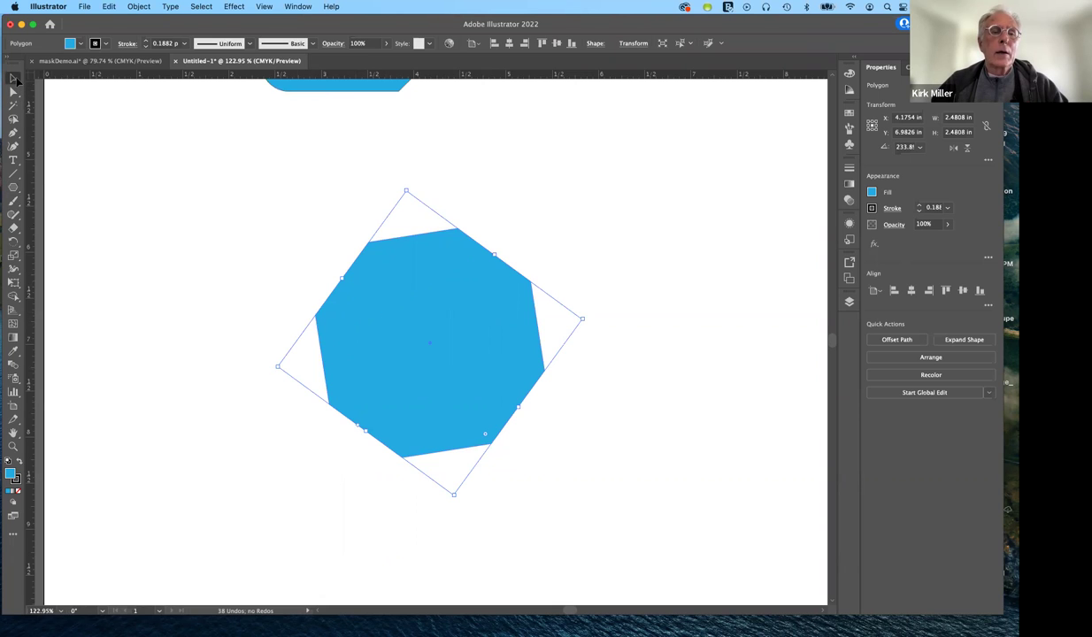
Move the blue octagon up and to the right, then pick the Star Tool.
{"action": "left_click_drag", "start_coordinate": [393, 293], "coordinate": [612, 186]}
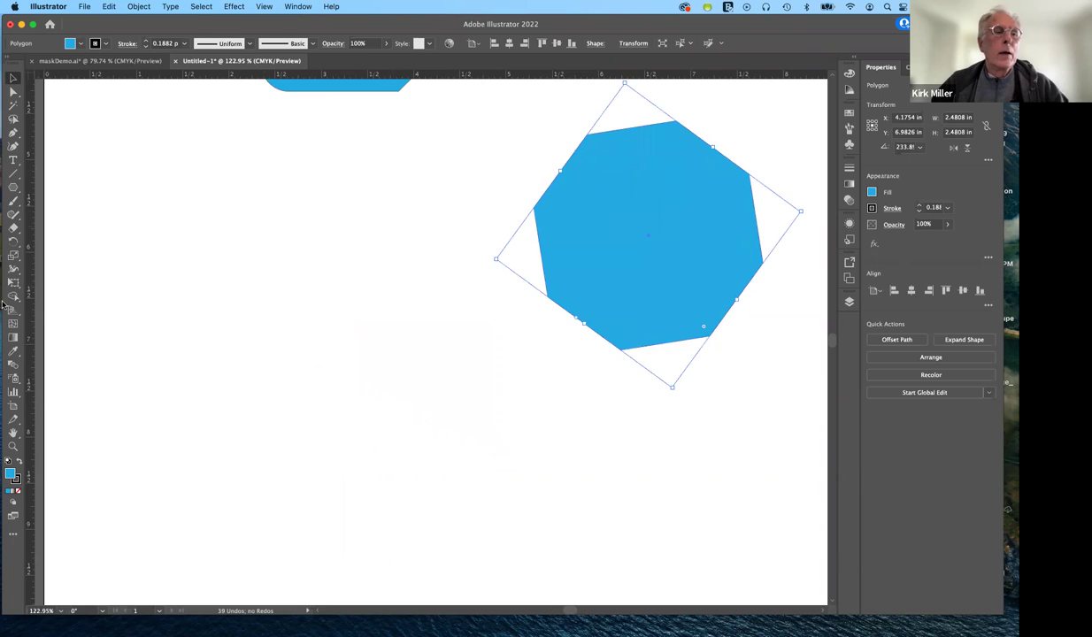
{"action": "left_click", "coordinate": [15, 188]}
{"action": "left_click_drag", "start_coordinate": [18, 190], "coordinate": [70, 243]}
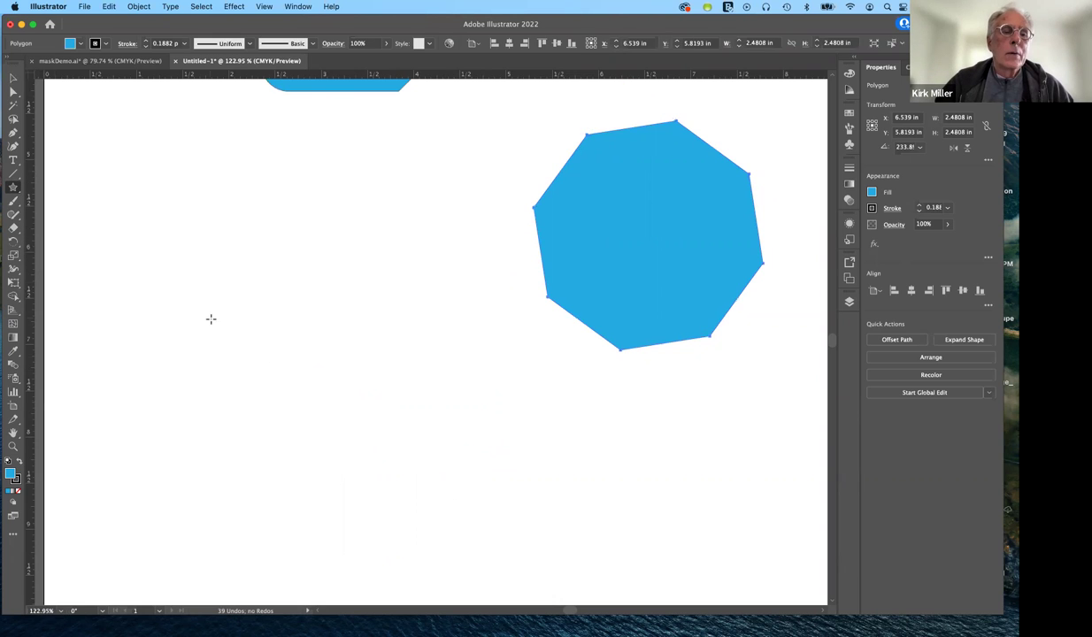
Drag out a trial star, trying different point counts with the arrow keys.
{"action": "left_click_drag", "start_coordinate": [283, 302], "coordinate": [356, 406]}
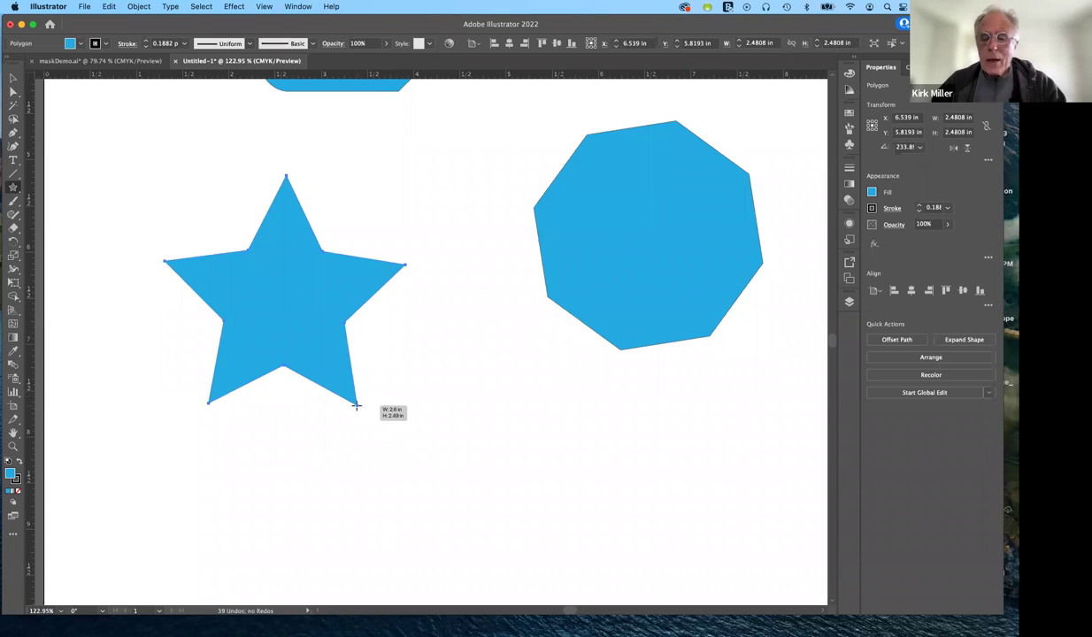
{"action": "key", "text": "Up"}
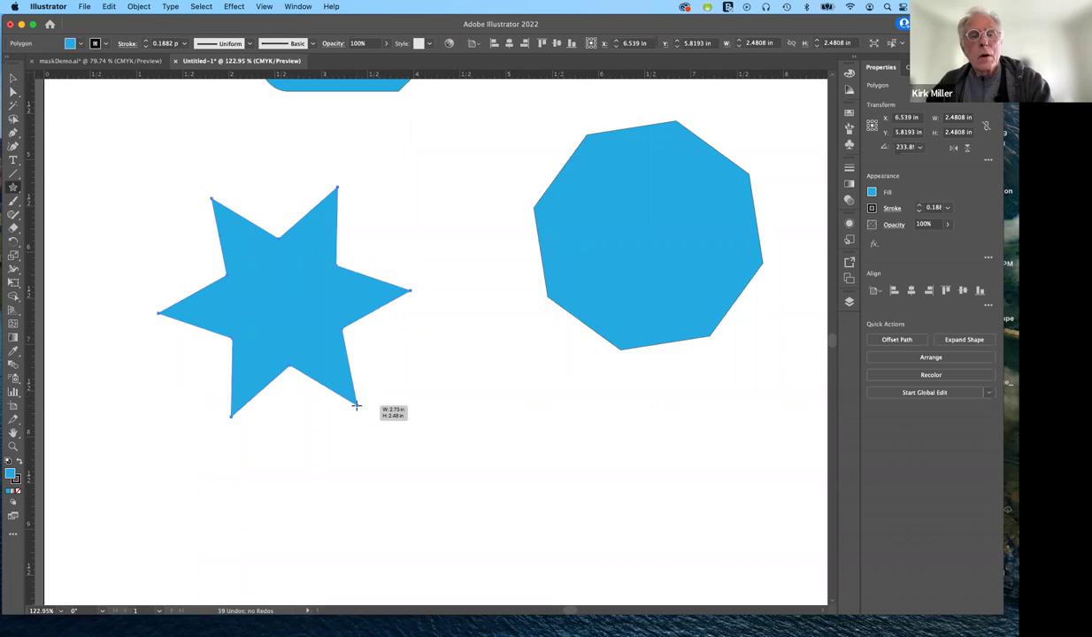
{"action": "key", "text": "Up"}
{"action": "key", "text": "Up"}
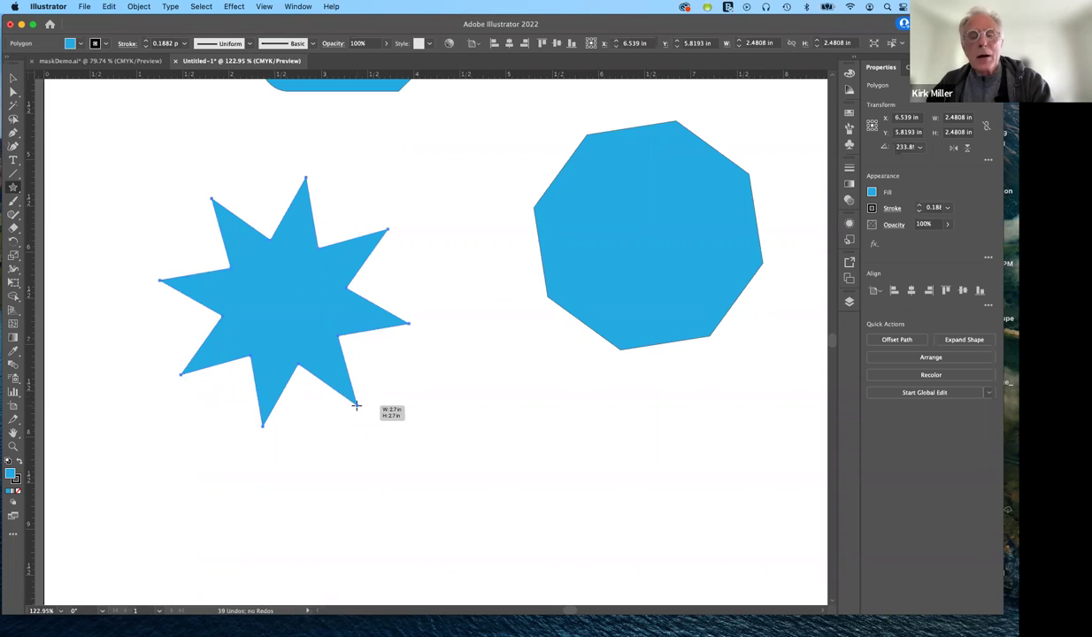
{"action": "key", "text": "Down"}
{"action": "key", "text": "Down"}
{"action": "key", "text": "Down"}
{"action": "key", "text": "Down"}
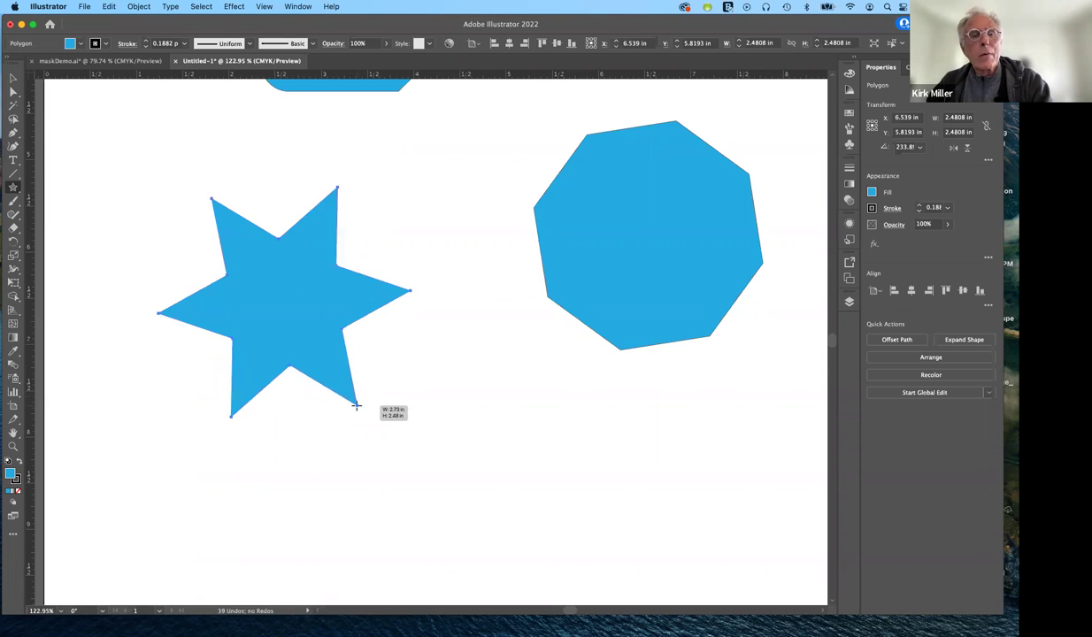
{"action": "key", "text": "Up"}
{"action": "key", "text": "Up"}
{"action": "key", "text": "Up"}
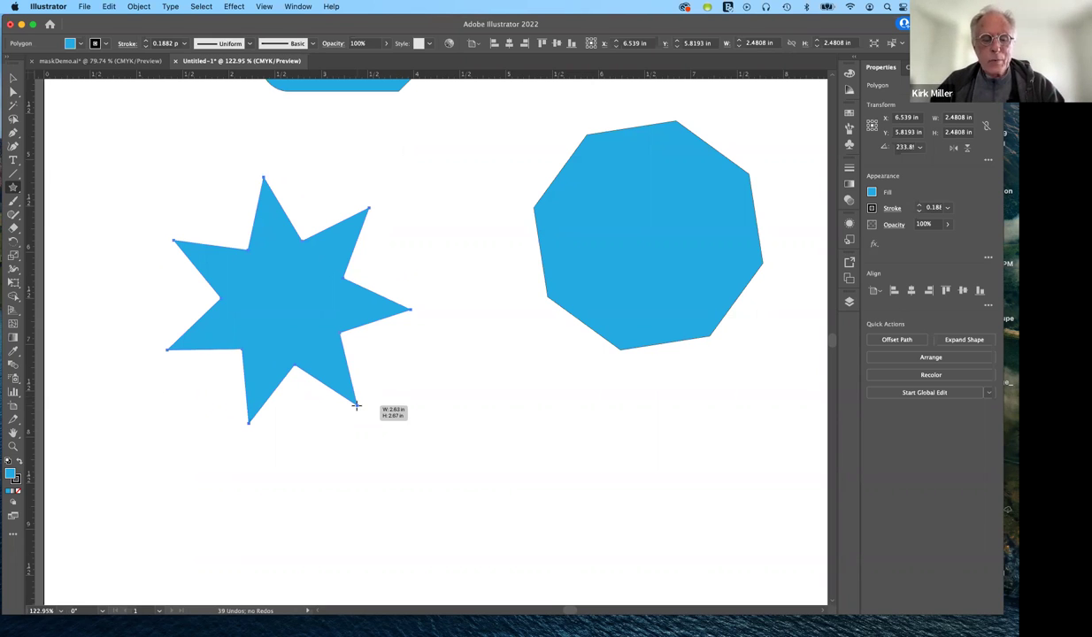
{"action": "left_click_drag", "start_coordinate": [356, 405], "coordinate": [497, 525]}
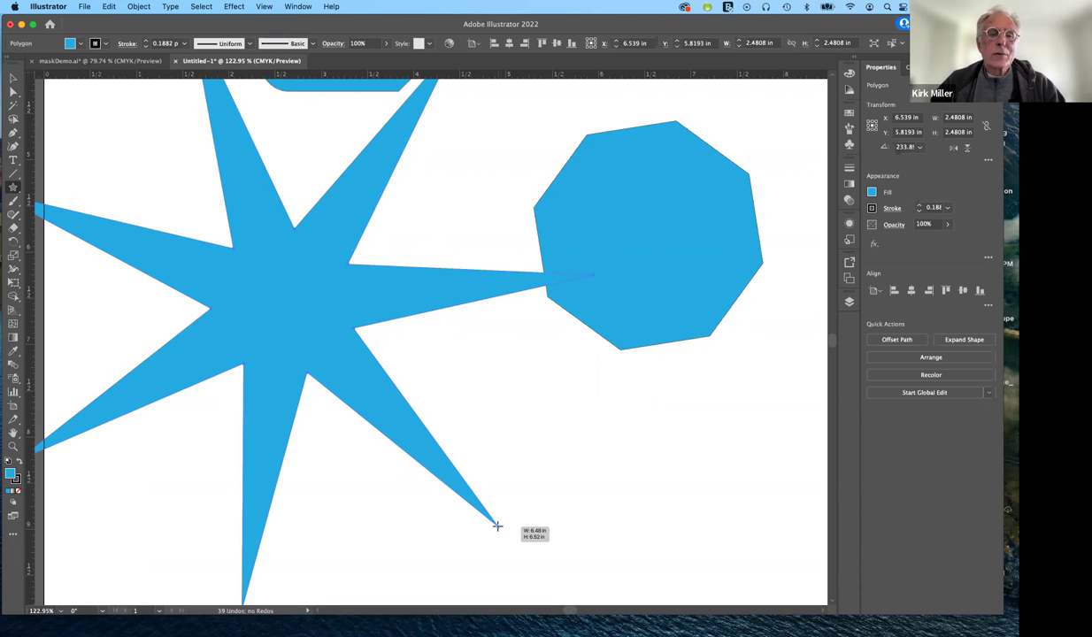
{"action": "left_click_drag", "start_coordinate": [497, 526], "coordinate": [328, 388]}
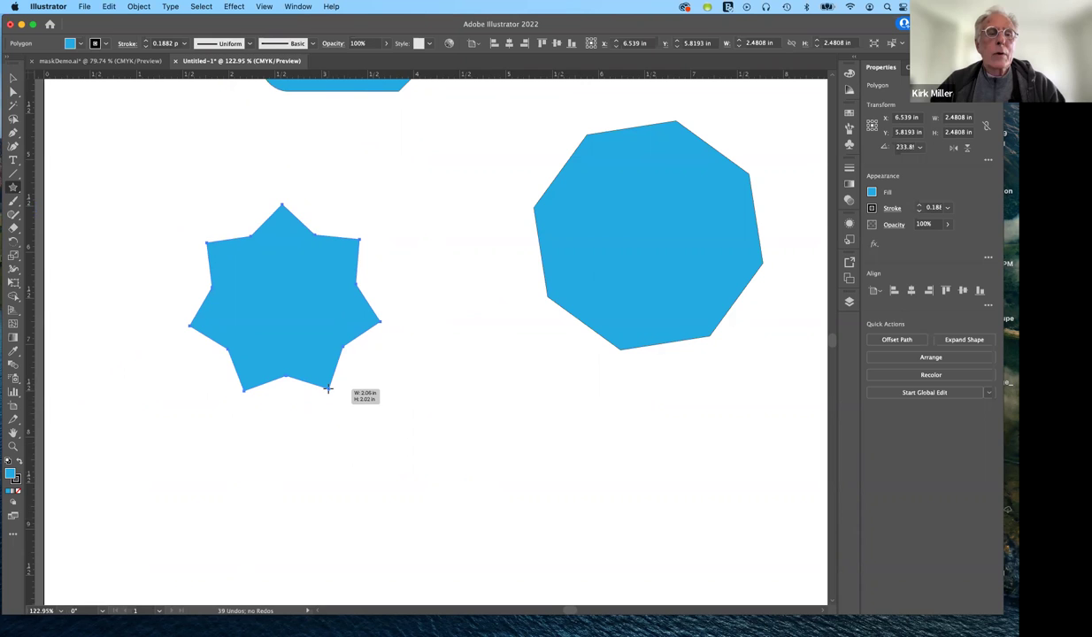
Draw the final large five-pointed blue star, about 4.4 in, left of the octagon.
{"action": "left_click_drag", "start_coordinate": [327, 388], "coordinate": [365, 447]}
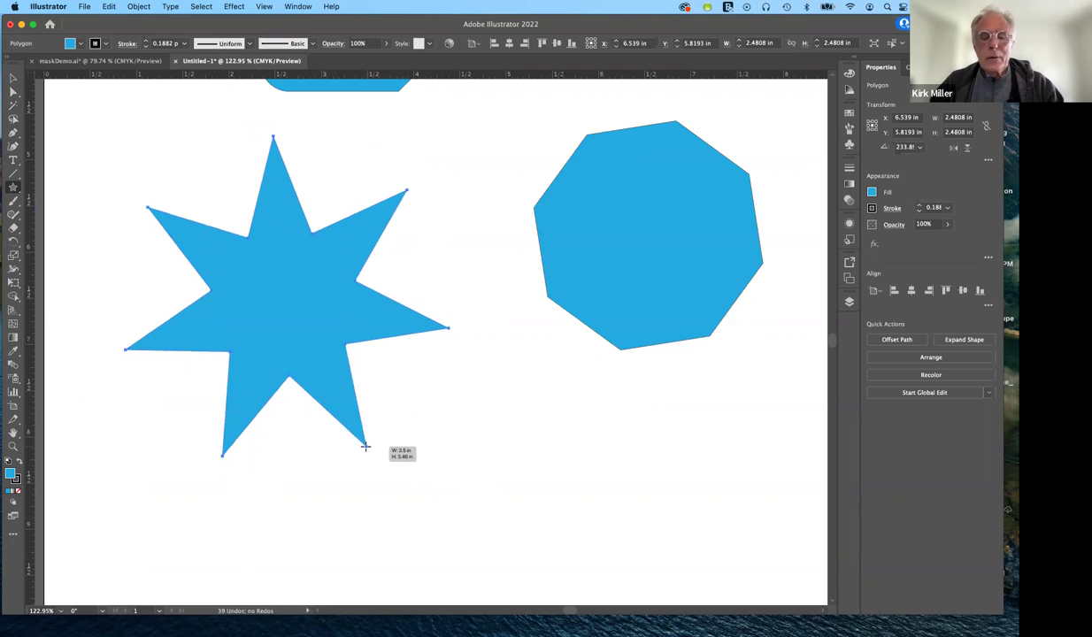
{"action": "key", "text": "Up"}
{"action": "key", "text": "Up"}
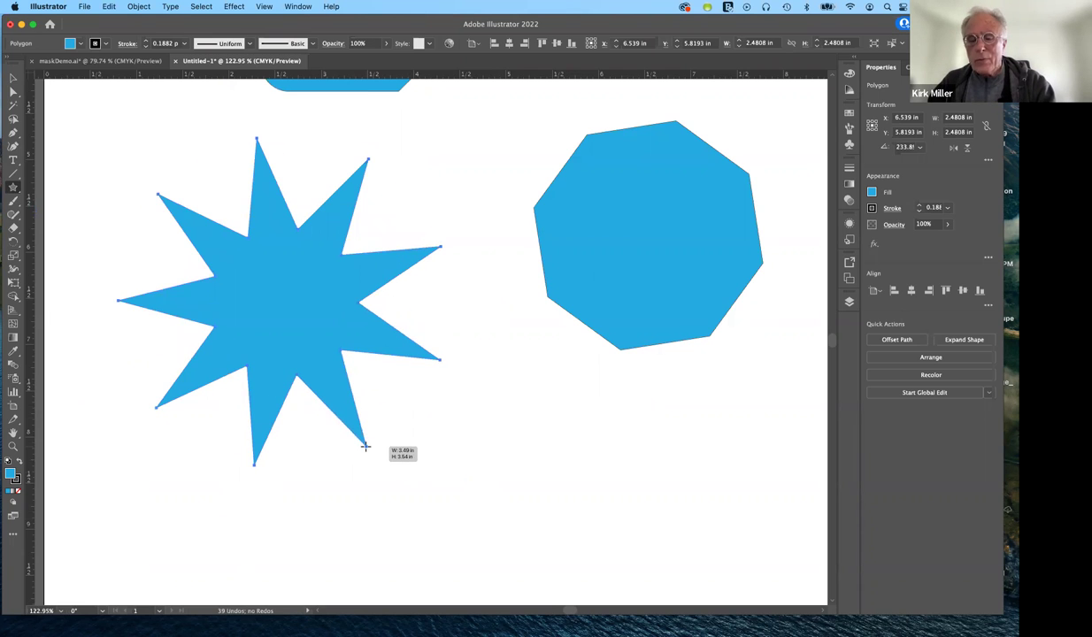
{"action": "key", "text": "Down"}
{"action": "key", "text": "Down"}
{"action": "key", "text": "Down"}
{"action": "key", "text": "Down"}
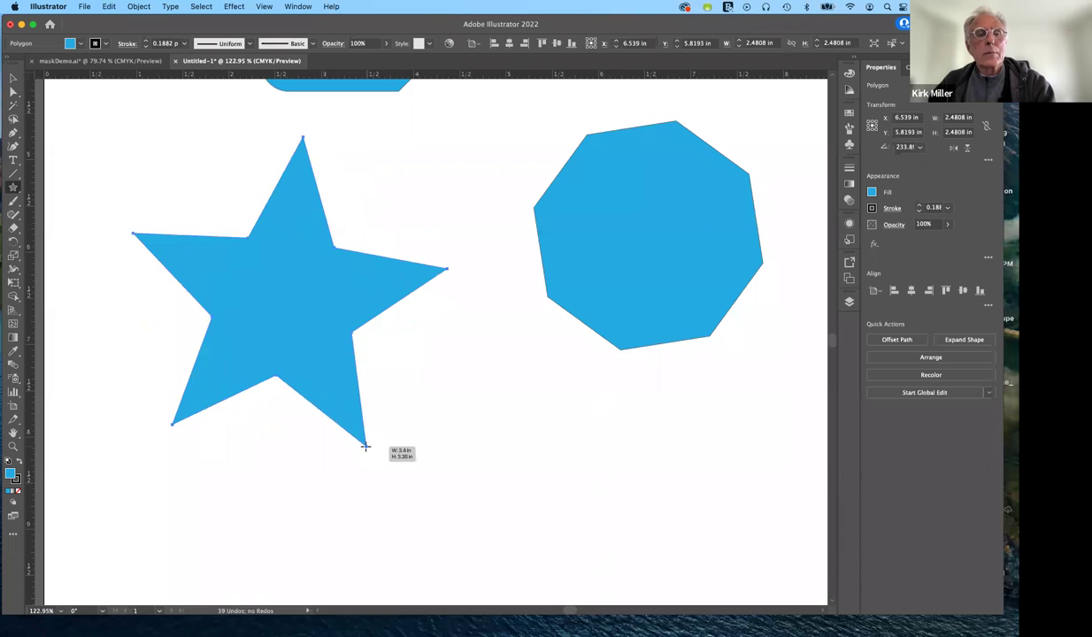
{"action": "key", "text": "Down"}
{"action": "left_click_drag", "start_coordinate": [365, 447], "coordinate": [377, 505]}
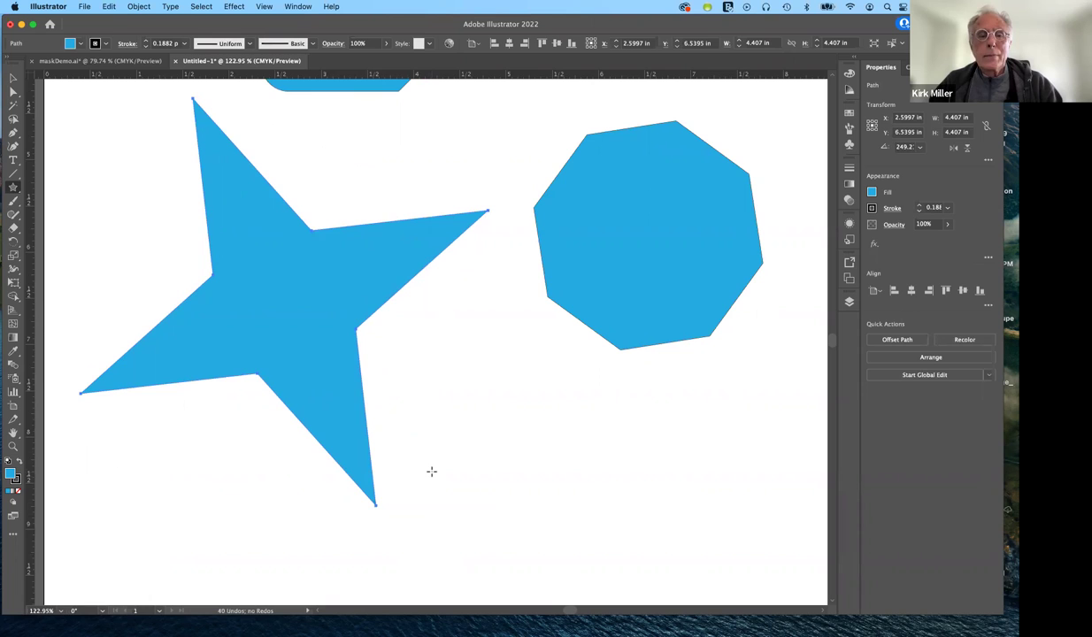
Scale the star down to 3.2242 in and move both octagon and star lower.
{"action": "left_click", "coordinate": [13, 78]}
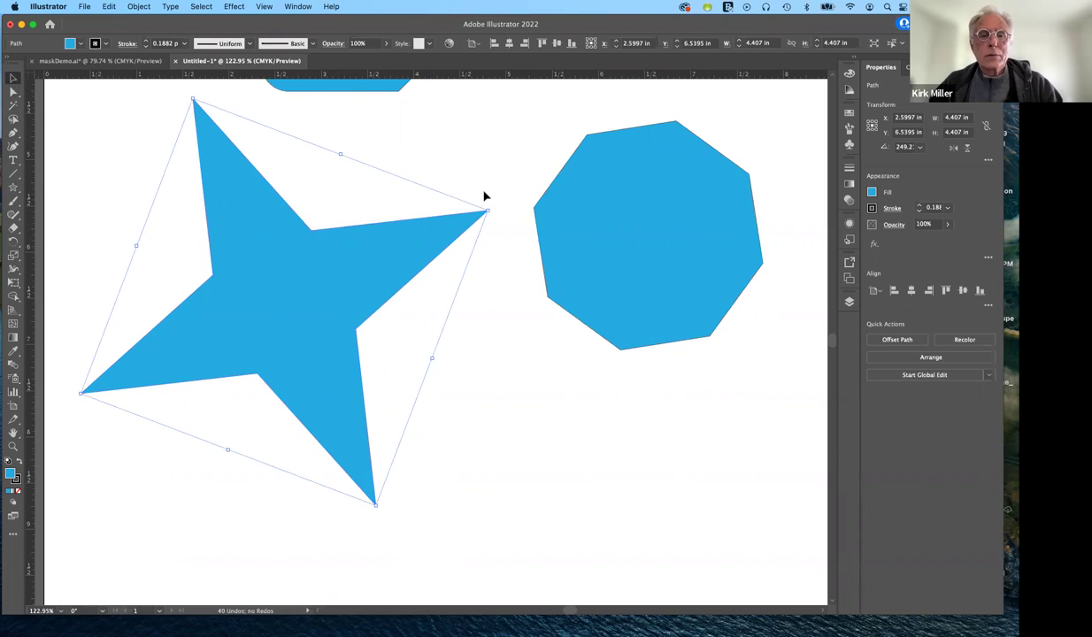
{"action": "left_click_drag", "start_coordinate": [483, 212], "coordinate": [433, 237]}
{"action": "left_click_drag", "start_coordinate": [612, 292], "coordinate": [558, 412]}
{"action": "mouse_move", "coordinate": [336, 304]}
{"action": "left_mouse_down"}
{"action": "mouse_move", "coordinate": [341, 401]}
{"action": "mouse_move", "coordinate": [323, 319]}
{"action": "mouse_move", "coordinate": [326, 341]}
{"action": "mouse_move", "coordinate": [352, 306]}
{"action": "left_mouse_up"}
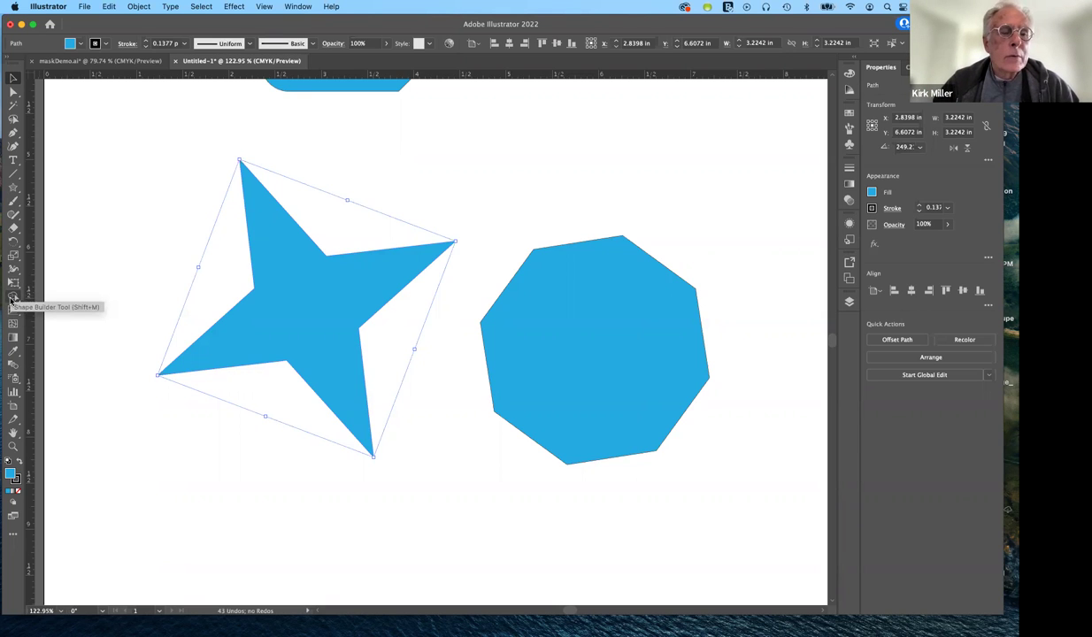
Move the star so it overlaps the octagon and select both shapes.
{"action": "left_click", "coordinate": [11, 301]}
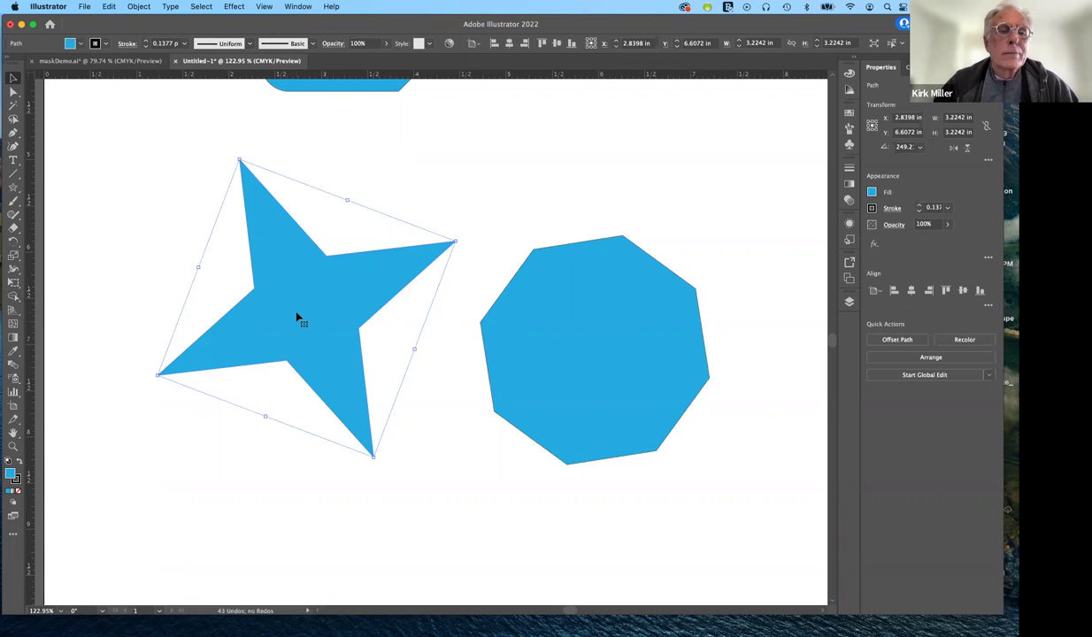
{"action": "left_click_drag", "start_coordinate": [295, 316], "coordinate": [461, 373]}
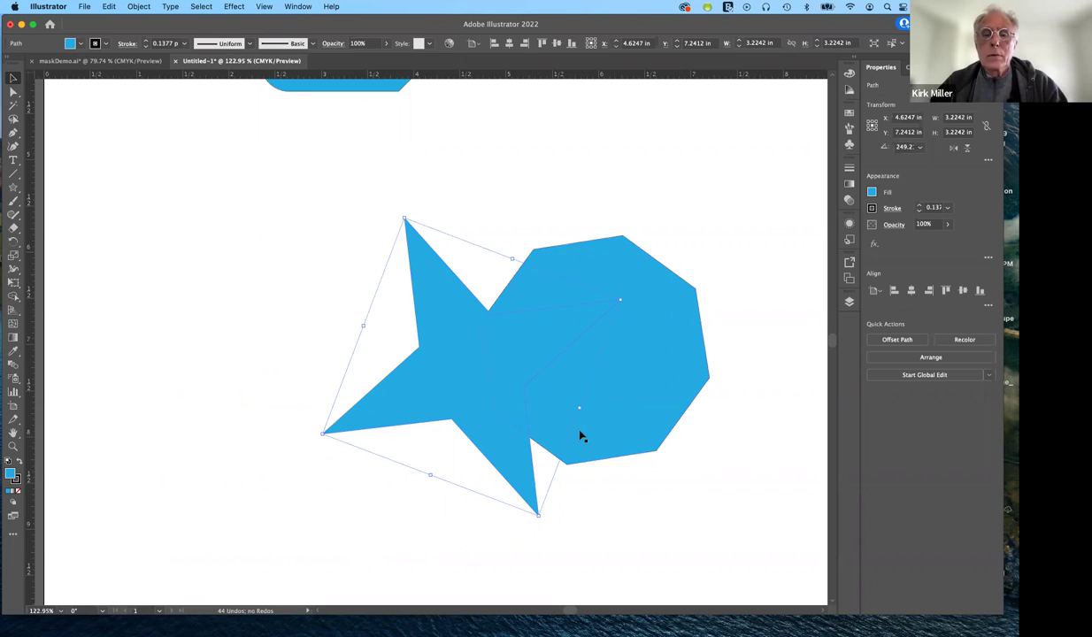
{"action": "left_click", "coordinate": [667, 378], "text": "shift"}
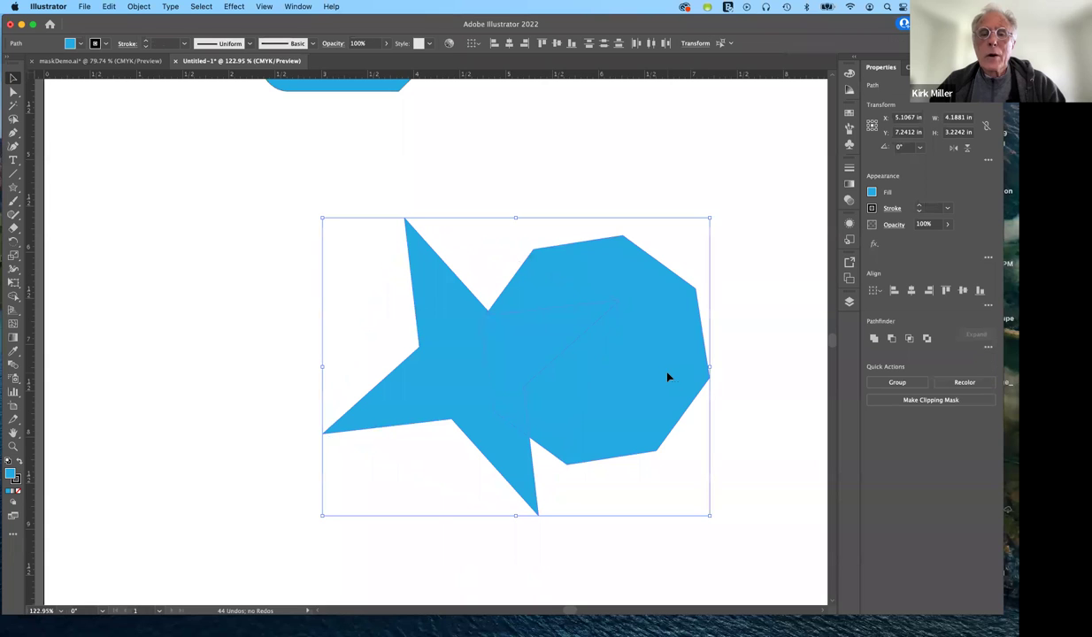
Unite star and octagon with Shape Builder into one 4.1882 × 3.2243 in path, viewed in outline.
{"action": "left_click", "coordinate": [15, 299]}
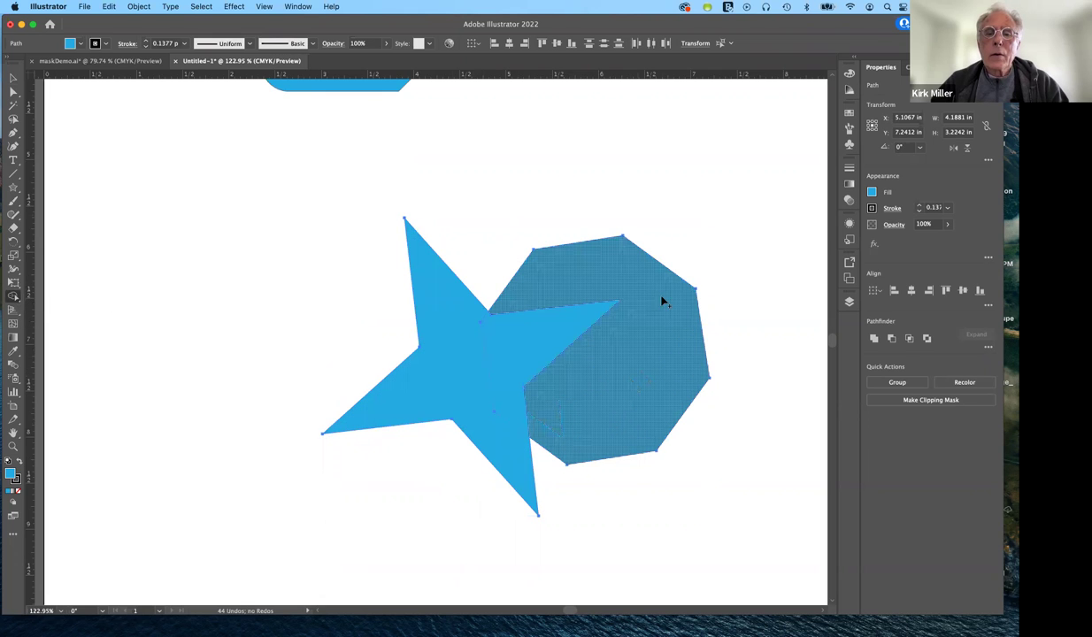
{"action": "left_click_drag", "start_coordinate": [559, 306], "coordinate": [496, 332]}
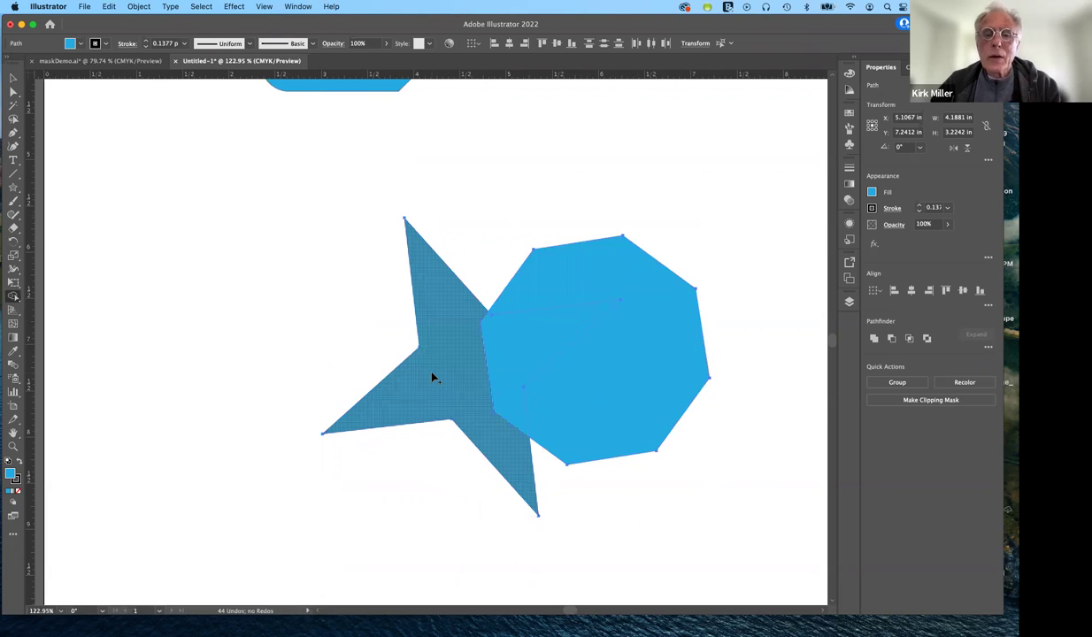
{"action": "left_click_drag", "start_coordinate": [437, 381], "coordinate": [614, 363]}
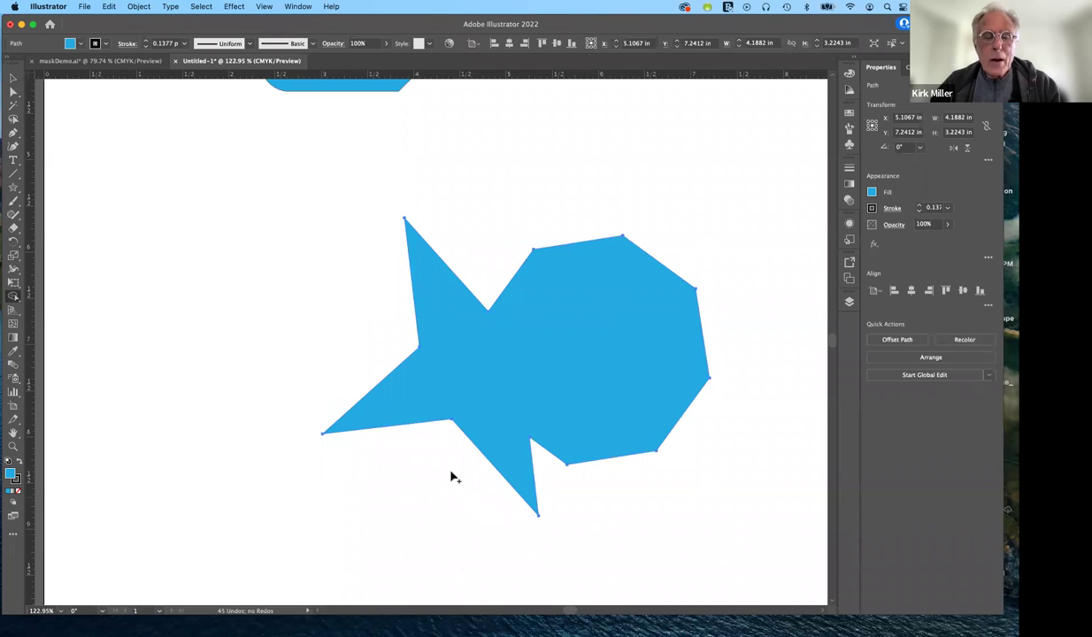
{"action": "left_click", "coordinate": [13, 79]}
{"action": "left_click_drag", "start_coordinate": [626, 410], "coordinate": [523, 366]}
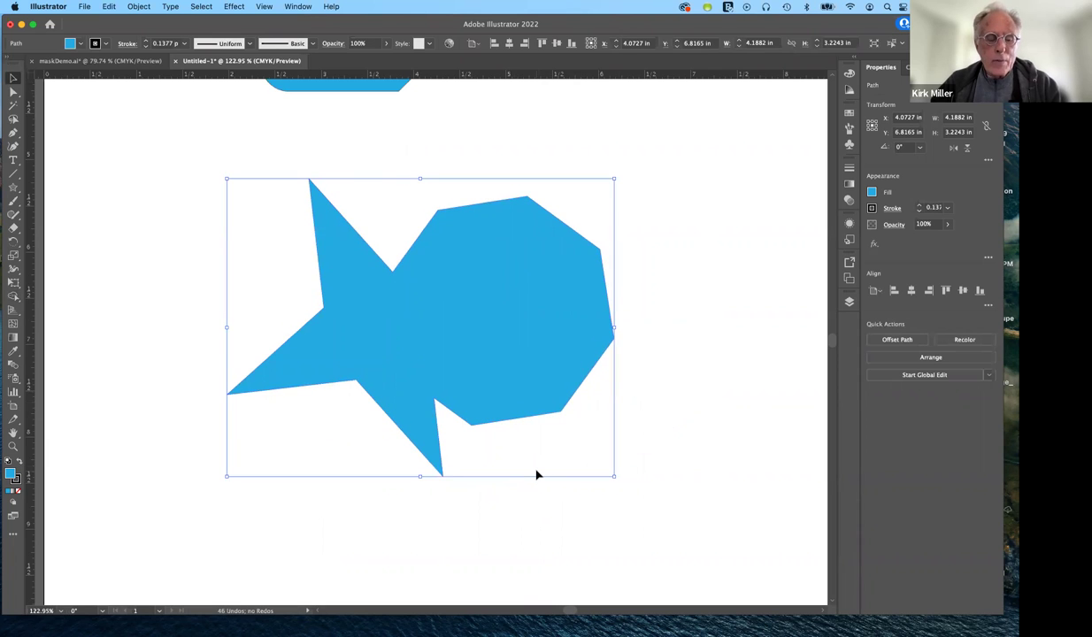
{"action": "key", "text": "a"}
{"action": "key", "text": "super+y"}
Undo the merge and moves so star and octagon are separate again, in Preview.
{"action": "key", "text": "v"}
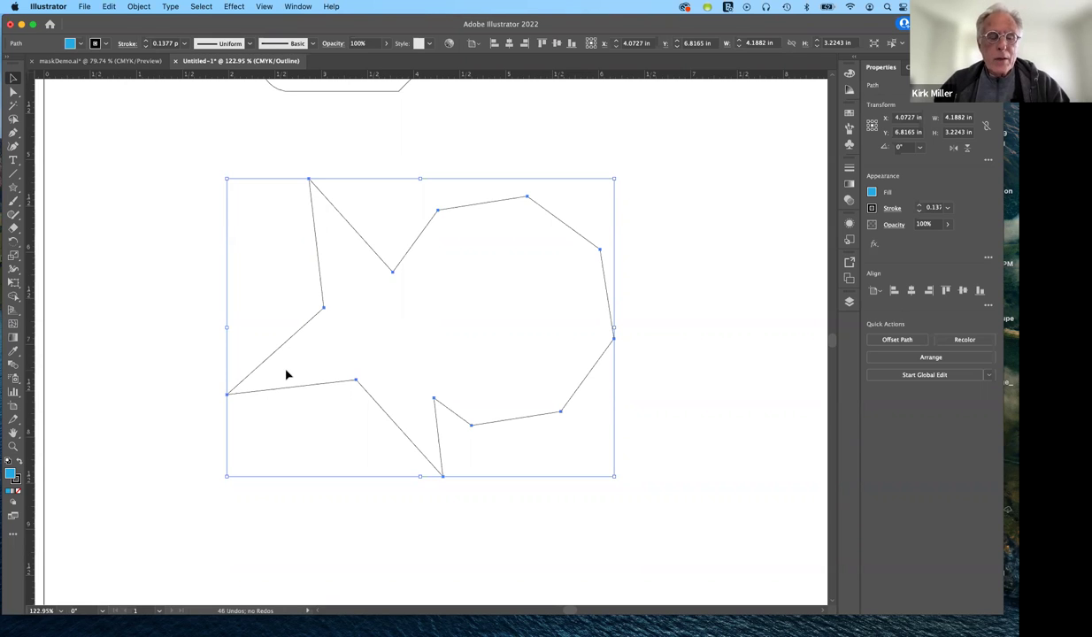
{"action": "key", "text": "super+z"}
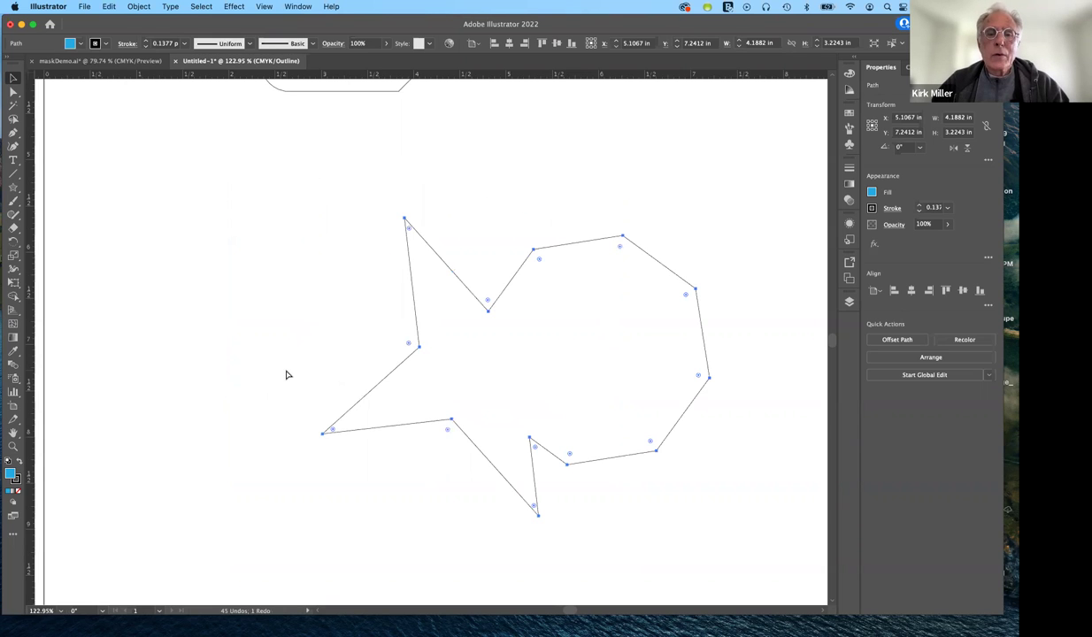
{"action": "key", "text": "super+z"}
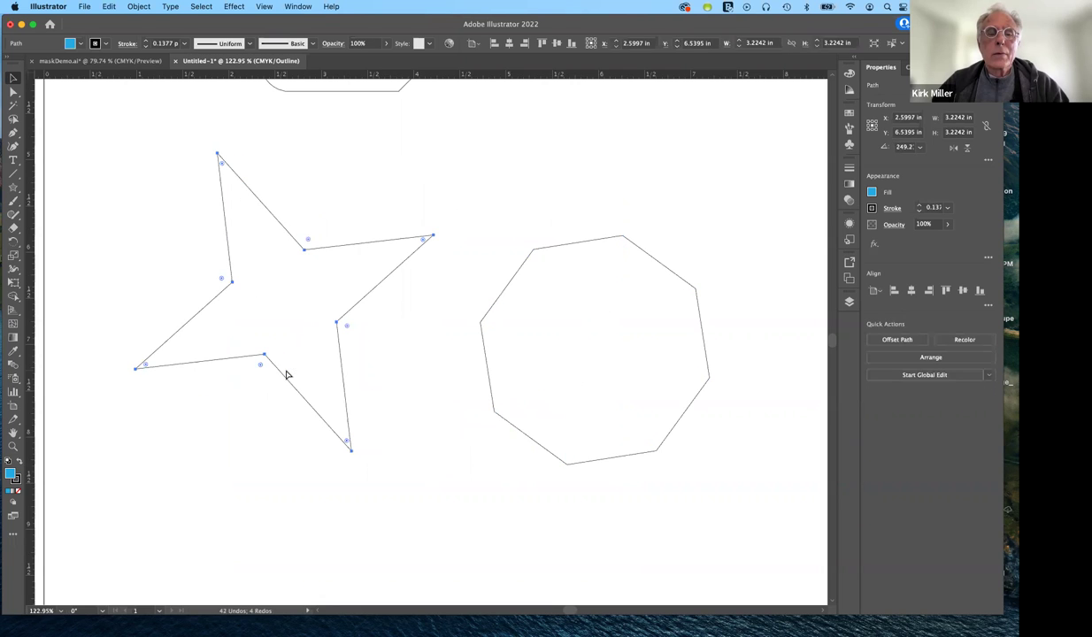
{"action": "key", "text": "super+z"}
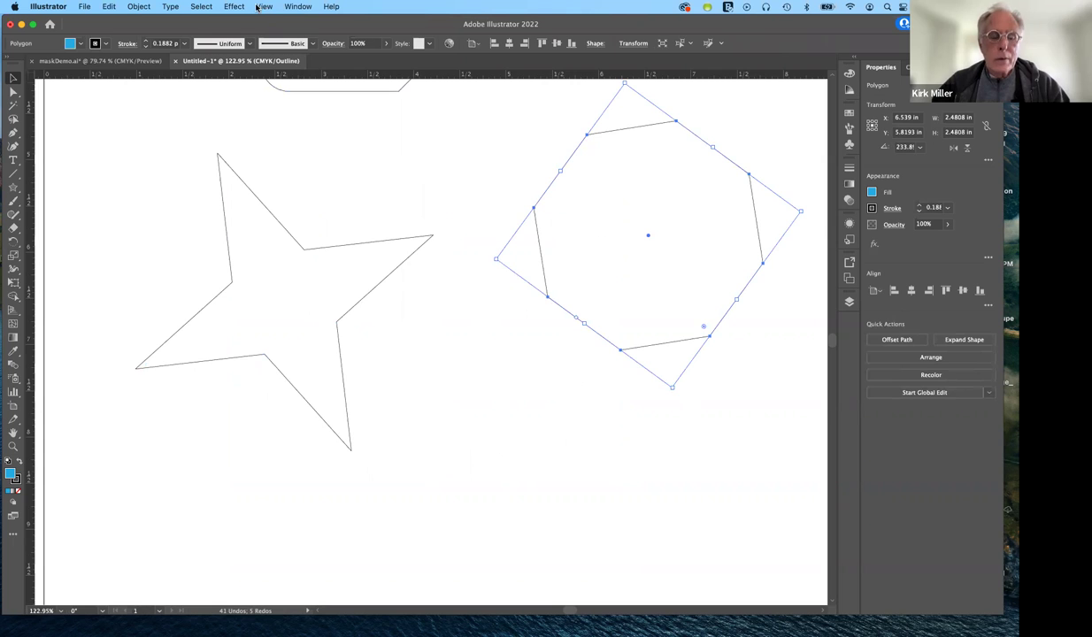
{"action": "key", "text": "super+y"}
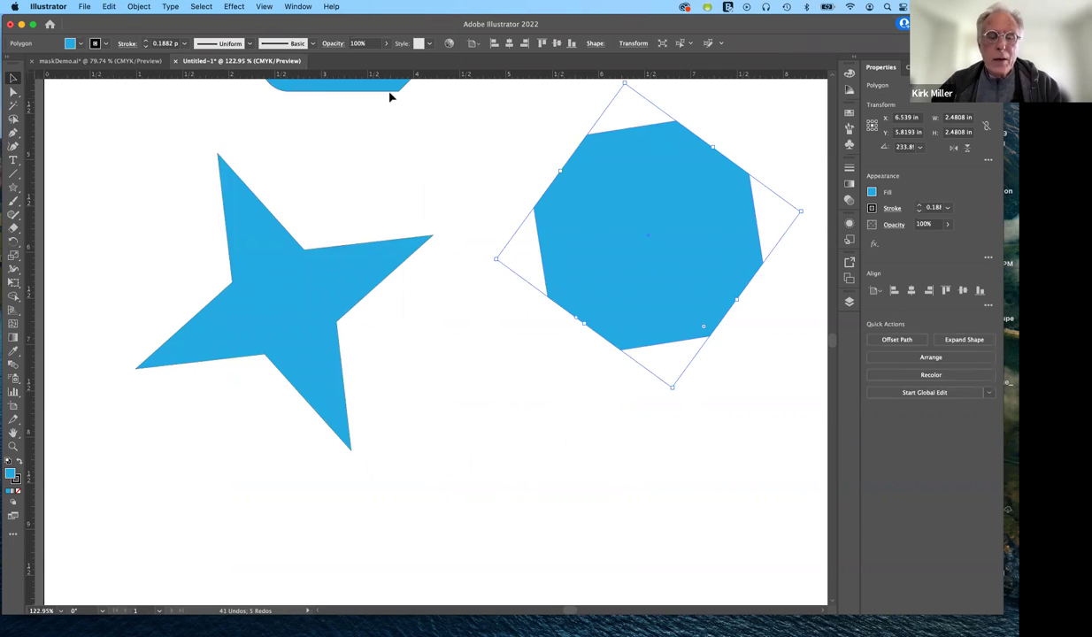
Move the octagon down to X 6.3605 in, Y 6.4779 in and zoom out to the page.
{"action": "left_click_drag", "start_coordinate": [580, 207], "coordinate": [564, 267]}
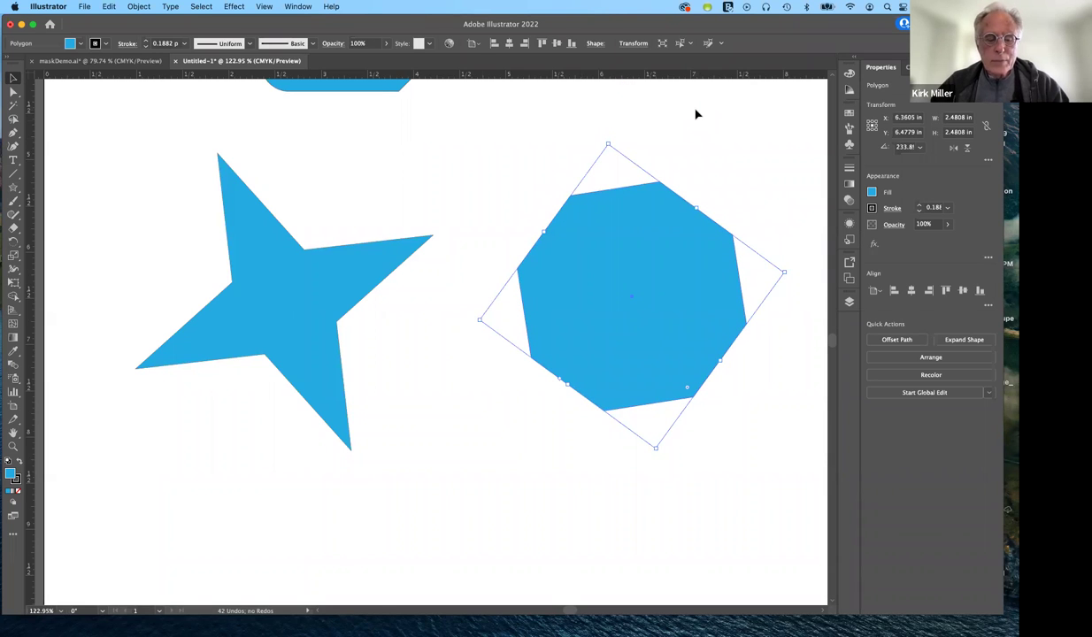
{"action": "key", "text": "a"}
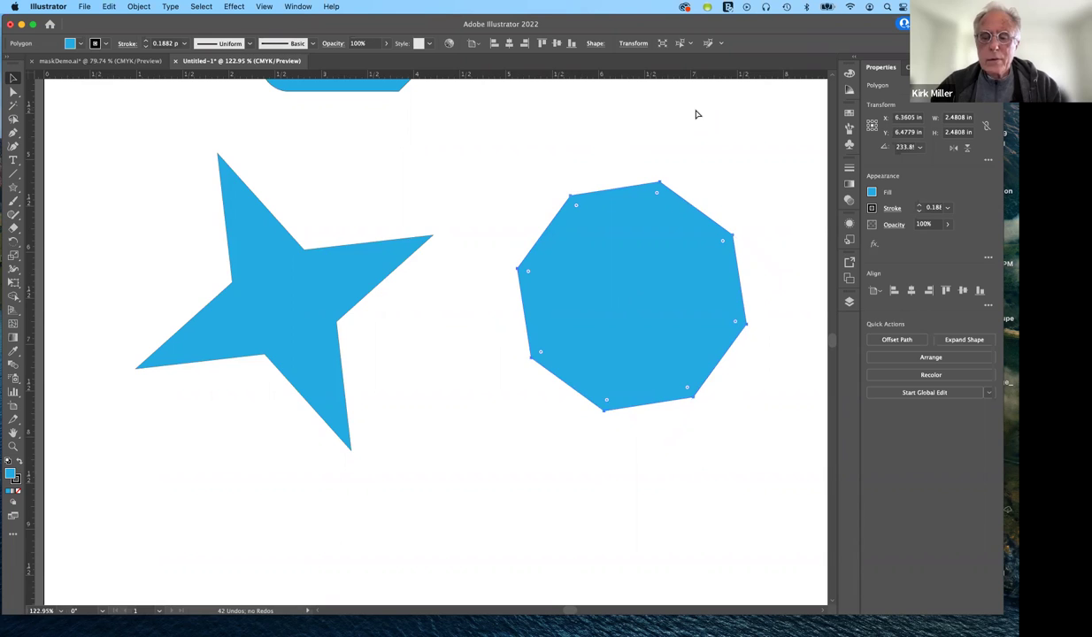
{"action": "key", "text": "super+1"}
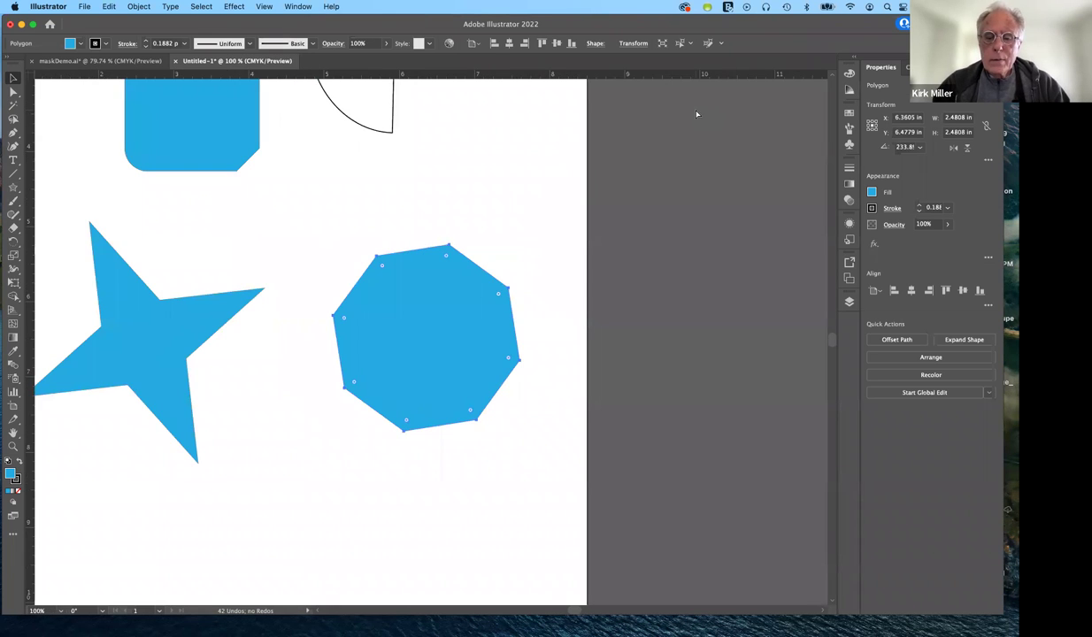
{"action": "key", "text": "super+minus"}
{"action": "key", "text": "super+minus"}
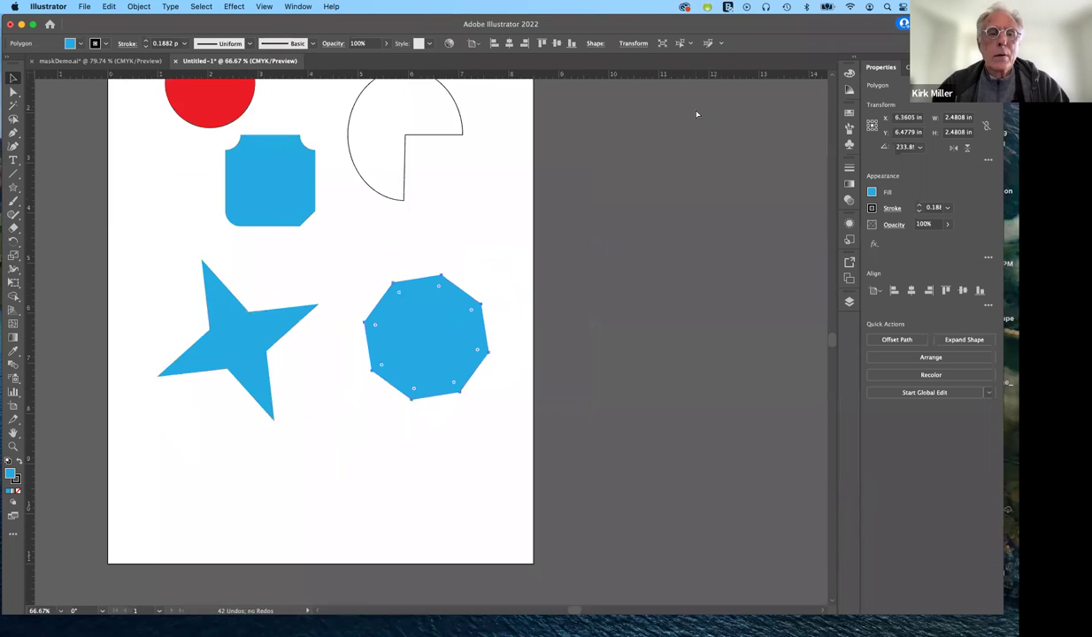
Drag the red circle onto the octagon's bottom edge at X 5.9375 in, Y 7.8505 in.
{"action": "key", "text": "v"}
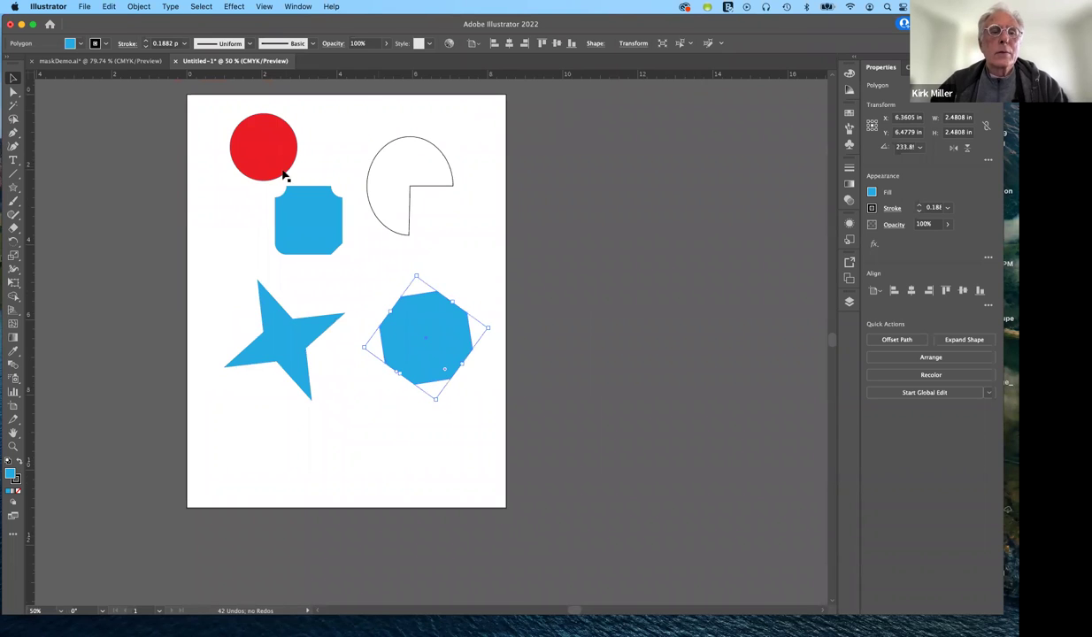
{"action": "left_click_drag", "start_coordinate": [282, 164], "coordinate": [428, 405]}
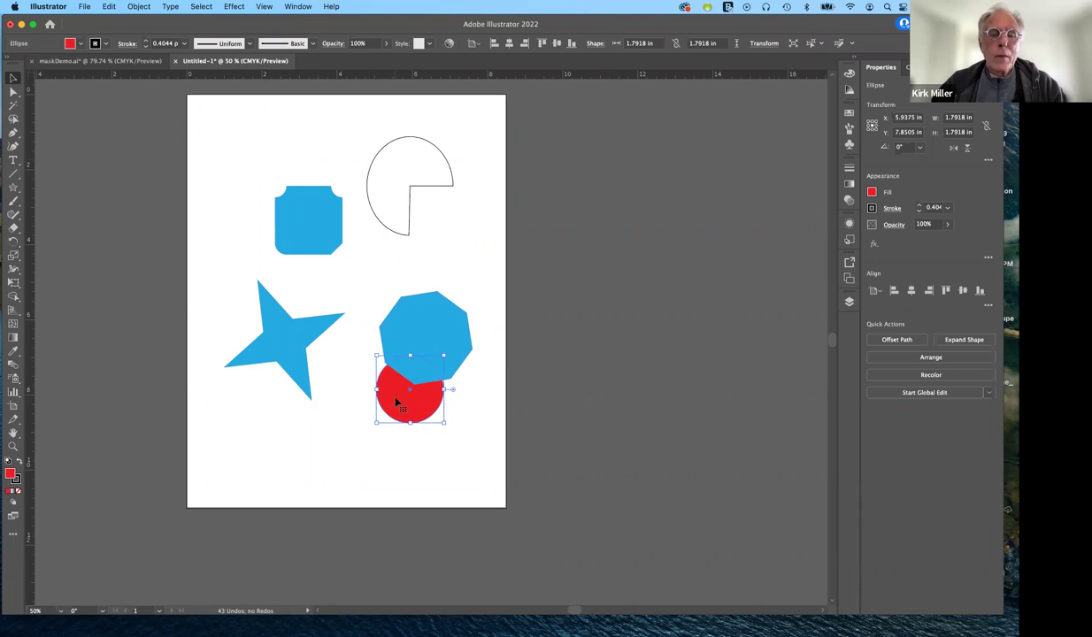
{"action": "scroll", "coordinate": [396, 396], "scroll_direction": "up", "scroll_amount": 5}
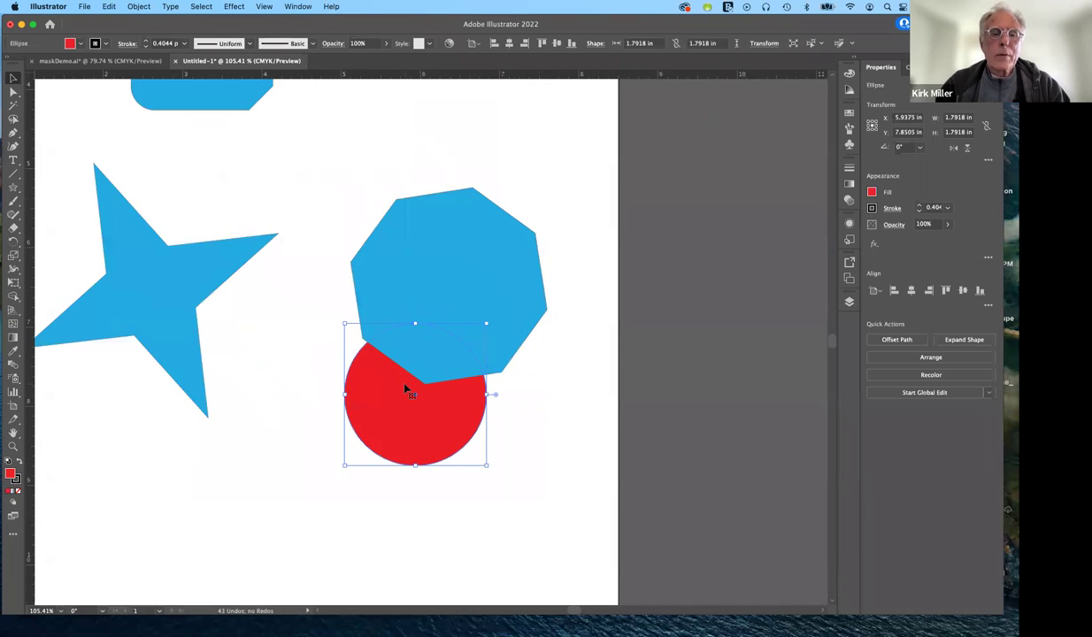
{"action": "scroll", "coordinate": [405, 389], "scroll_direction": "up", "scroll_amount": 2}
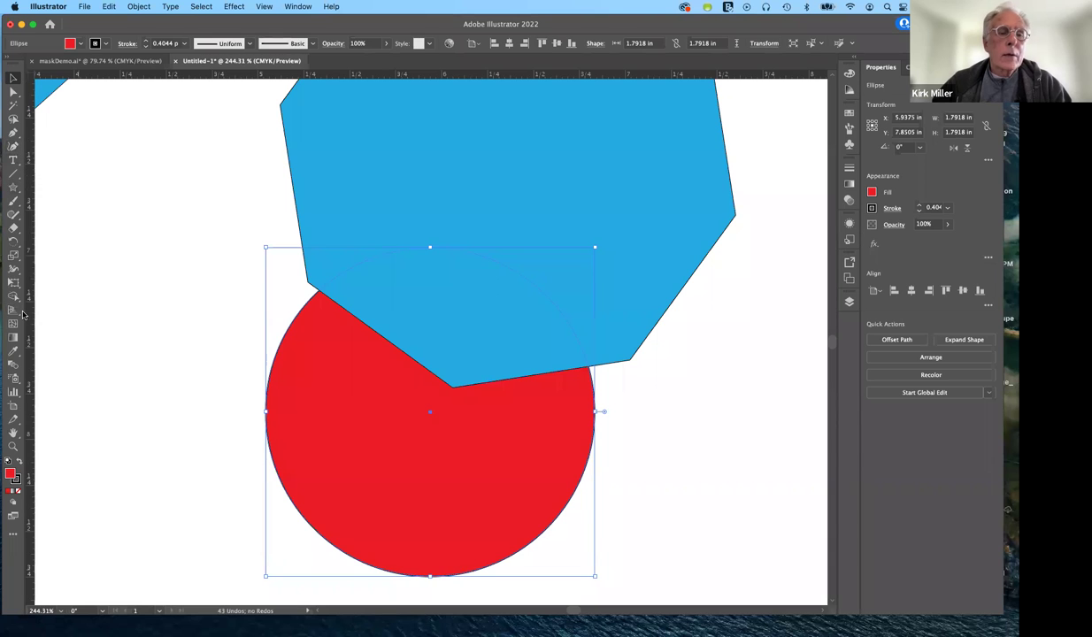
Use Shape Builder to delete the circle–octagon overlap, restoring the circle after an accidental deletion.
{"action": "left_click", "coordinate": [452, 163], "text": "shift"}
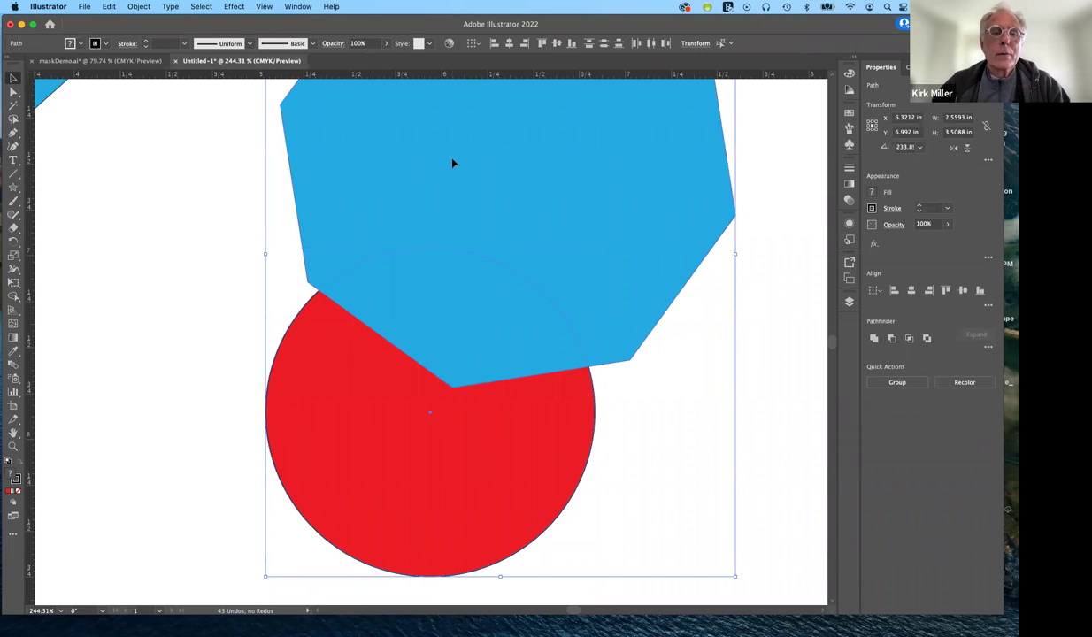
{"action": "left_click", "coordinate": [13, 297]}
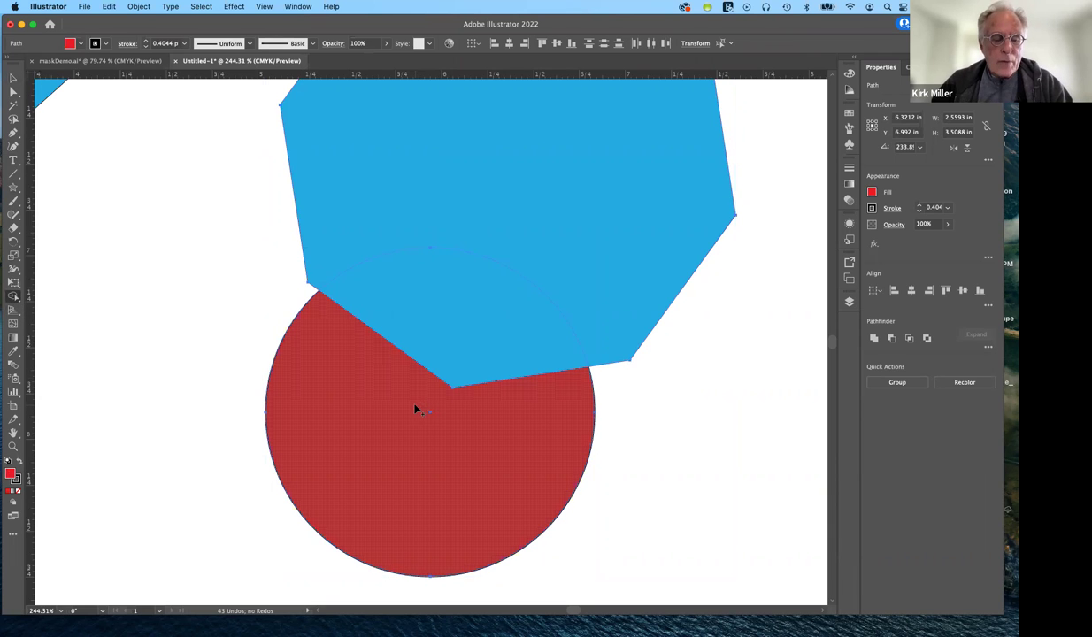
{"action": "left_click_drag", "start_coordinate": [405, 423], "coordinate": [454, 348]}
{"action": "left_click", "coordinate": [395, 429]}
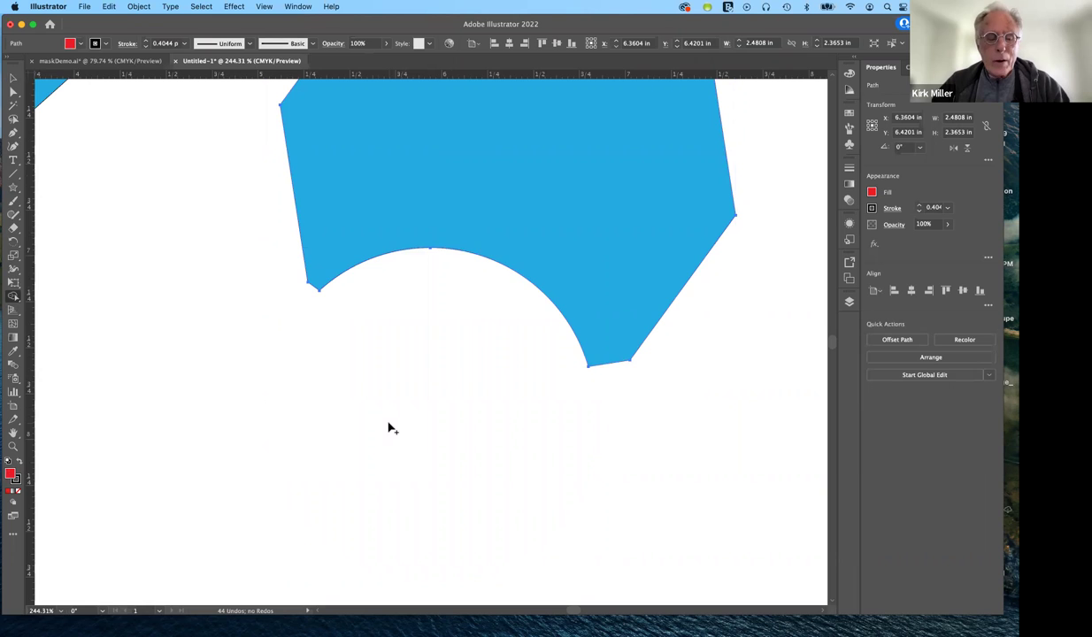
{"action": "key", "text": "super+z"}
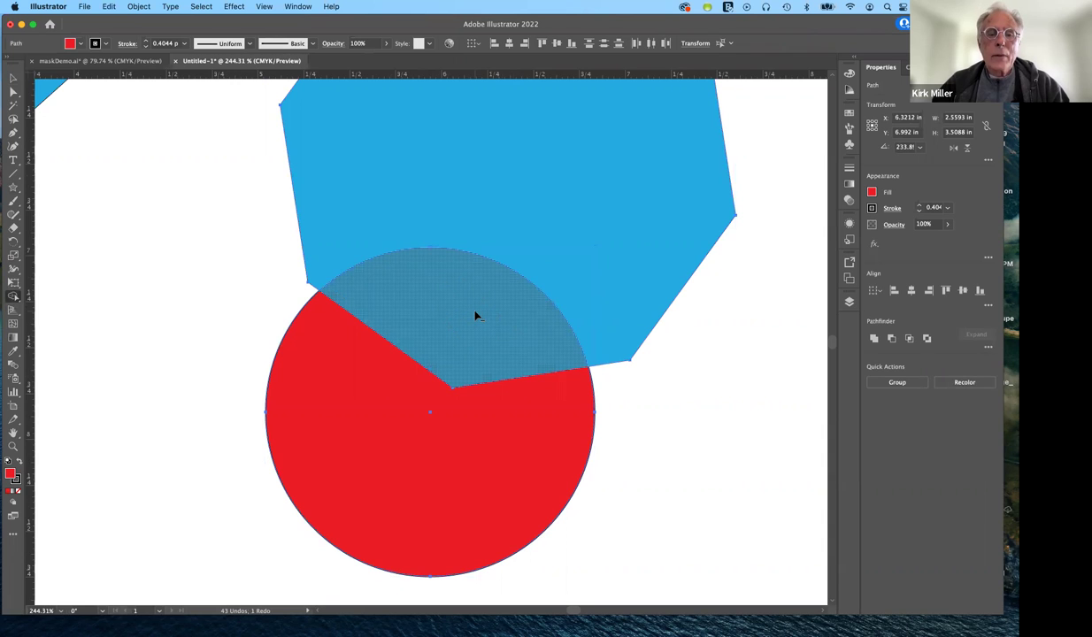
{"action": "left_click", "coordinate": [473, 315], "text": "alt"}
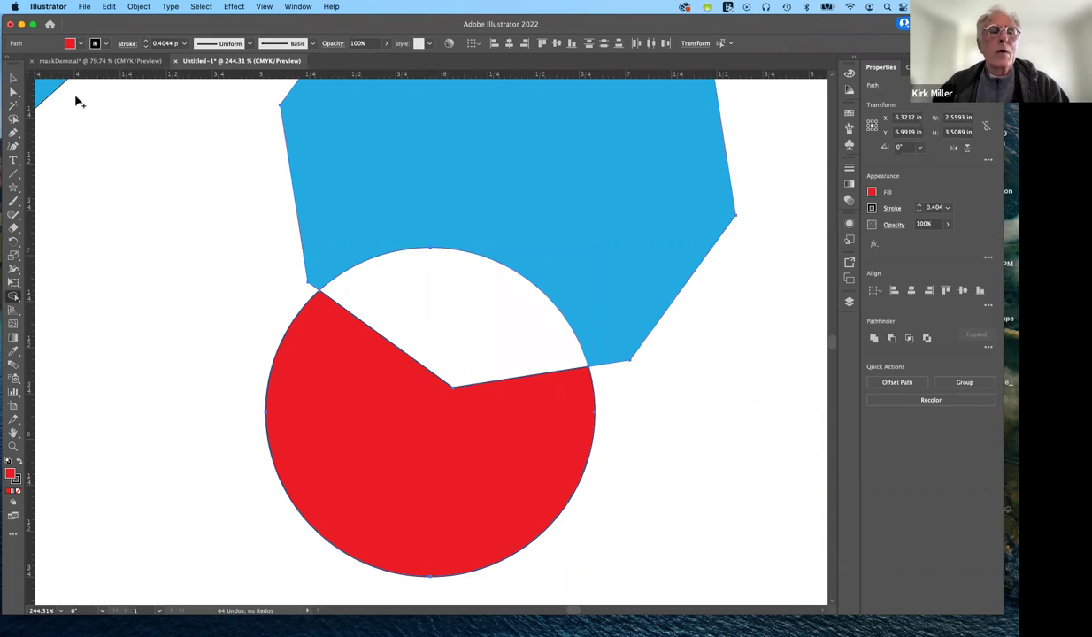
Move the blue star over the circle and octagon to X 5.1831 in, Y 7.7197 in.
{"action": "left_click", "coordinate": [13, 80]}
{"action": "left_click_drag", "start_coordinate": [48, 91], "coordinate": [98, 160]}
{"action": "left_click_drag", "start_coordinate": [172, 273], "coordinate": [521, 310]}
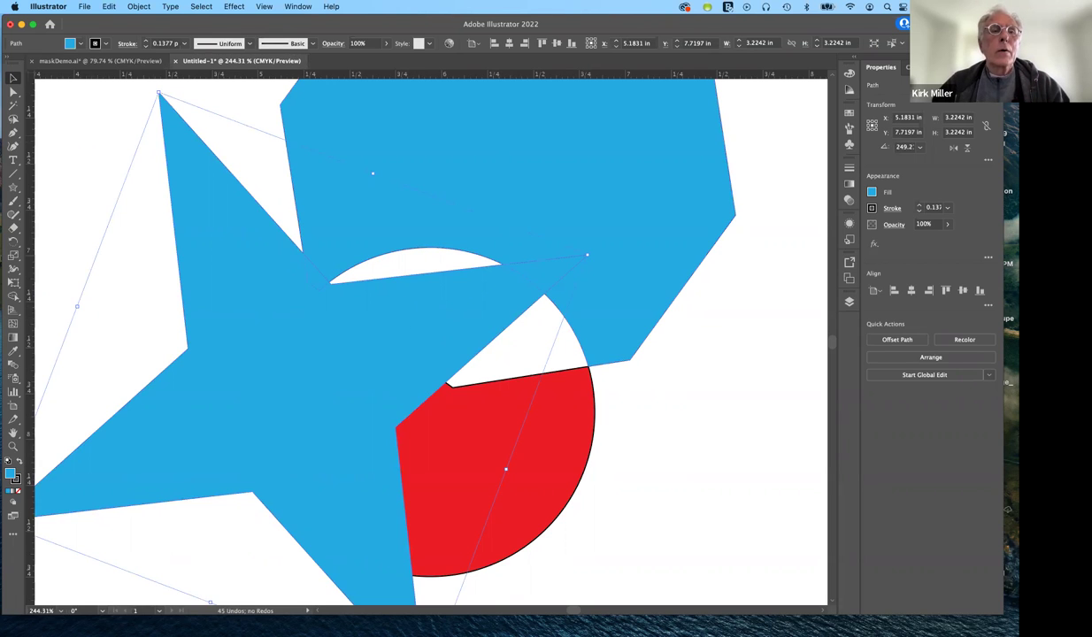
Send the star to the back with Object > Arrange > Send to Back.
{"action": "left_click", "coordinate": [139, 7]}
{"action": "mouse_move", "coordinate": [141, 22]}
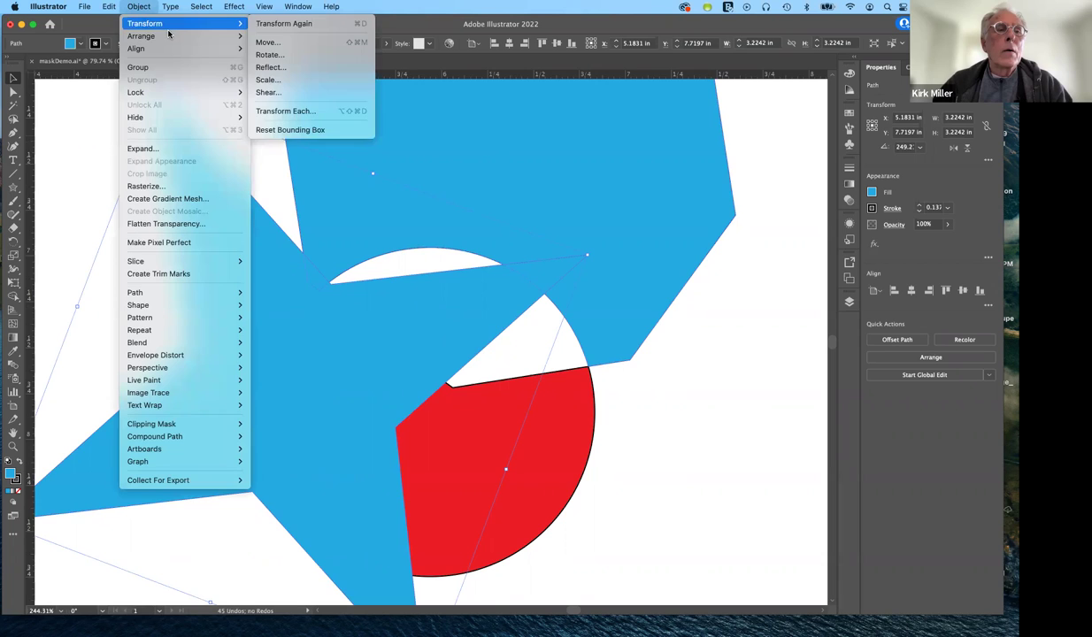
{"action": "left_click", "coordinate": [264, 74]}
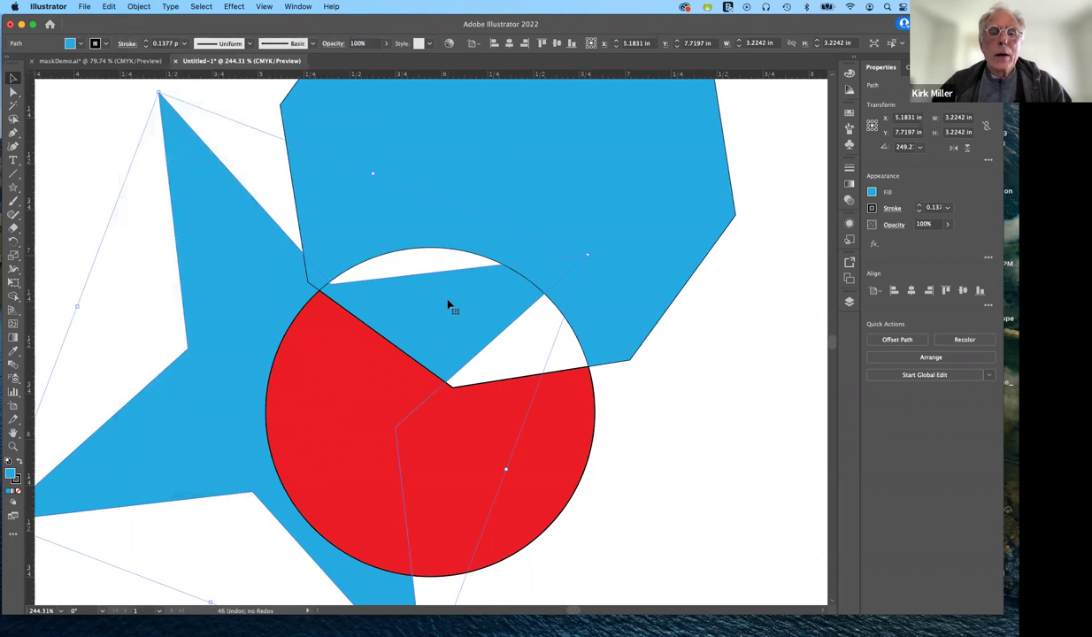
Fill the star with an orange swatch.
{"action": "left_click", "coordinate": [871, 193]}
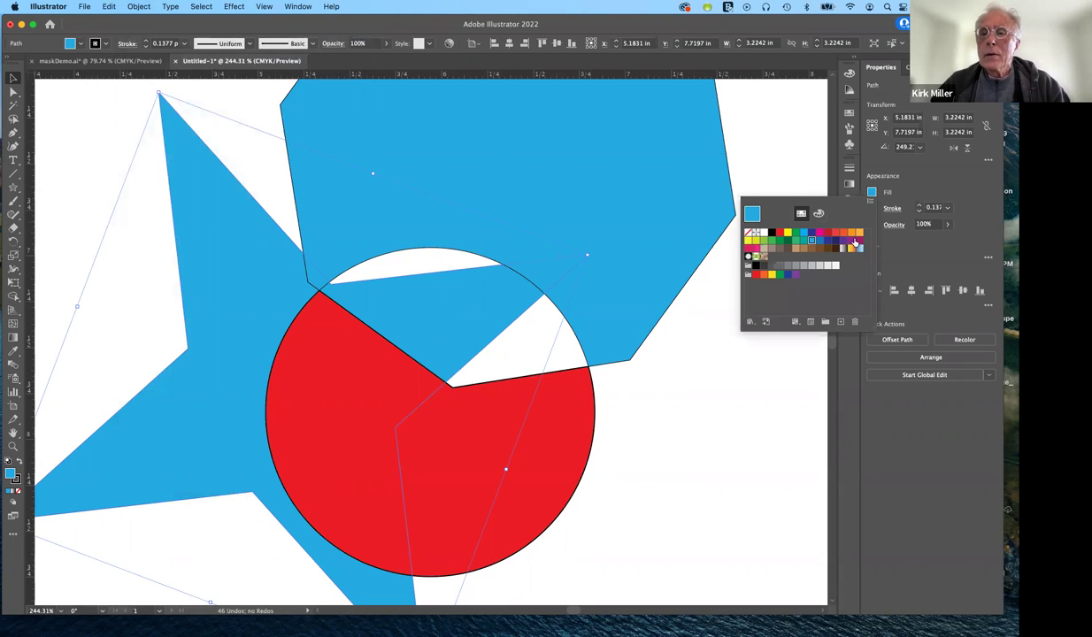
{"action": "left_click", "coordinate": [846, 237]}
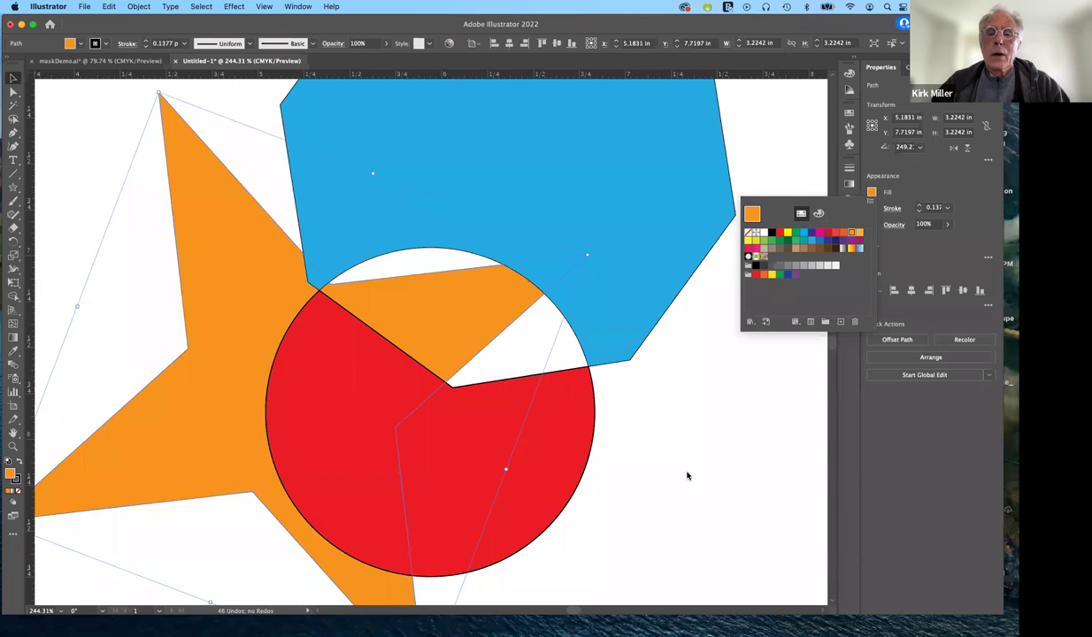
{"action": "key", "text": "Escape"}
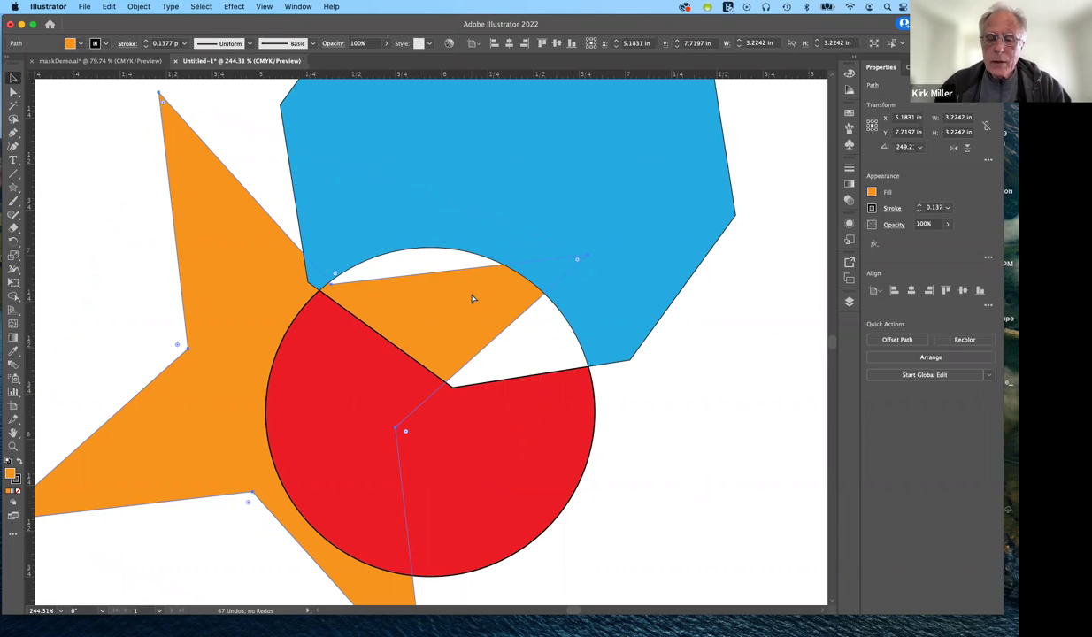
Trial-move the octagon, star and red shape, undo the moves, then marquee-select all three.
{"action": "scroll", "coordinate": [471, 298], "scroll_direction": "down", "scroll_amount": 3}
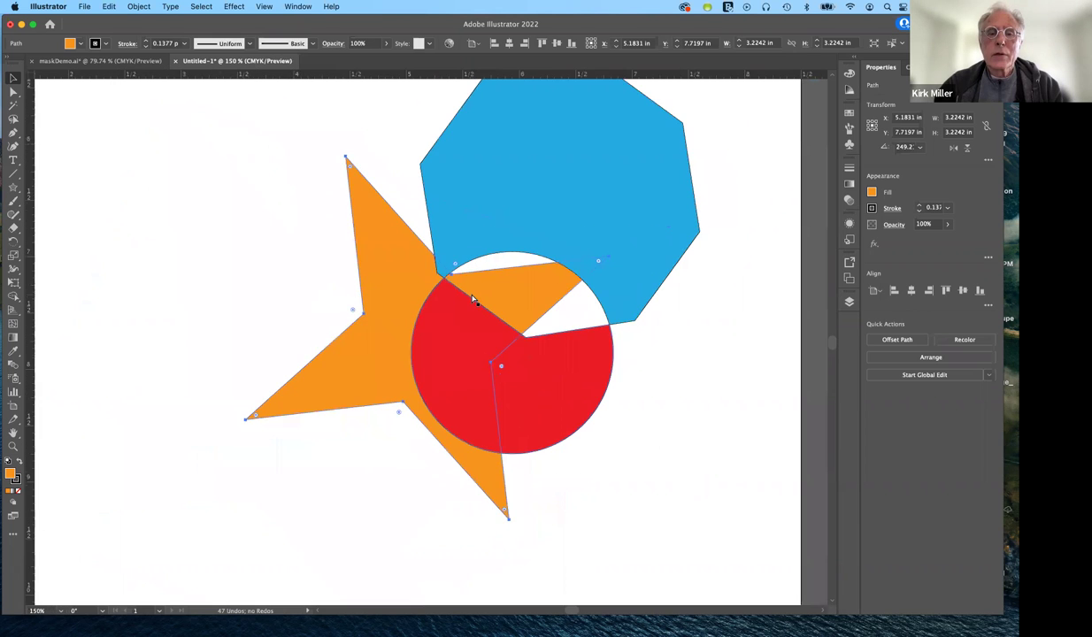
{"action": "left_click_drag", "start_coordinate": [460, 275], "coordinate": [524, 178]}
{"action": "left_click_drag", "start_coordinate": [407, 294], "coordinate": [395, 194]}
{"action": "left_click_drag", "start_coordinate": [509, 384], "coordinate": [601, 348]}
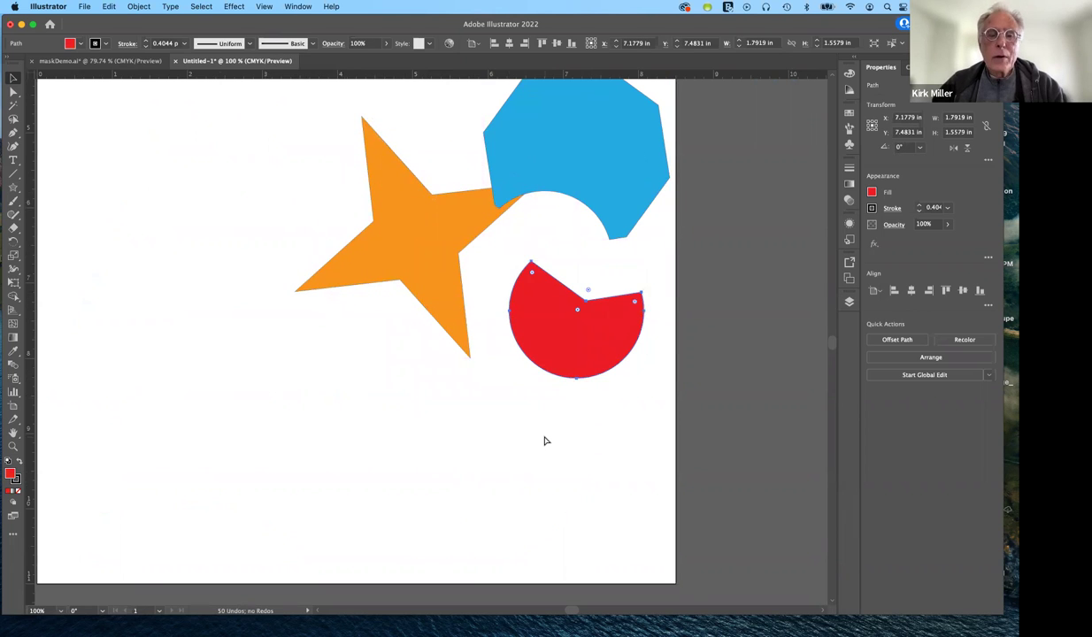
{"action": "key", "text": "super+z"}
{"action": "key", "text": "super+z"}
{"action": "key", "text": "super+z"}
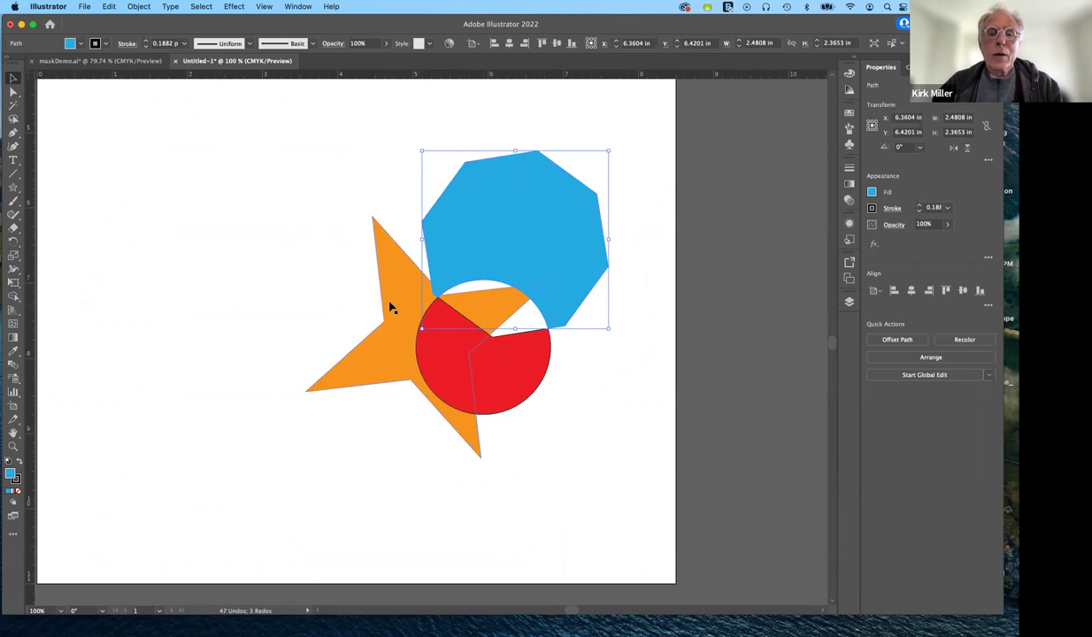
{"action": "left_click", "coordinate": [309, 201]}
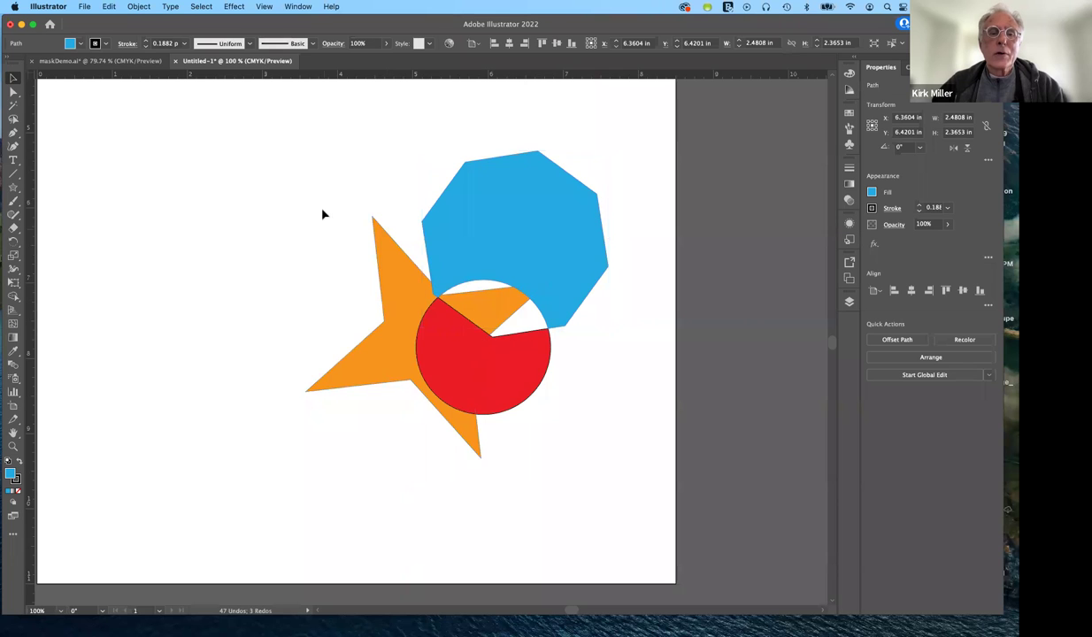
{"action": "left_click_drag", "start_coordinate": [527, 261], "coordinate": [566, 458]}
Group the star, octagon and circle and move the group up and right.
{"action": "key", "text": "a"}
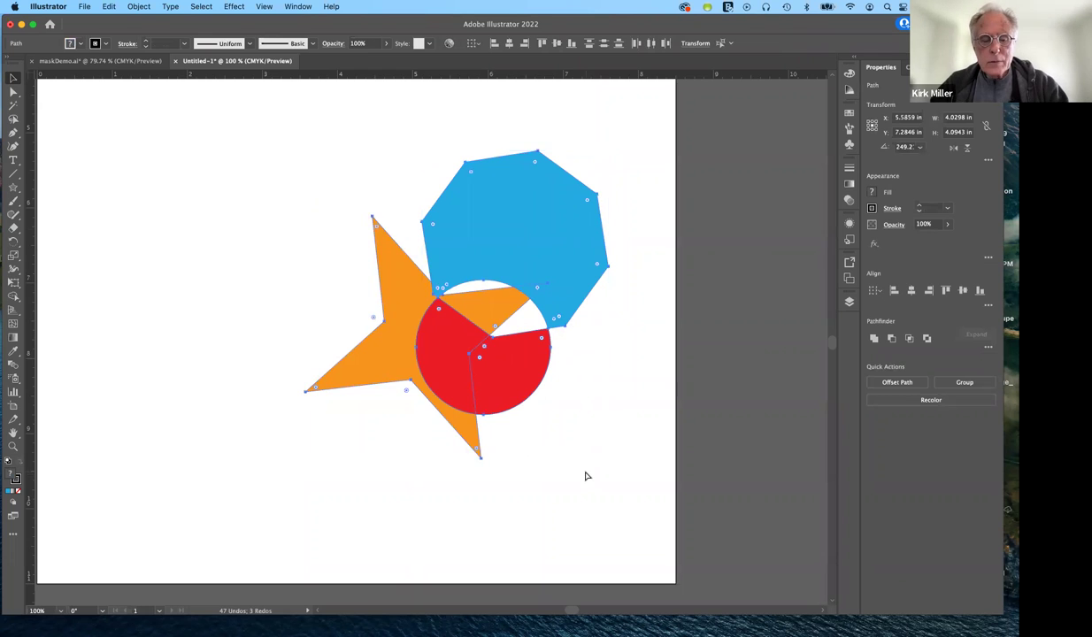
{"action": "key", "text": "v"}
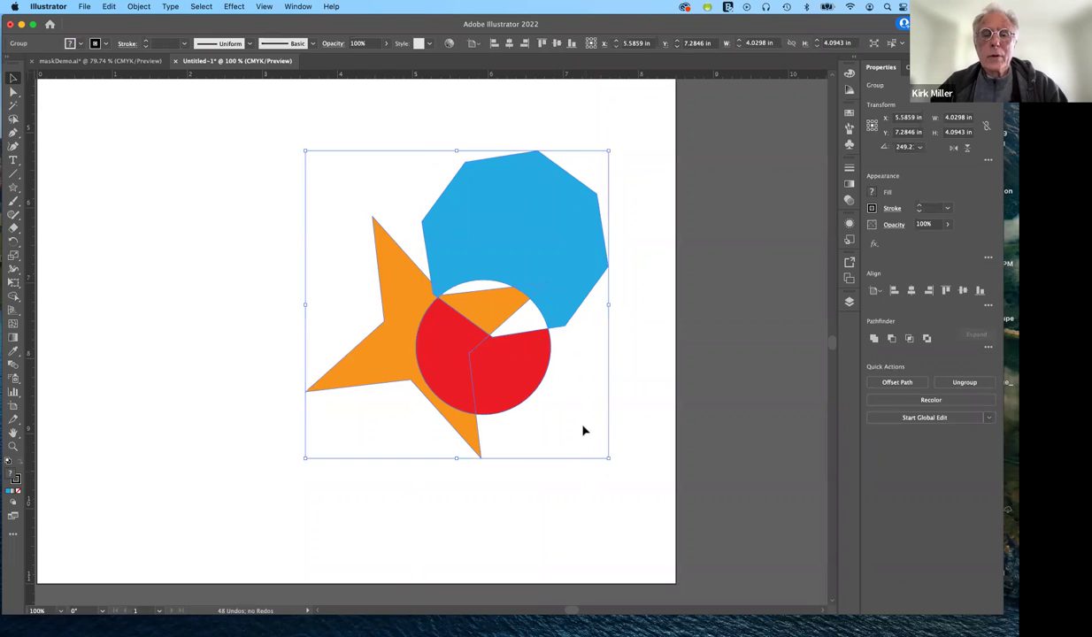
{"action": "left_click", "coordinate": [550, 359]}
{"action": "left_click_drag", "start_coordinate": [546, 298], "coordinate": [582, 212]}
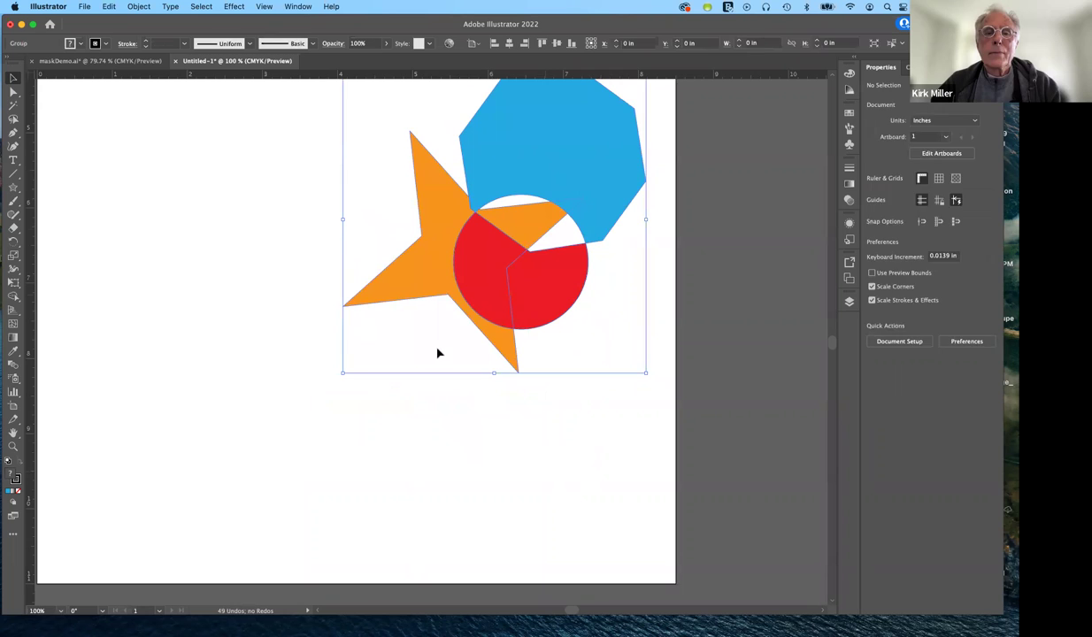
Expand Layer 1 and the group in the Layers panel to list their paths, then deselect.
{"action": "left_click", "coordinate": [848, 301]}
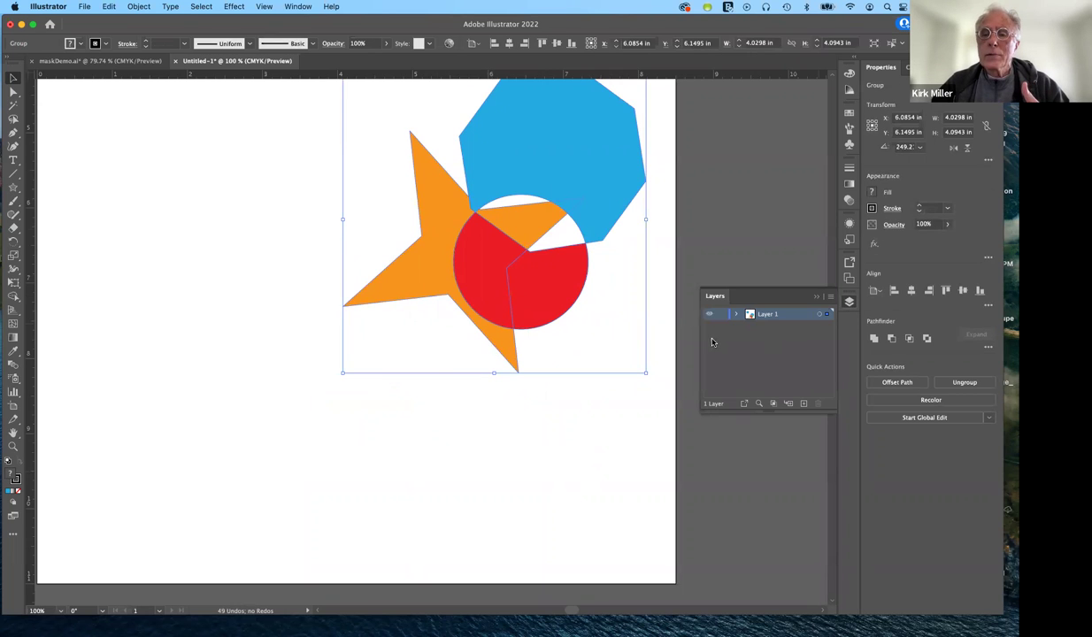
{"action": "left_click", "coordinate": [735, 314]}
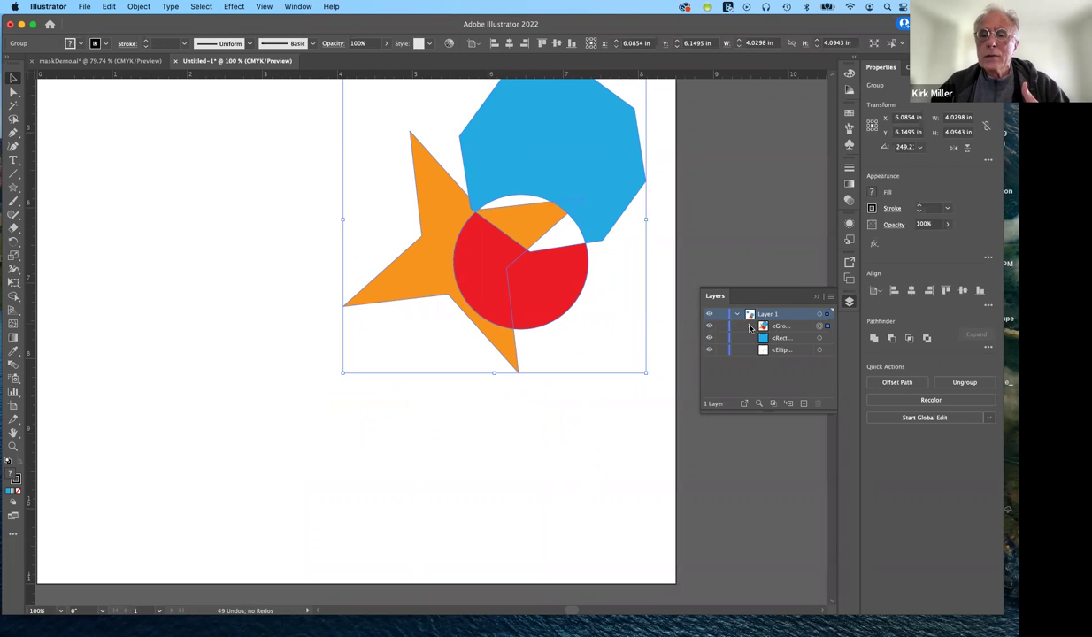
{"action": "left_click", "coordinate": [749, 326]}
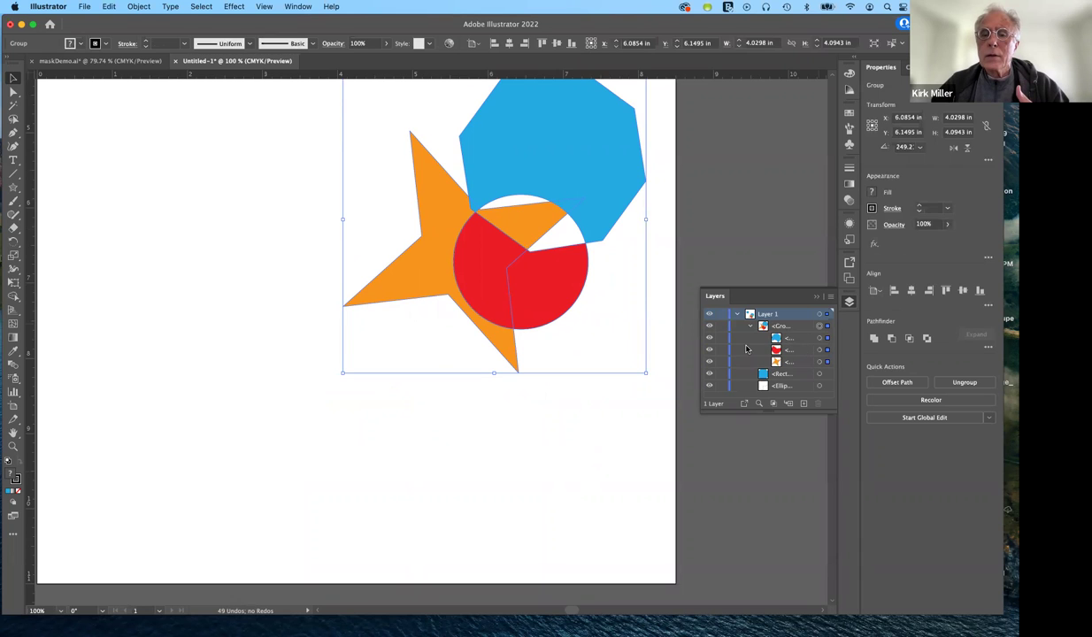
{"action": "left_click", "coordinate": [635, 412]}
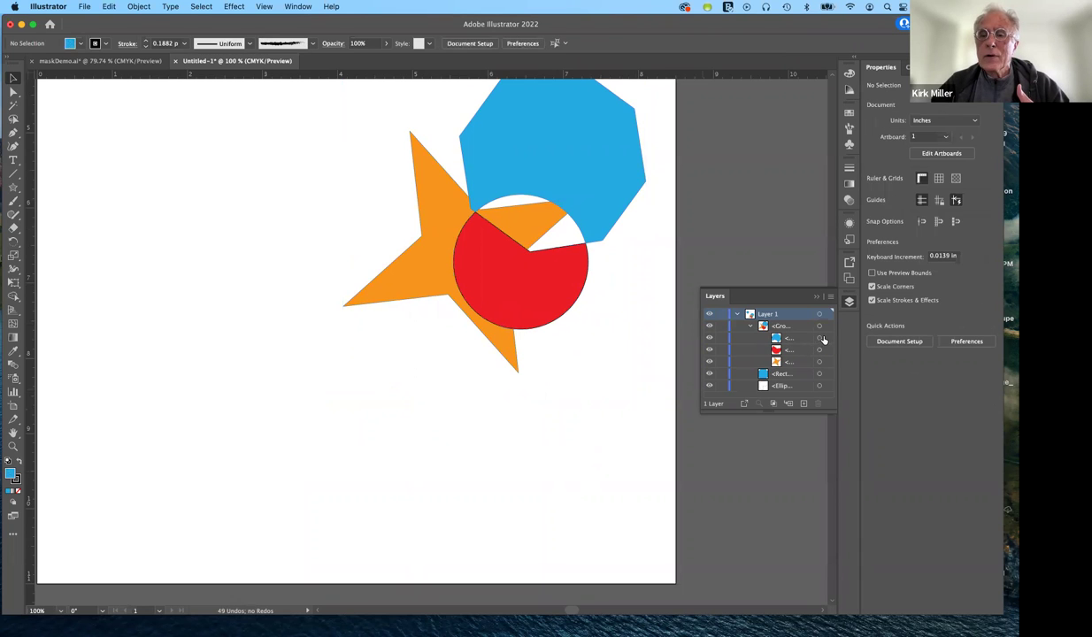
Target the blue octagon path in Layers, then begin a Line Segment stroke left of the shapes.
{"action": "left_click", "coordinate": [824, 339]}
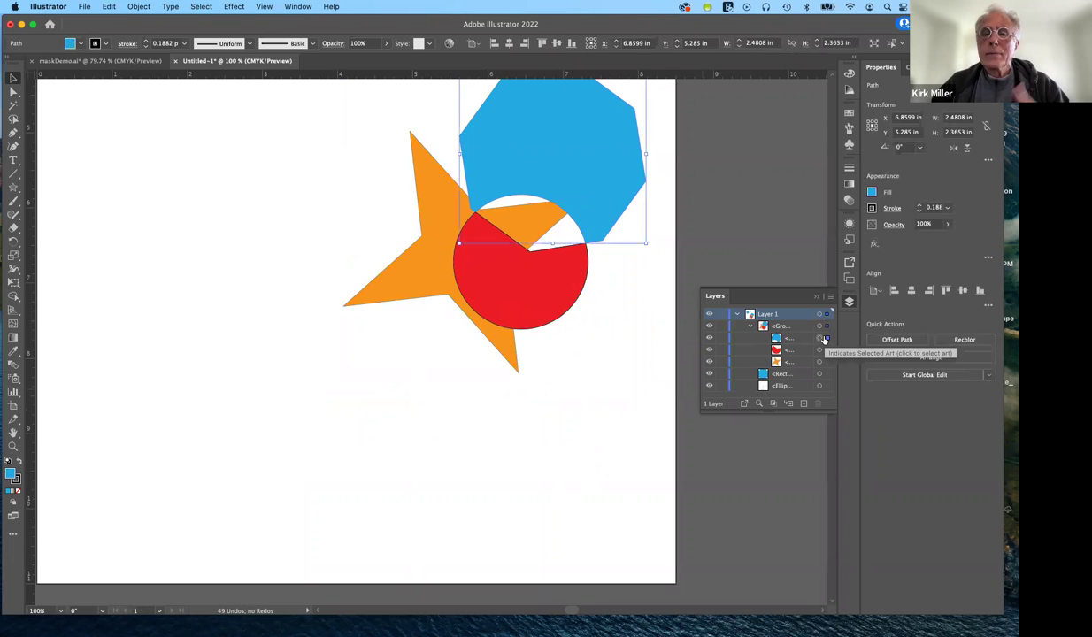
{"action": "left_click", "coordinate": [577, 381]}
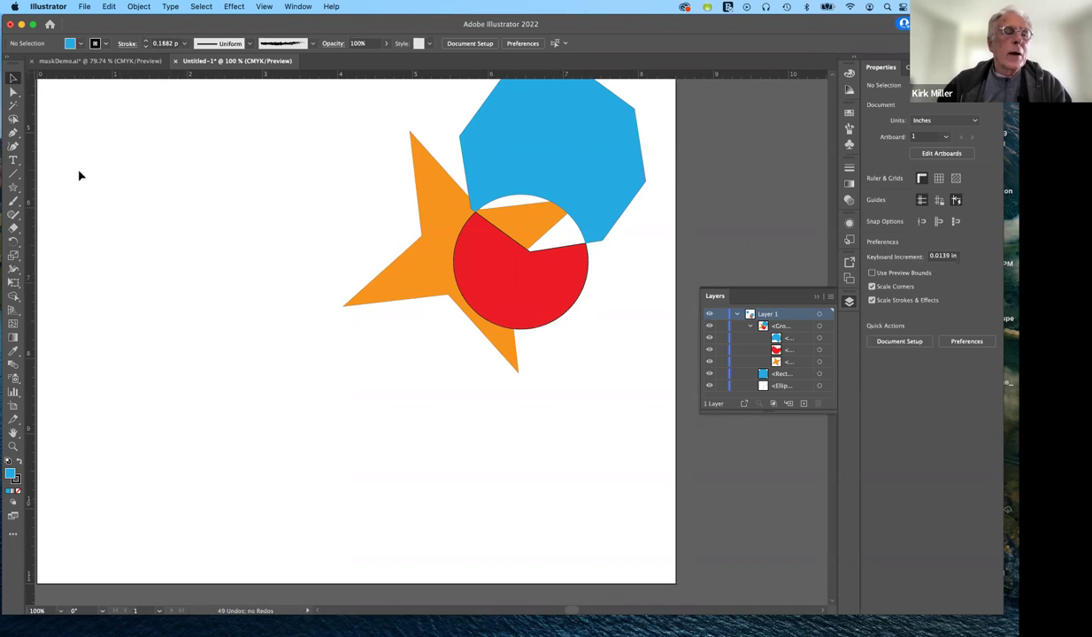
{"action": "left_click", "coordinate": [14, 174]}
{"action": "left_click_drag", "start_coordinate": [230, 164], "coordinate": [201, 348]}
Finish the 3.62 in vertical line and raise its stroke weight to 5 pt.
{"action": "left_click_drag", "start_coordinate": [225, 435], "coordinate": [226, 434]}
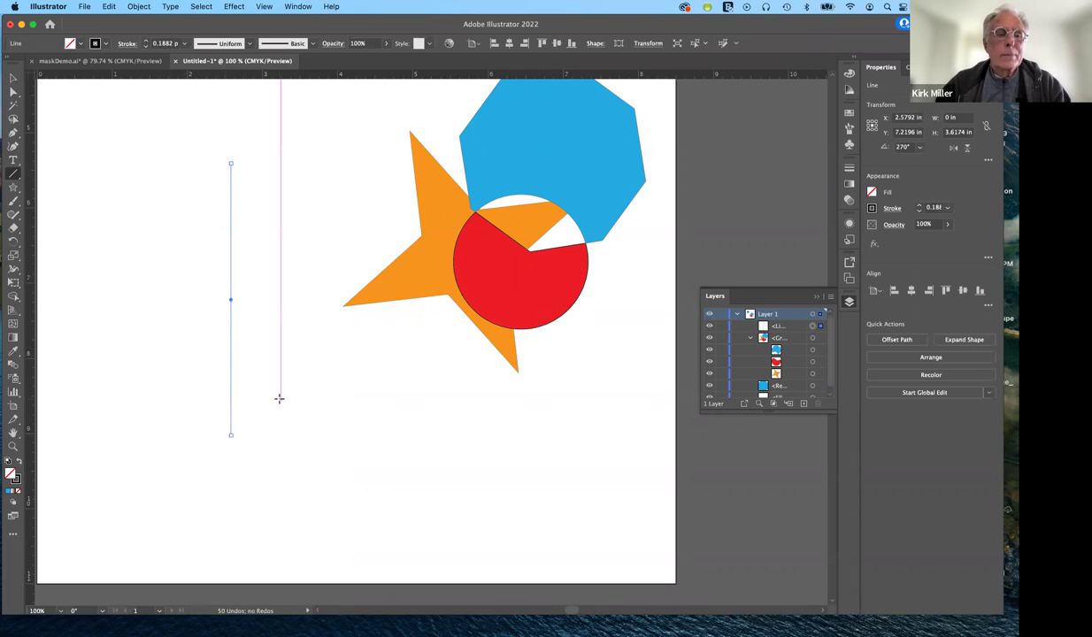
{"action": "left_click", "coordinate": [13, 78]}
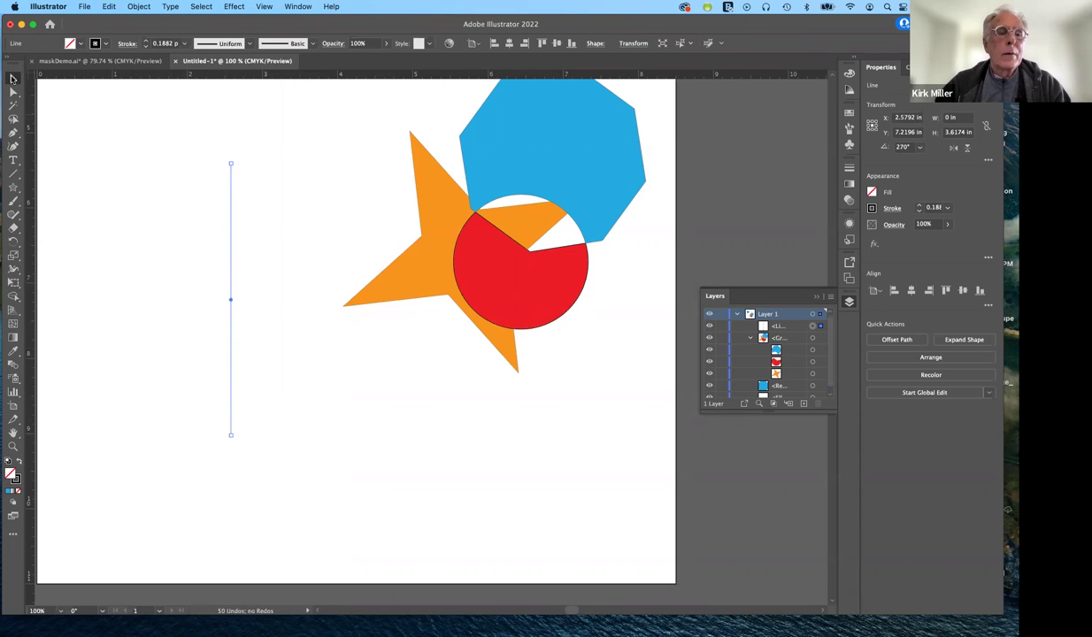
{"action": "left_click", "coordinate": [919, 207]}
{"action": "left_click", "coordinate": [919, 205]}
{"action": "left_click", "coordinate": [919, 205]}
{"action": "left_click", "coordinate": [920, 206]}
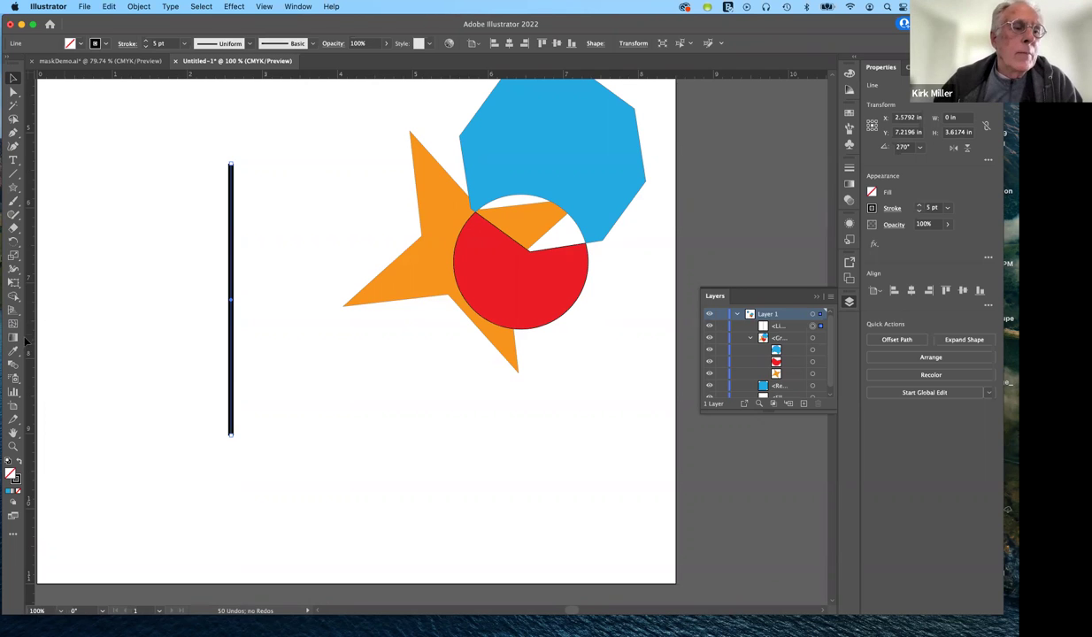
{"action": "left_click", "coordinate": [14, 271]}
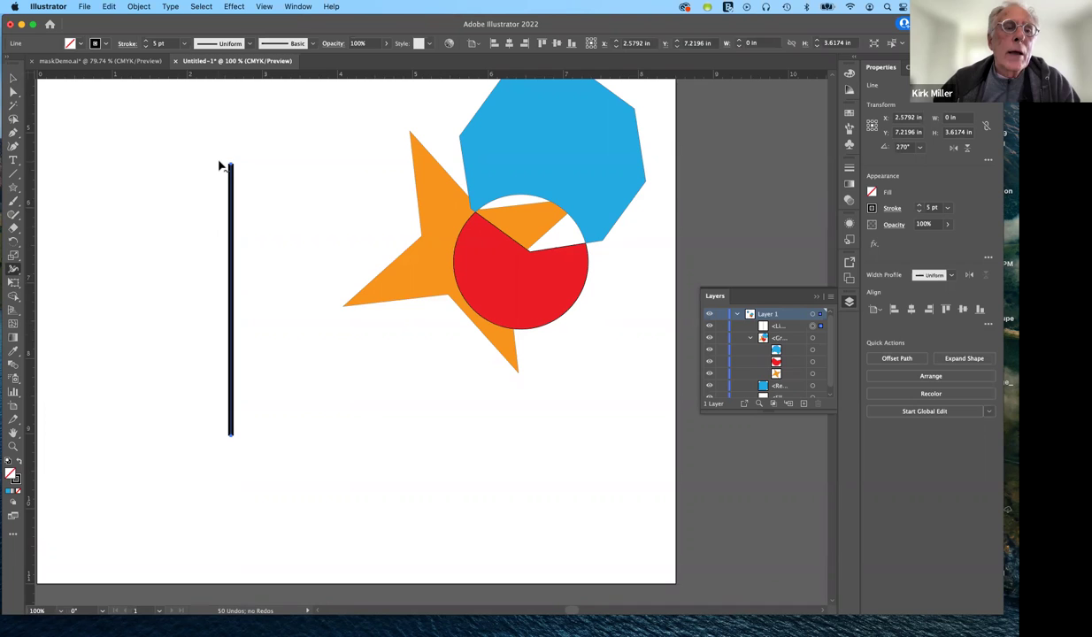
Add width points that flare the top, pinch a neck mid-line, and bulge the lower body.
{"action": "left_click_drag", "start_coordinate": [232, 165], "coordinate": [253, 171]}
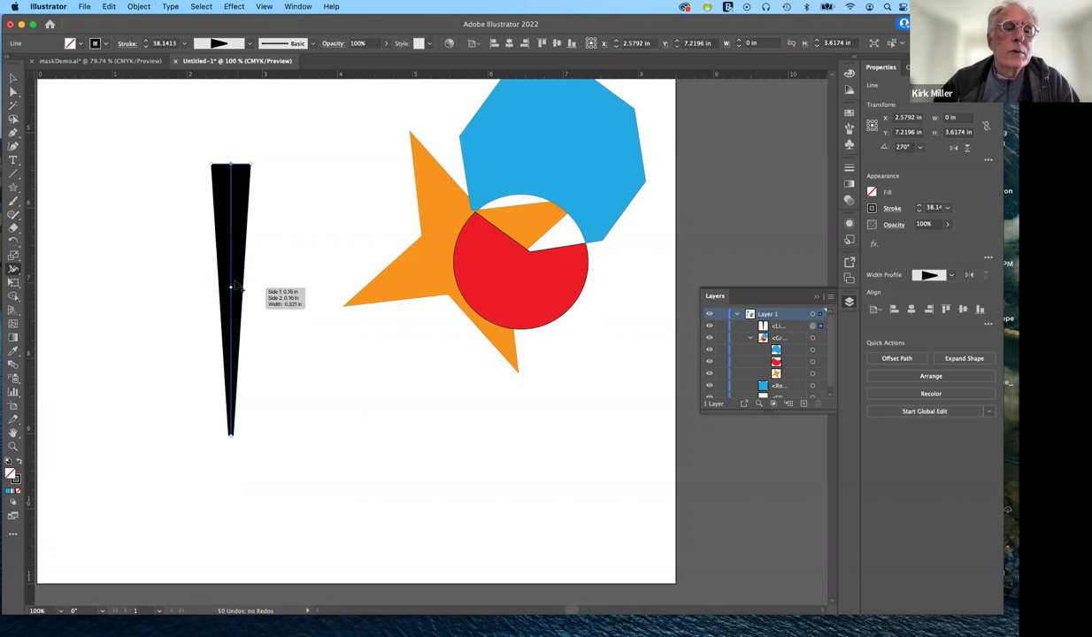
{"action": "left_click_drag", "start_coordinate": [232, 280], "coordinate": [228, 279]}
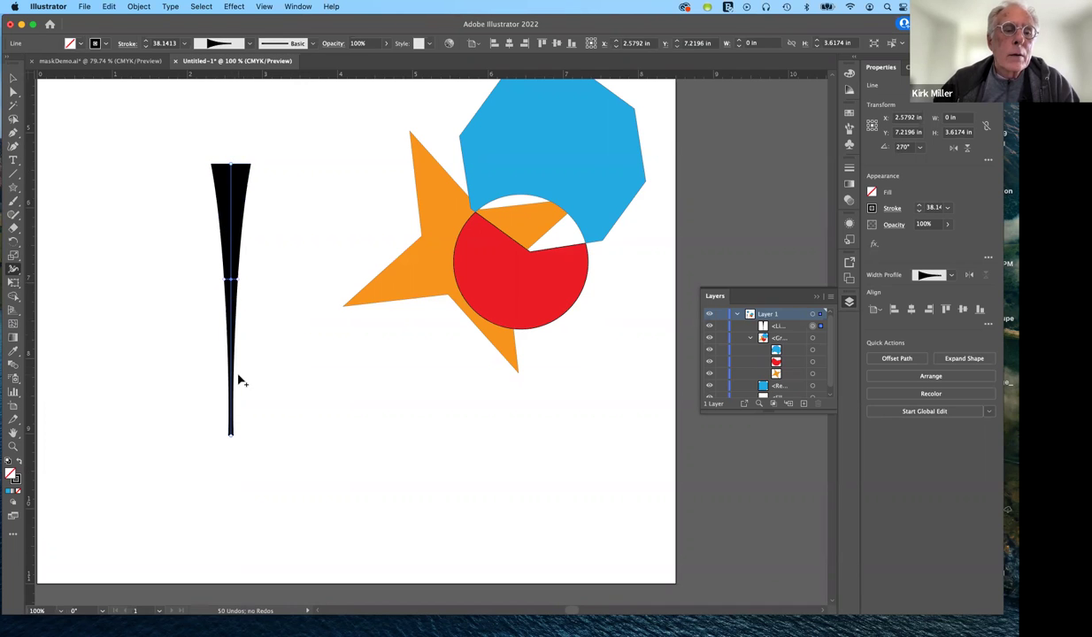
{"action": "left_click_drag", "start_coordinate": [231, 362], "coordinate": [265, 368]}
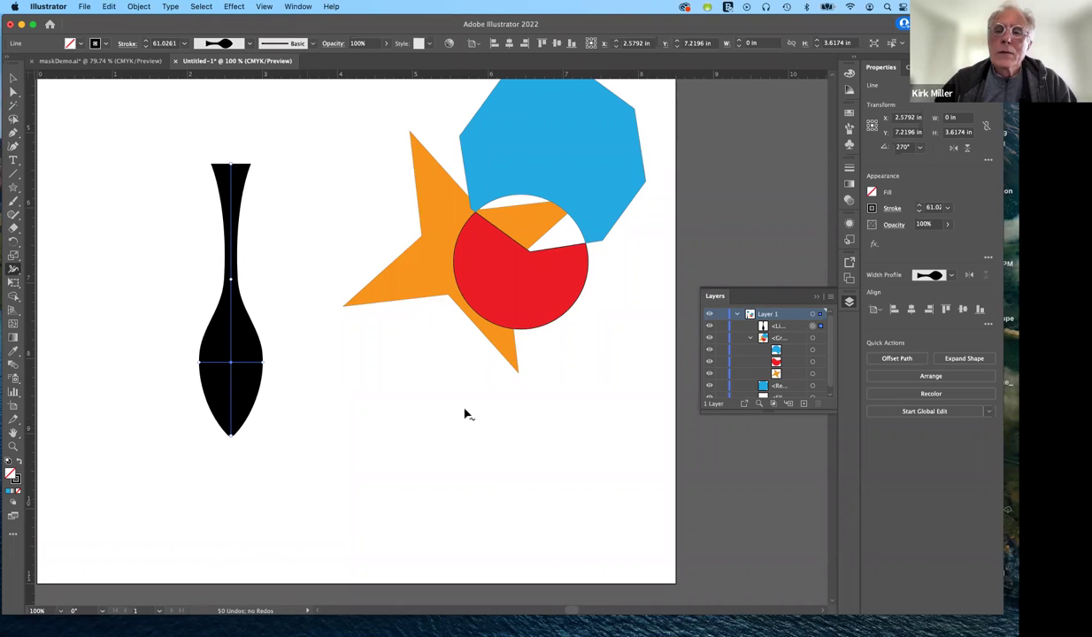
{"action": "left_click", "coordinate": [871, 209]}
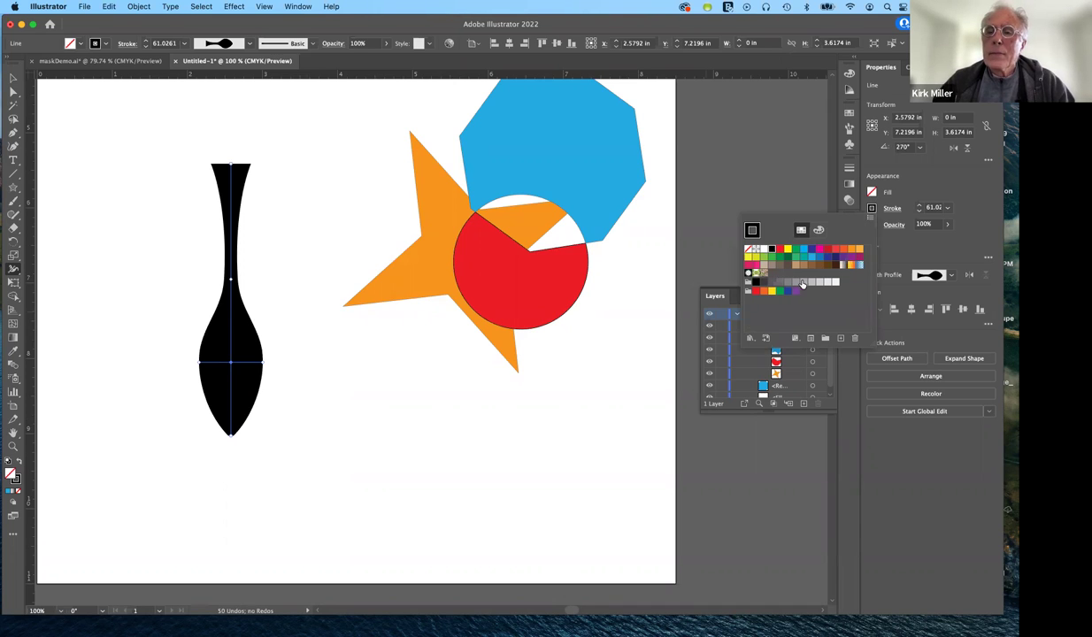
Change the vase stroke colour from black to a brown swatch.
{"action": "left_click", "coordinate": [827, 264]}
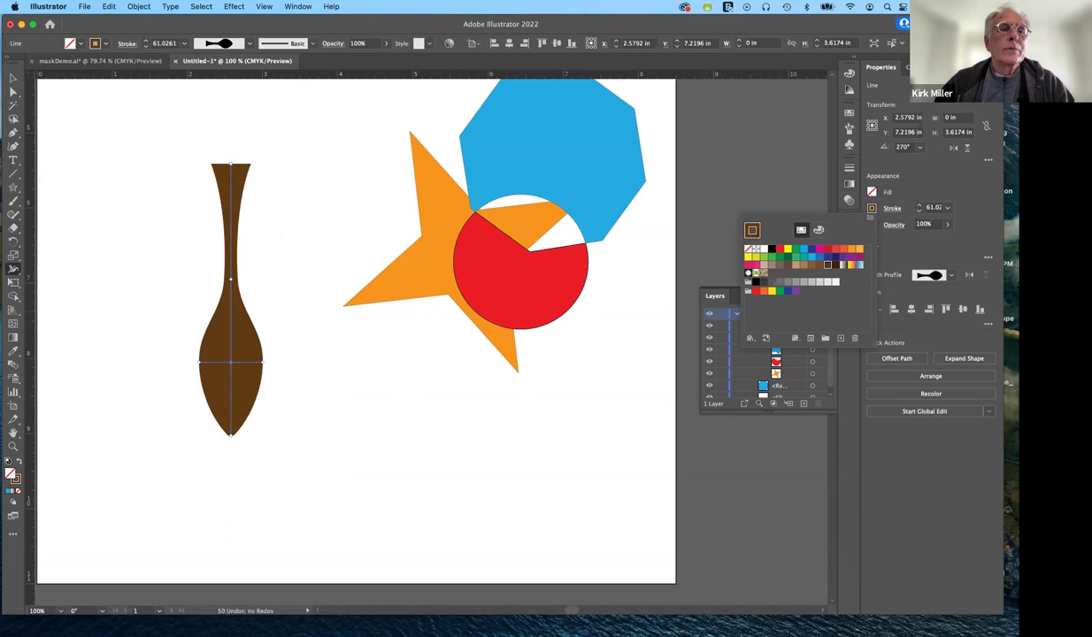
{"action": "left_click", "coordinate": [138, 6]}
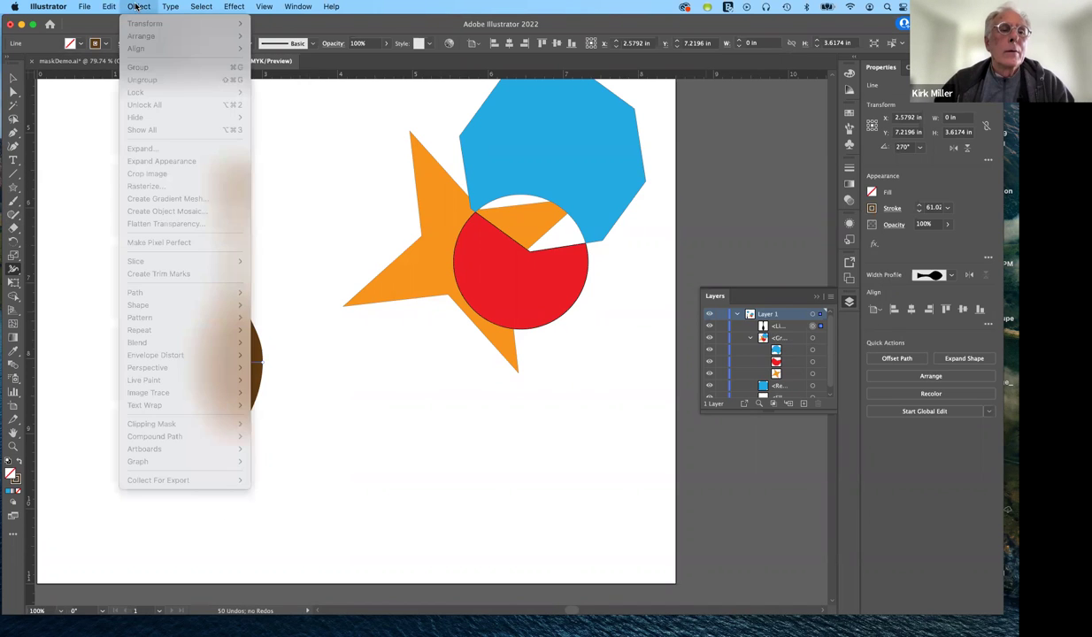
{"action": "left_click", "coordinate": [138, 6]}
{"action": "left_click", "coordinate": [13, 77]}
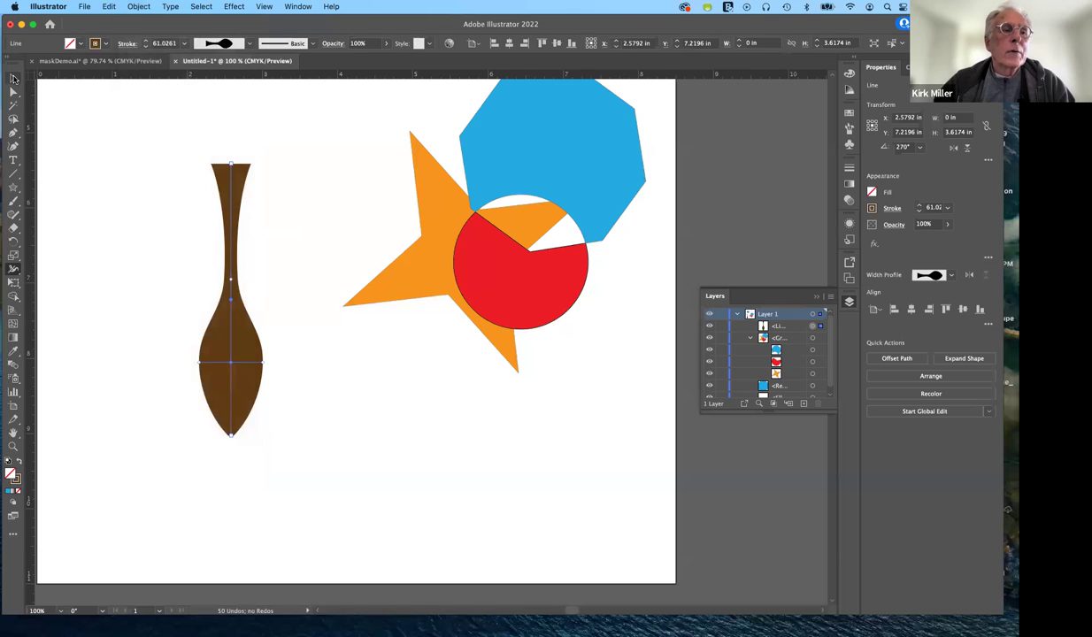
{"action": "left_click", "coordinate": [142, 7]}
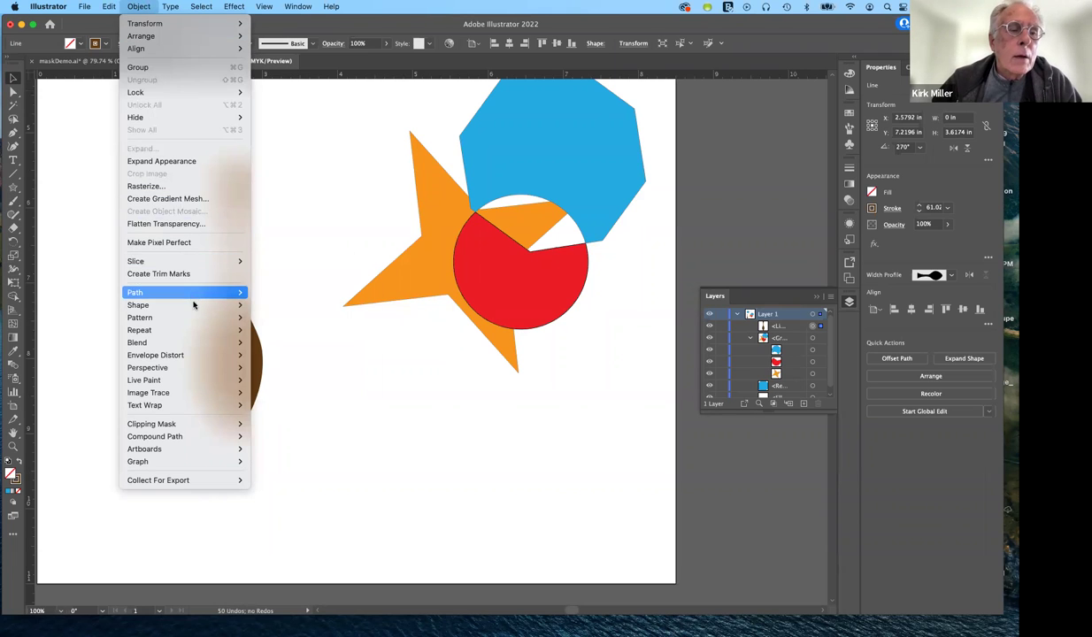
{"action": "mouse_move", "coordinate": [194, 305]}
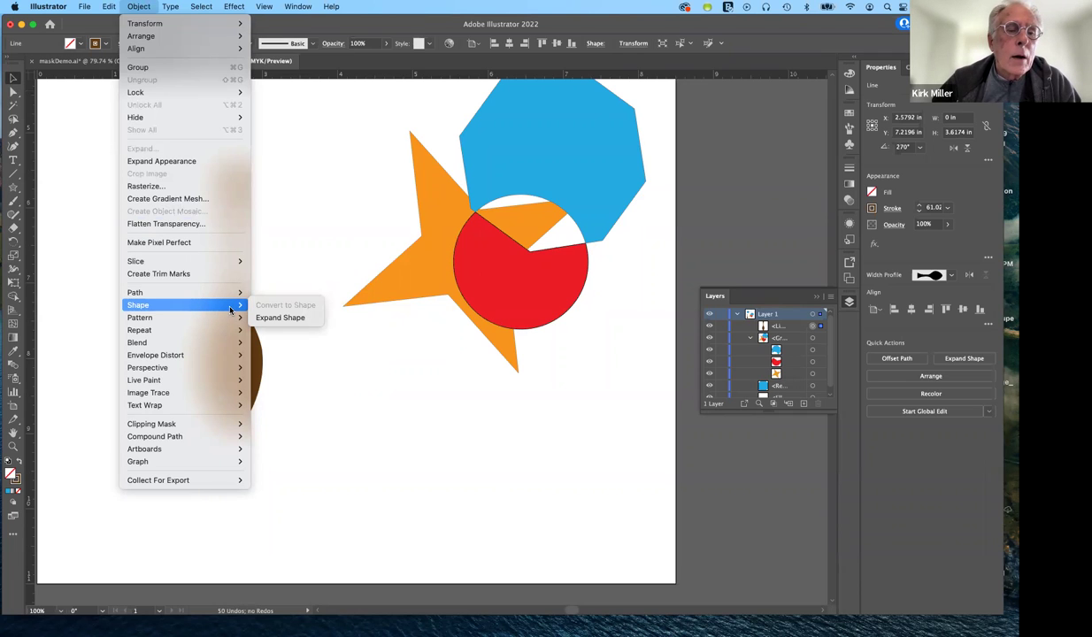
{"action": "left_click", "coordinate": [279, 317]}
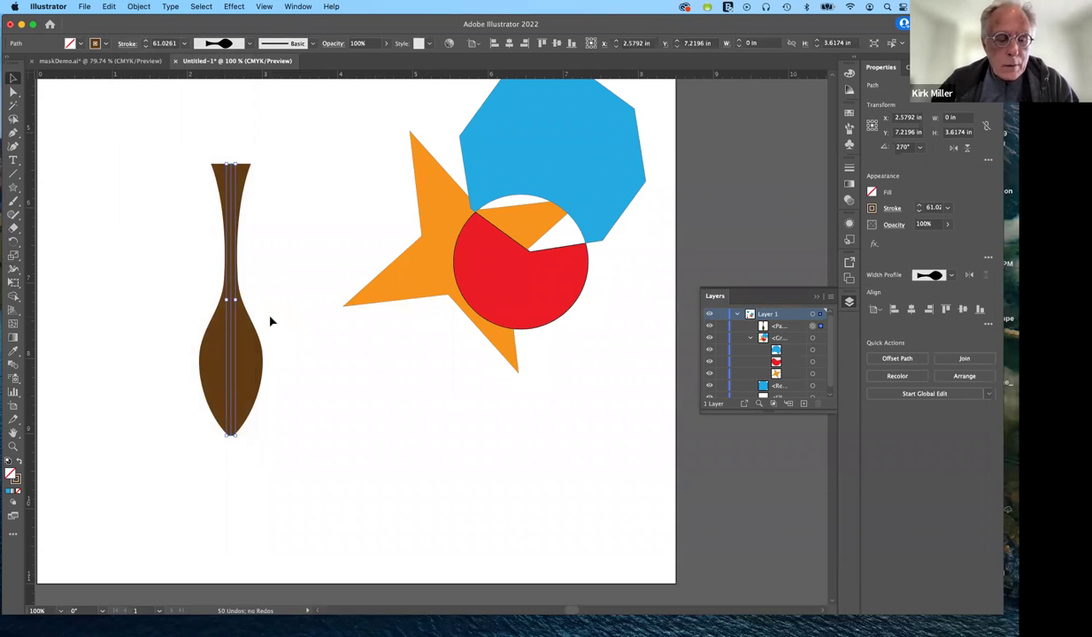
{"action": "key", "text": "super+z"}
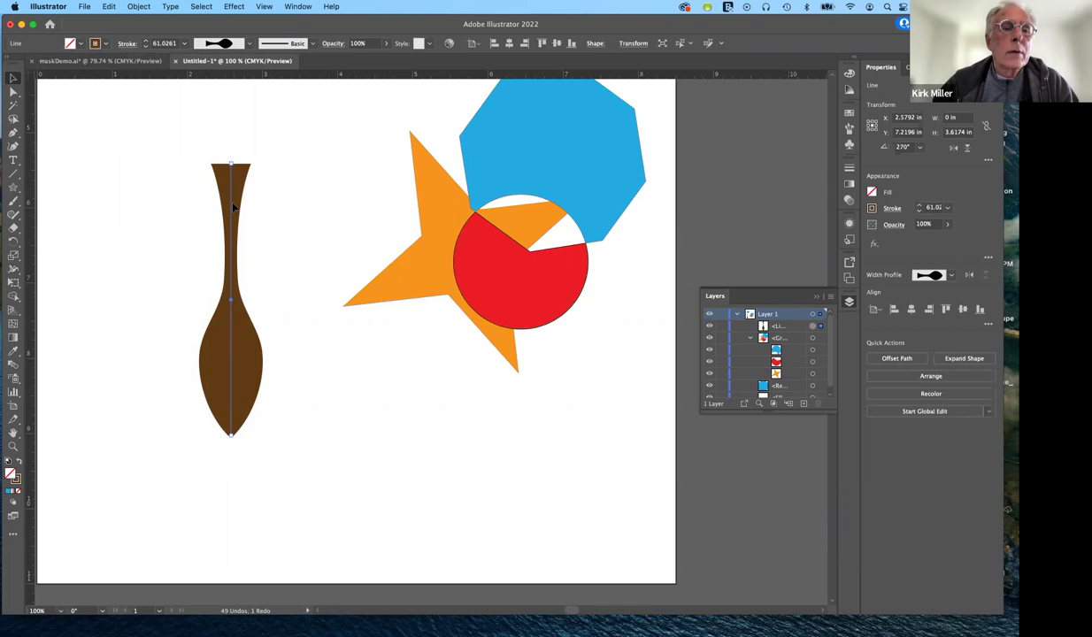
Reposition the vase stroke, apply Object > Path > Outline Stroke, and shift the filled vase right.
{"action": "left_click_drag", "start_coordinate": [233, 205], "coordinate": [214, 176]}
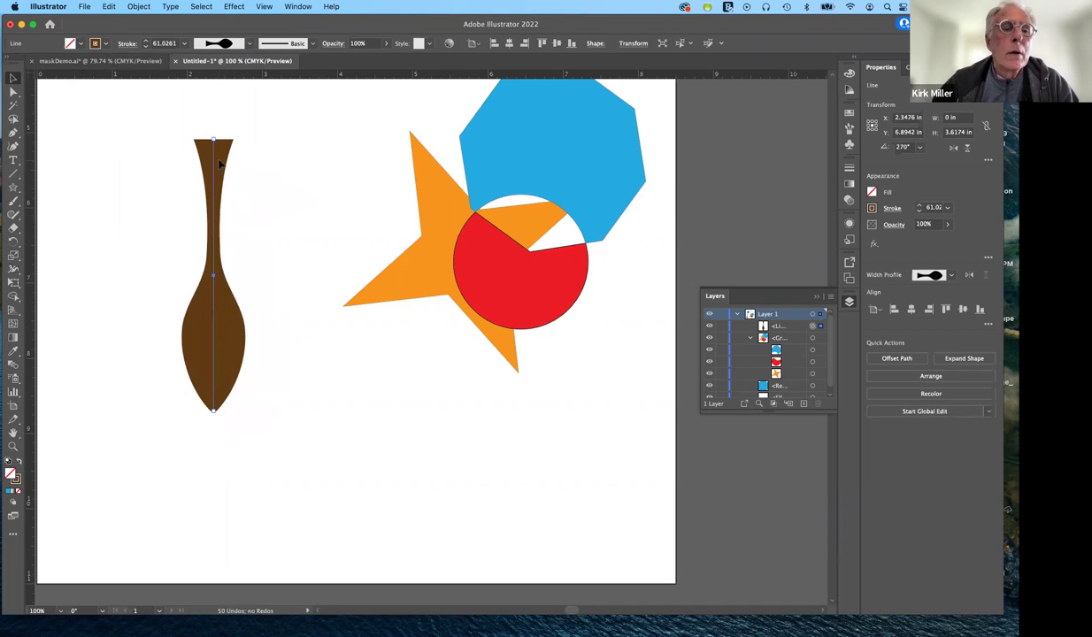
{"action": "left_click", "coordinate": [138, 7]}
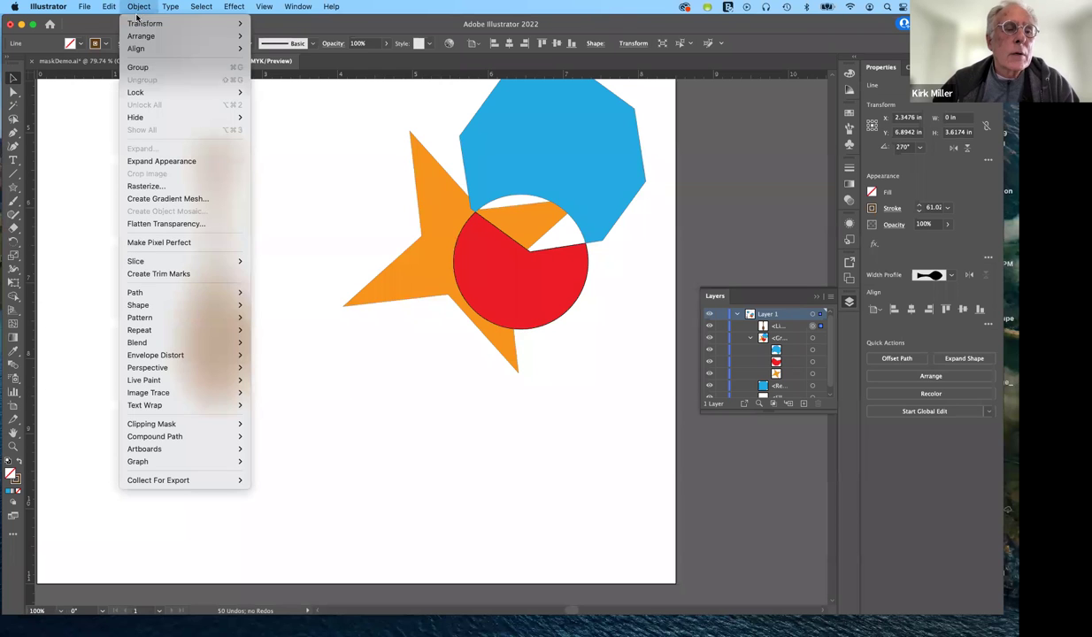
{"action": "mouse_move", "coordinate": [171, 293]}
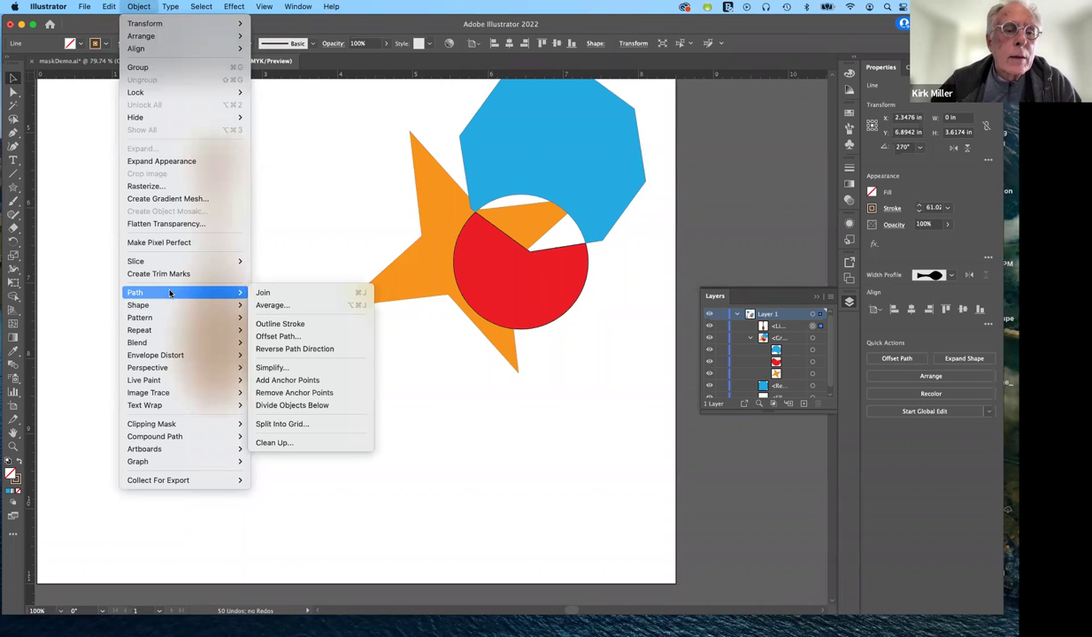
{"action": "left_click", "coordinate": [295, 322]}
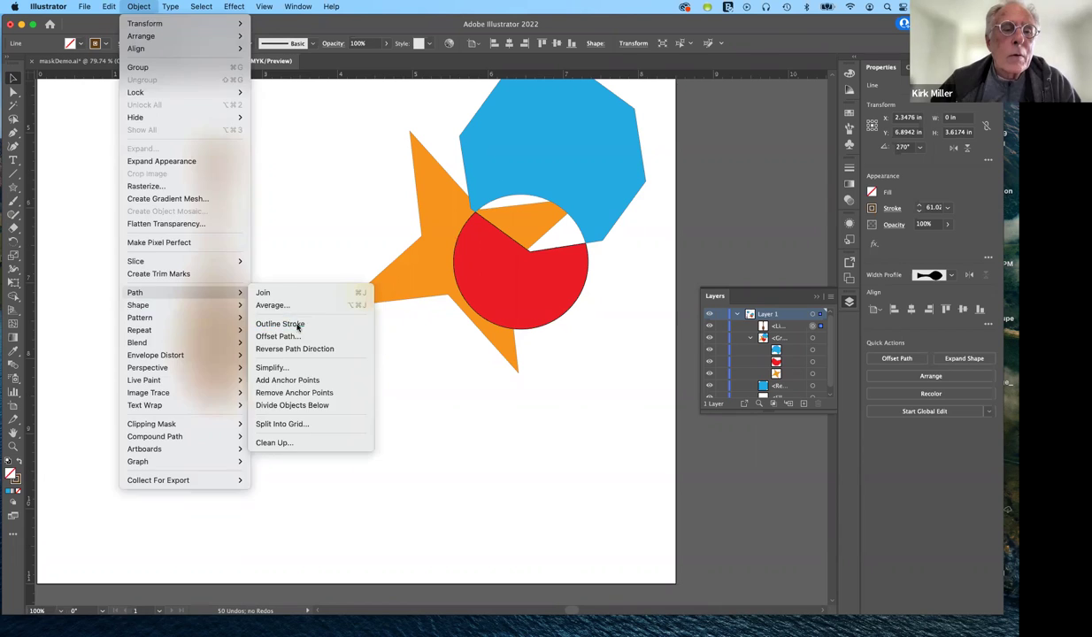
{"action": "mouse_move", "coordinate": [223, 329]}
{"action": "left_mouse_down"}
{"action": "mouse_move", "coordinate": [290, 340]}
{"action": "mouse_move", "coordinate": [237, 335]}
{"action": "left_mouse_up"}
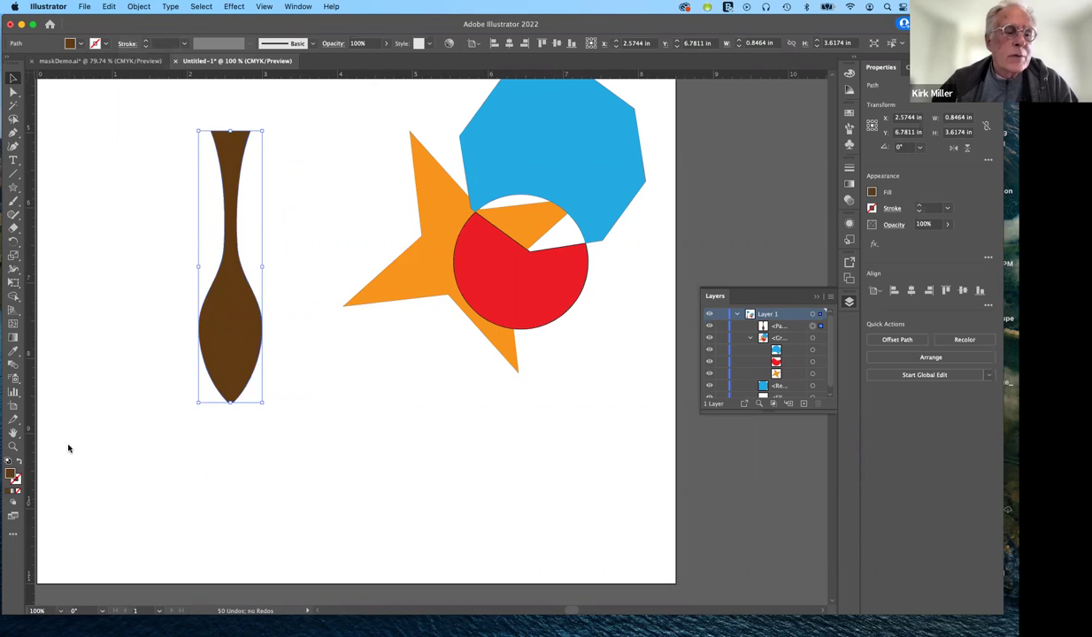
Fill the vase red with a 5 pt black stroke, then nudge it down and right.
{"action": "left_click", "coordinate": [872, 193]}
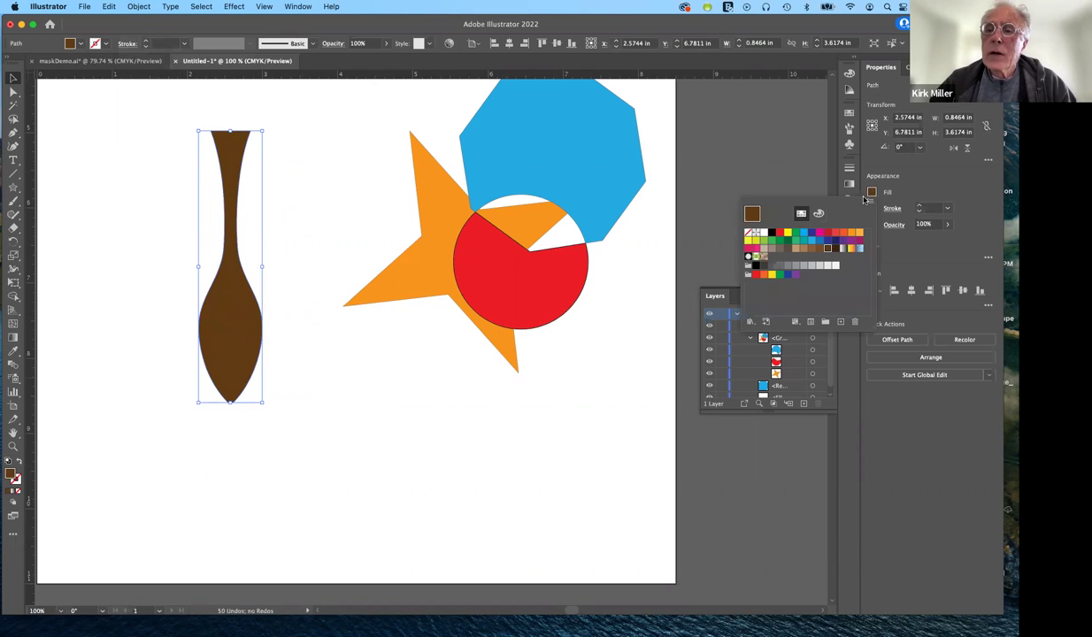
{"action": "left_click", "coordinate": [783, 231]}
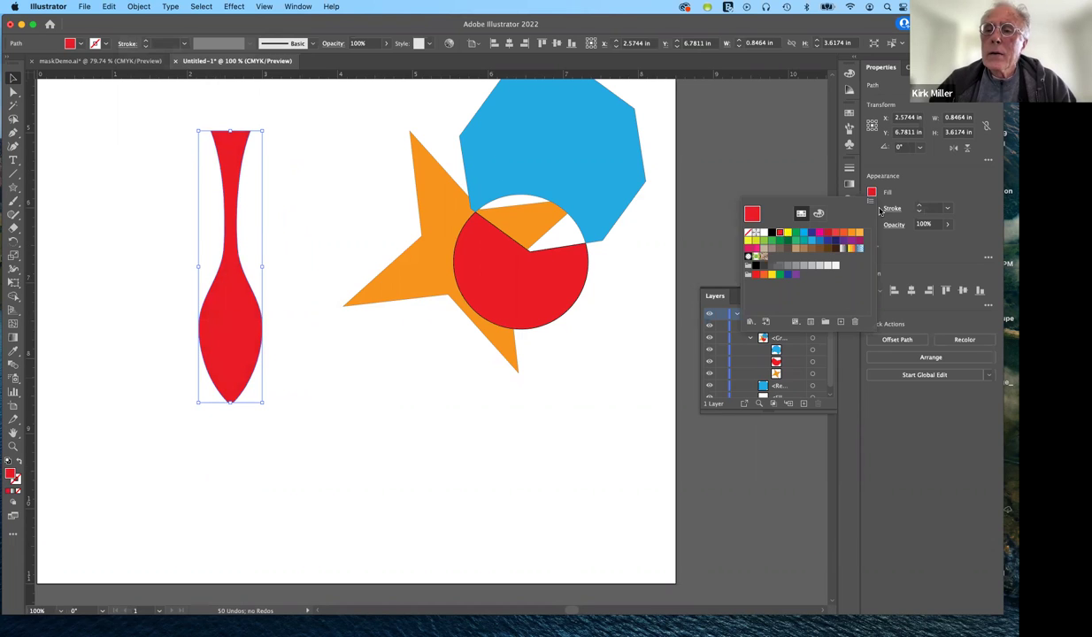
{"action": "left_click", "coordinate": [872, 208]}
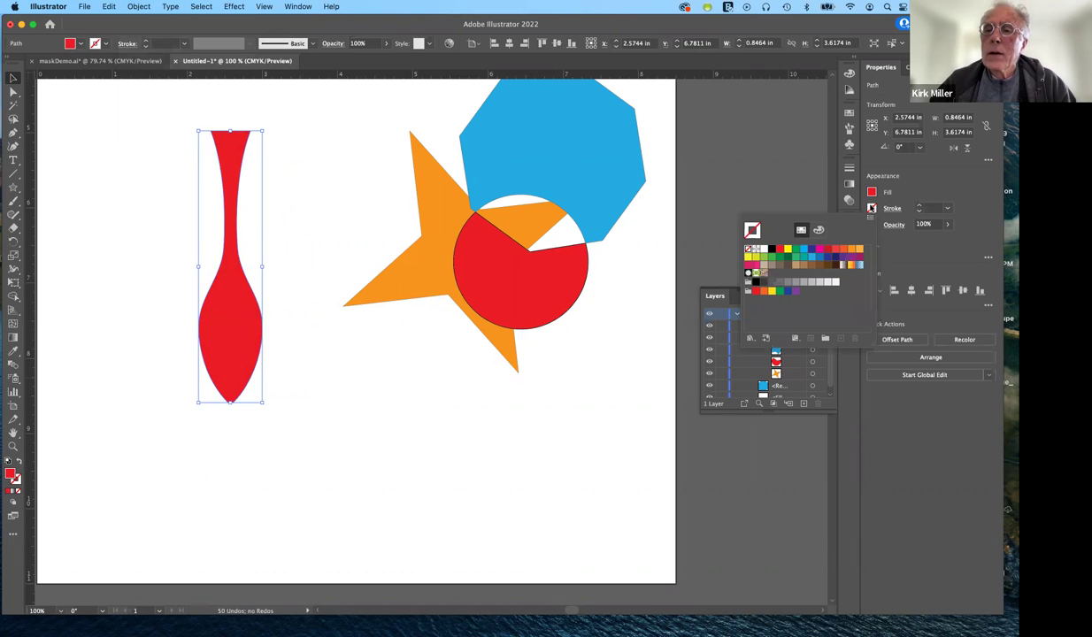
{"action": "left_click", "coordinate": [772, 251]}
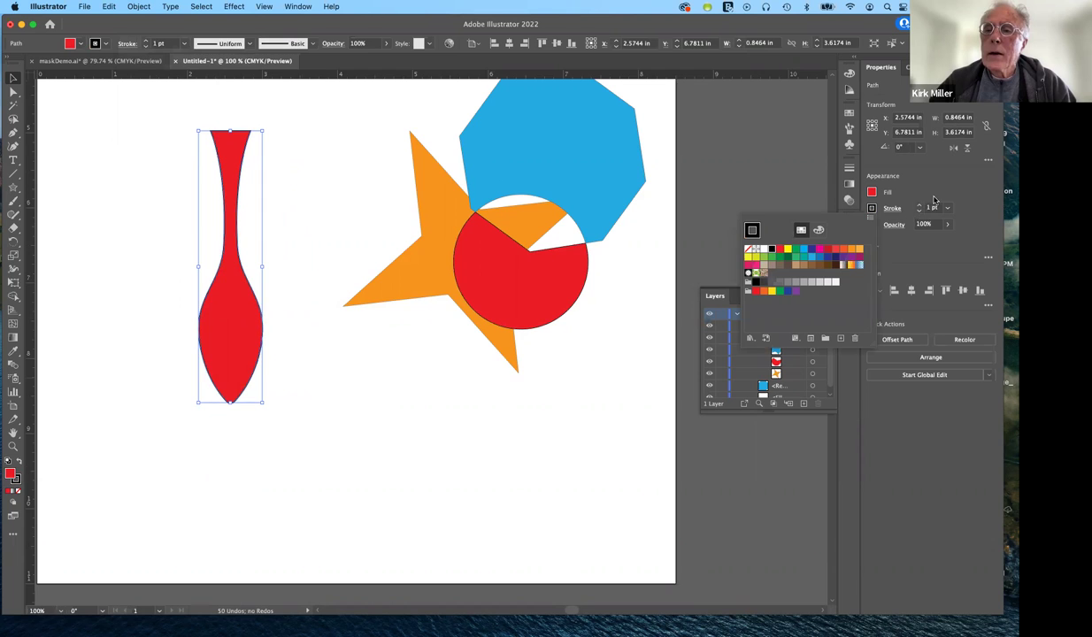
{"action": "left_click", "coordinate": [918, 205]}
{"action": "left_click", "coordinate": [918, 205]}
{"action": "left_click", "coordinate": [918, 205]}
{"action": "left_click", "coordinate": [919, 205]}
{"action": "left_click", "coordinate": [346, 371]}
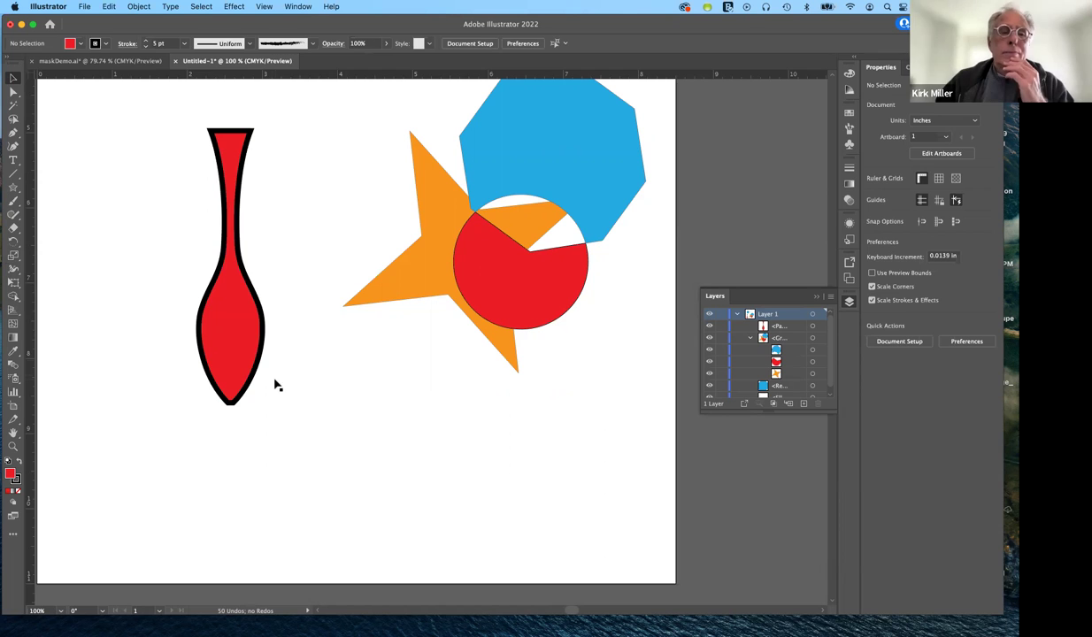
{"action": "left_click_drag", "start_coordinate": [228, 327], "coordinate": [263, 371]}
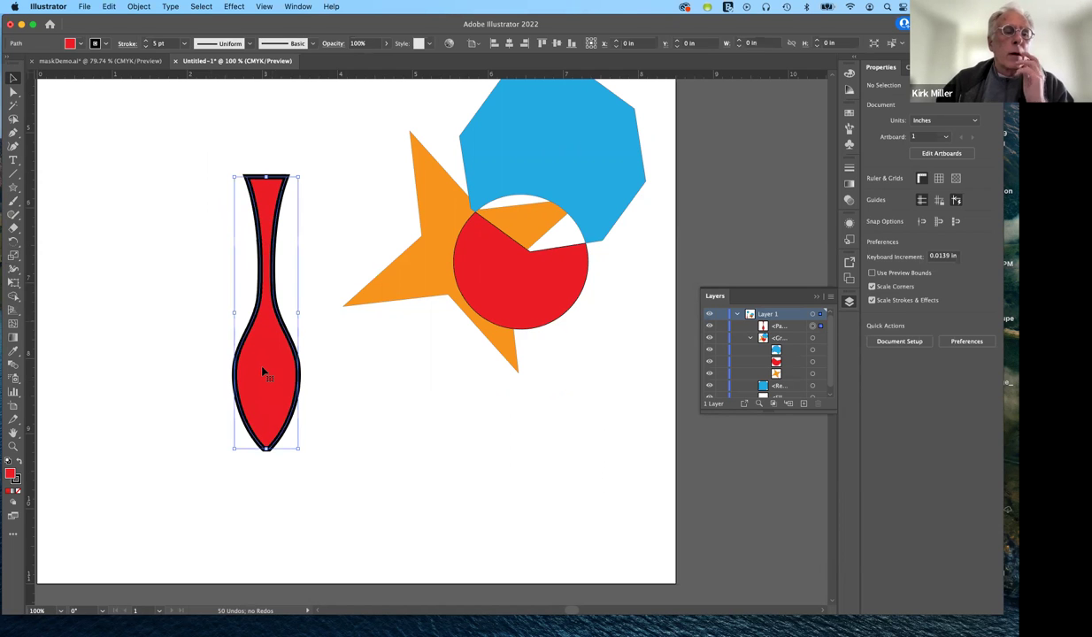
Draw a rounded rectangle left of the vase with tighter corners, then a 1.76 in circle below the star.
{"action": "left_click", "coordinate": [18, 186]}
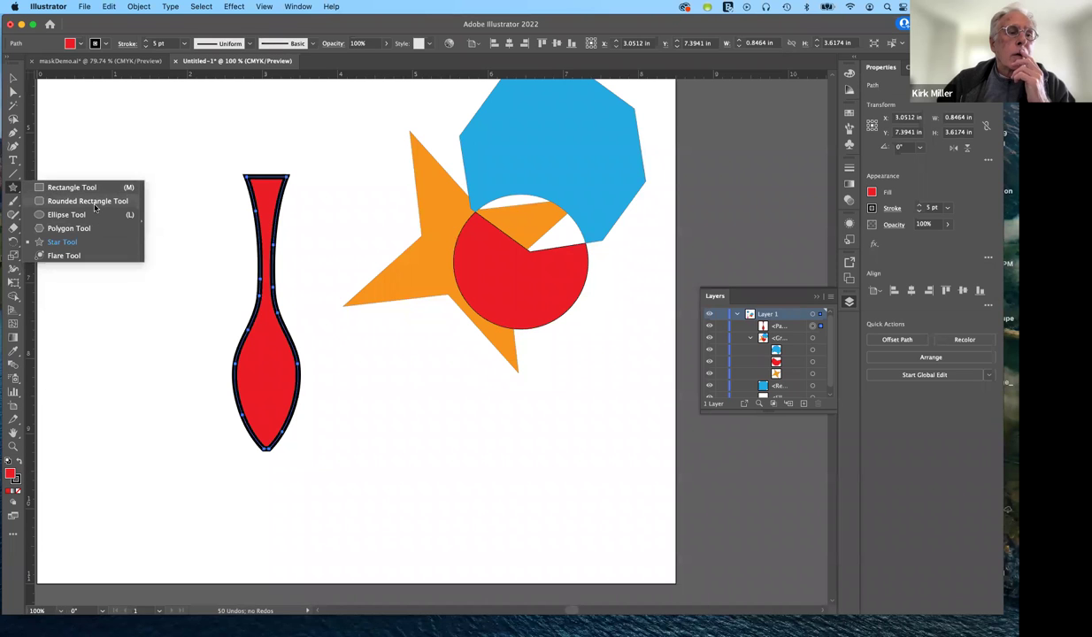
{"action": "left_click", "coordinate": [94, 201]}
{"action": "left_click_drag", "start_coordinate": [110, 234], "coordinate": [228, 366]}
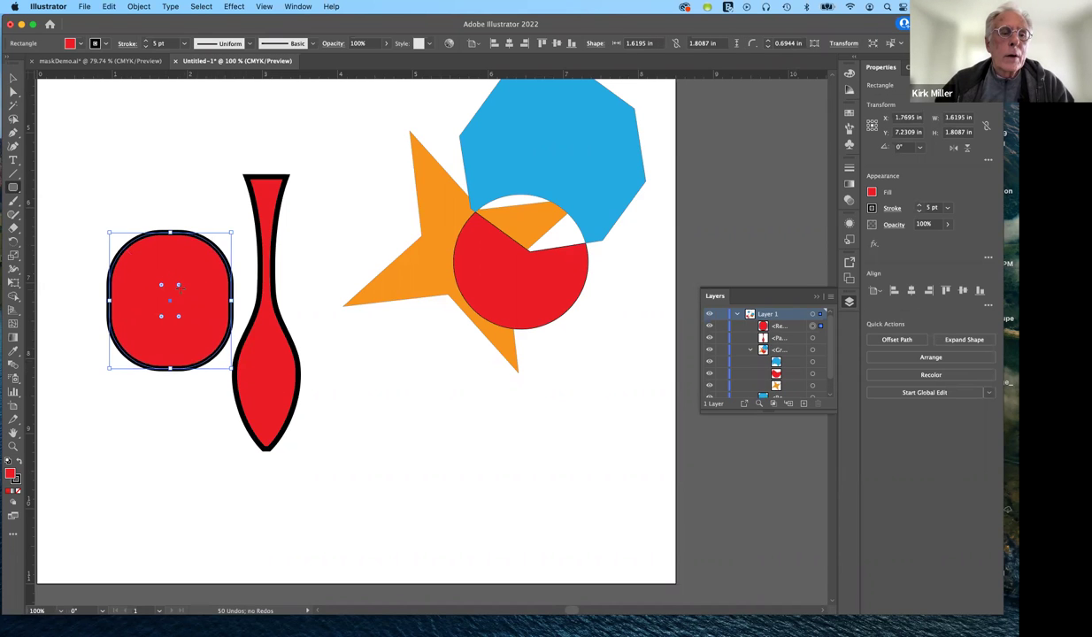
{"action": "left_click_drag", "start_coordinate": [178, 284], "coordinate": [204, 250]}
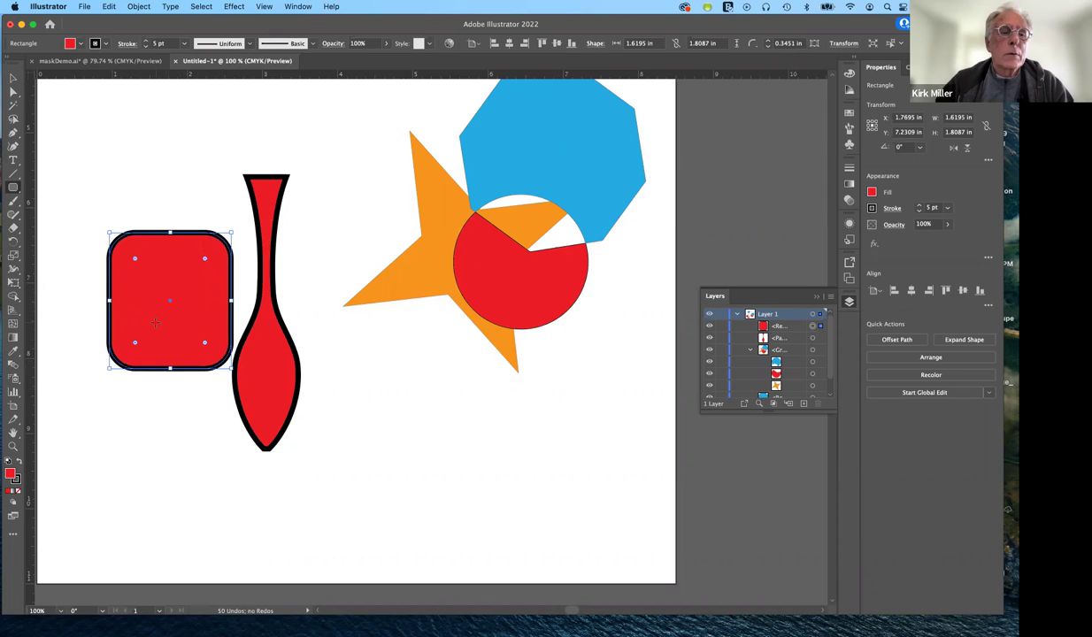
{"action": "left_click_drag", "start_coordinate": [13, 189], "coordinate": [30, 218]}
{"action": "left_click_drag", "start_coordinate": [384, 390], "coordinate": [519, 525]}
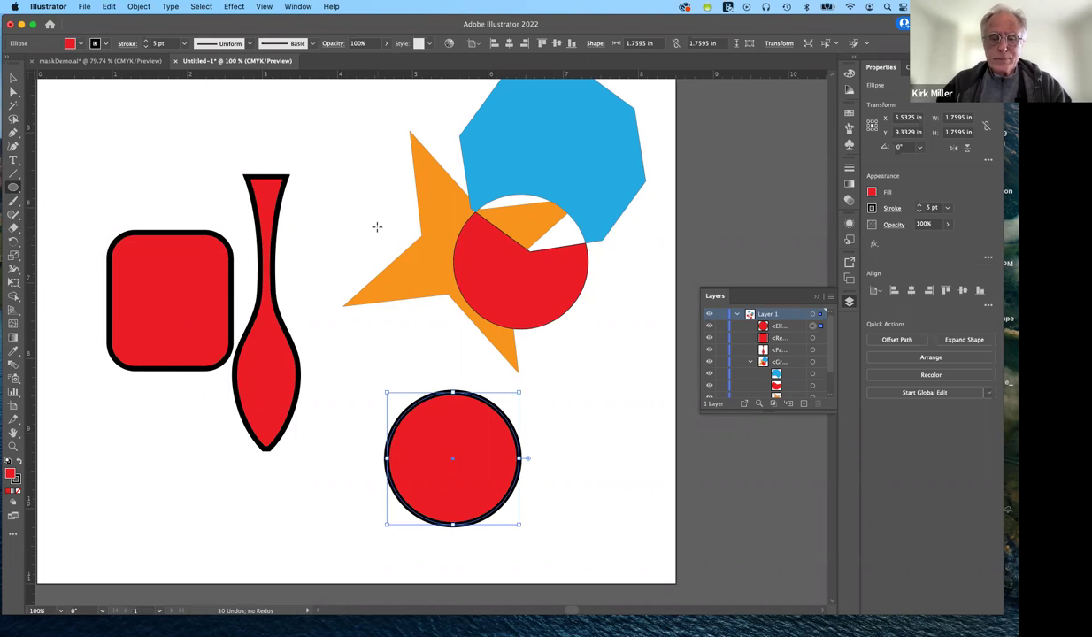
Scroll the artboard up and switch to Safari's Roll Call attendance page.
{"action": "scroll", "coordinate": [377, 228], "scroll_direction": "up", "scroll_amount": 10}
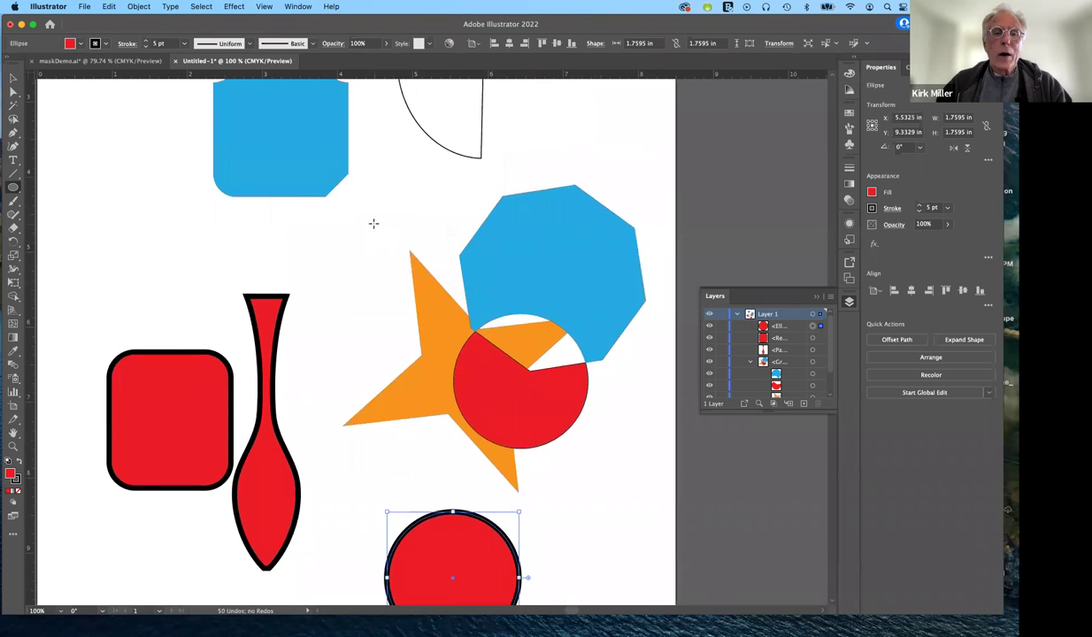
{"action": "scroll", "coordinate": [373, 223], "scroll_direction": "up", "scroll_amount": 1}
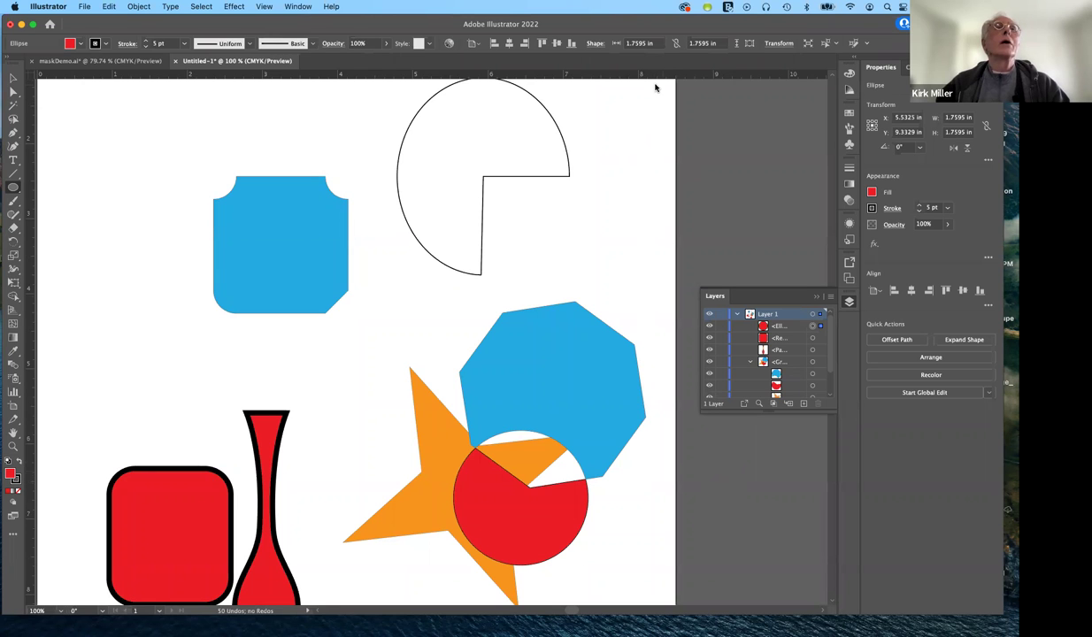
{"action": "key", "text": "super+Tab"}
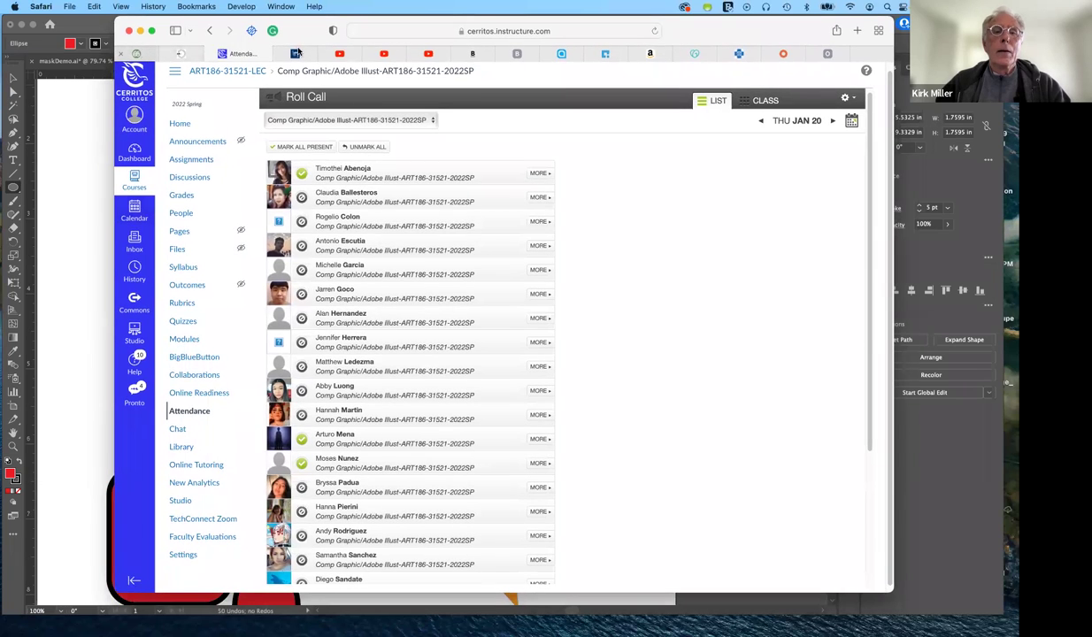
Go to the art website tab in Safari and open its Classes page.
{"action": "key", "text": "super+1"}
{"action": "mouse_move", "coordinate": [592, 92]}
{"action": "left_click", "coordinate": [604, 133]}
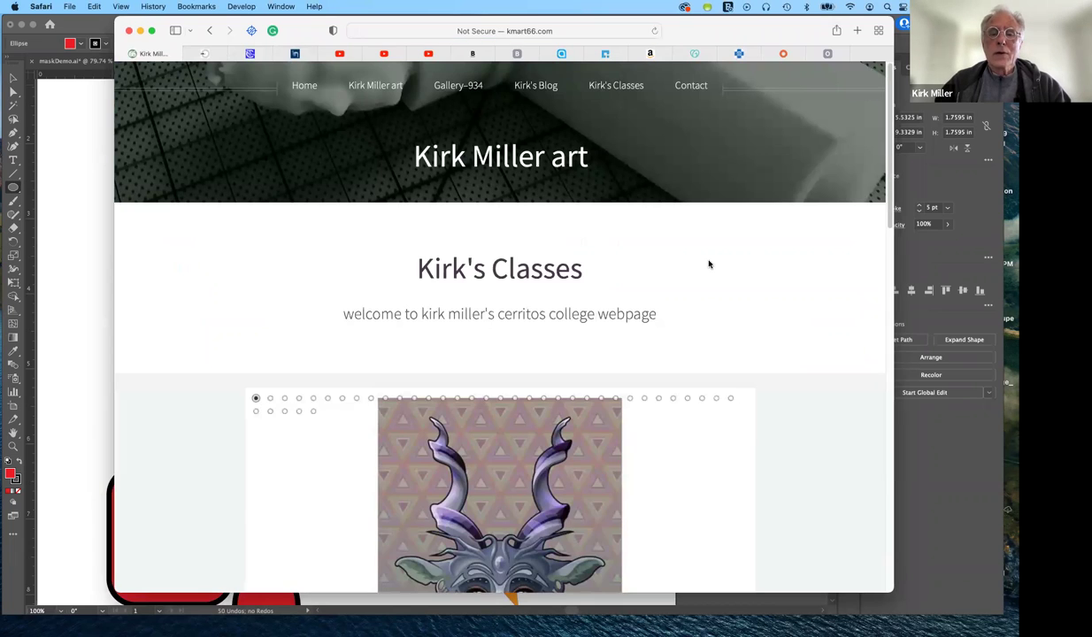
{"action": "scroll", "coordinate": [708, 264], "scroll_direction": "down", "scroll_amount": 2}
{"action": "scroll", "coordinate": [699, 263], "scroll_direction": "down", "scroll_amount": 3}
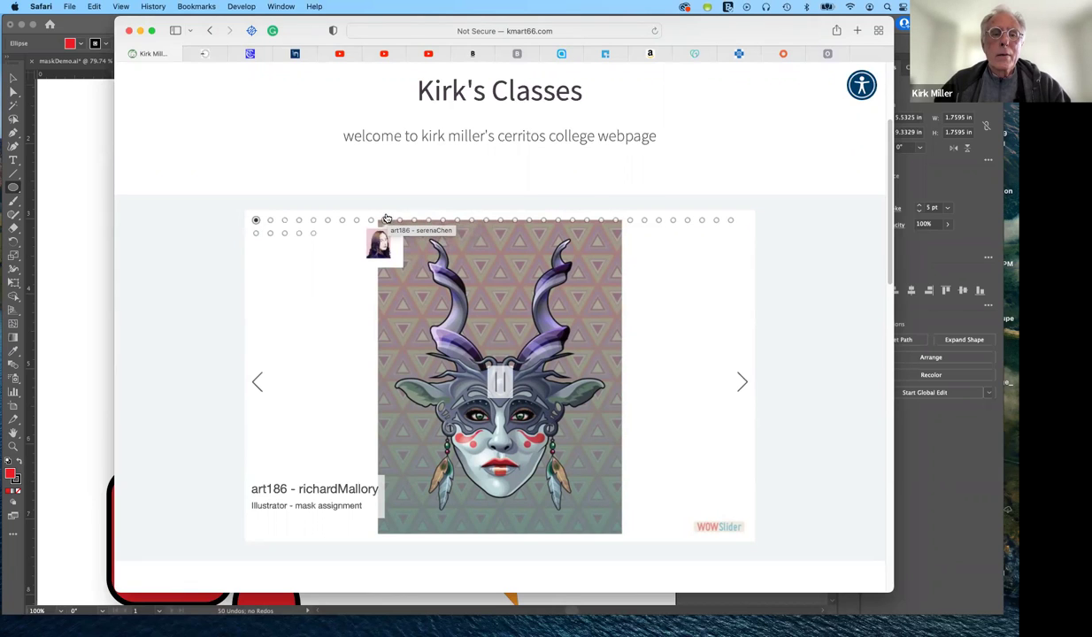
Browse several student mask assignments in the slideshow, then step back one slide.
{"action": "left_click", "coordinate": [336, 241]}
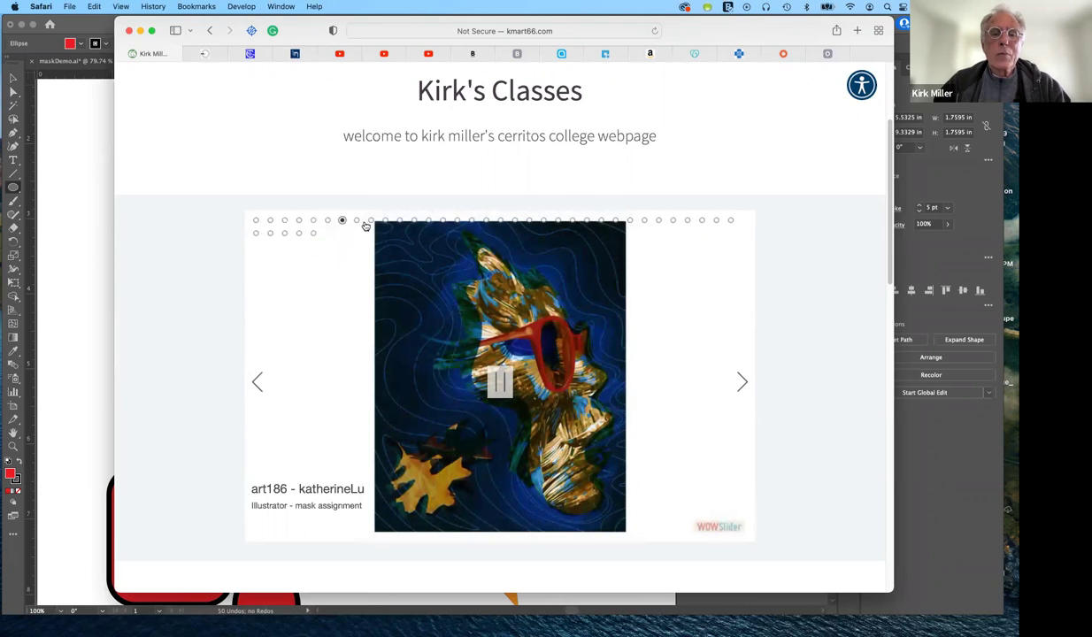
{"action": "left_click", "coordinate": [312, 221]}
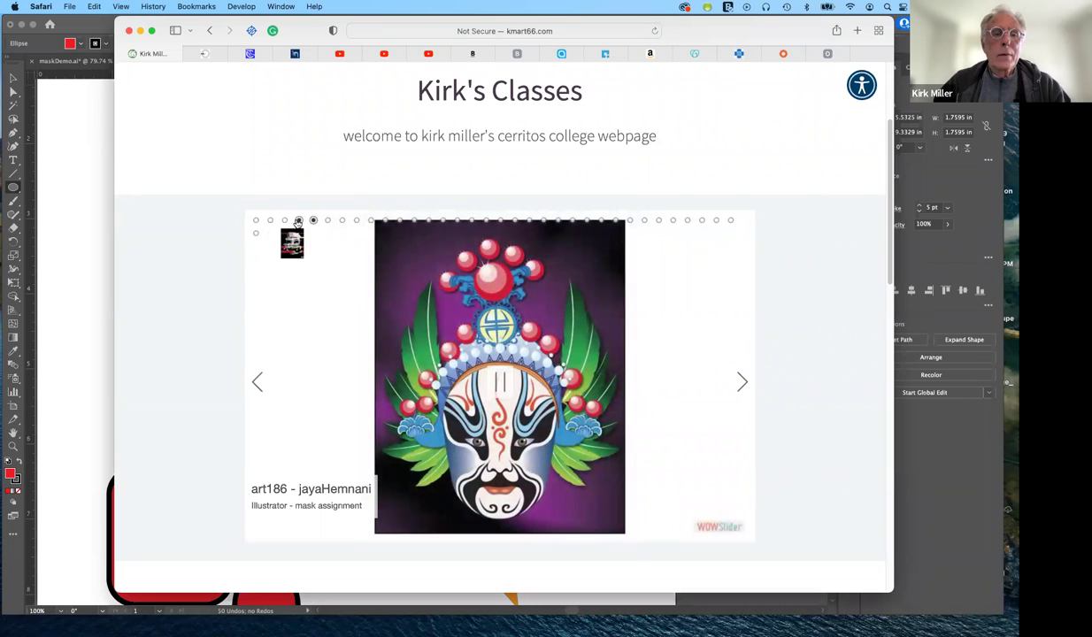
{"action": "left_click", "coordinate": [298, 220]}
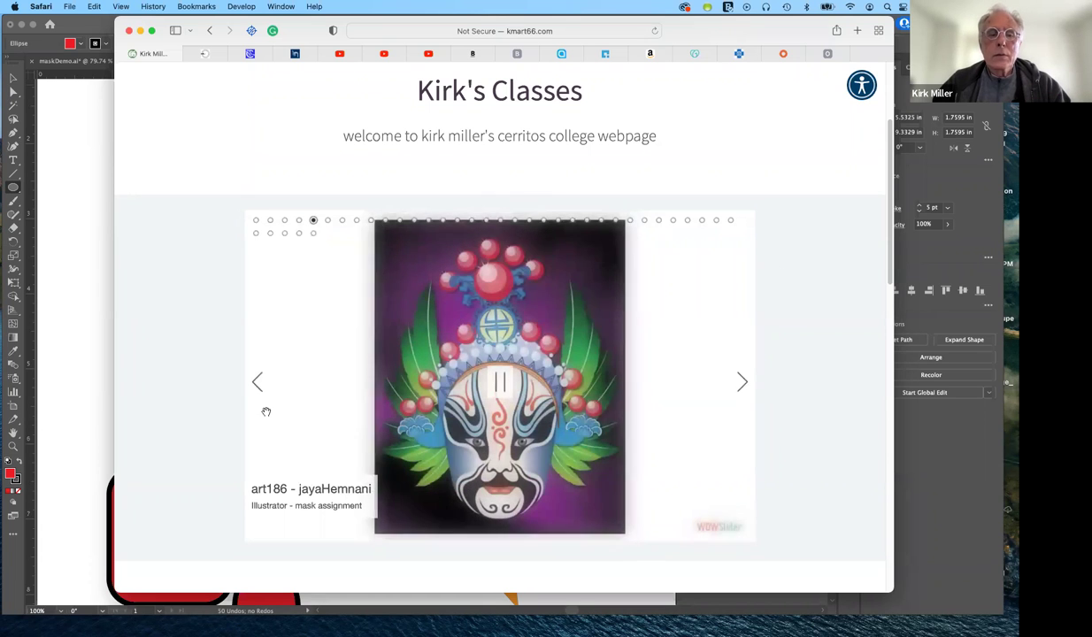
{"action": "left_click", "coordinate": [257, 381]}
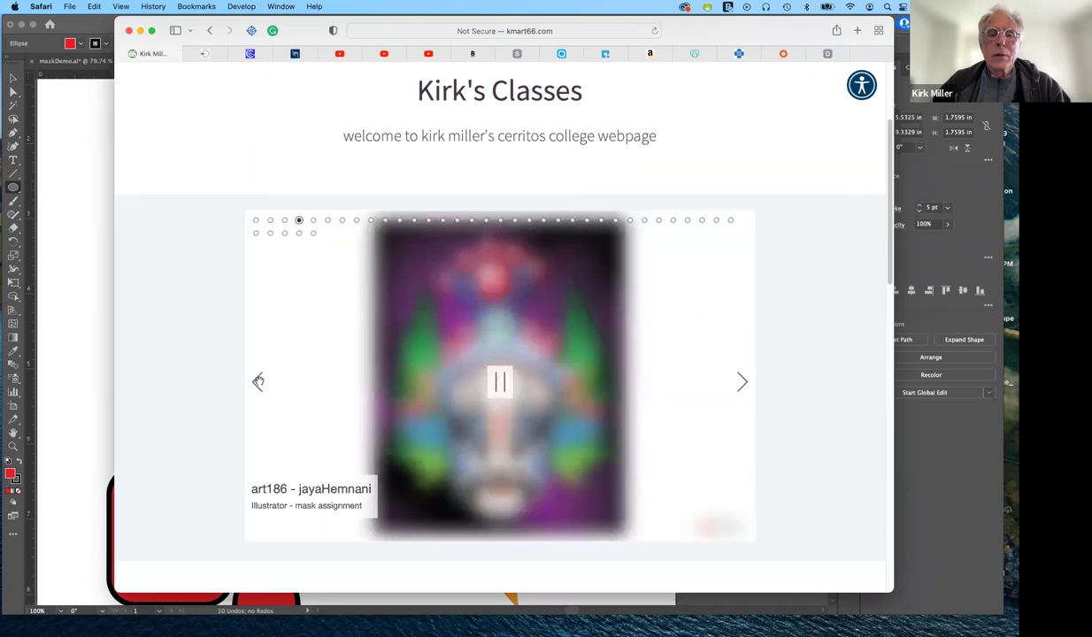